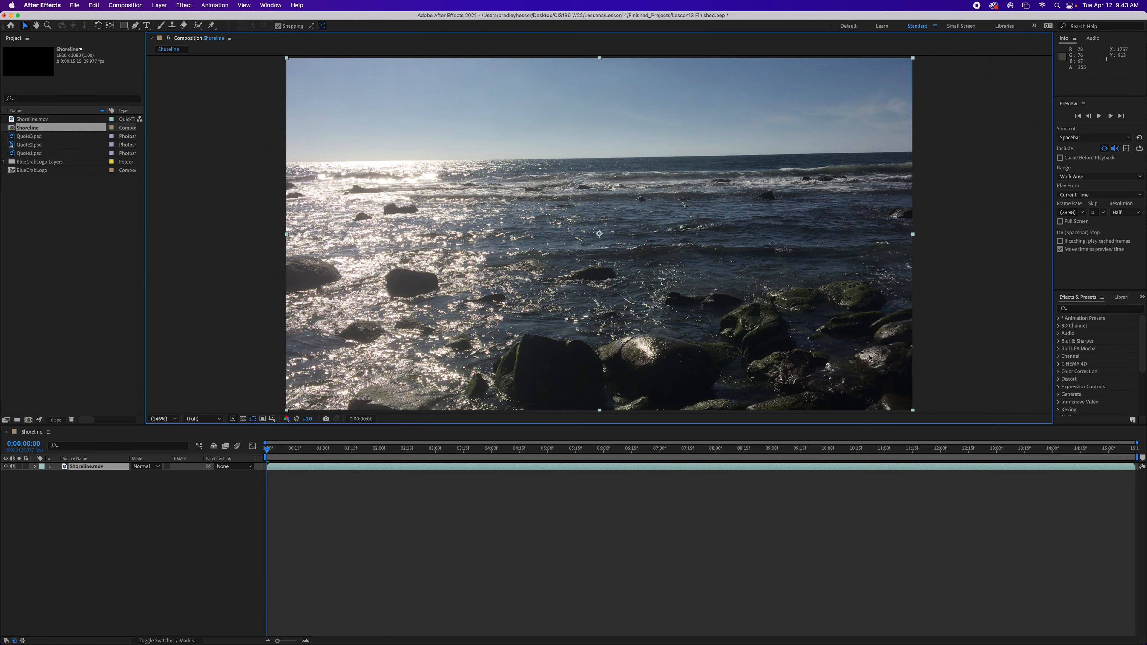
Step: Preview the Shoreline footage and return the playhead to the start of the composition
key(space)
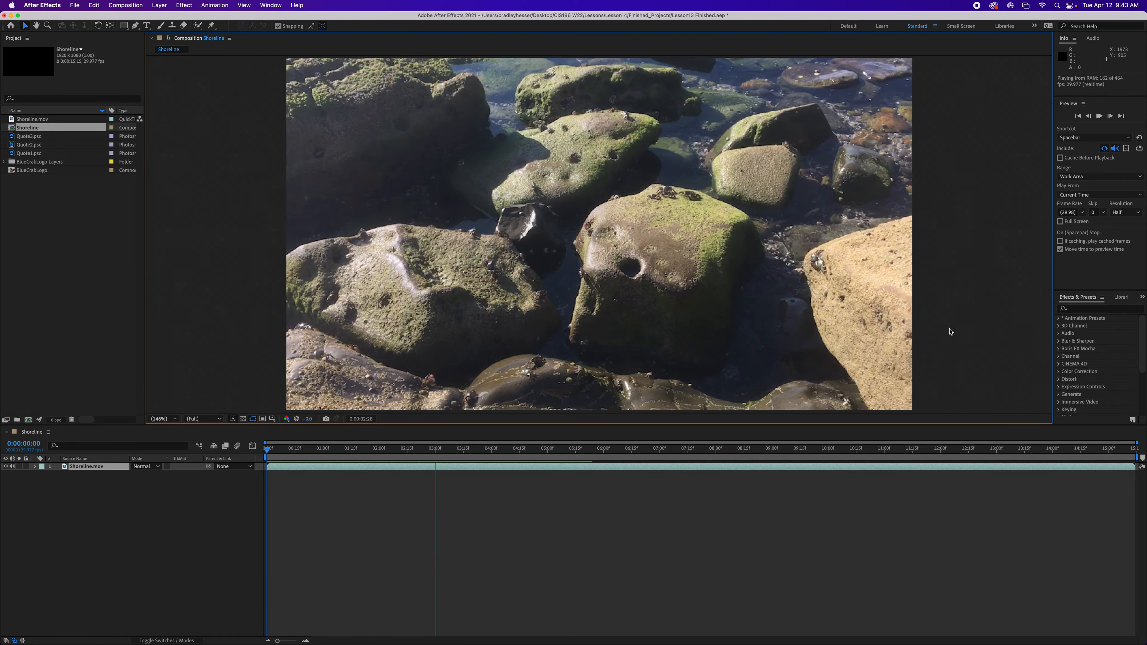
key(space)
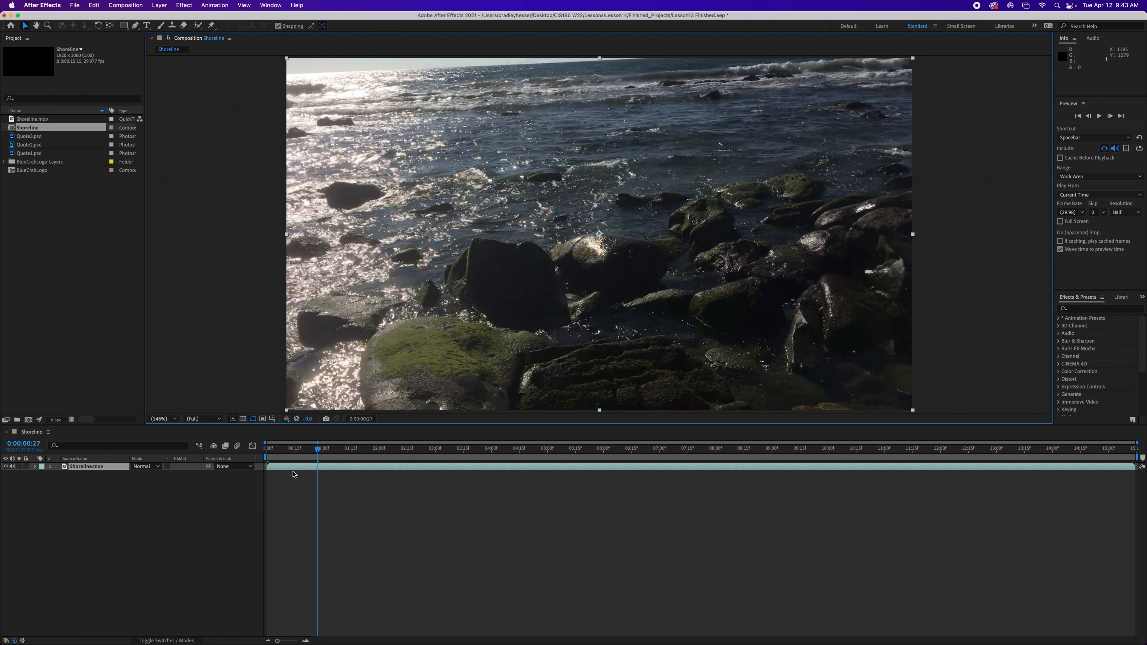
key(Home)
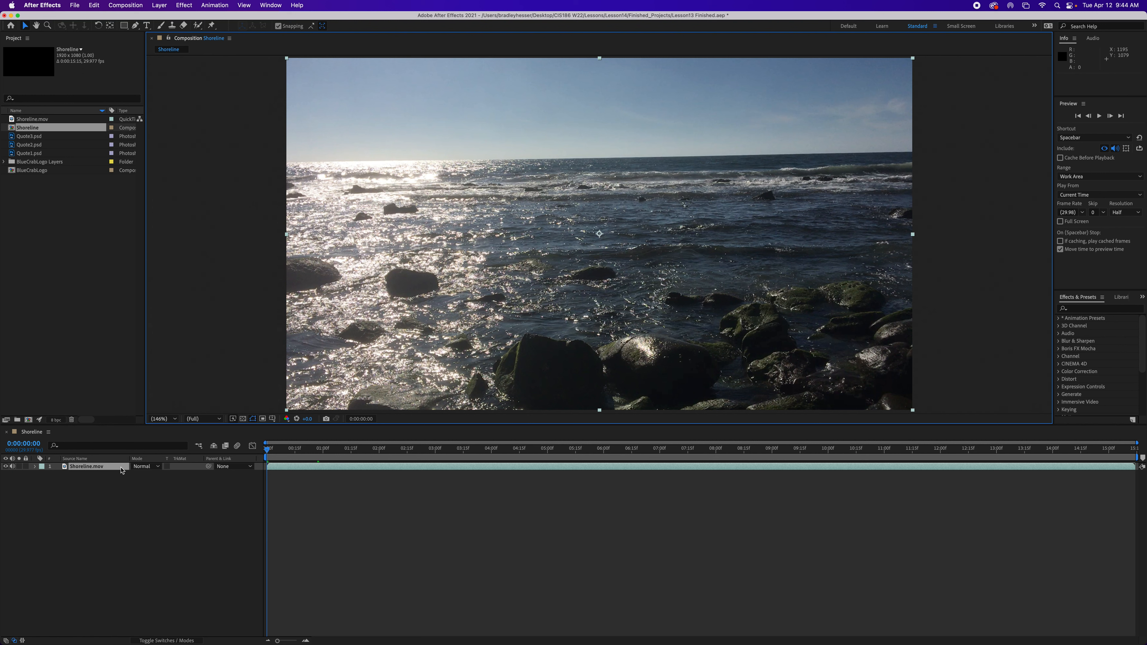
Step: Run Track Camera on the Shoreline.mov layer and save the project once the footage is analyzed and solved
right_click(94, 467)
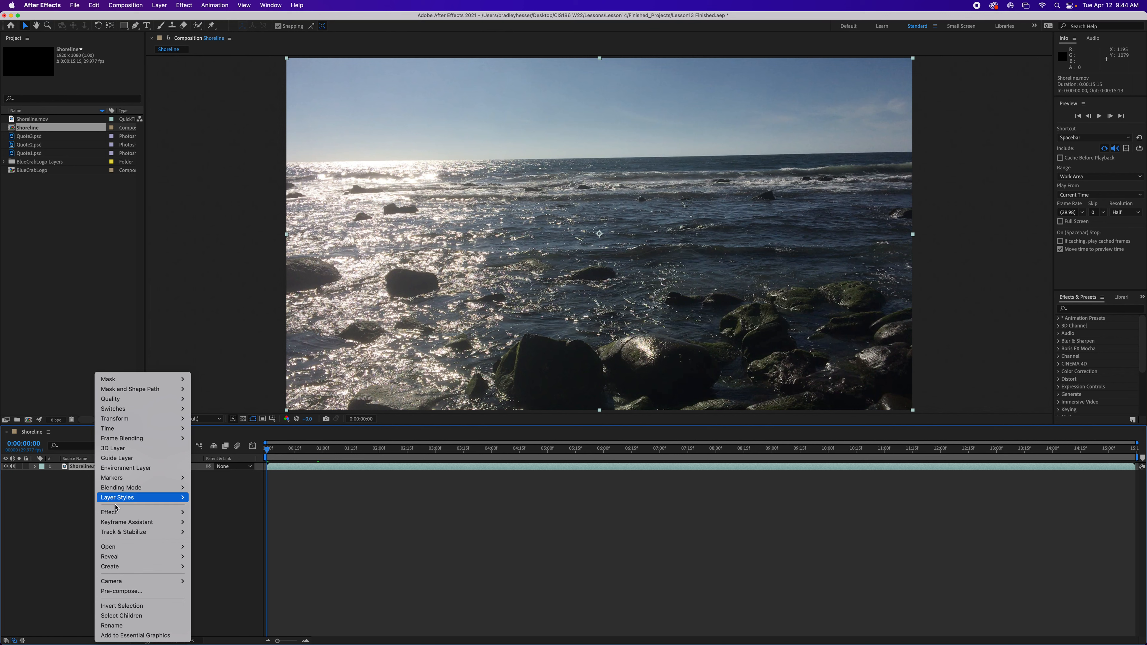
mouse_move(156, 536)
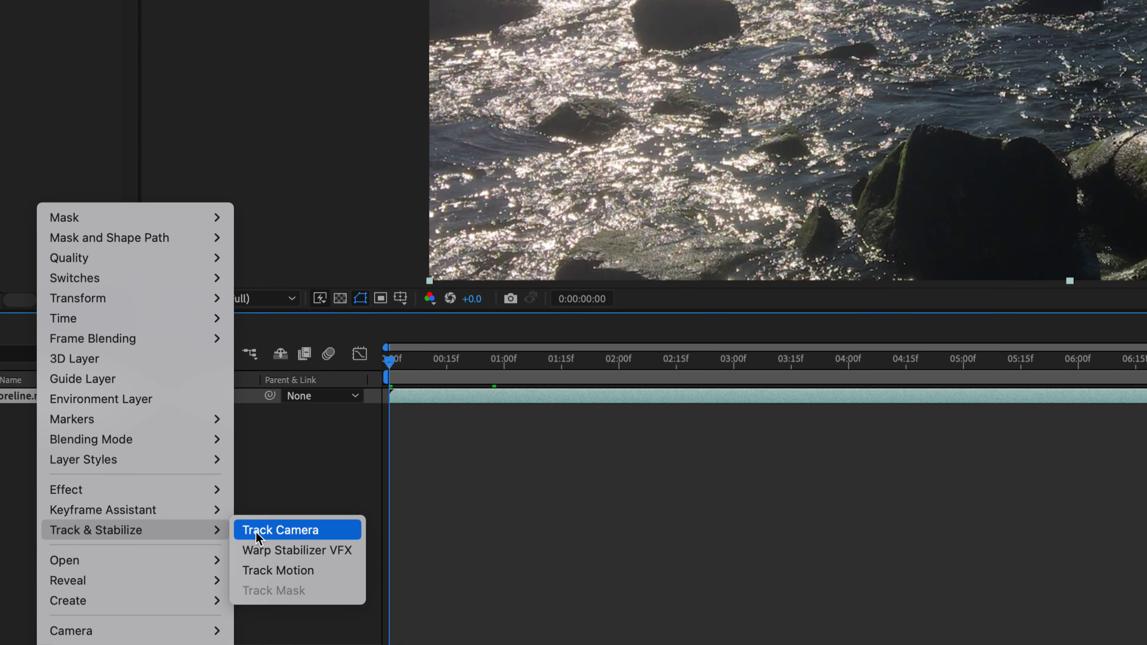
click(257, 531)
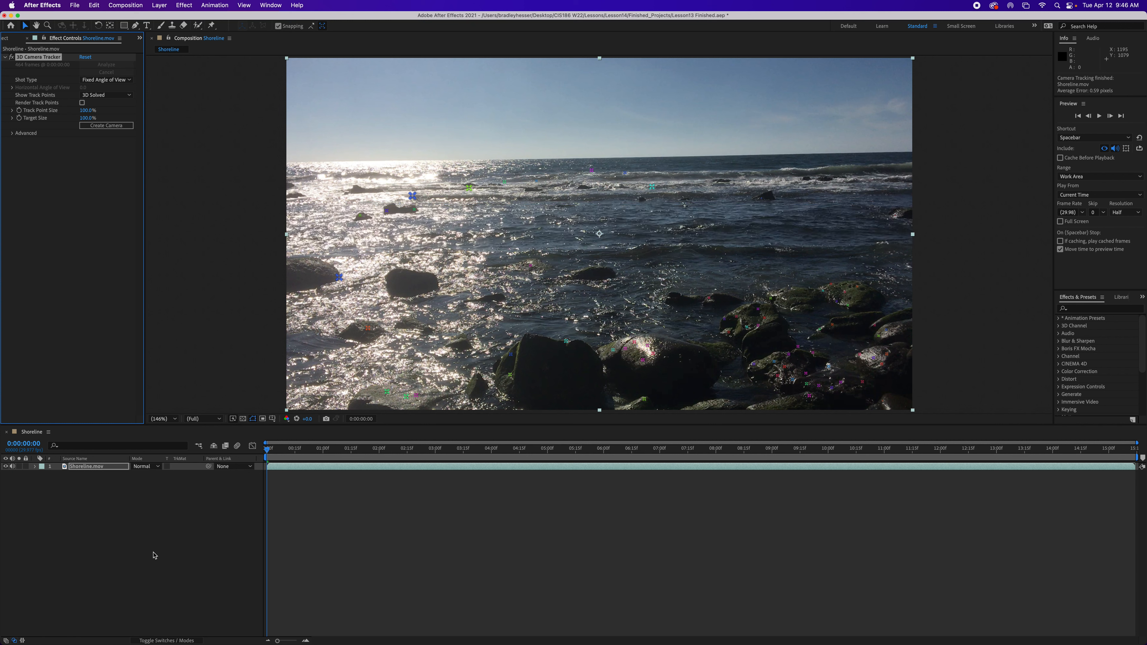
key(super+s)
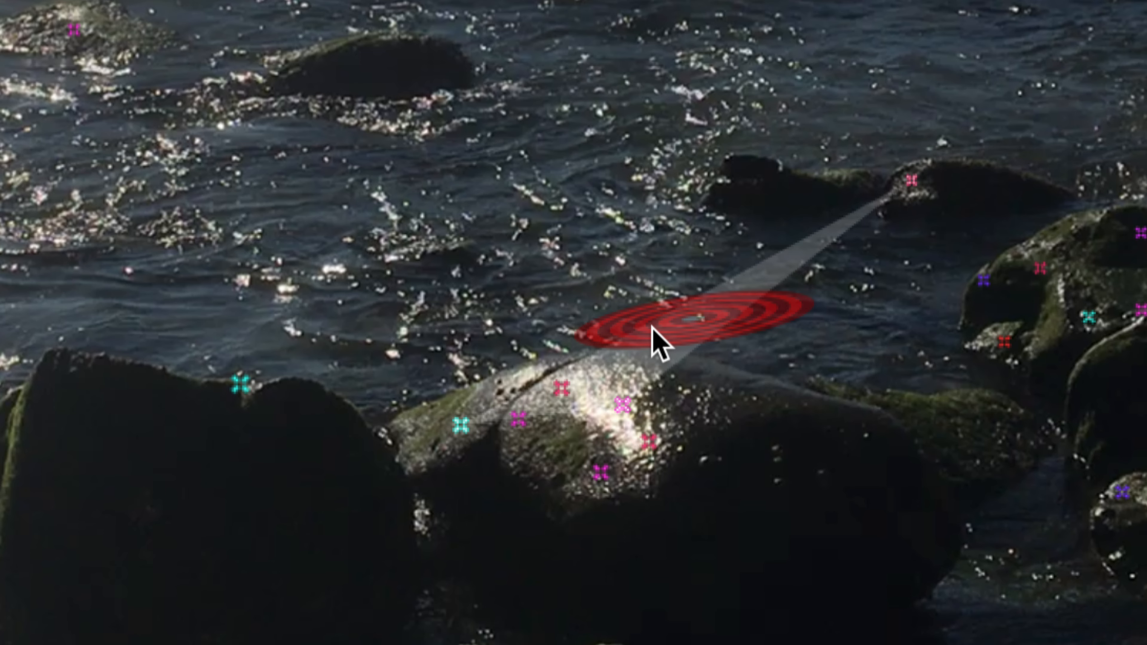
Step: Set the ground plane and origin at the track target above the sunlit central rock, and create a text layer and camera there
right_click(652, 329)
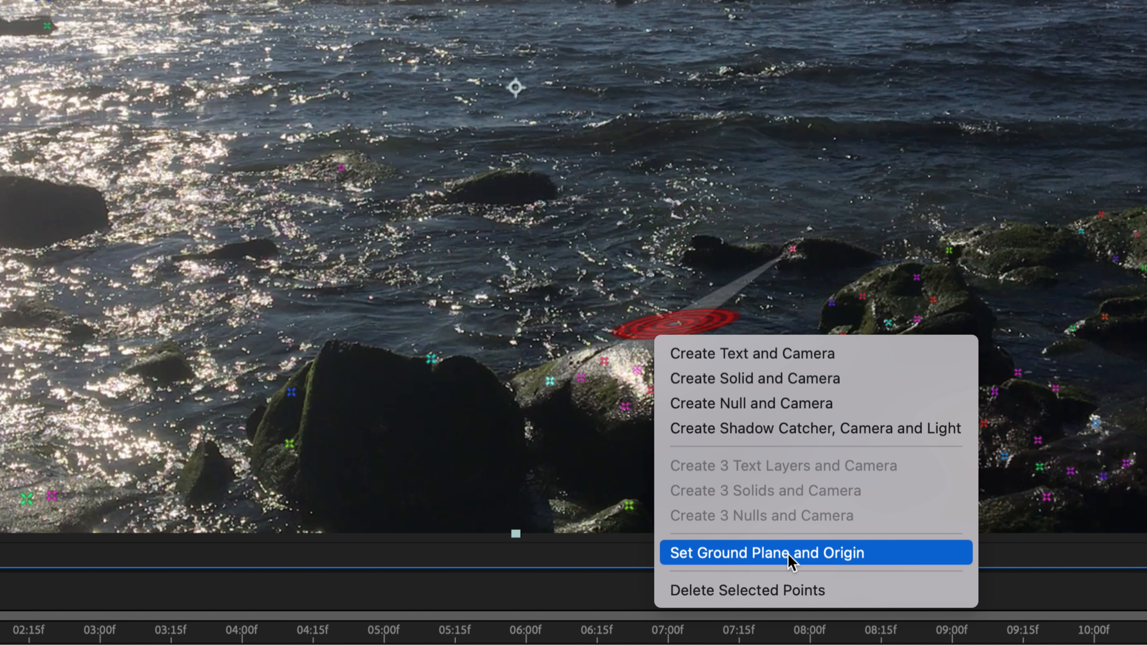
click(788, 556)
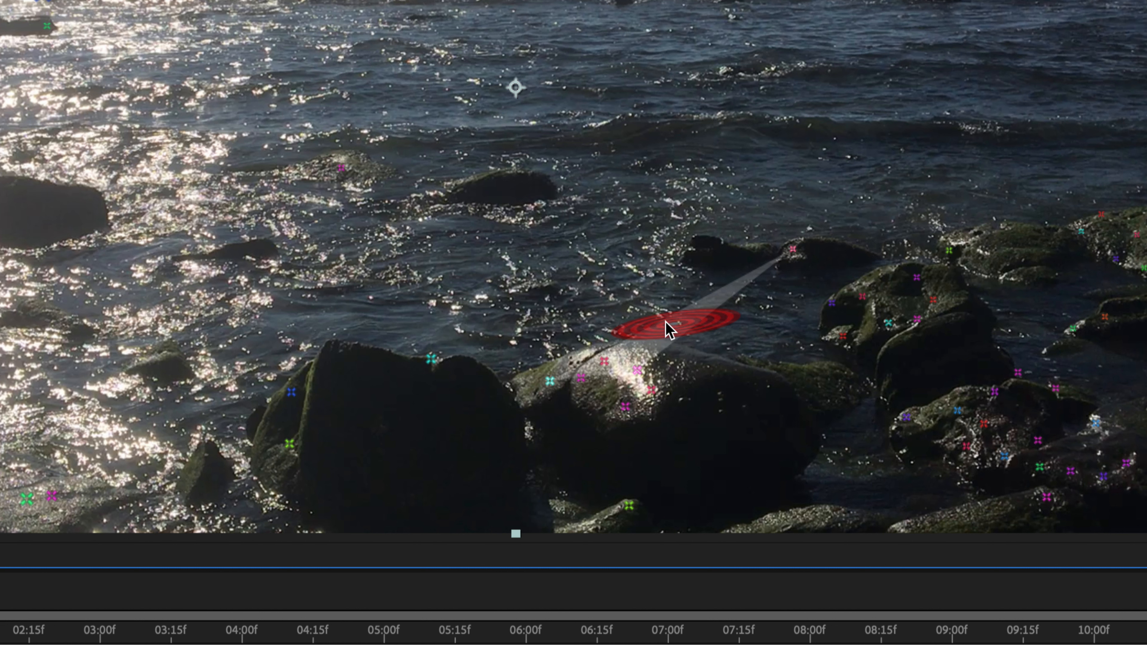
right_click(657, 326)
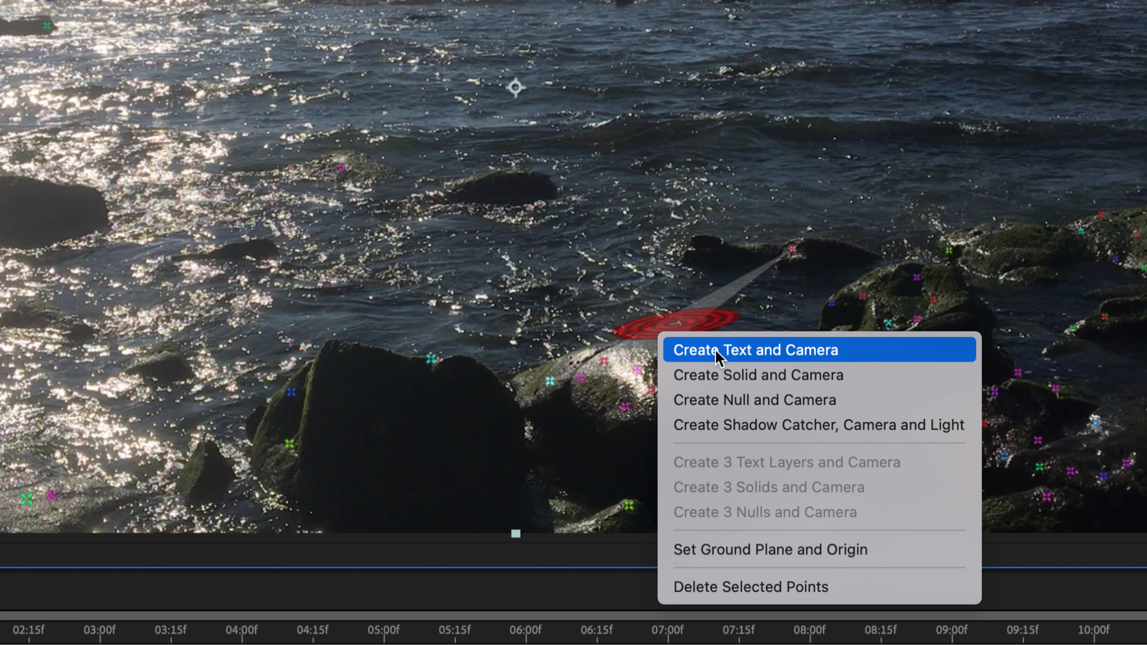
key(Escape)
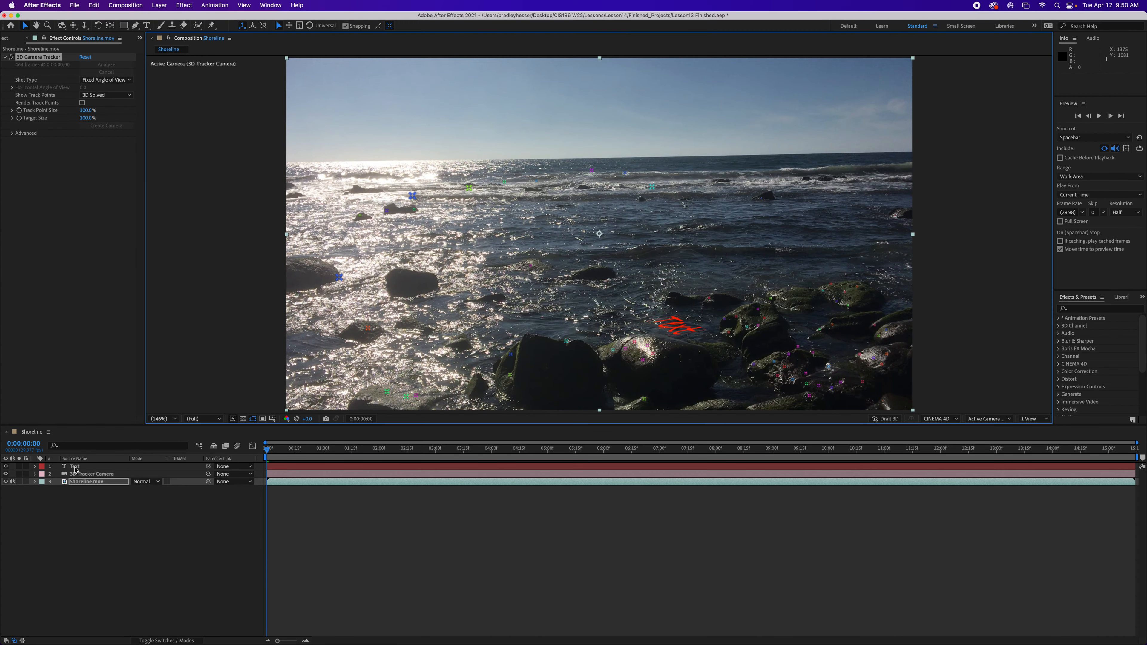
Step: Change the font of the new Text layer to Impact Regular
double_click(75, 469)
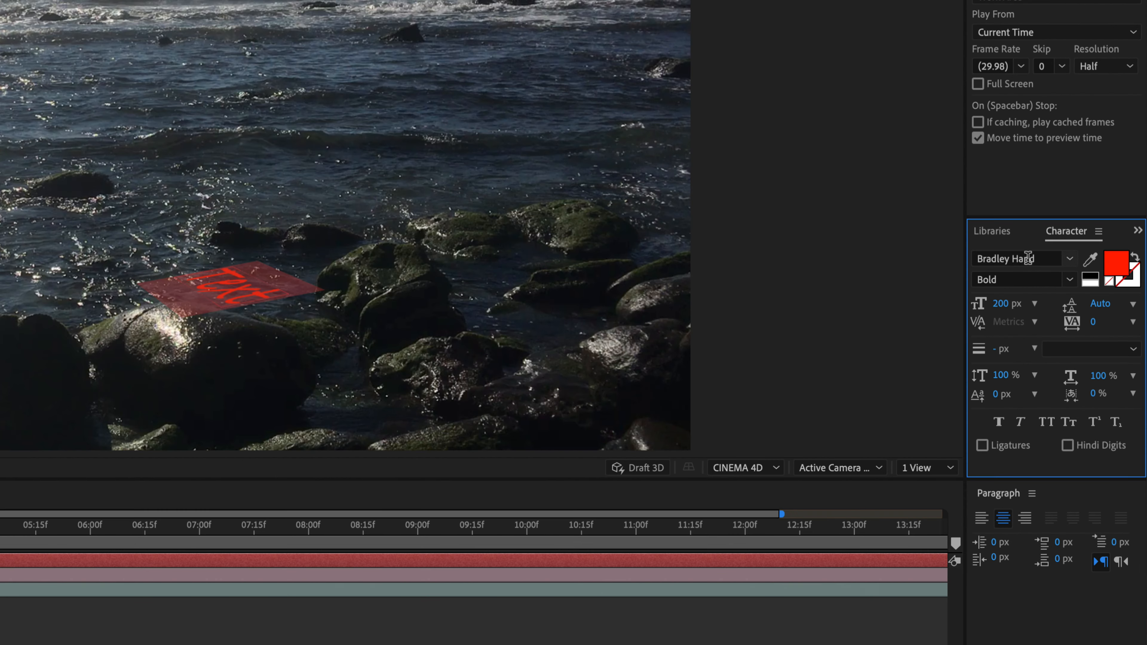
click(1028, 258)
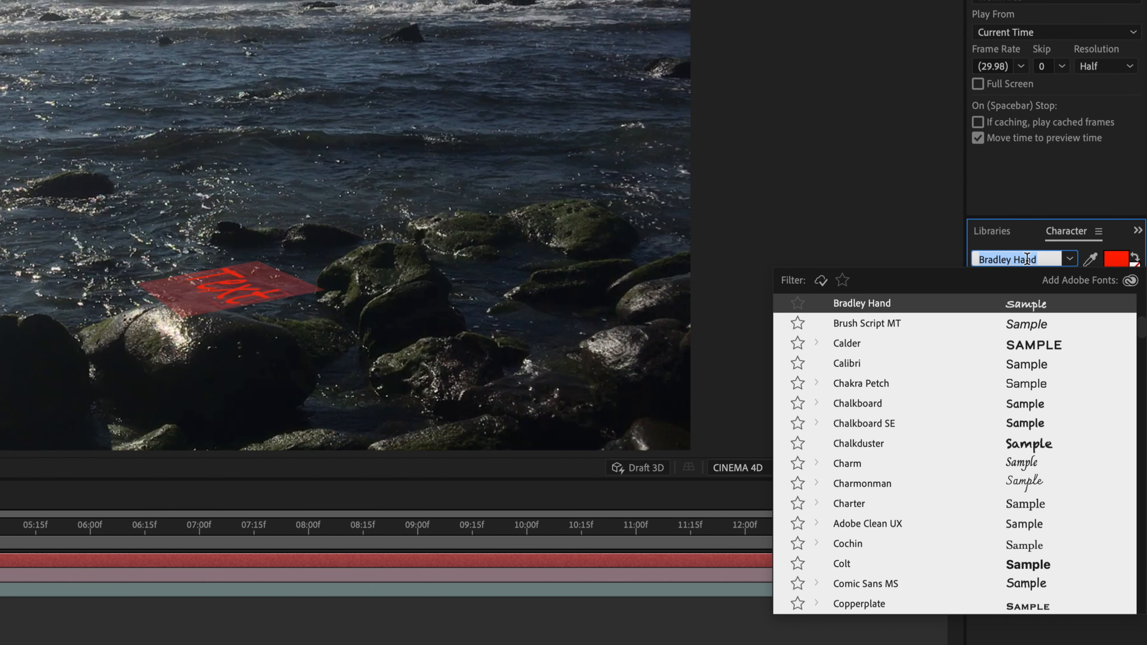
text(Impact)
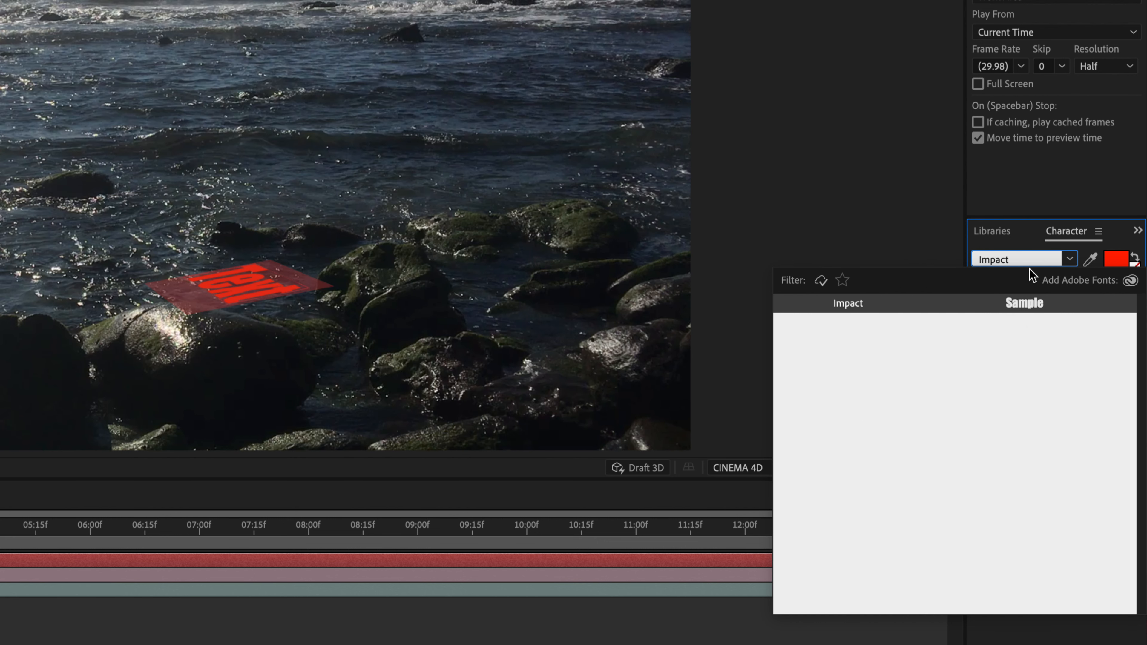
click(1024, 308)
click(1067, 279)
click(1068, 280)
click(1070, 281)
click(1011, 297)
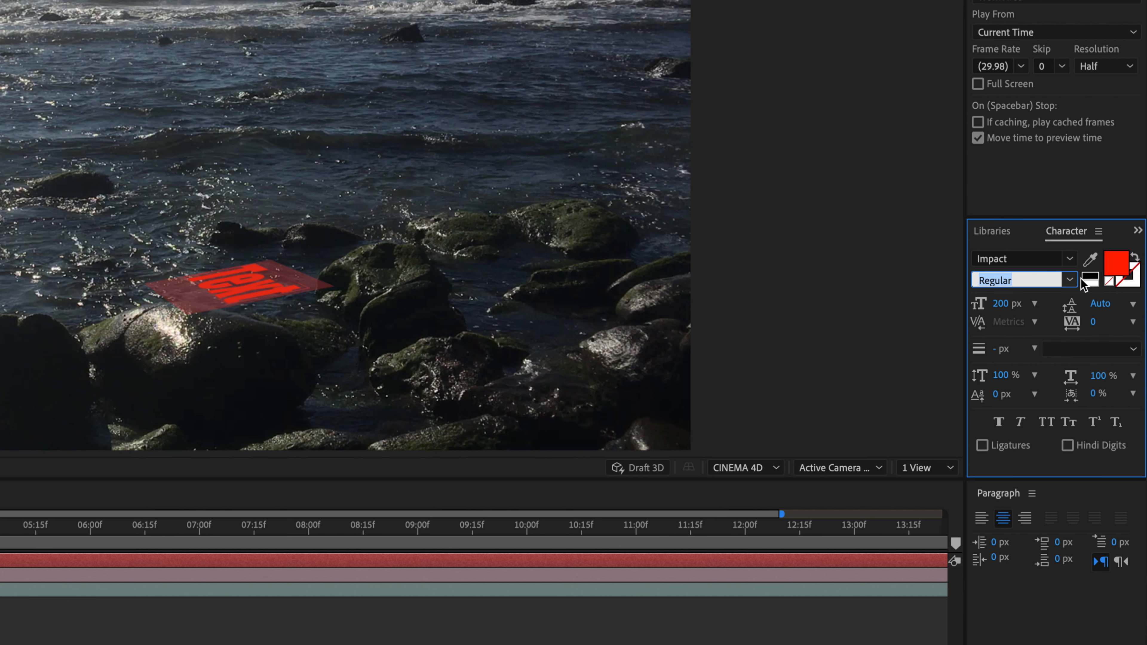
Step: Set the text's font size to 48 px
click(1005, 304)
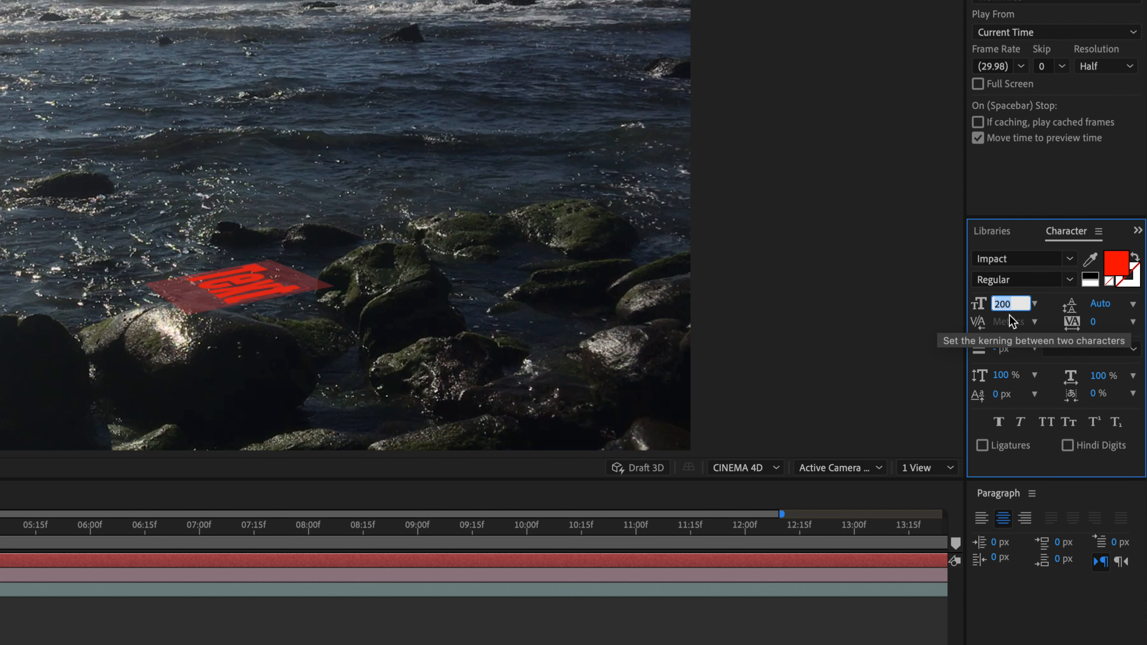
text(48)
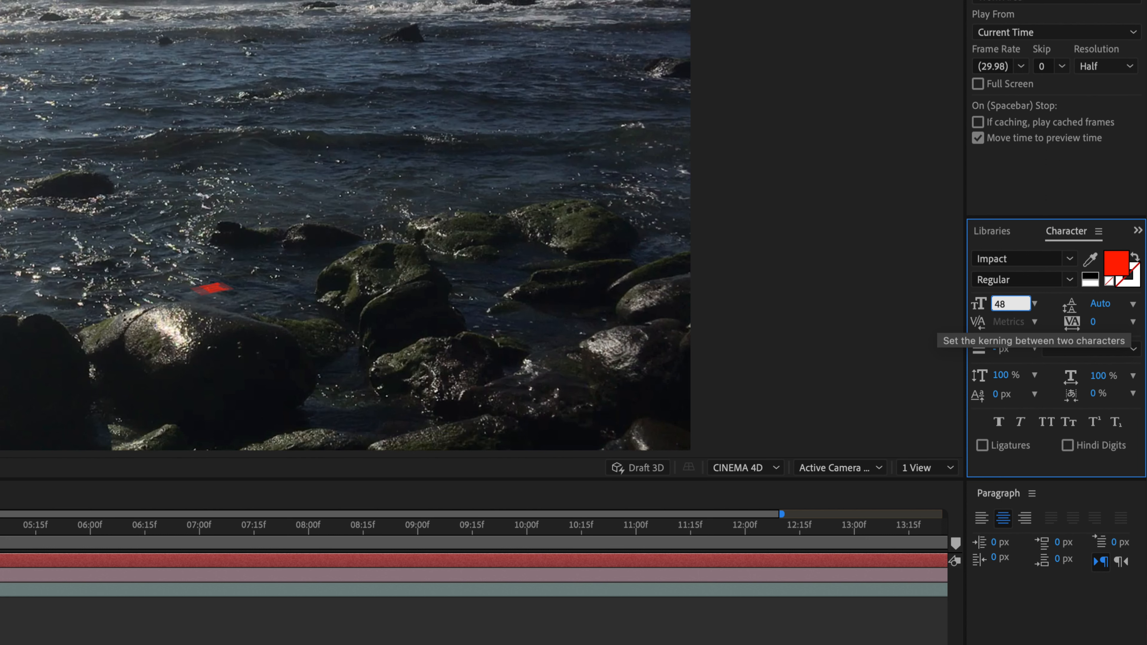
key(Tab)
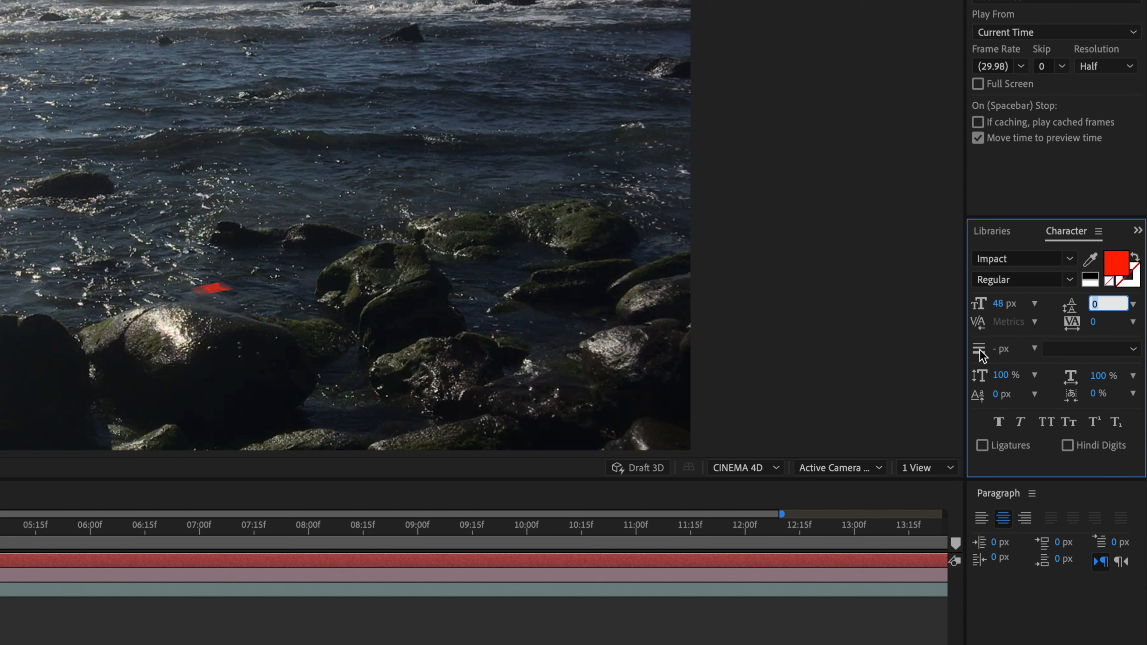
Step: Apply the Stroke Over Fill option to the text and enlarge its font size to 164 px
click(1131, 350)
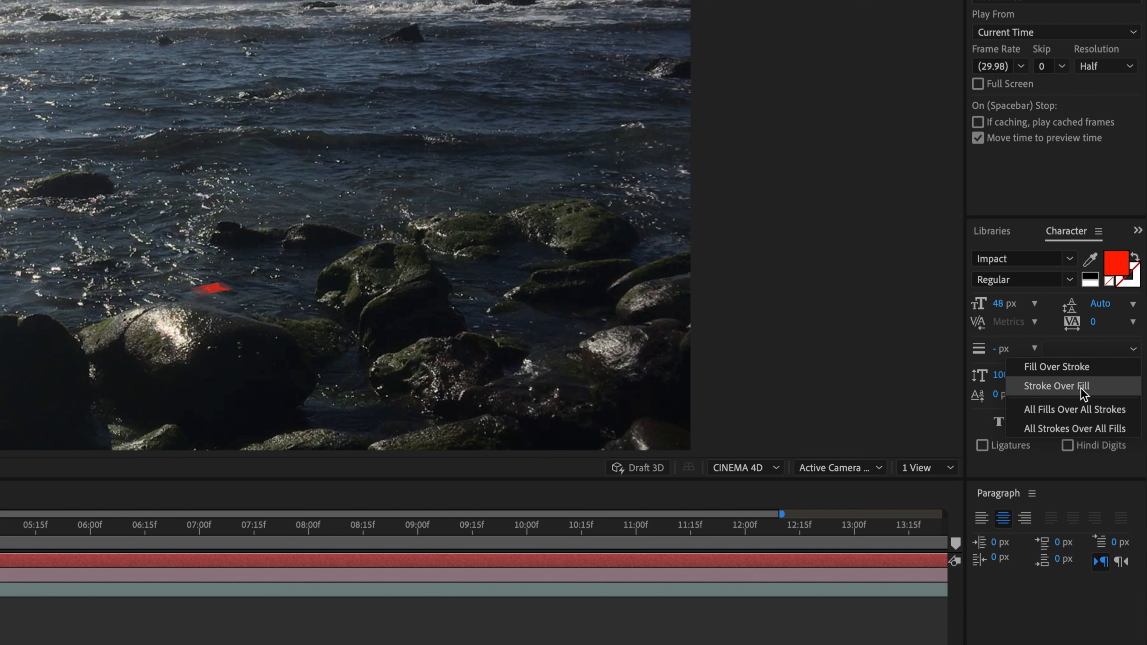
click(1086, 388)
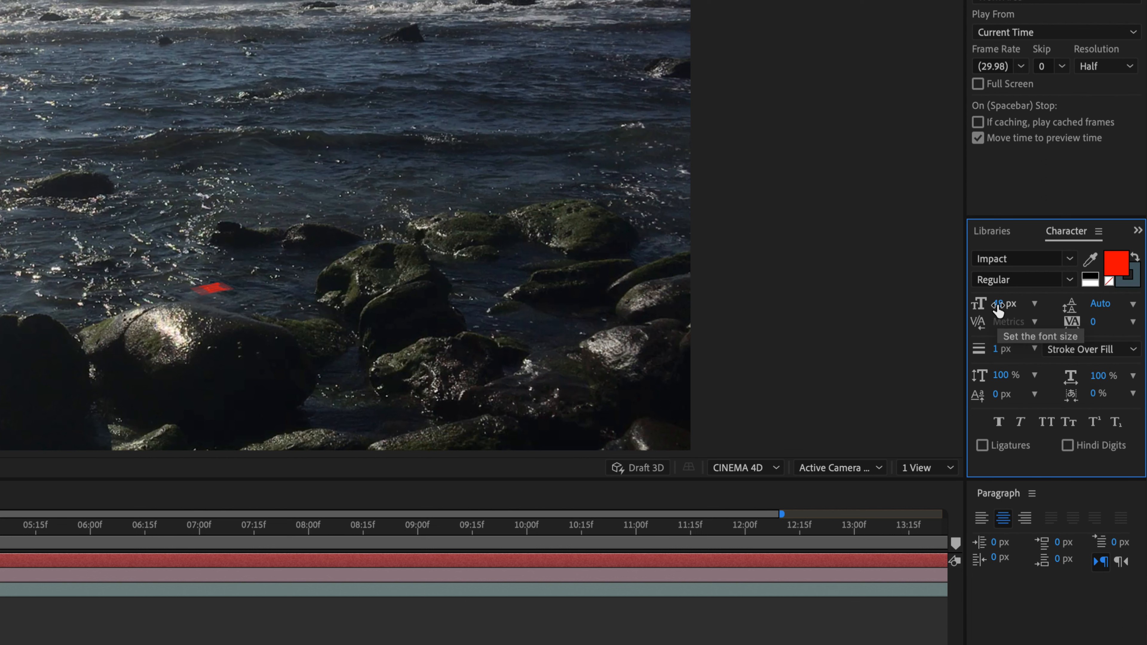
drag(999, 303, 1028, 312)
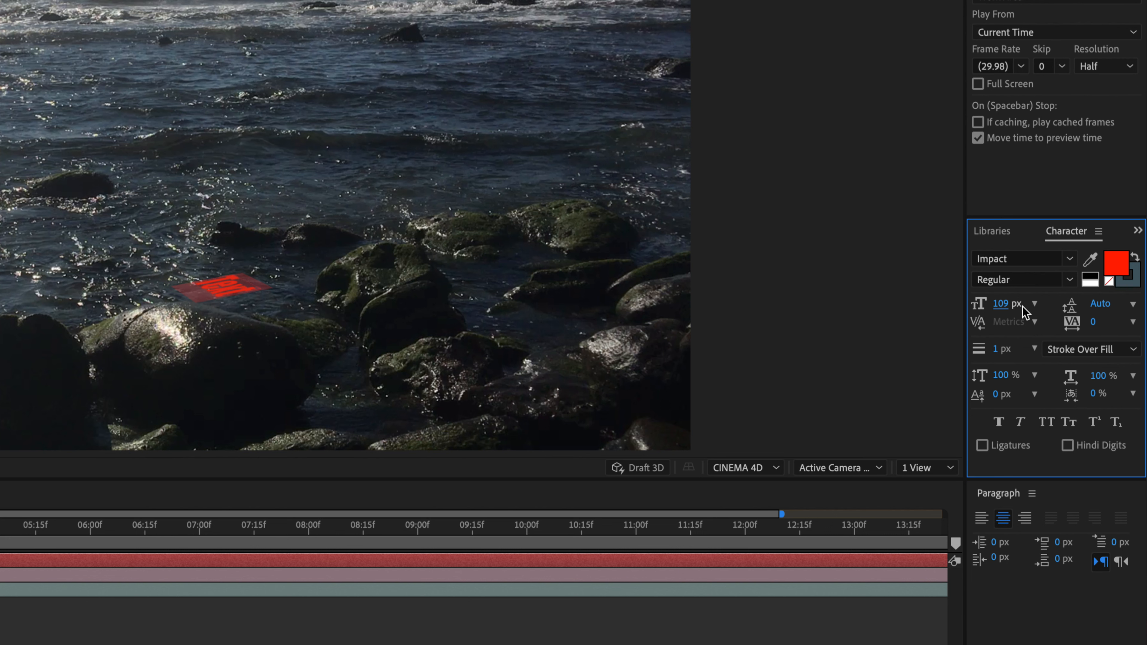
mouse_move(1001, 304)
mouse_down()
mouse_move(1033, 308)
mouse_move(1021, 311)
mouse_up()
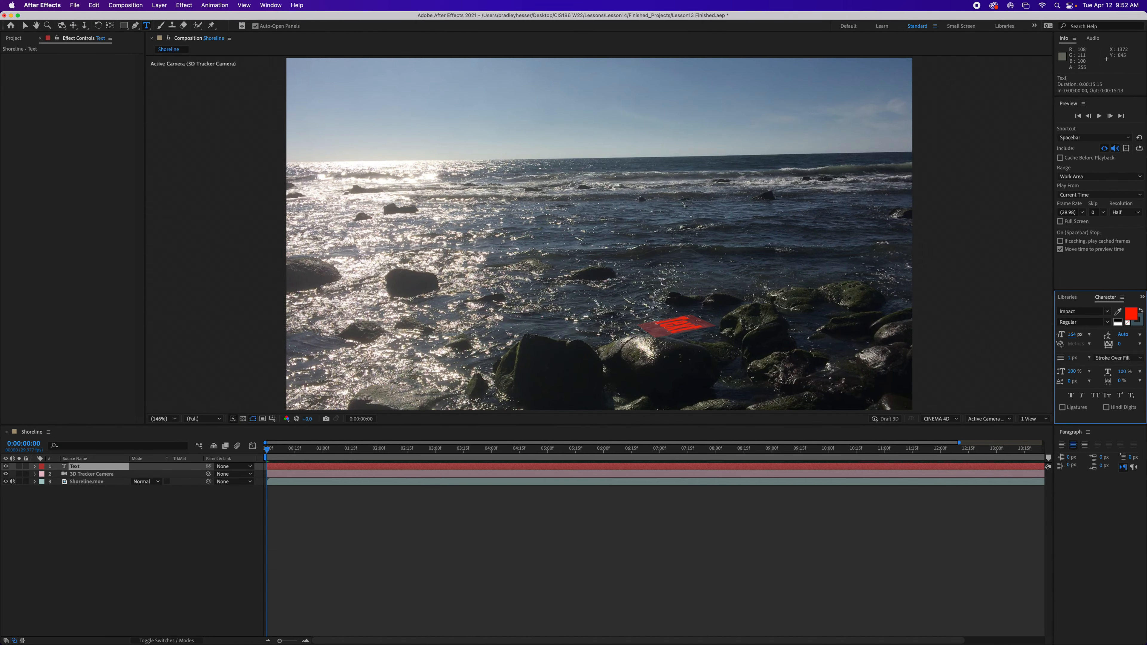
Step: Set the Text layer's fill color to black and its stroke color to white
click(321, 533)
mouse_move(267, 449)
mouse_down()
mouse_move(379, 450)
mouse_move(266, 450)
mouse_up()
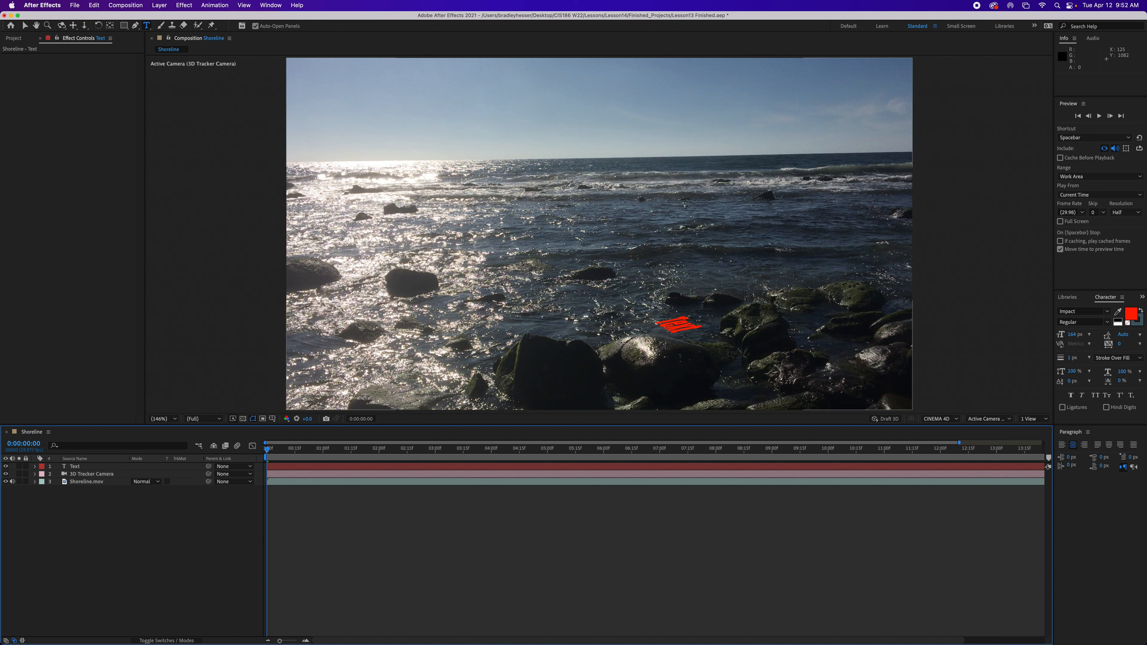
click(275, 466)
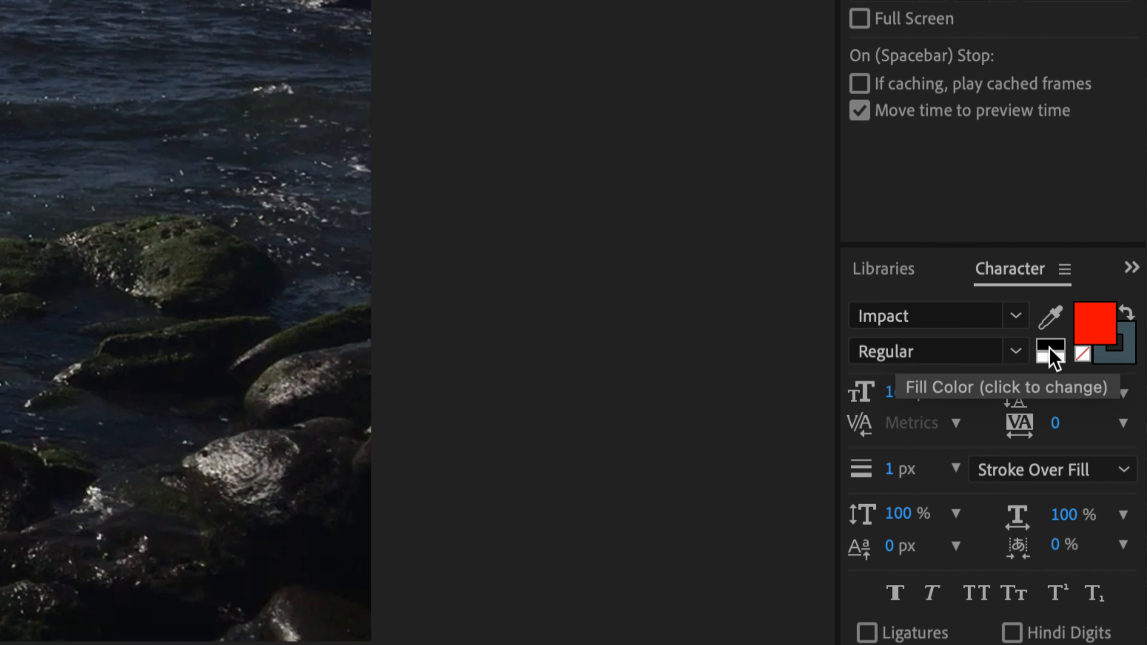
click(1092, 330)
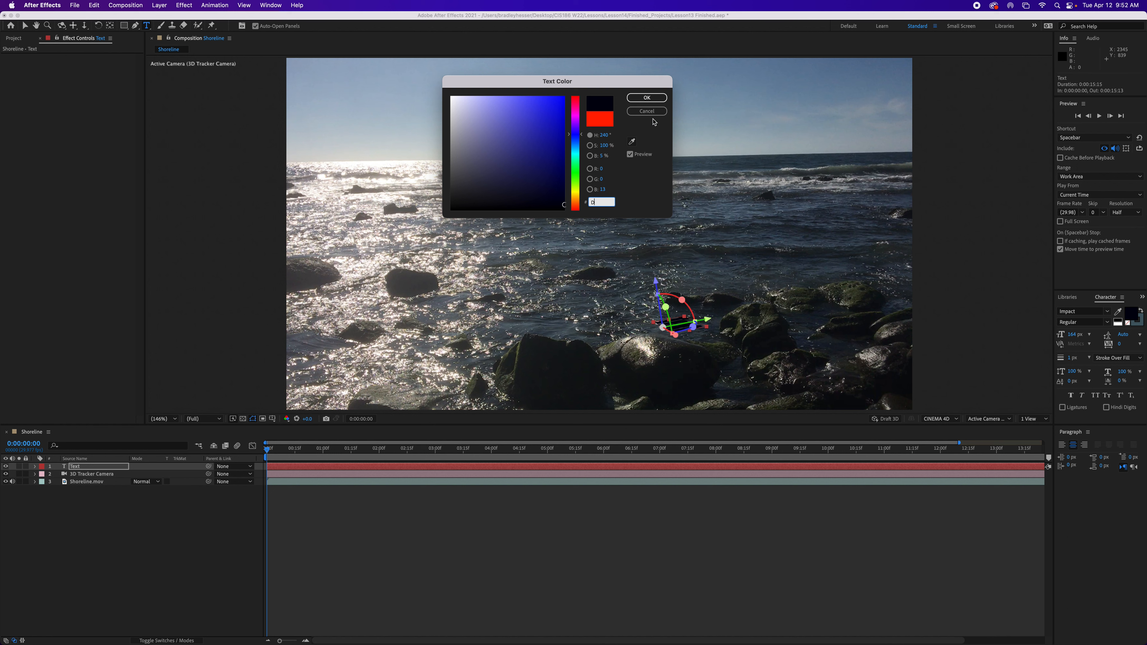
click(654, 99)
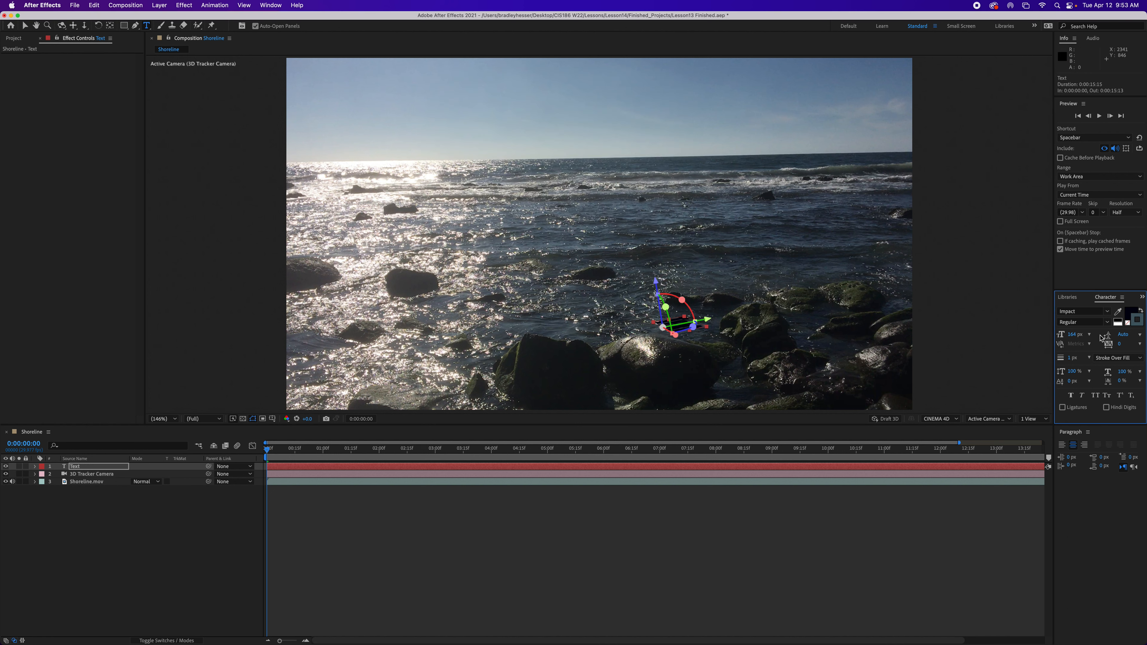
click(1119, 320)
Step: Stand the Text layer upright facing the camera by setting its Orientation to 351.0°, 268.0°, 0.0°
click(66, 468)
key(r)
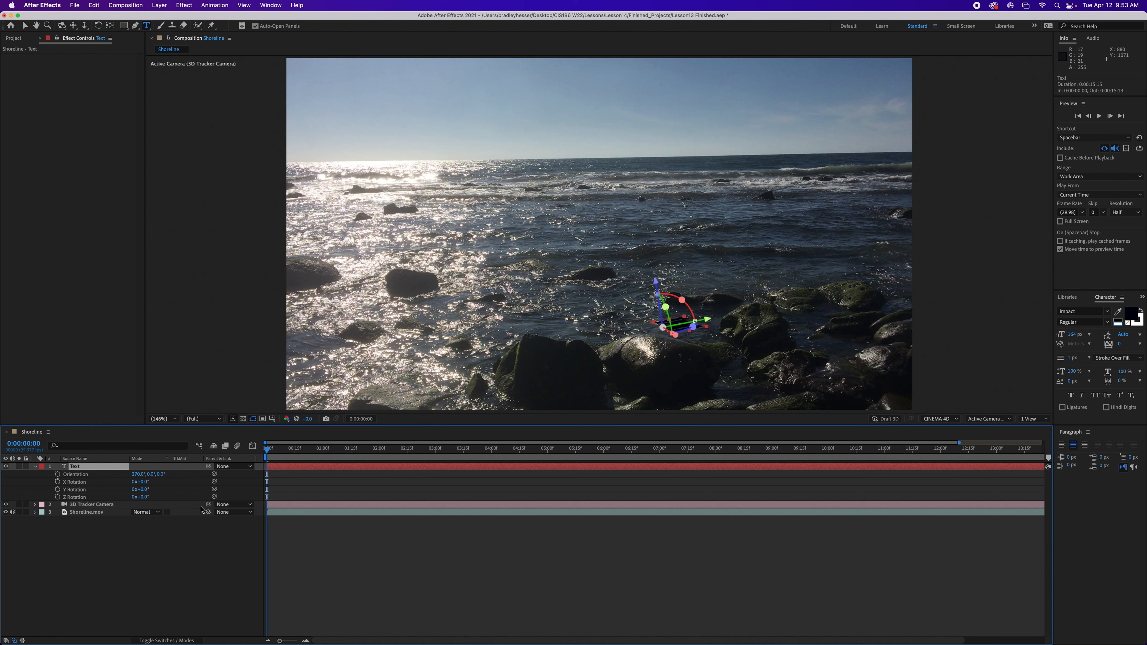
mouse_move(135, 473)
mouse_down()
mouse_move(170, 474)
mouse_move(115, 475)
mouse_up()
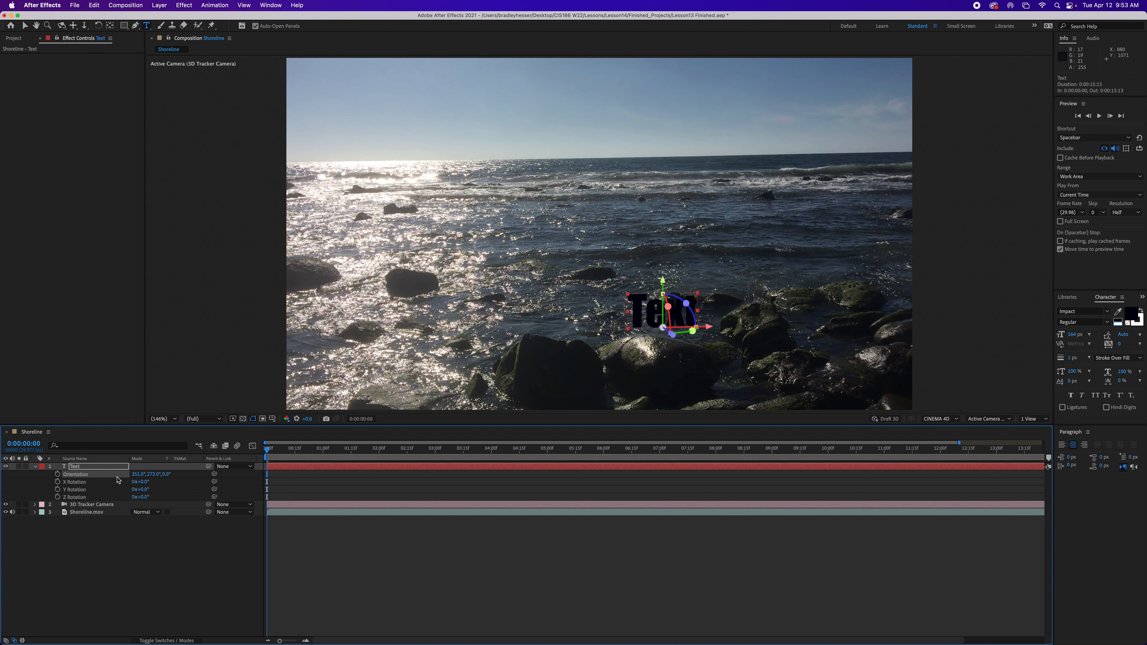
drag(150, 474, 152, 476)
Step: Swap the text's fill and stroke colors to get a white fill, with the stroke width at 1 px
click(1140, 311)
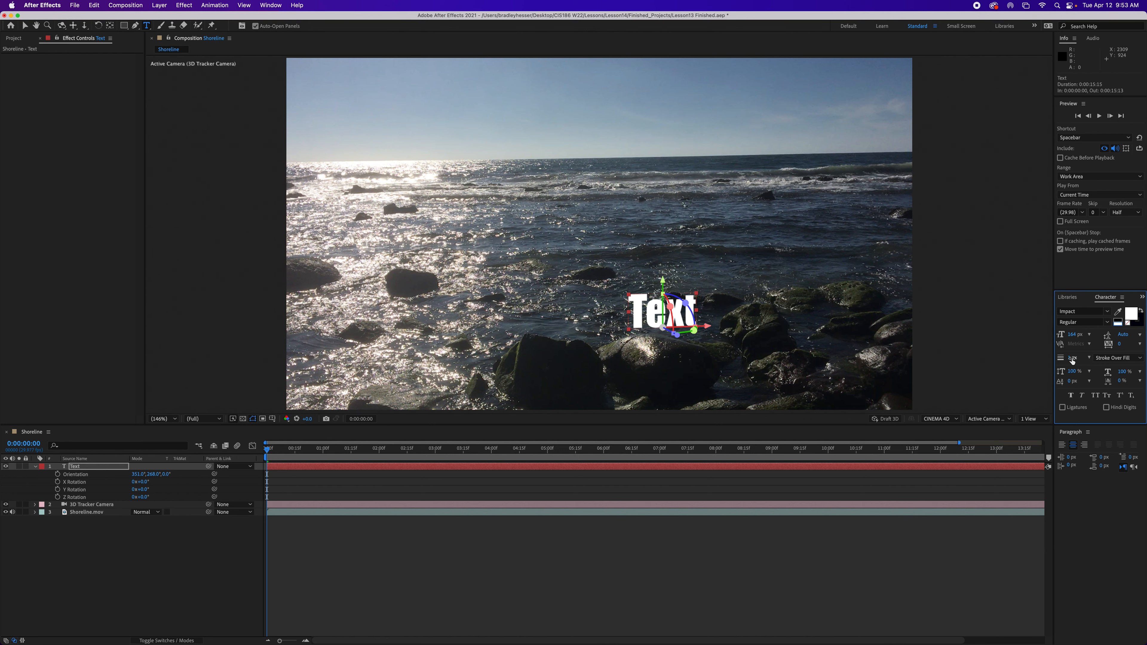
drag(1071, 361, 1072, 361)
mouse_move(1069, 361)
mouse_down()
mouse_move(1088, 362)
mouse_move(1047, 360)
mouse_move(1073, 358)
mouse_up()
Step: Preview how the tracked text moves with the footage and return the playhead to the start
key(space)
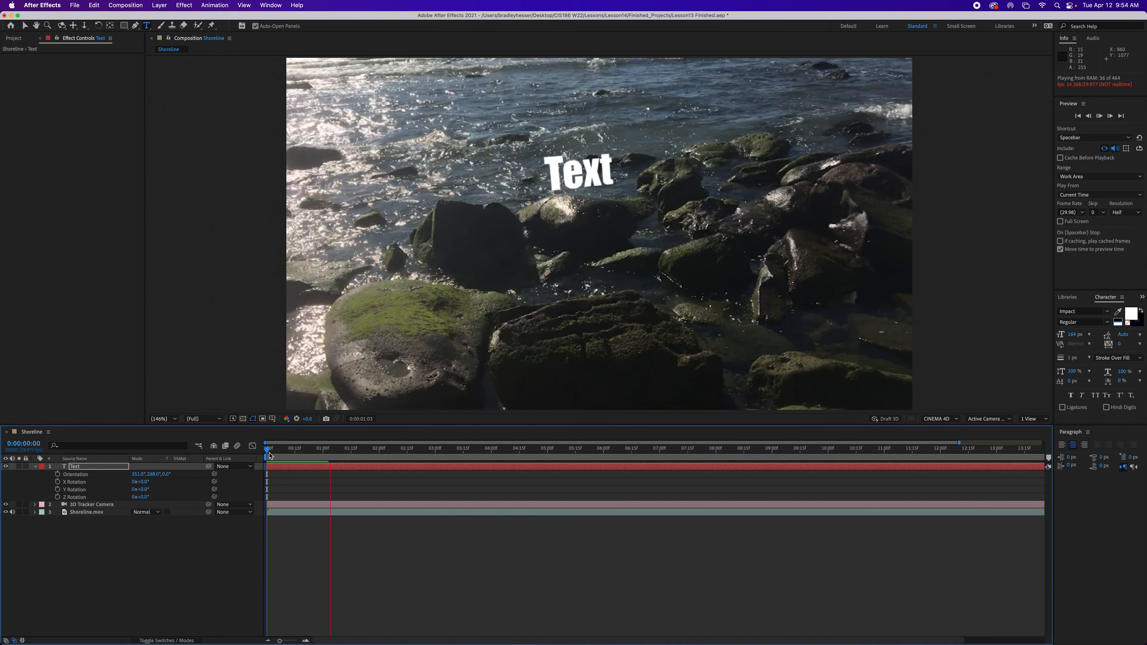
key(space)
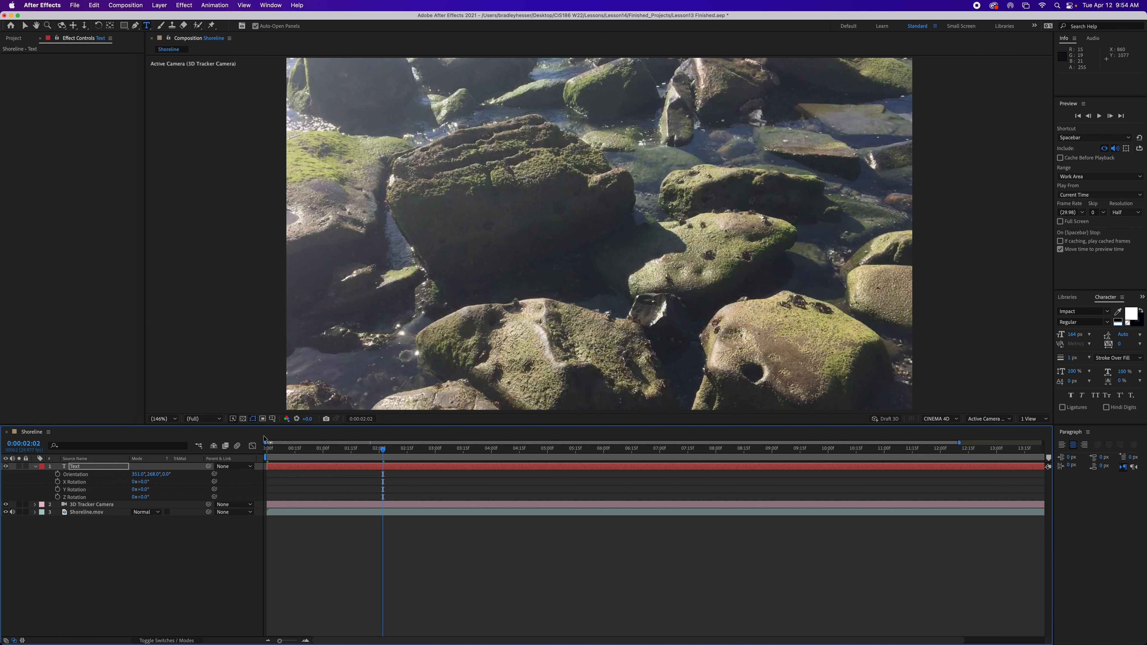
click(265, 438)
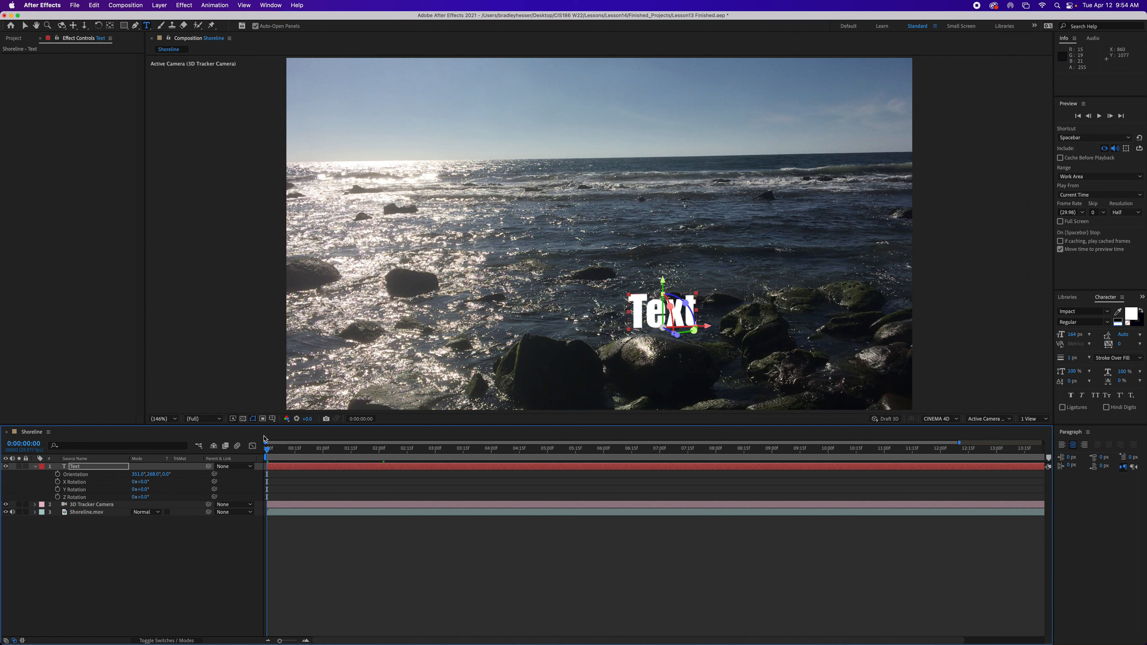
Step: Replace the 3D text layer's wording with THE OTHER GUYS in capitals
click(78, 470)
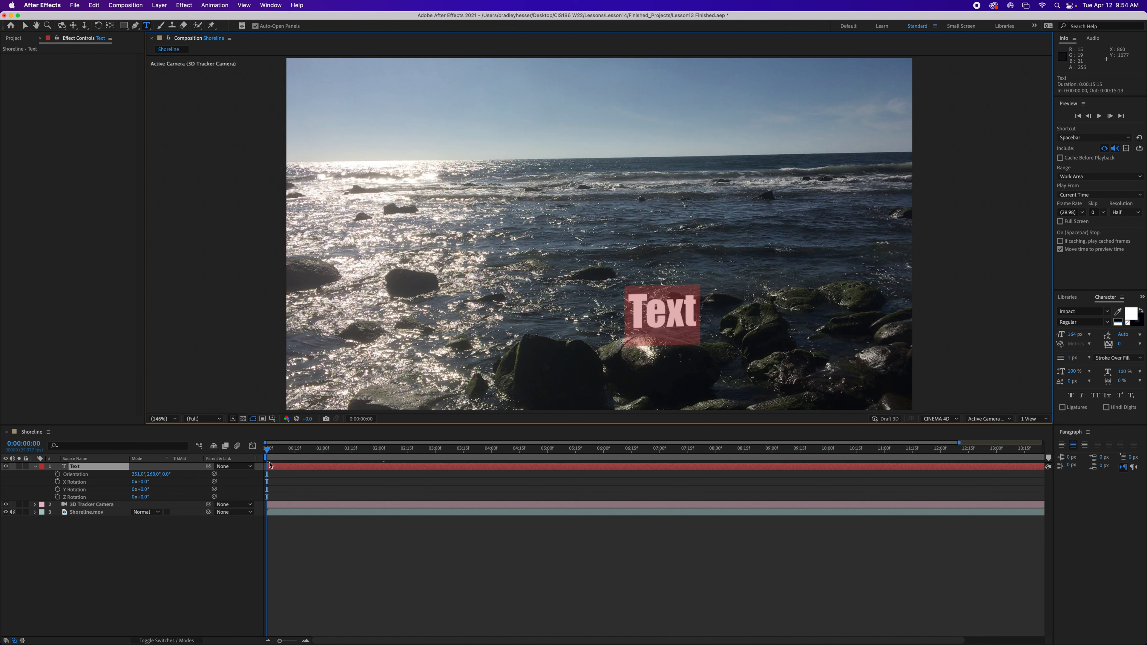
text(The)
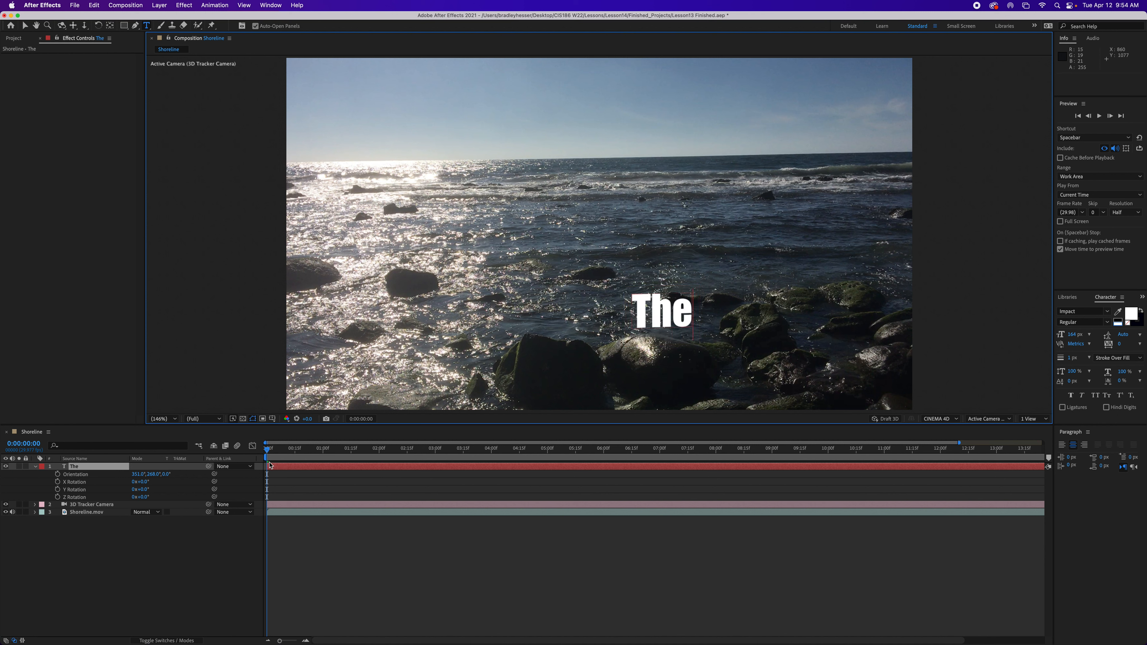
key(BackSpace)
key(BackSpace)
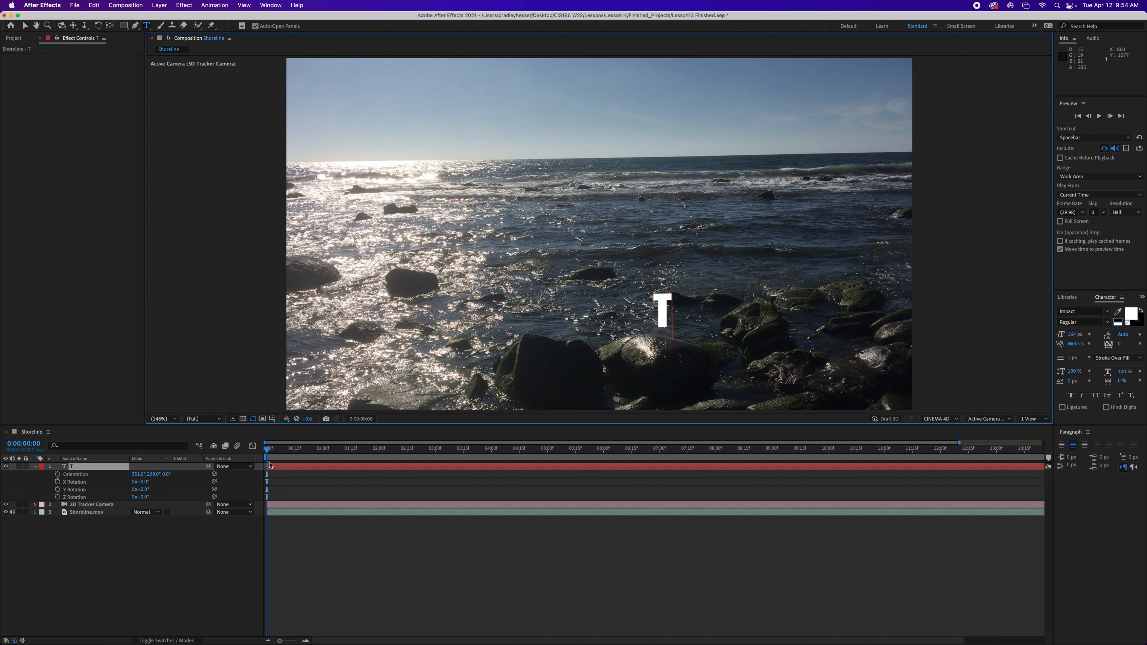
text(HE OTHER)
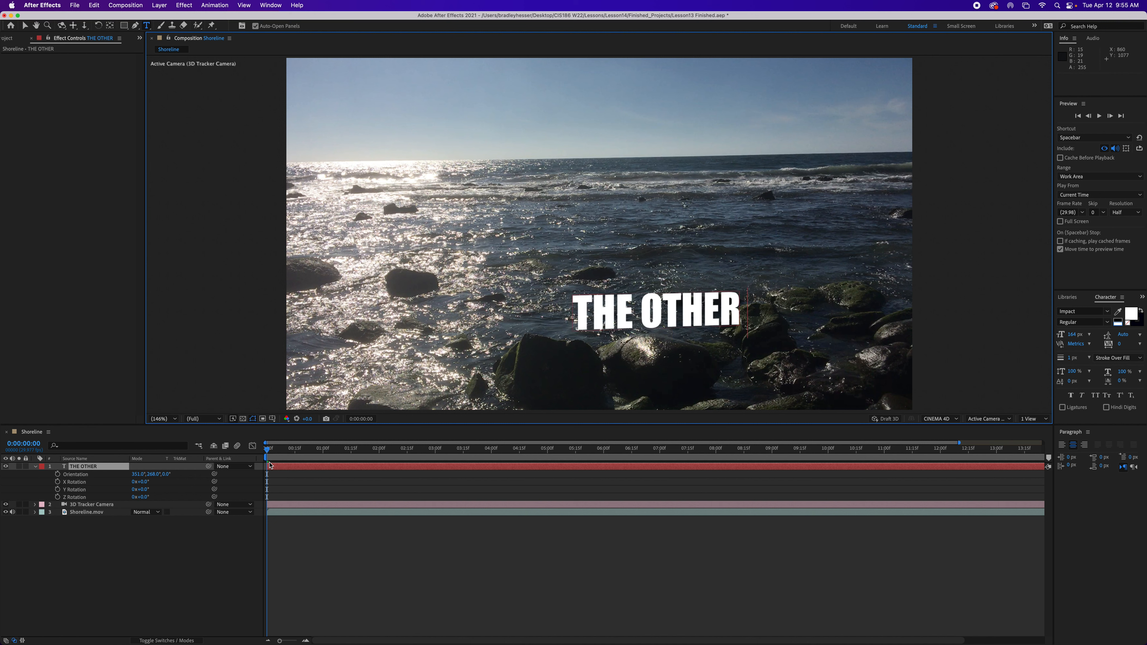
text( GUYS)
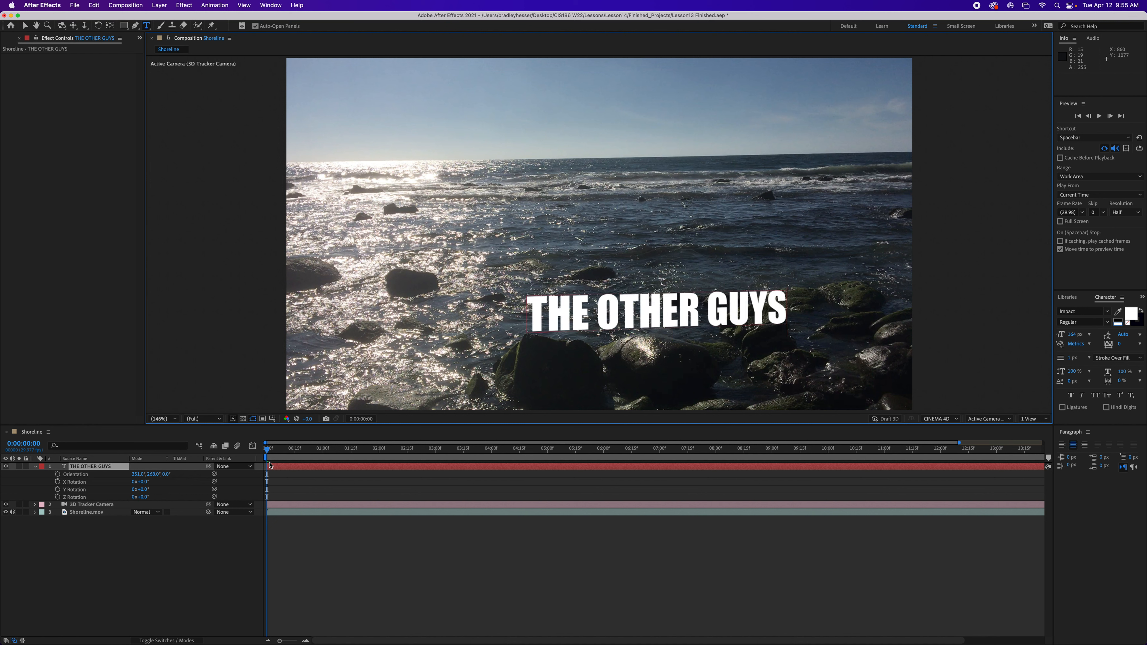
click(325, 548)
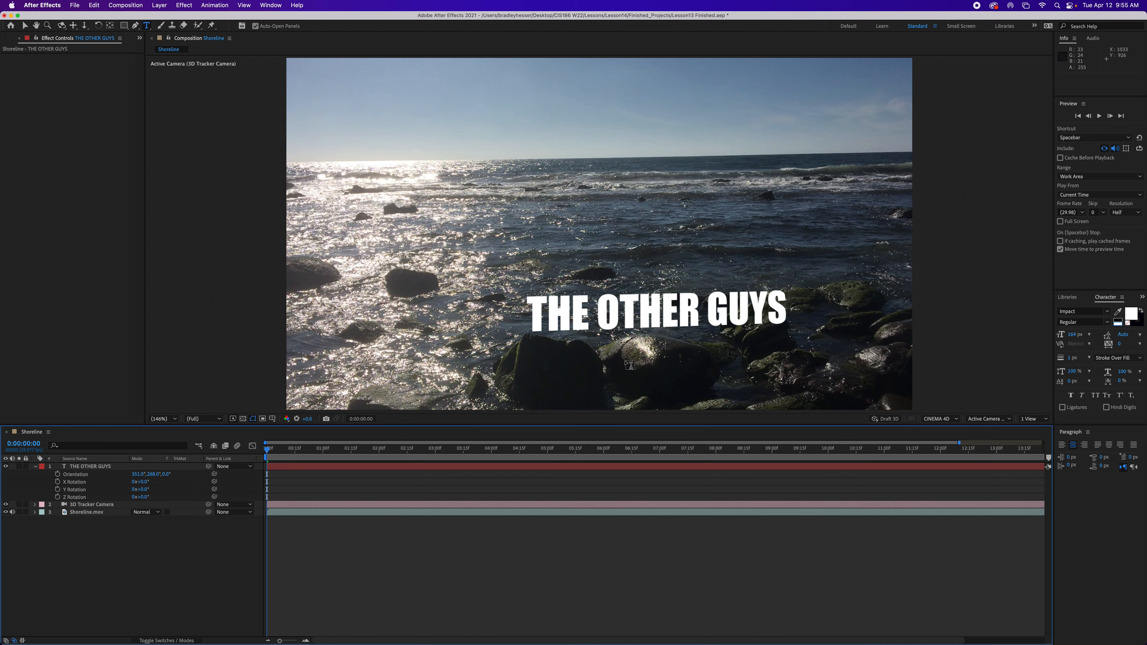
Step: Try moving the THE OTHER GUYS text up over the water near the horizon and check it at the end of the footage
mouse_move(269, 449)
mouse_down()
mouse_move(316, 452)
mouse_move(250, 457)
mouse_up()
click(67, 468)
key(p)
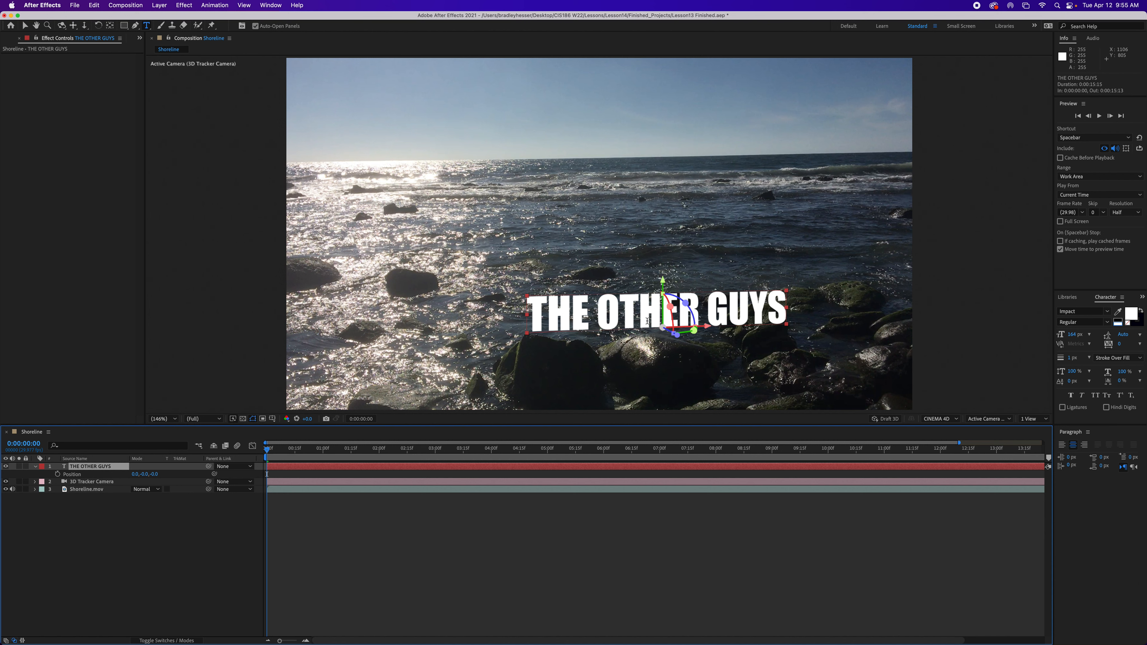
key(v)
drag(649, 321, 624, 213)
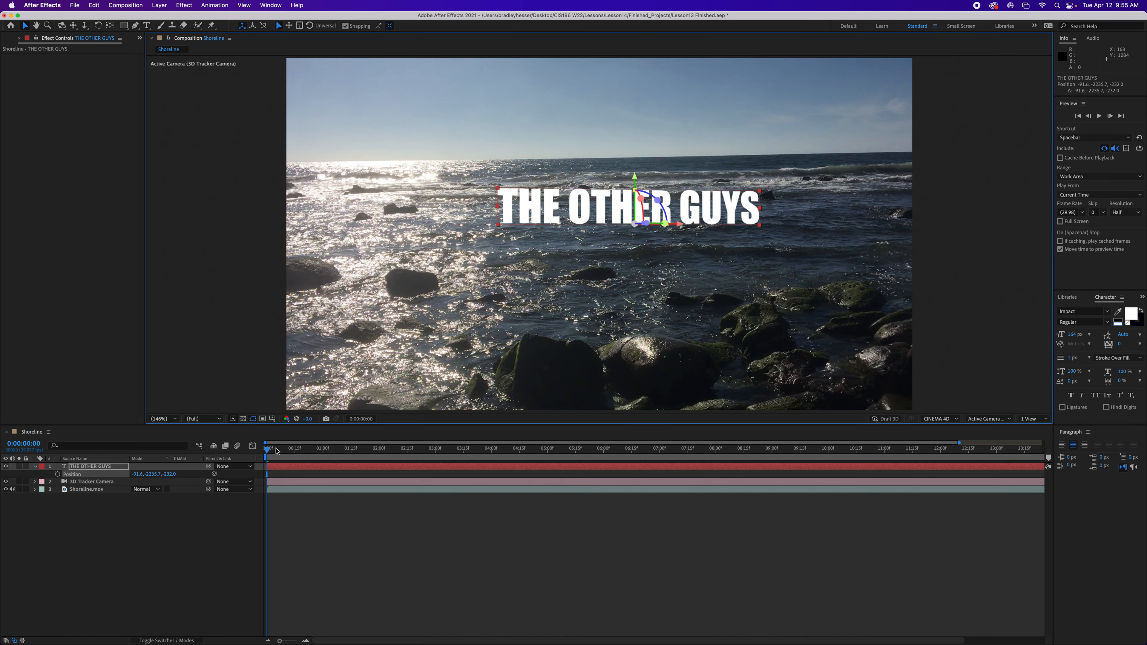
mouse_move(270, 449)
mouse_down()
mouse_move(379, 456)
mouse_move(270, 456)
mouse_move(261, 468)
mouse_up()
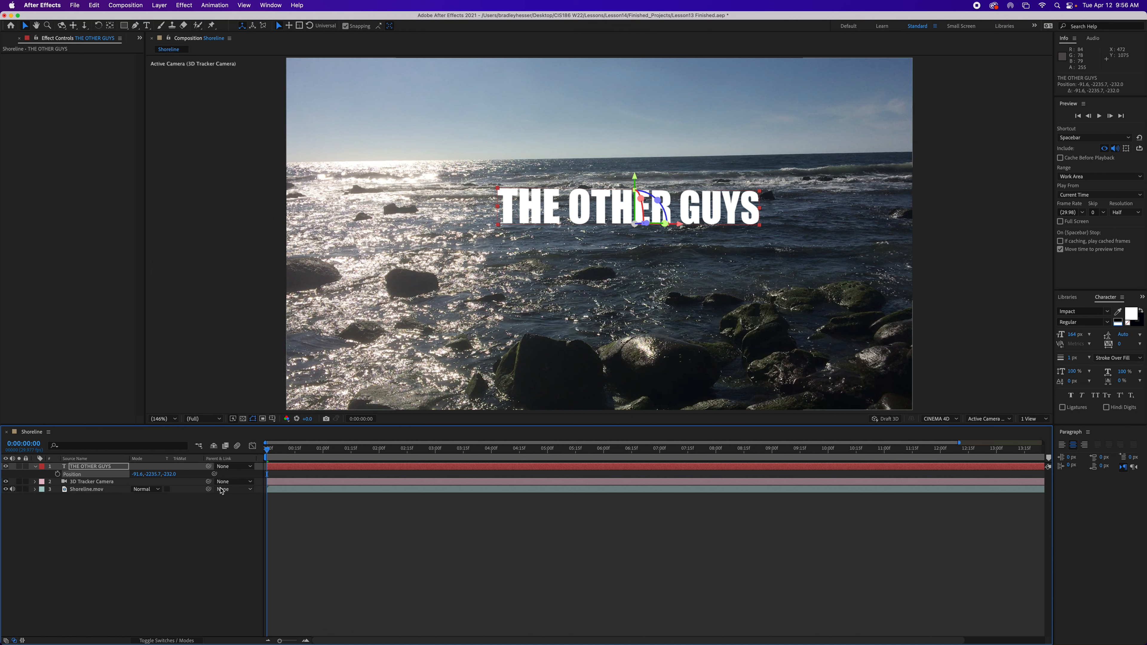
click(89, 468)
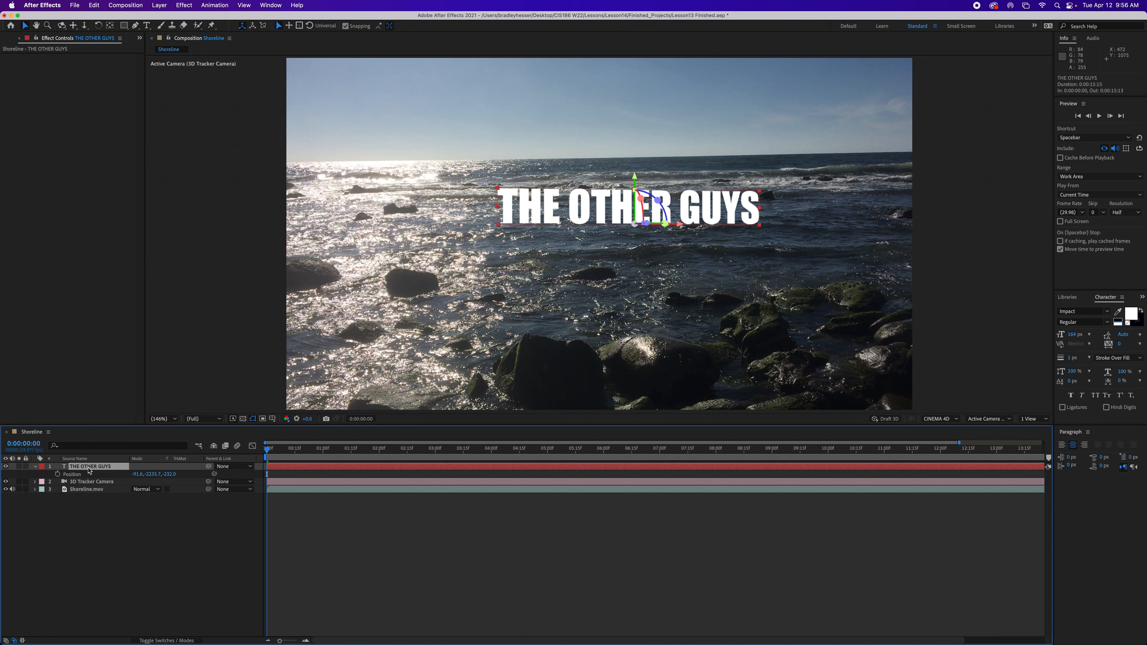
key(End)
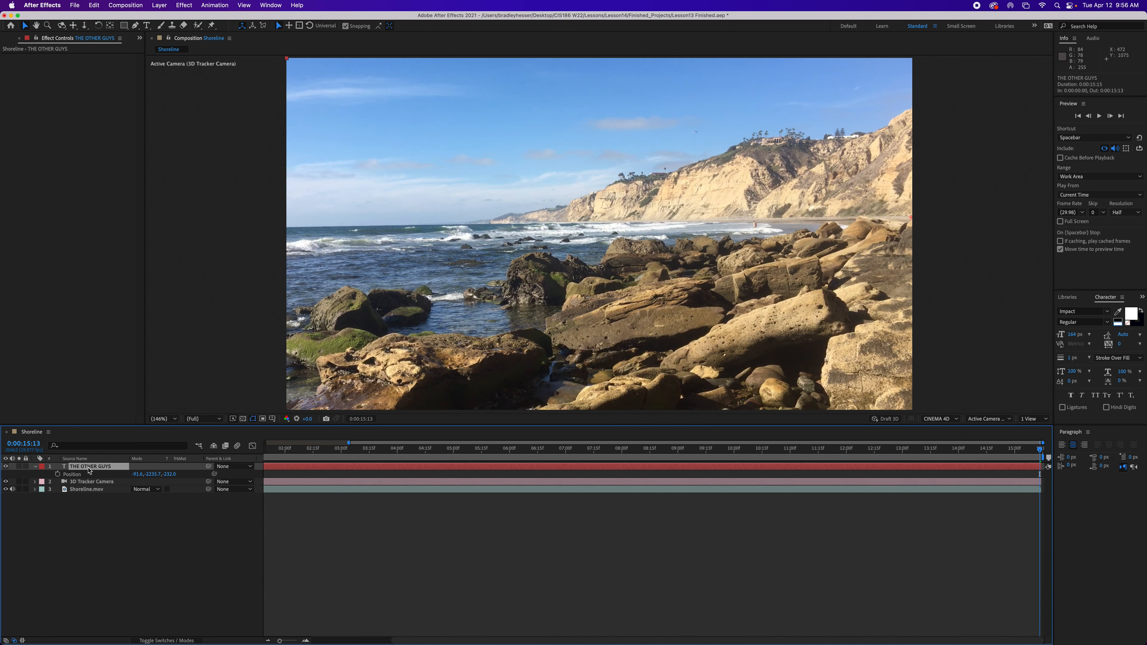
Step: Undo the text layer's last position change and return to the start of the timeline
key(super+z)
key(Home)
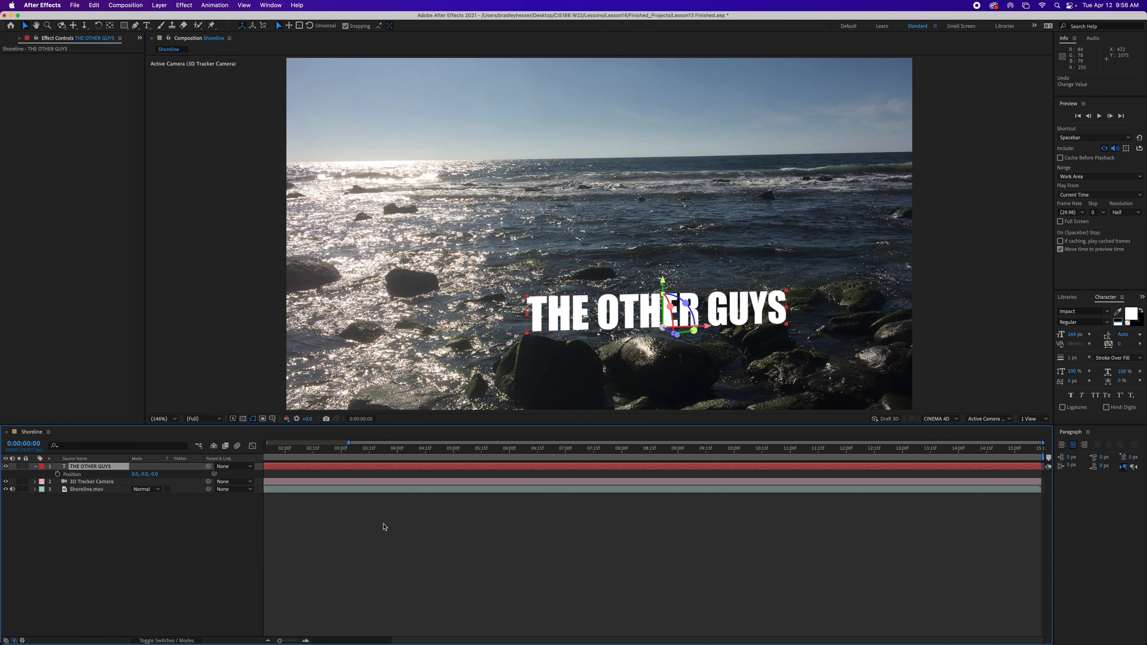
click(389, 532)
scroll(389, 532, left, 5)
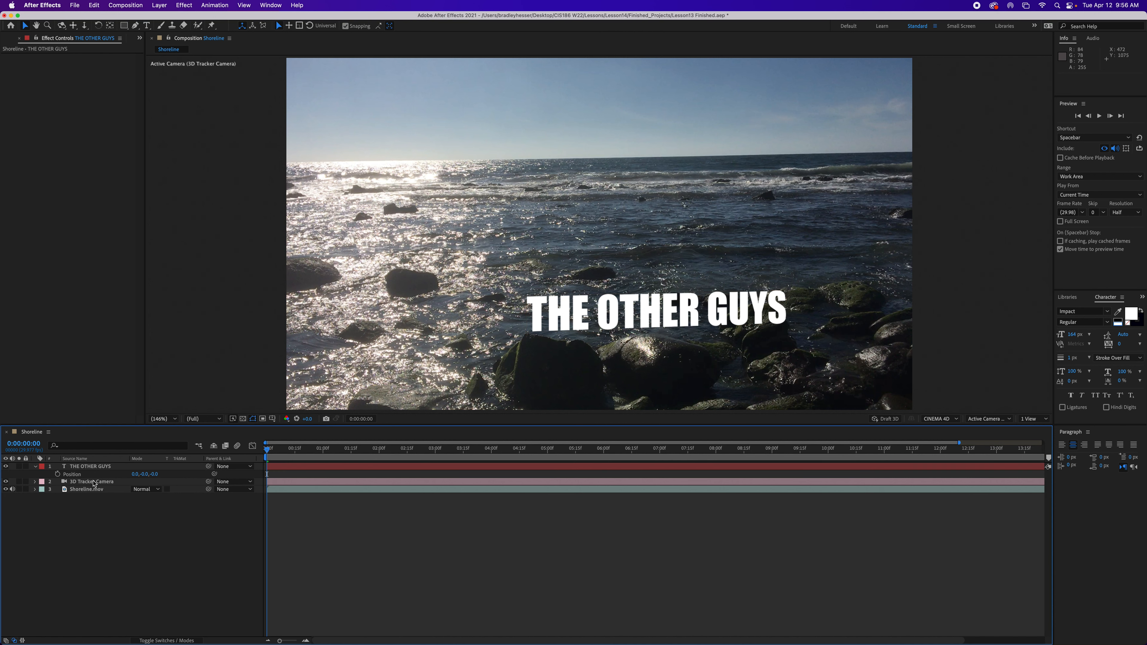
Step: Turn the THE OTHER GUYS layer to face the camera more squarely by setting its Orientation to 351.0°, 277.0°, 0.0°
click(79, 468)
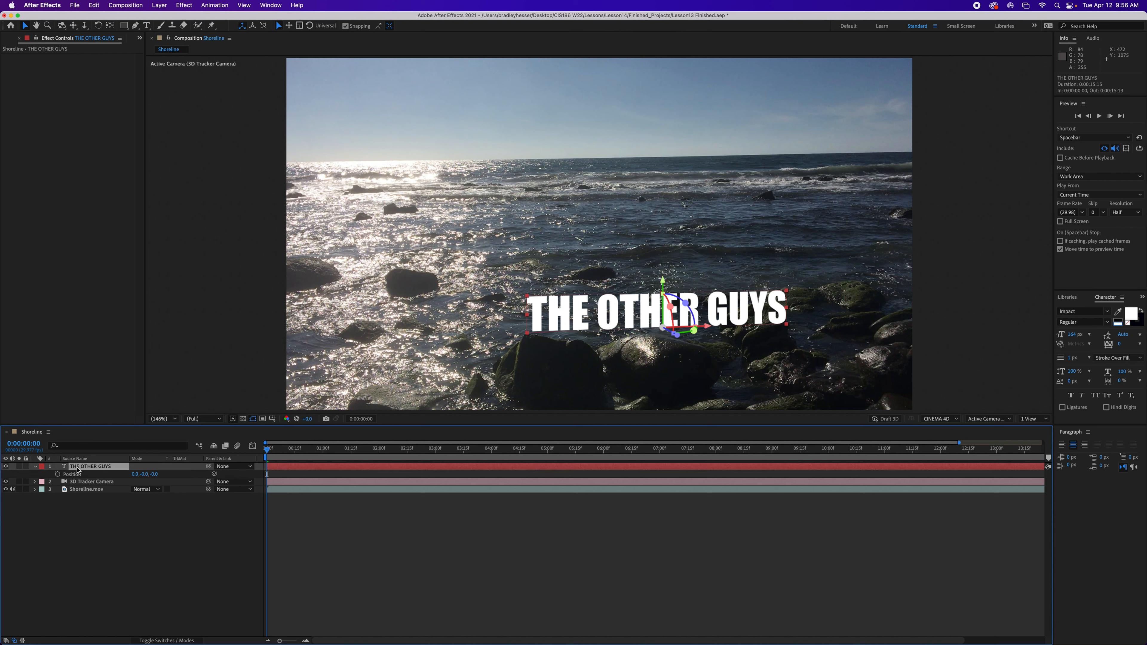
key(r)
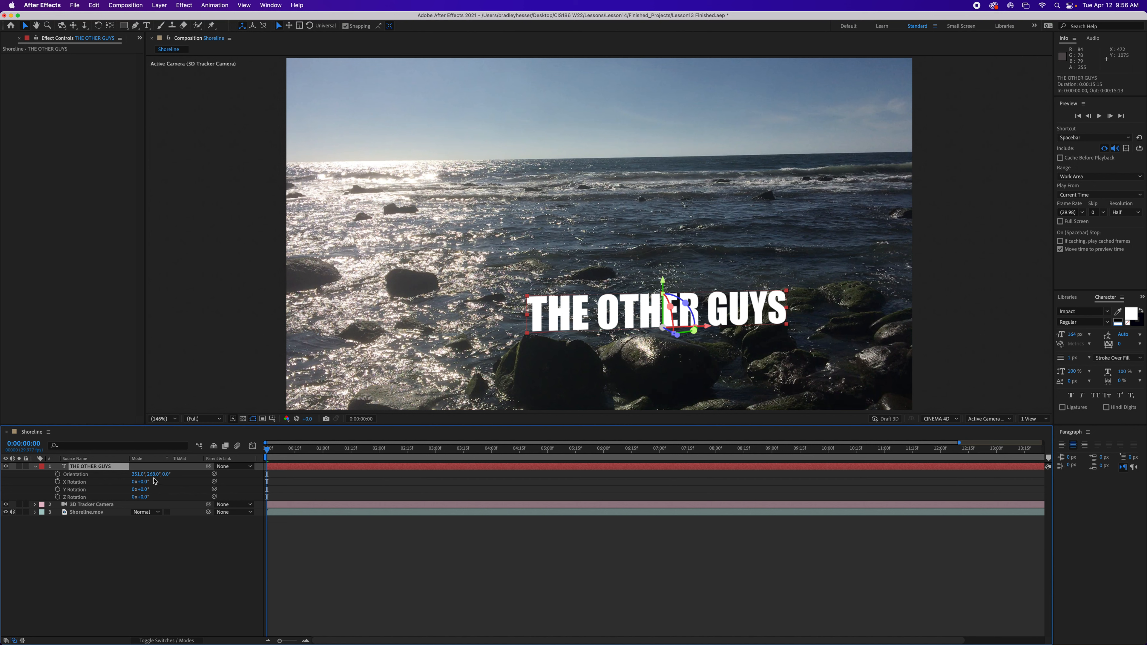
drag(153, 474, 154, 475)
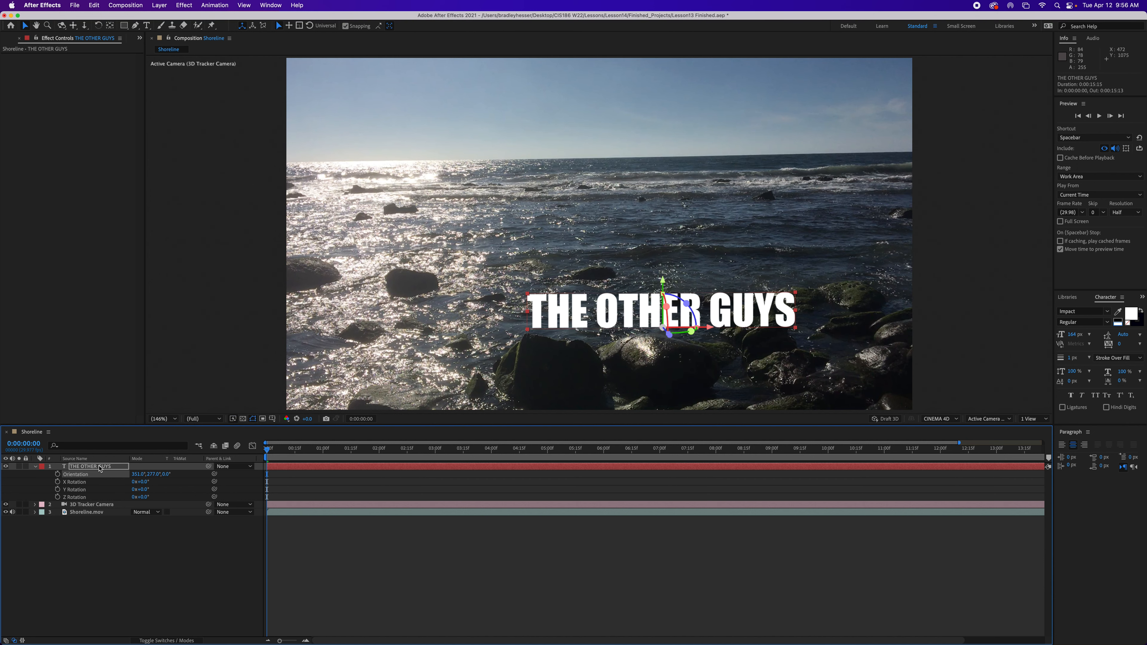
Step: Move the text up near the horizon, to about -50.9, -2447.7, 63.6, and set a Position keyframe at 0:00:00:00
key(p)
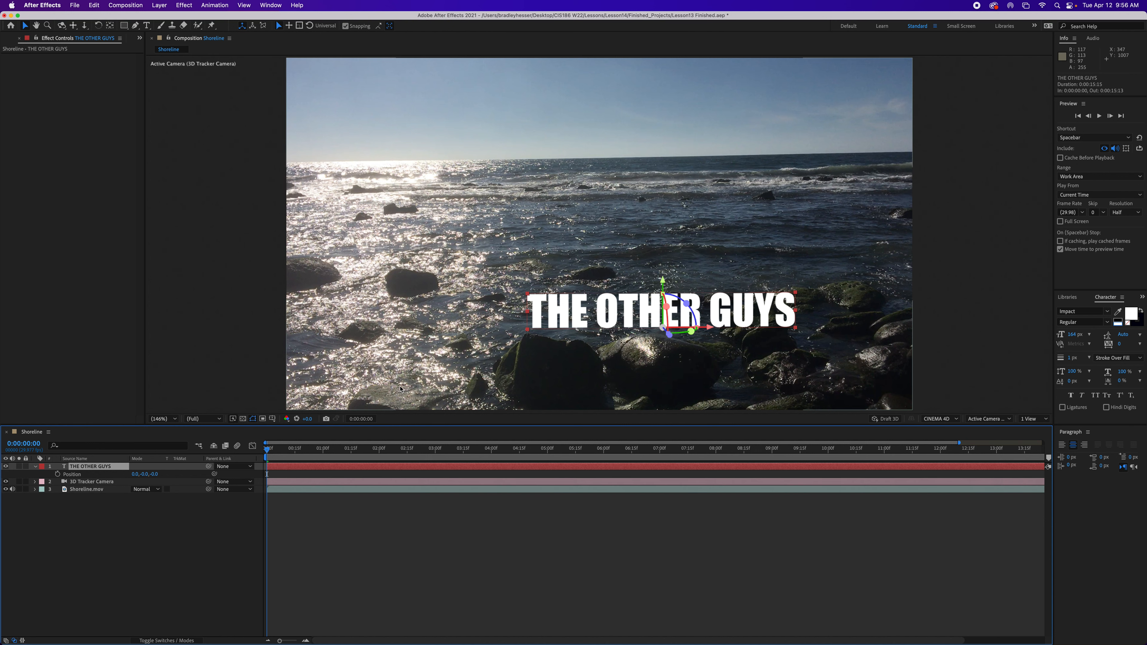
drag(635, 314, 612, 199)
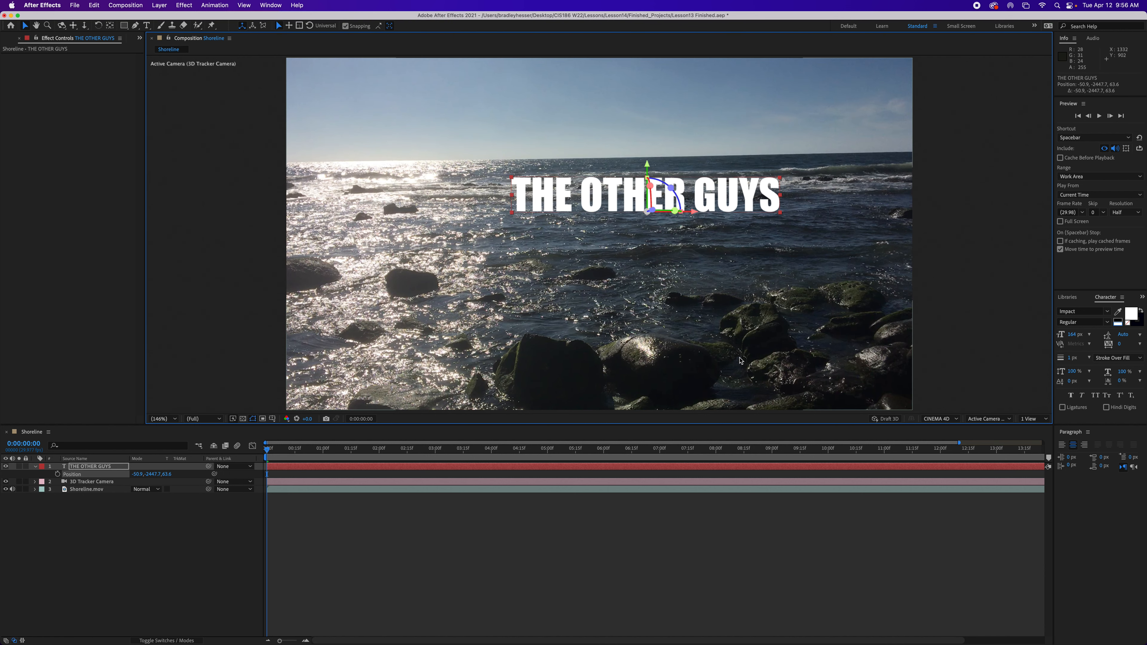
click(757, 534)
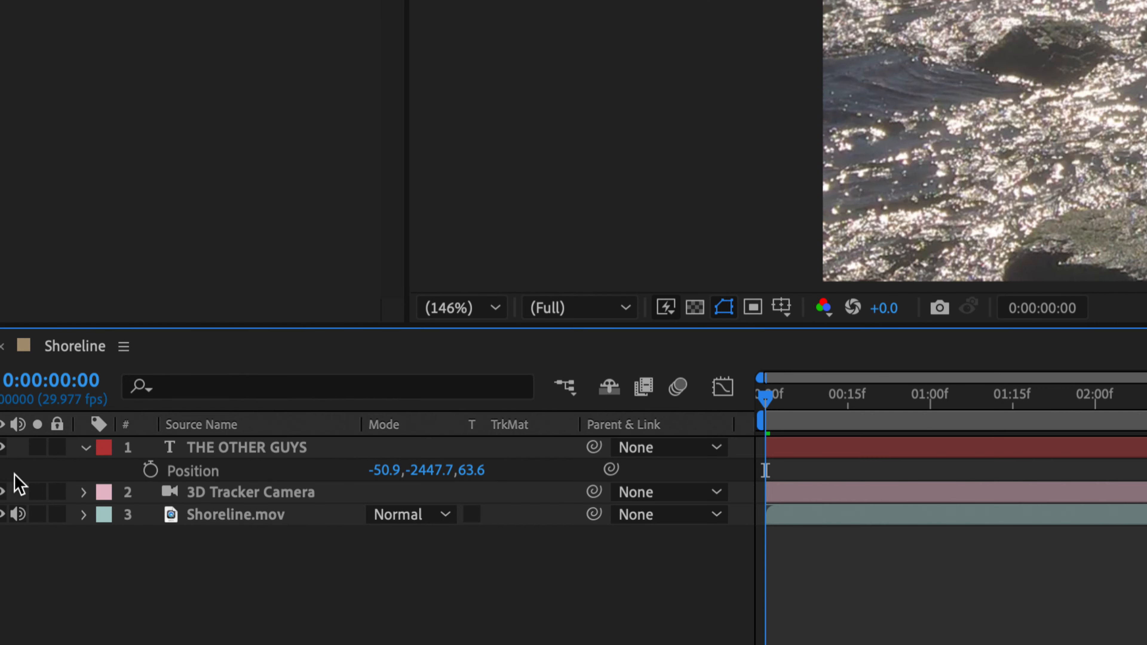
click(150, 470)
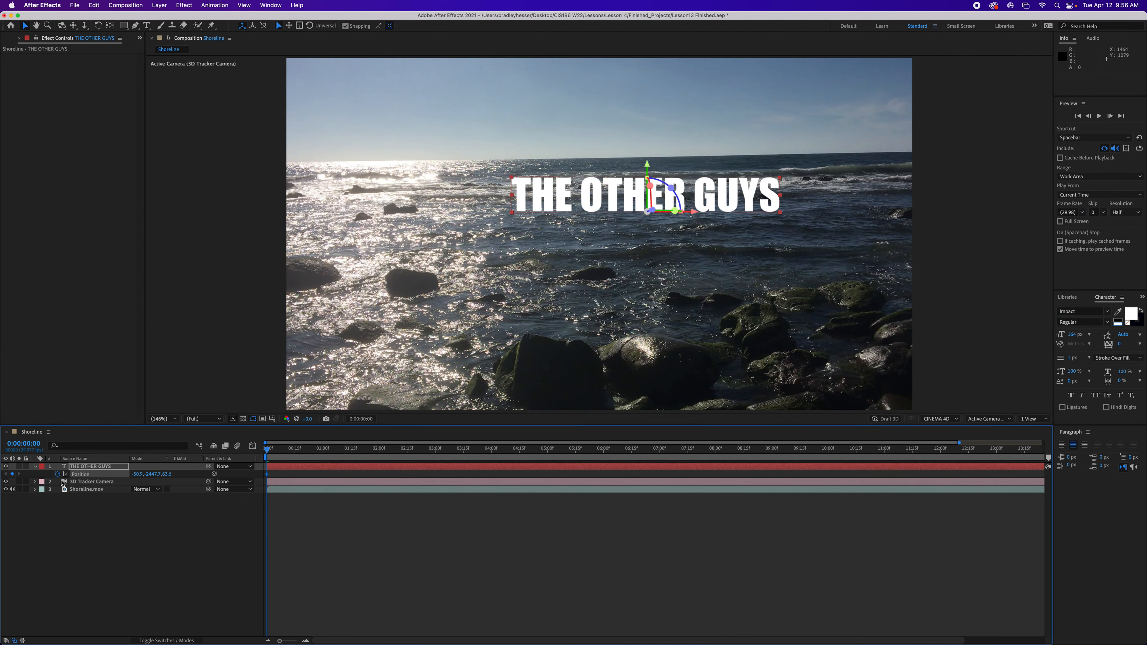
Step: Keyframe the text's Position at 0:00:02:03 by moving it into the frame over the rocks, at about 2817.9, 3320.8, -769.9
click(23, 443)
text(203)
key(Return)
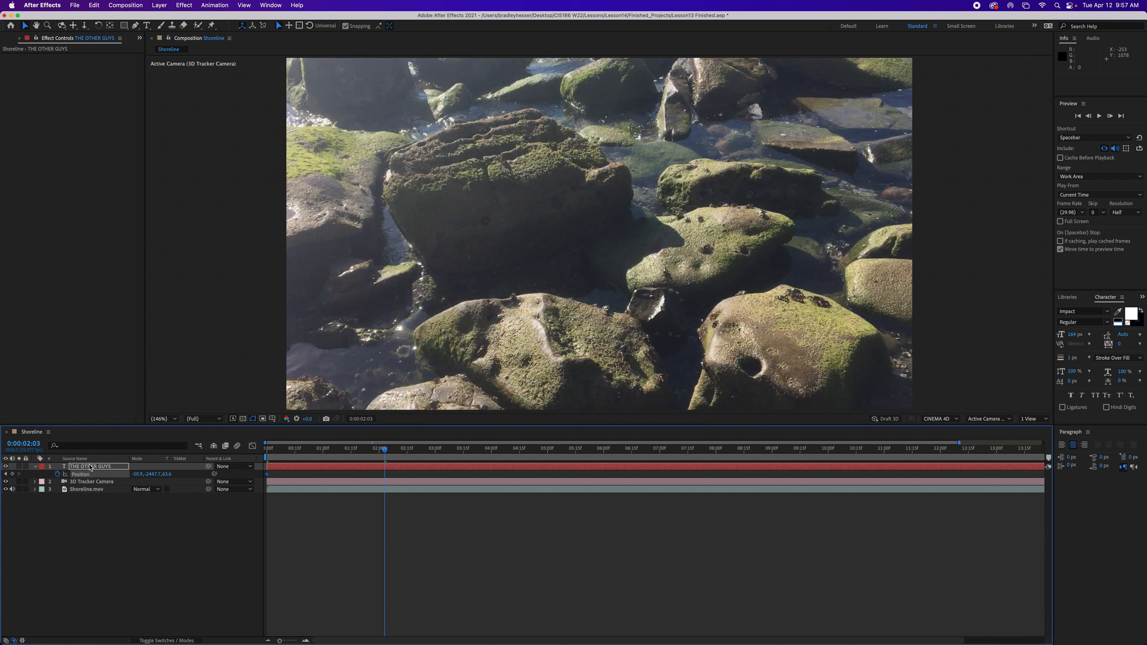
mouse_move(137, 474)
mouse_down()
mouse_move(32, 474)
mouse_move(155, 479)
mouse_up()
key(period)
key(period)
key(period)
key(comma)
key(comma)
key(comma)
key(comma)
key(comma)
key(comma)
key(comma)
key(comma)
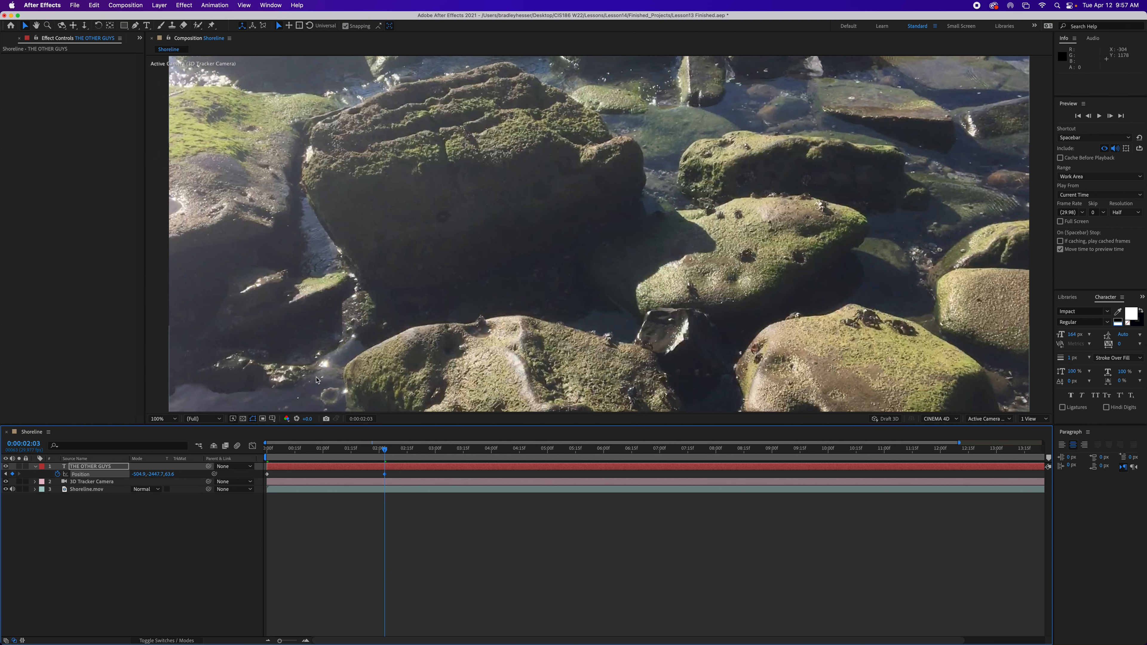
key(period)
key(period)
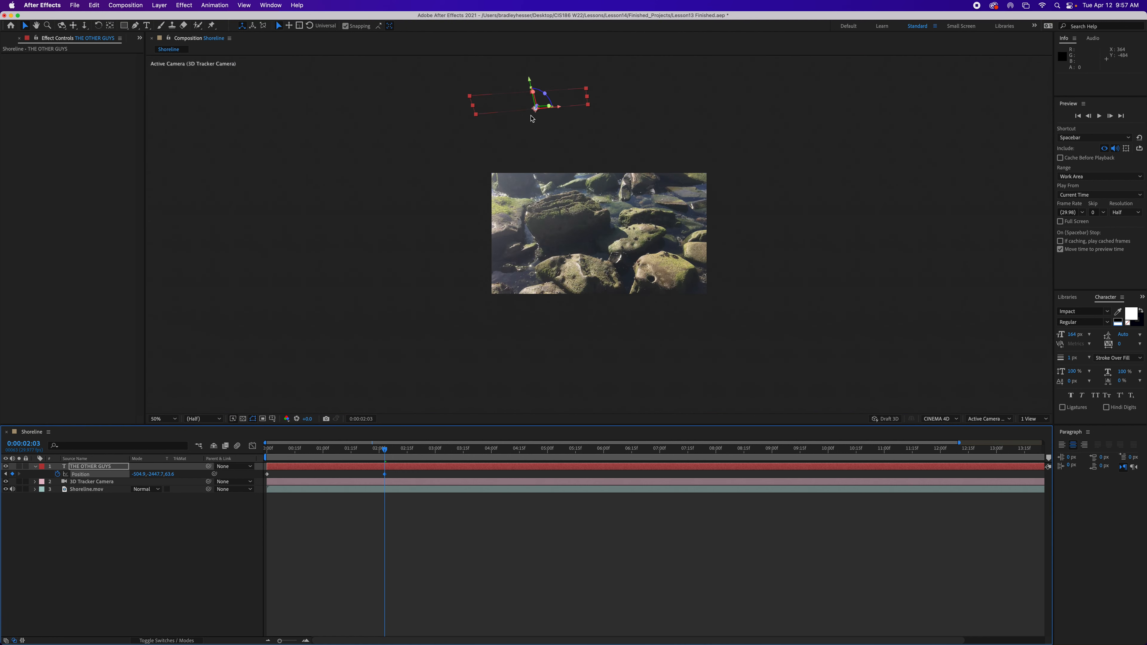
drag(526, 107, 566, 227)
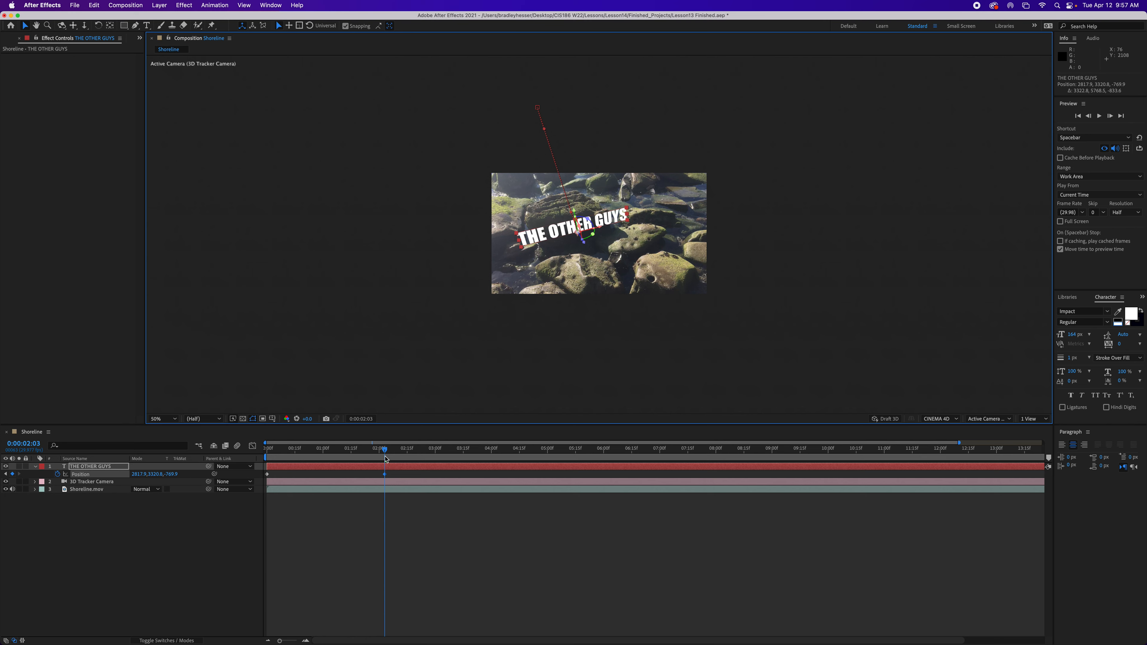
Step: Scrub the footage up to 0:00:03:18 to check the text's motion over the rocks, and save the project
drag(385, 452, 413, 459)
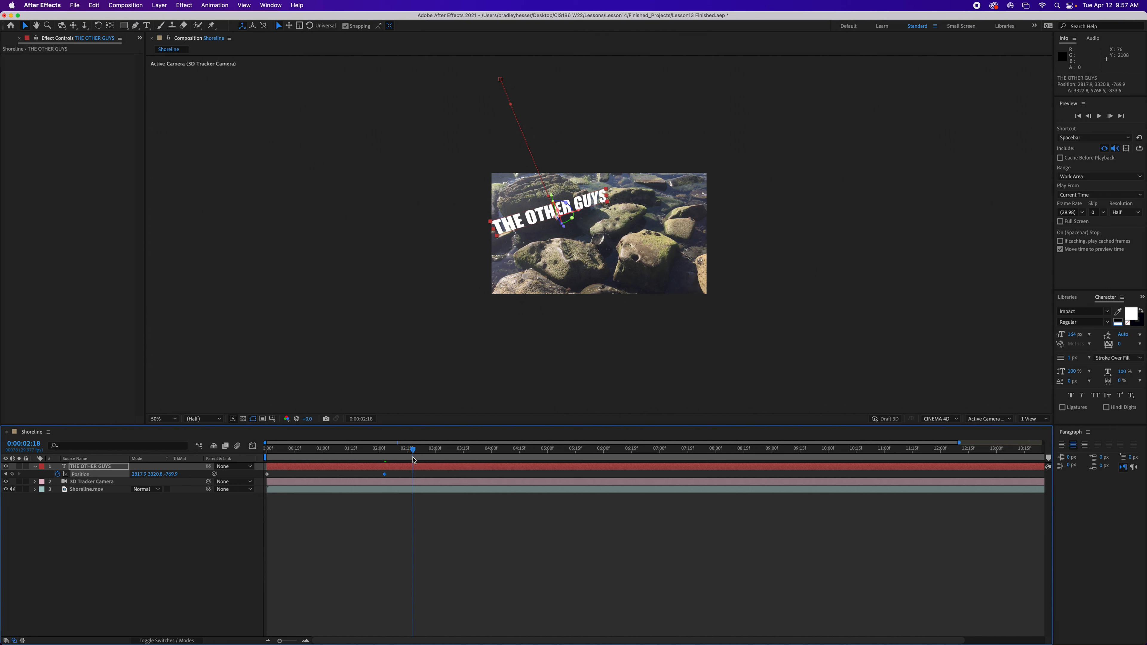
mouse_move(413, 449)
mouse_down()
mouse_move(235, 442)
mouse_move(403, 460)
mouse_up()
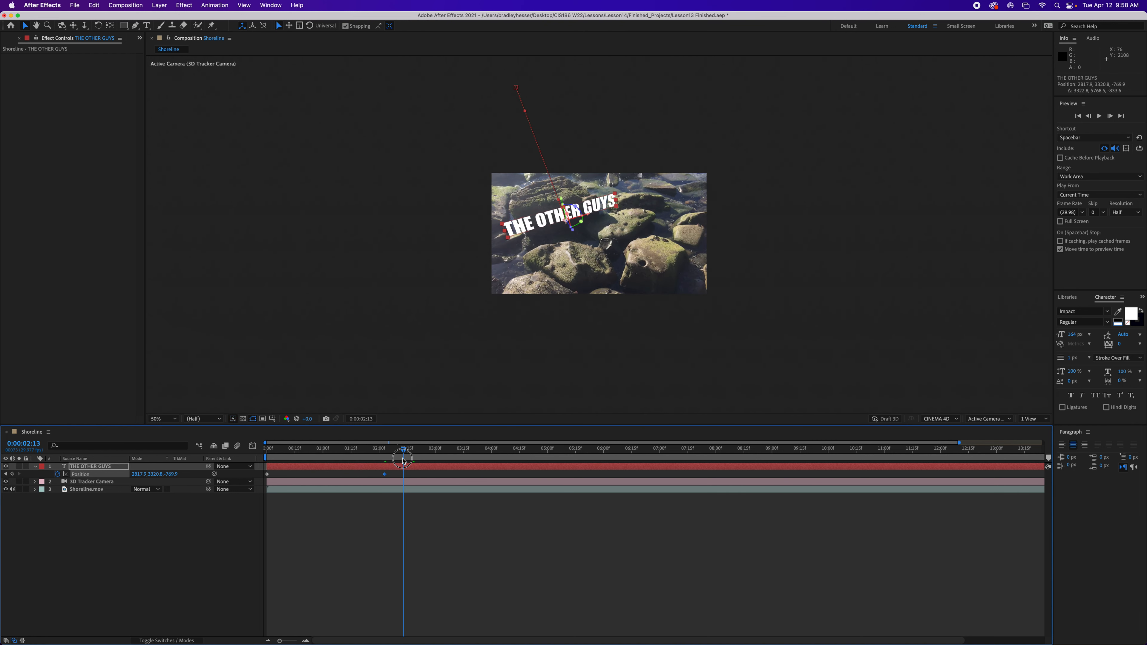
drag(403, 460, 468, 467)
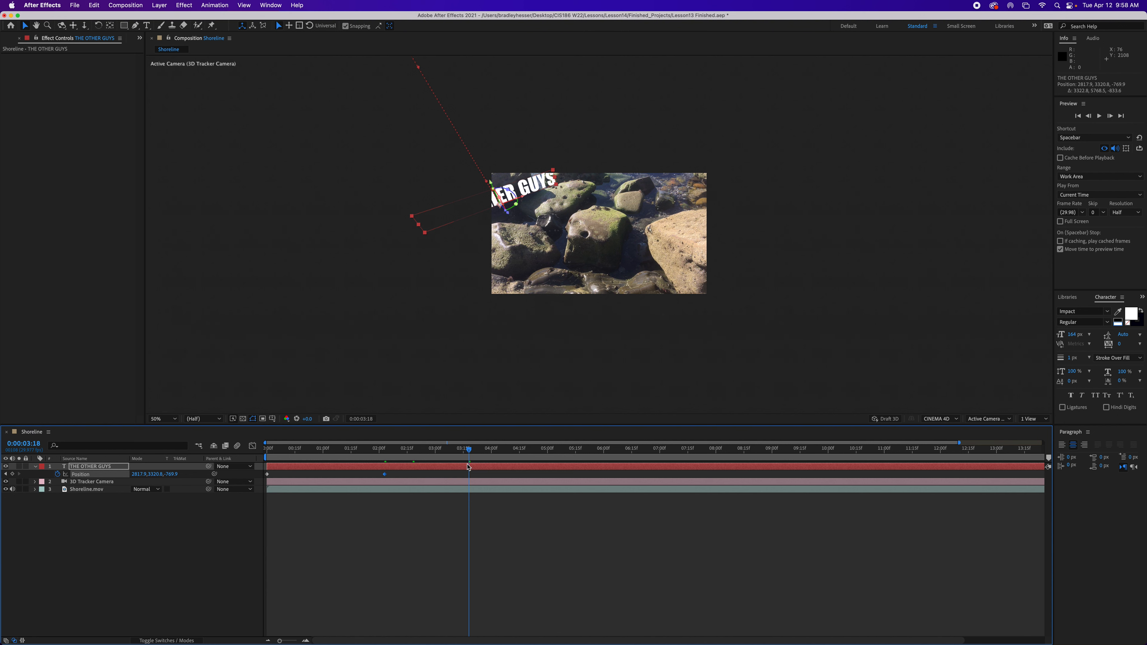
key(super+s)
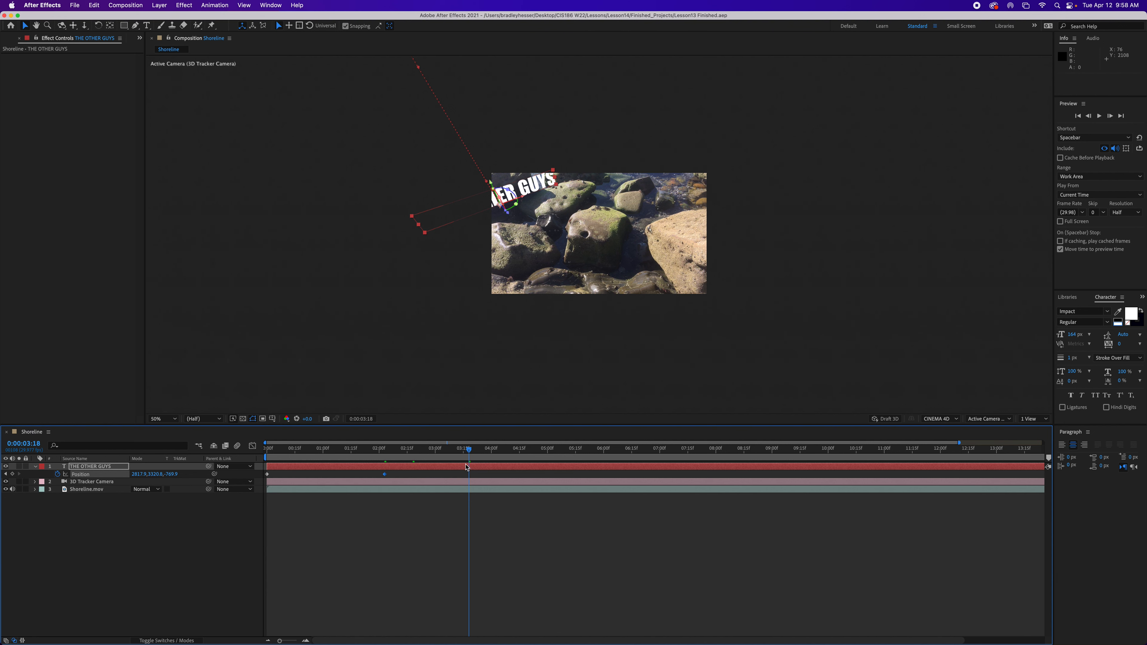
Step: Collapse the text layer's Position property and set the composition view magnification to Fit up to 200%
click(108, 469)
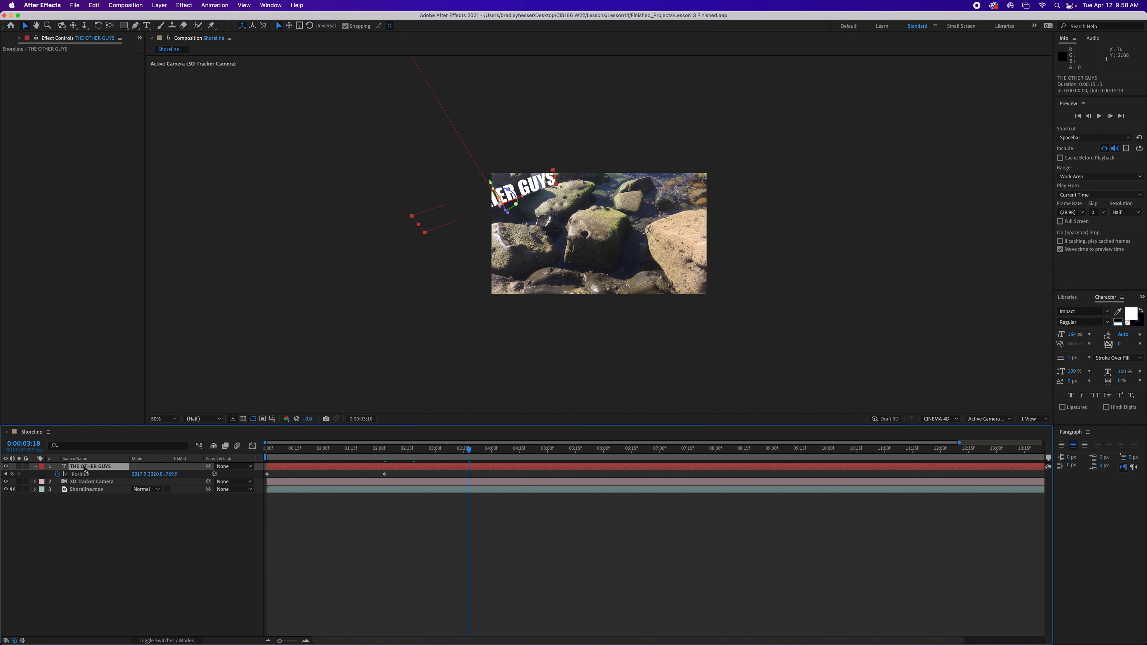
key(p)
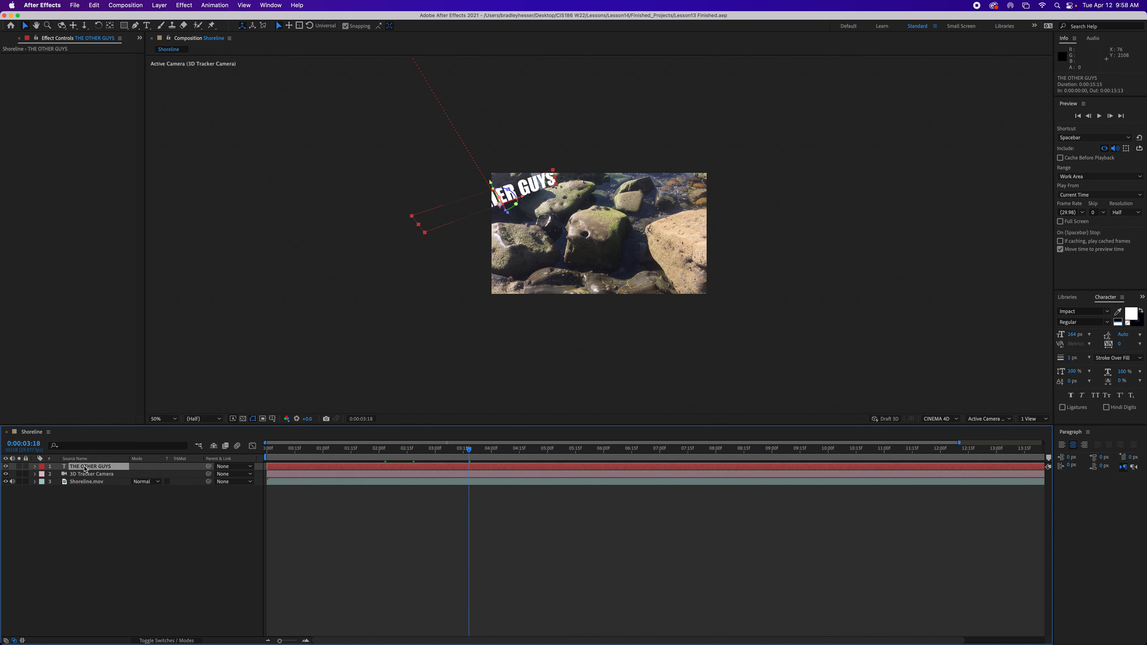
click(172, 421)
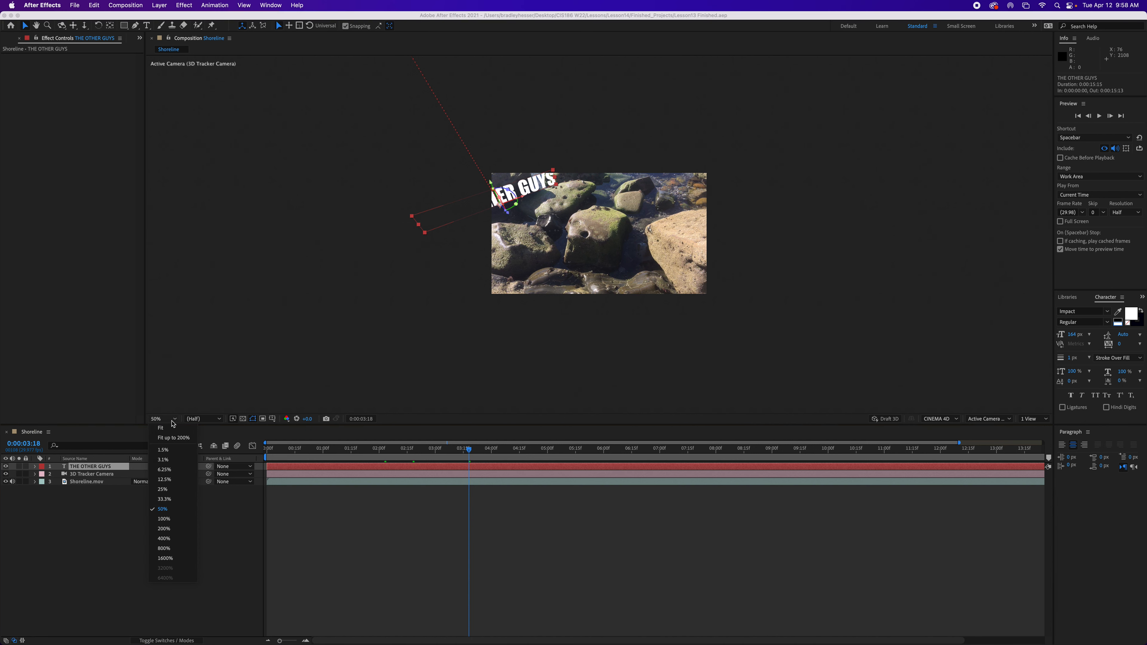
click(173, 438)
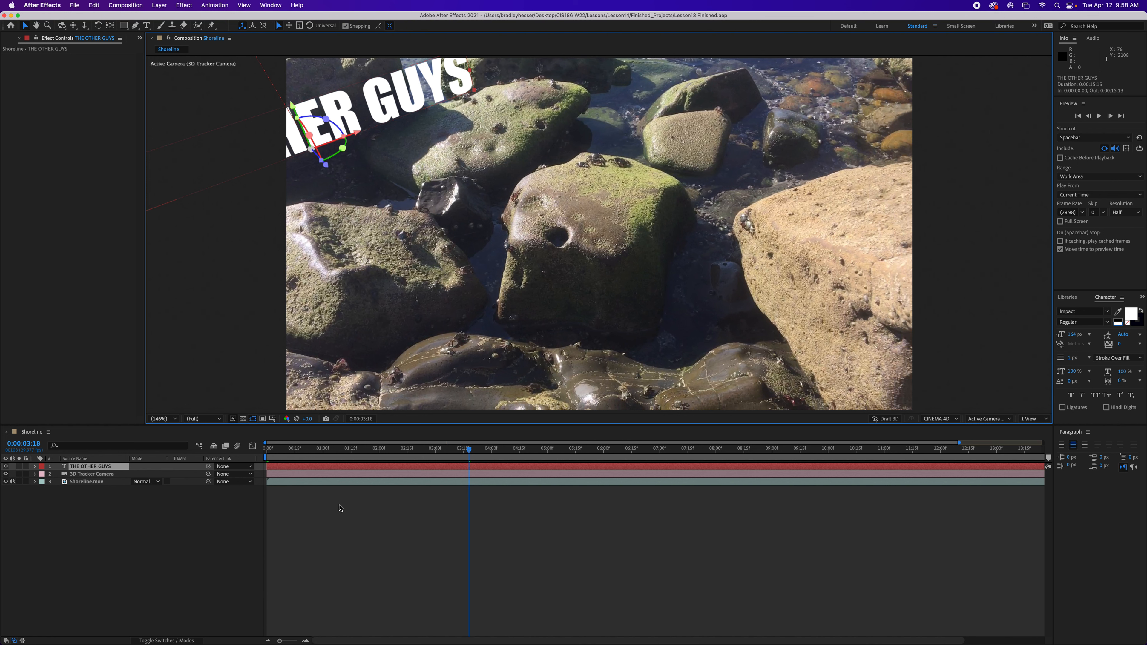
Step: Return the playhead to 0:00:02:03 and select the Shoreline.mov layer
click(30, 445)
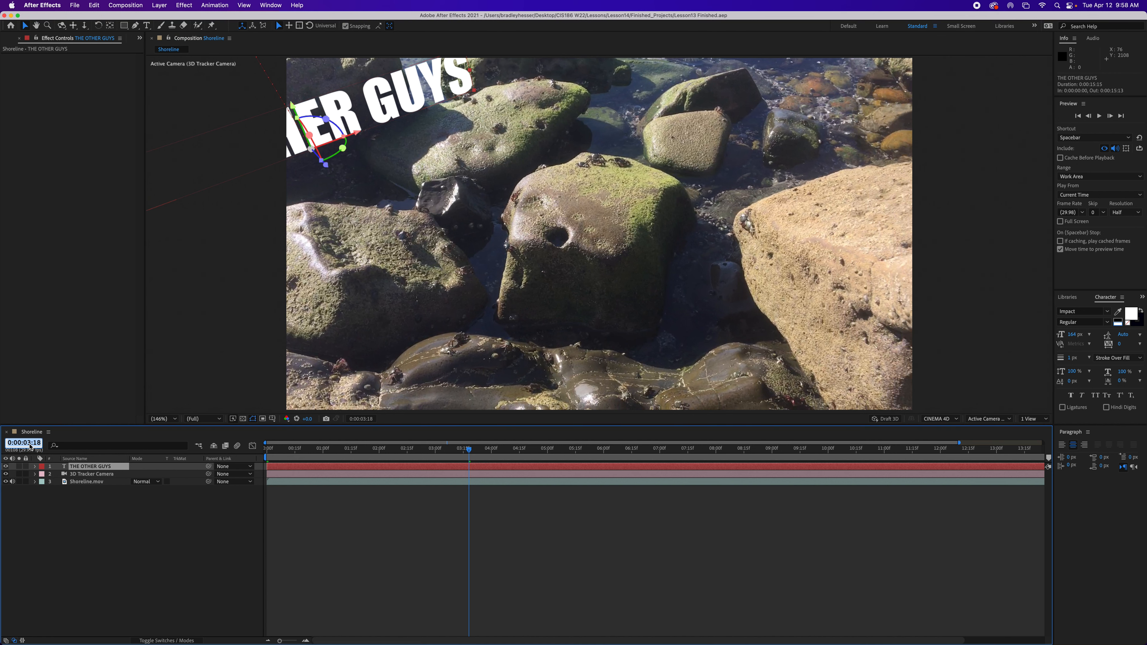
text(2:)
text(03)
key(Return)
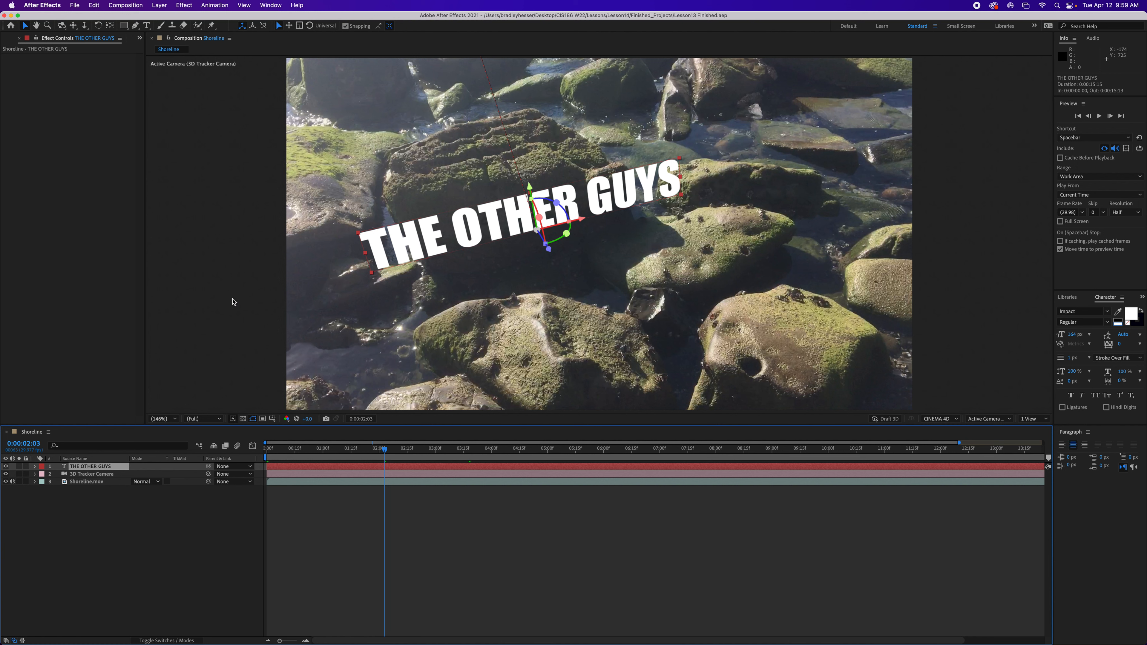
click(91, 482)
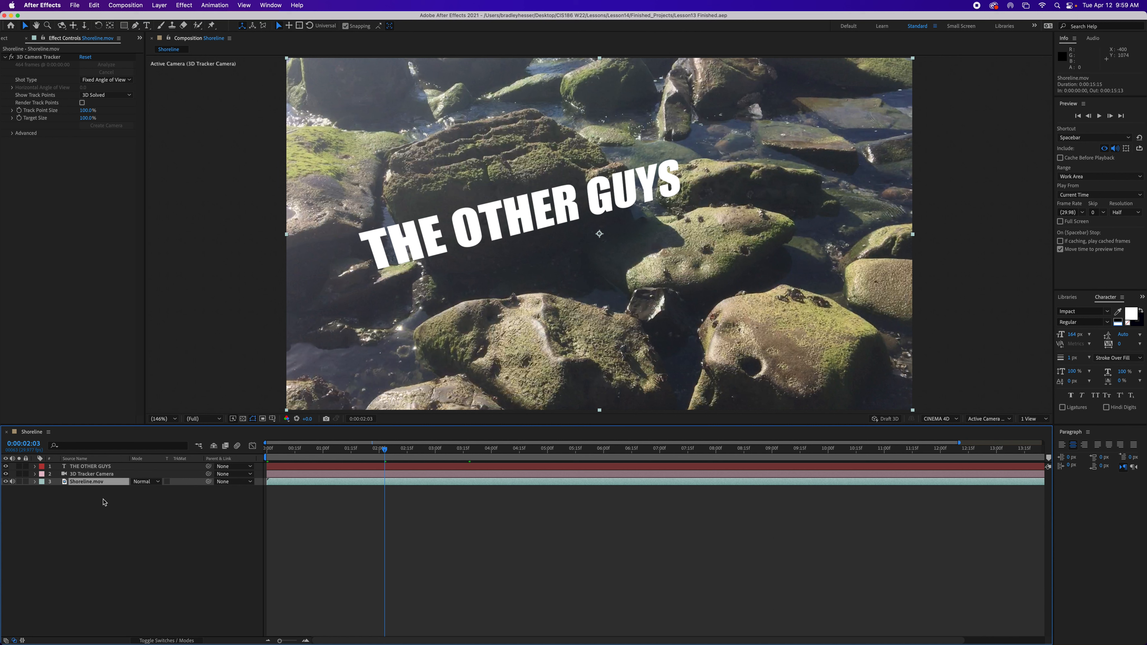
Step: Show the Shoreline.mov layer's effects, select the 3D Camera Tracker, and set its Track Point Size to 50%
key(e)
click(77, 490)
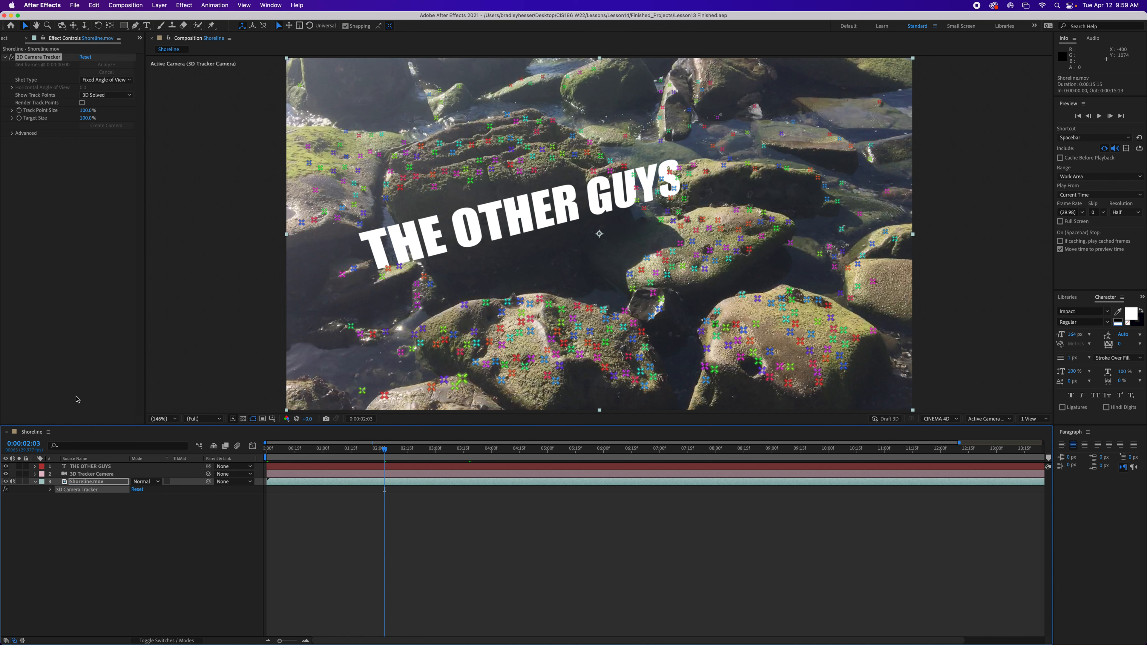
click(110, 526)
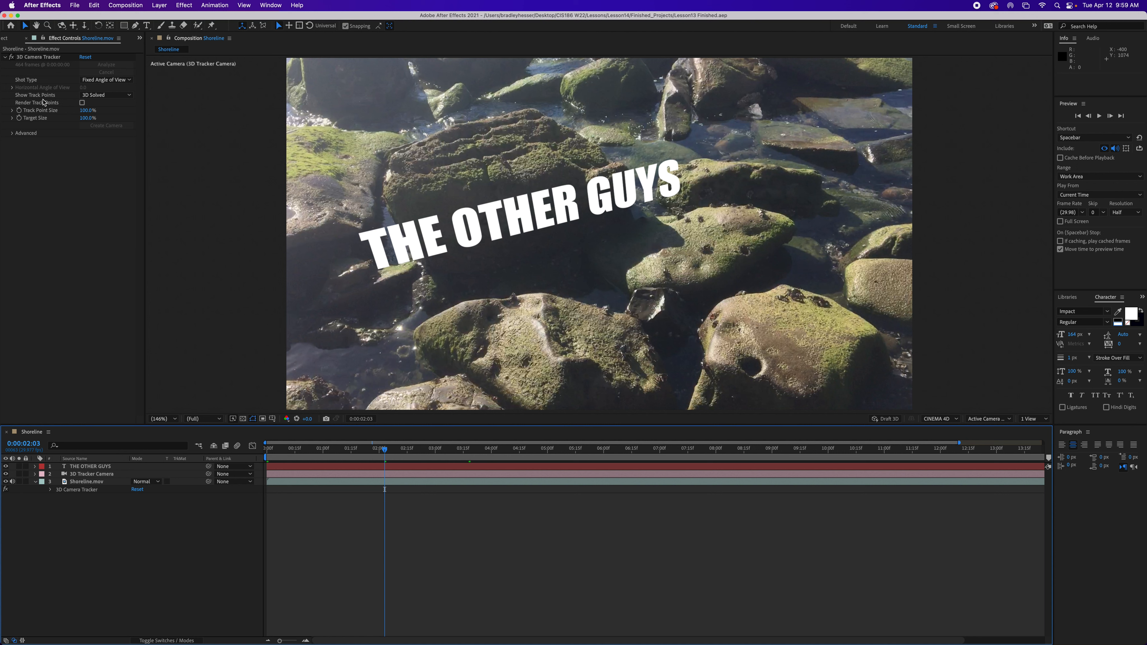
click(32, 59)
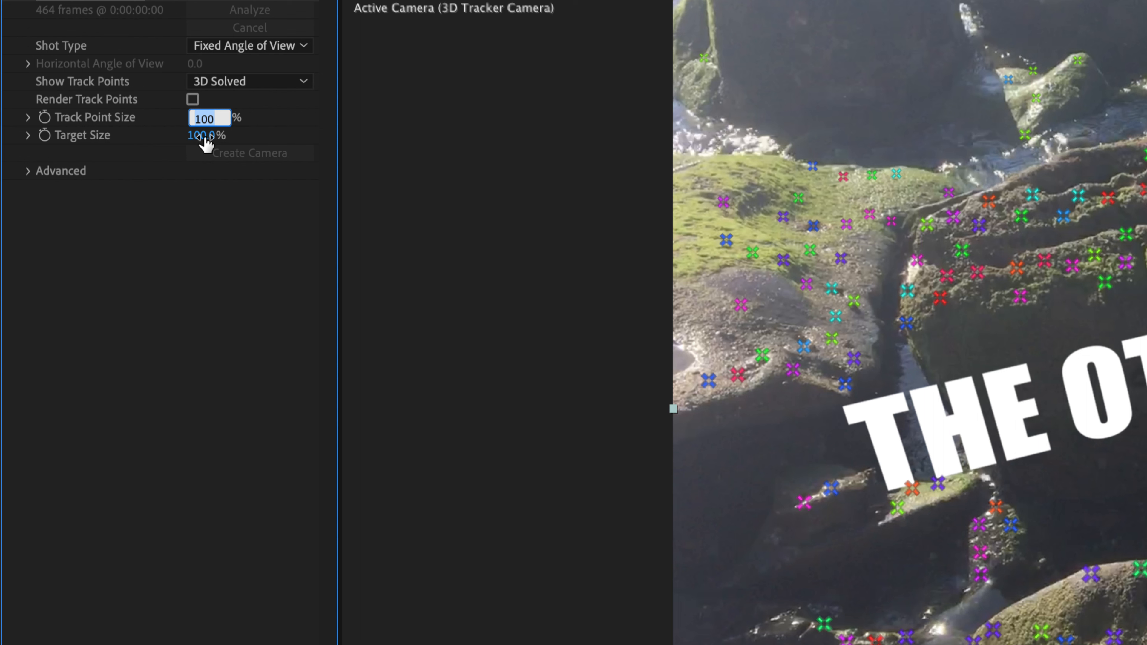
text(50)
key(Return)
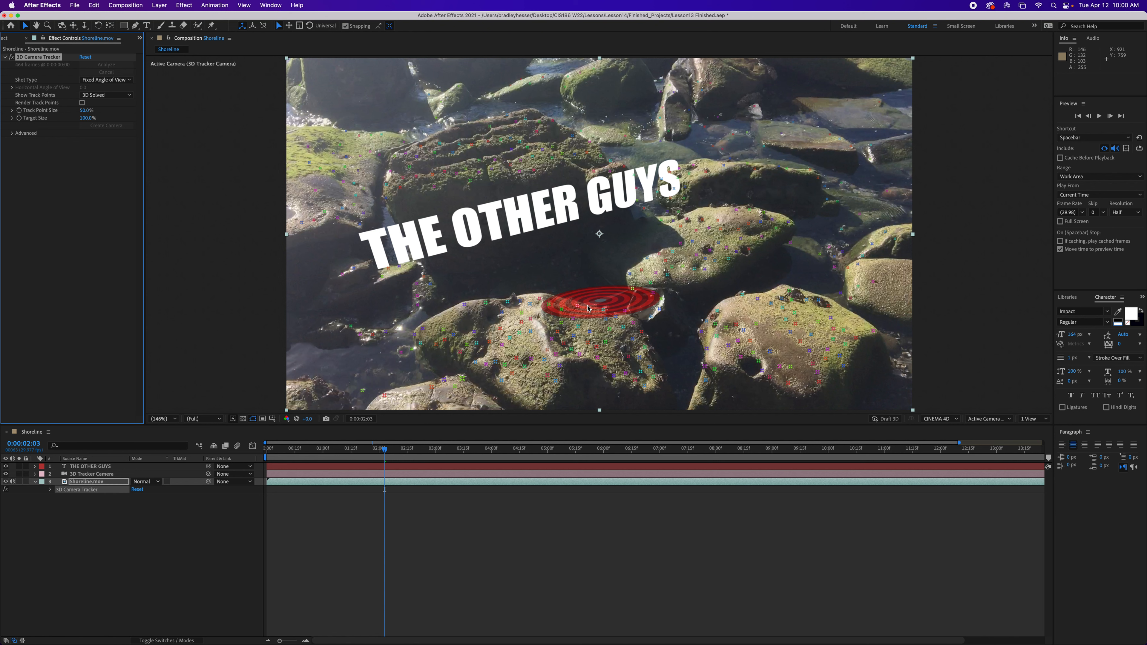
Step: Create a new text layer from the track points at the top of the lower middle rock and select it
right_click(587, 306)
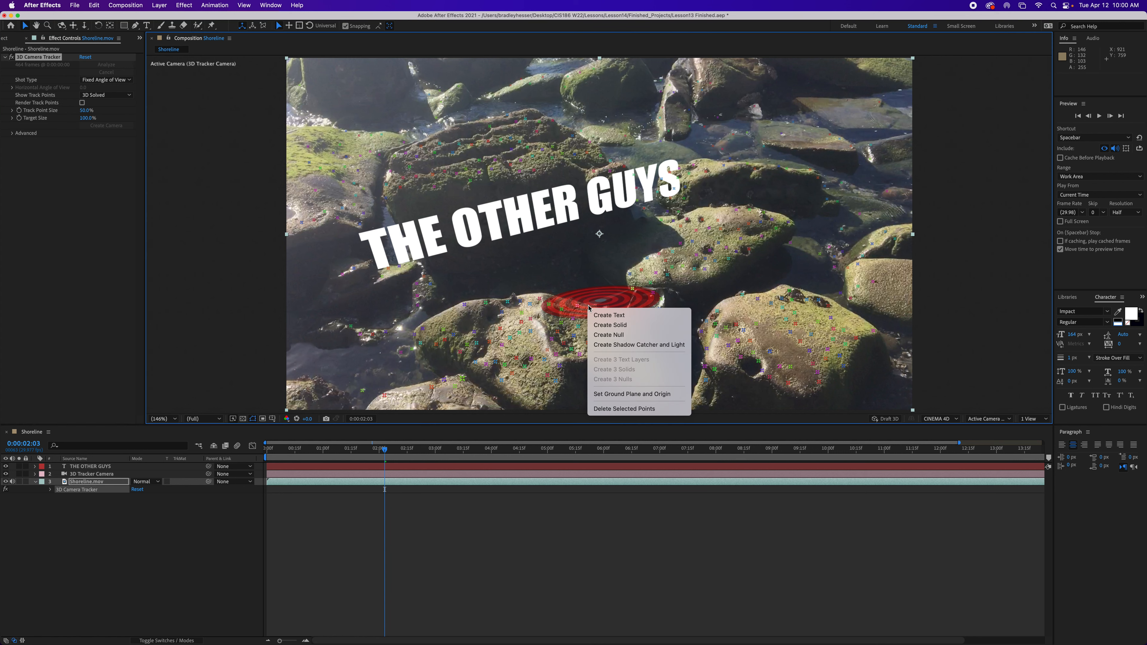
click(618, 315)
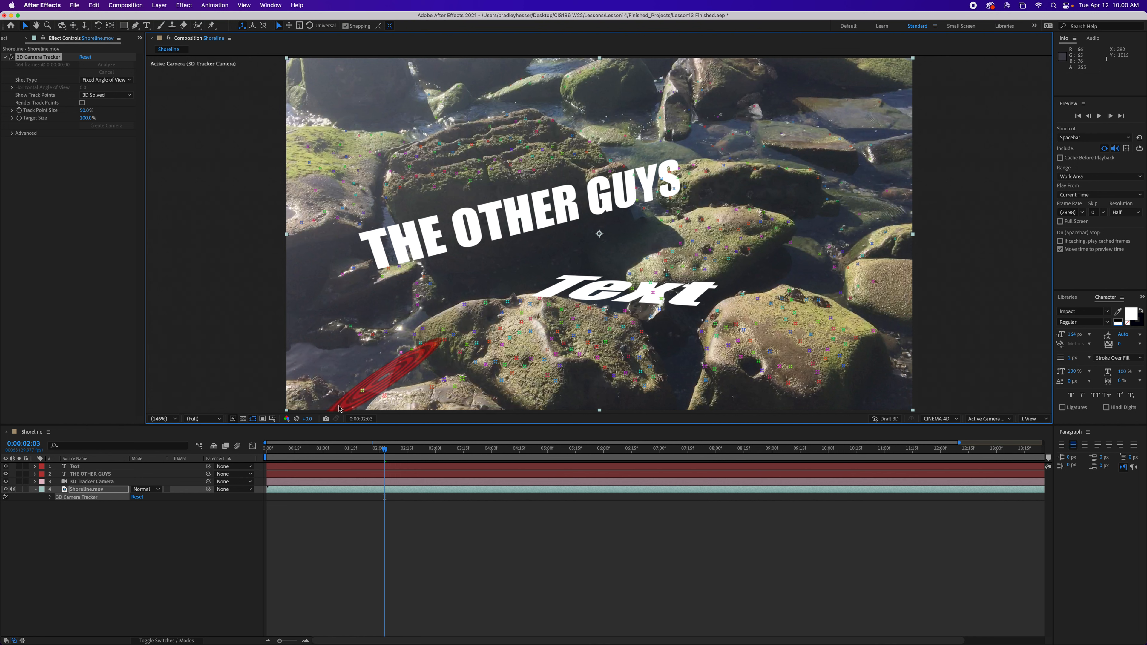
click(74, 468)
double_click(74, 468)
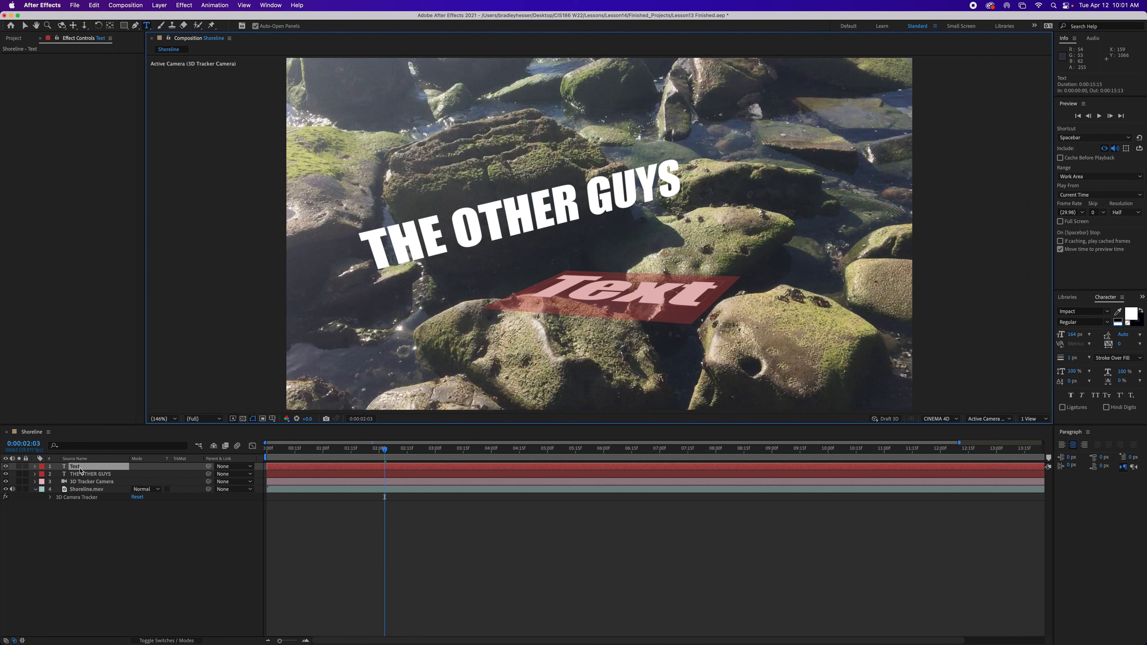
Step: Adjust the new text layer's Orientation to about 303.2°, 285.2°, 323.3° so the word stands upright on the rock
click(86, 470)
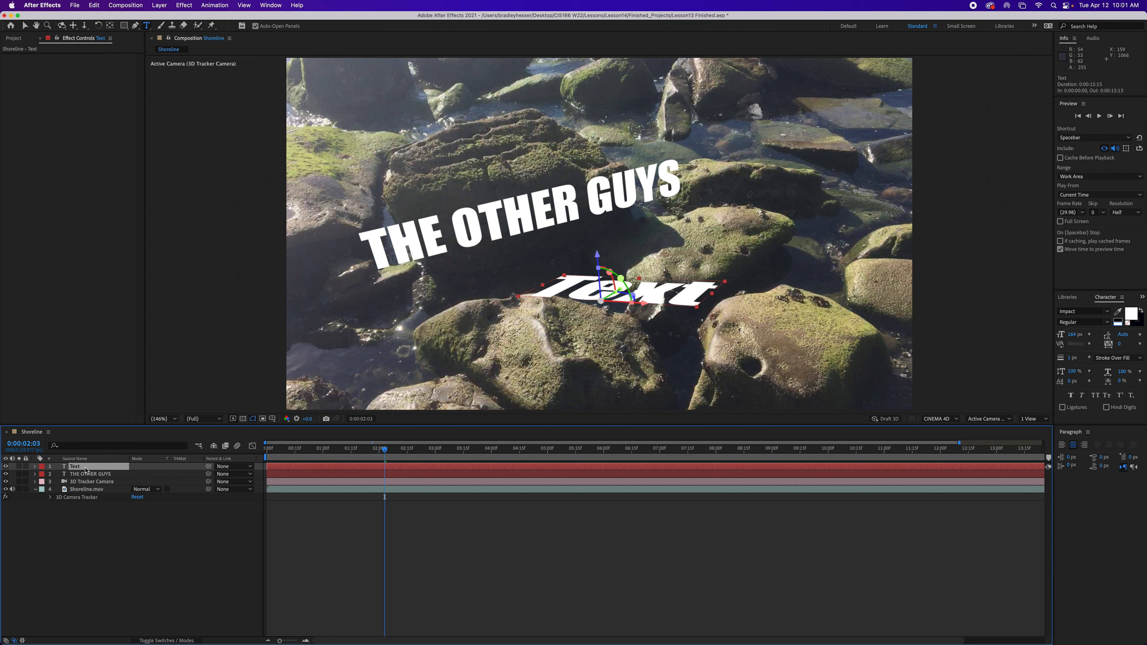
key(r)
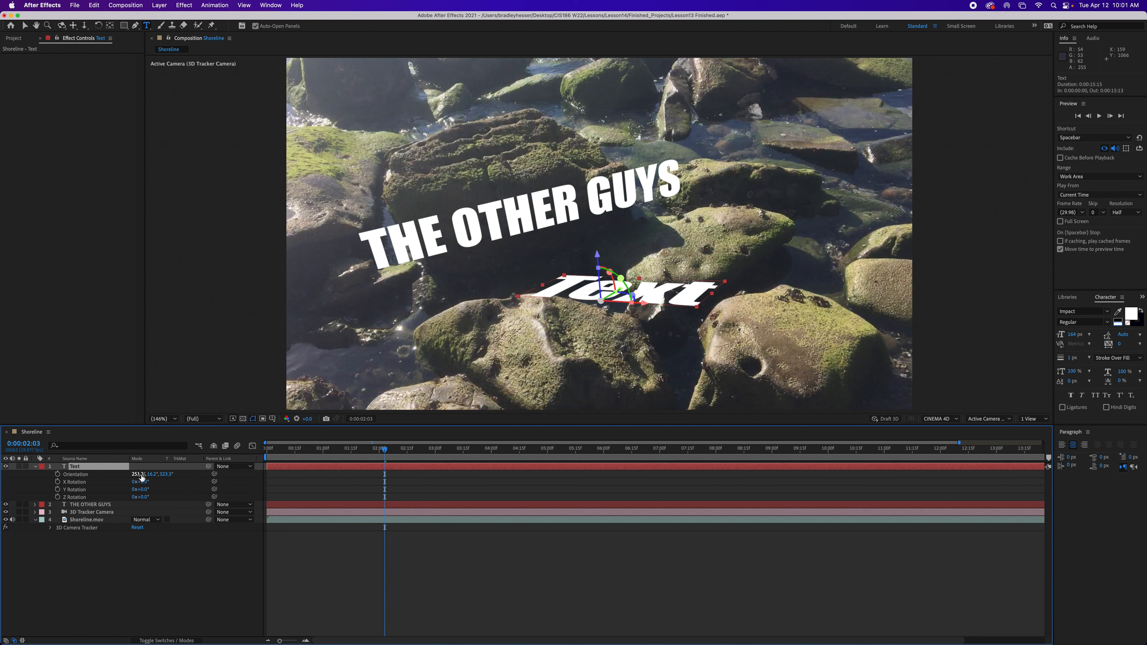
drag(138, 476, 167, 478)
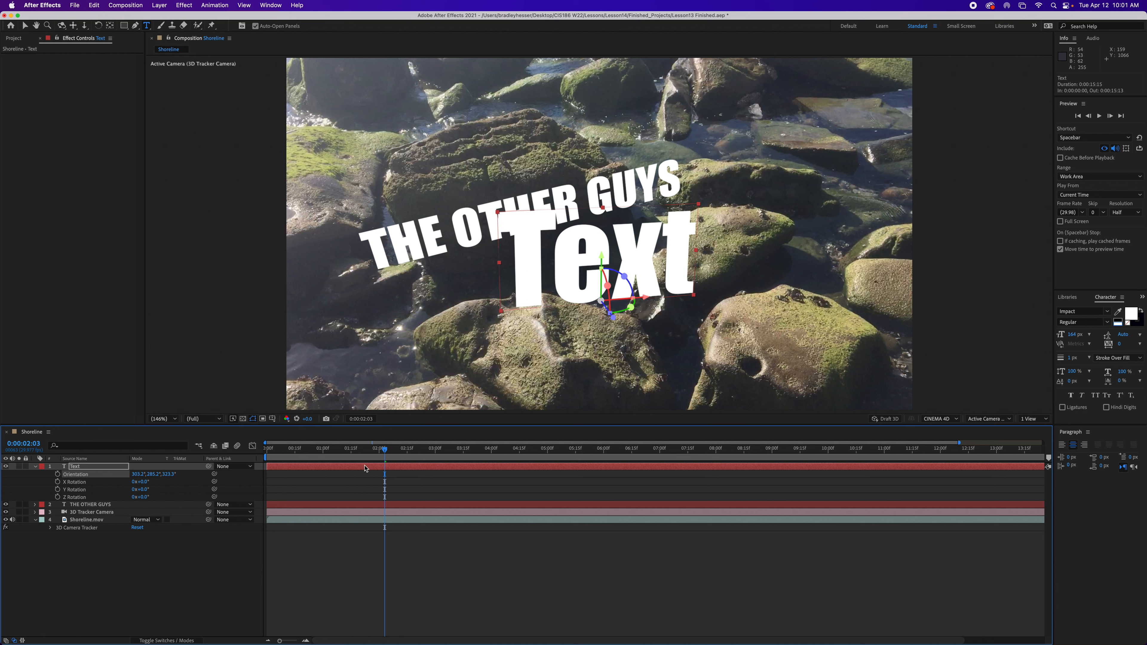
key(v)
Step: Move the THE OTHER GUYS text up and away from the new text, to a Position of about 1919.5, 2131.2, -1231.8
click(469, 239)
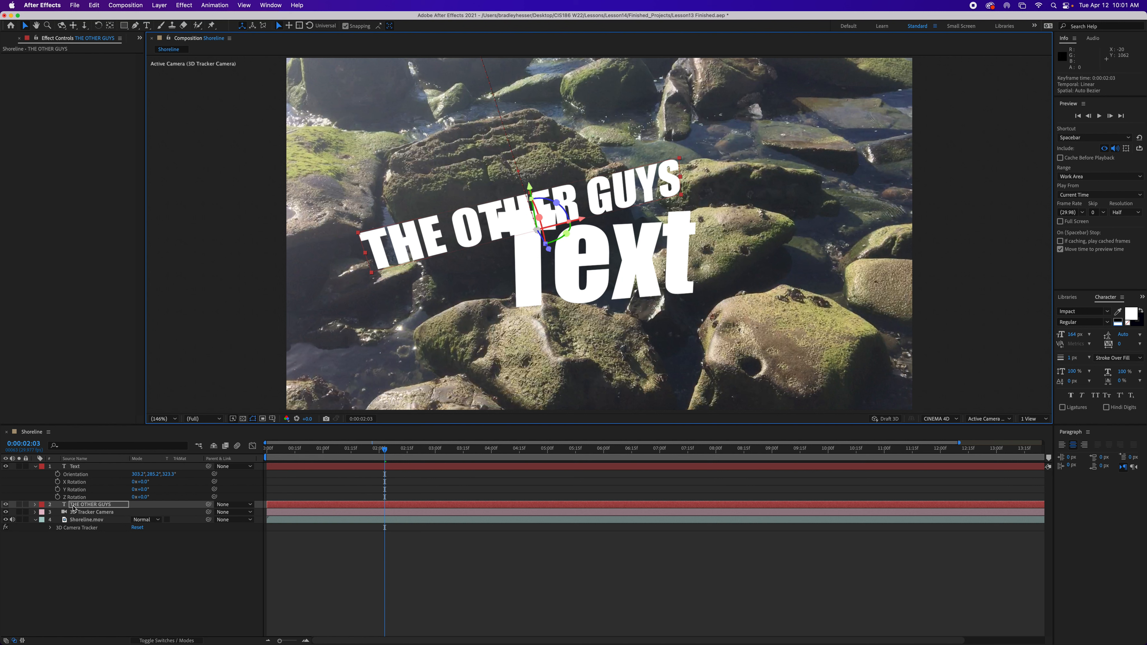
key(r)
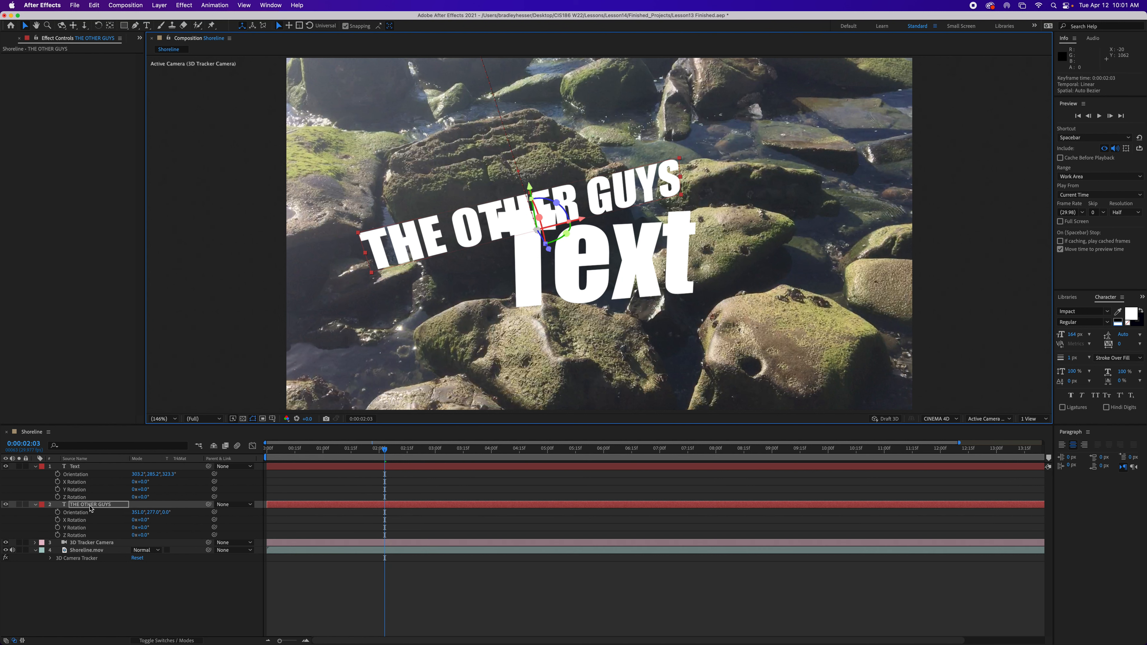
key(p)
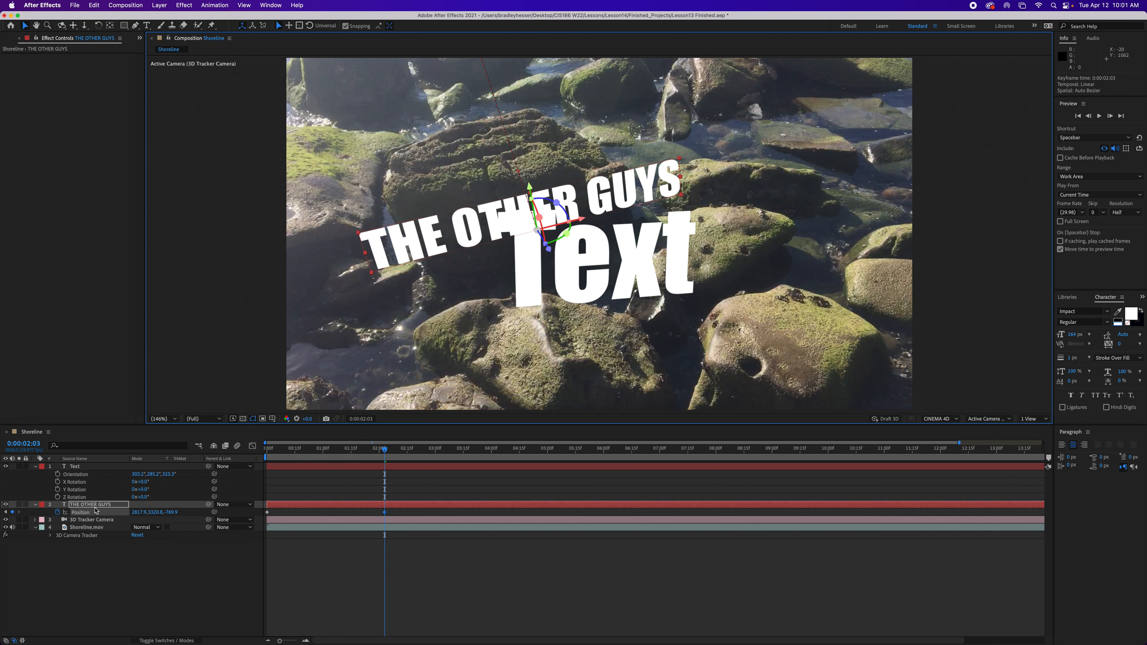
key(r)
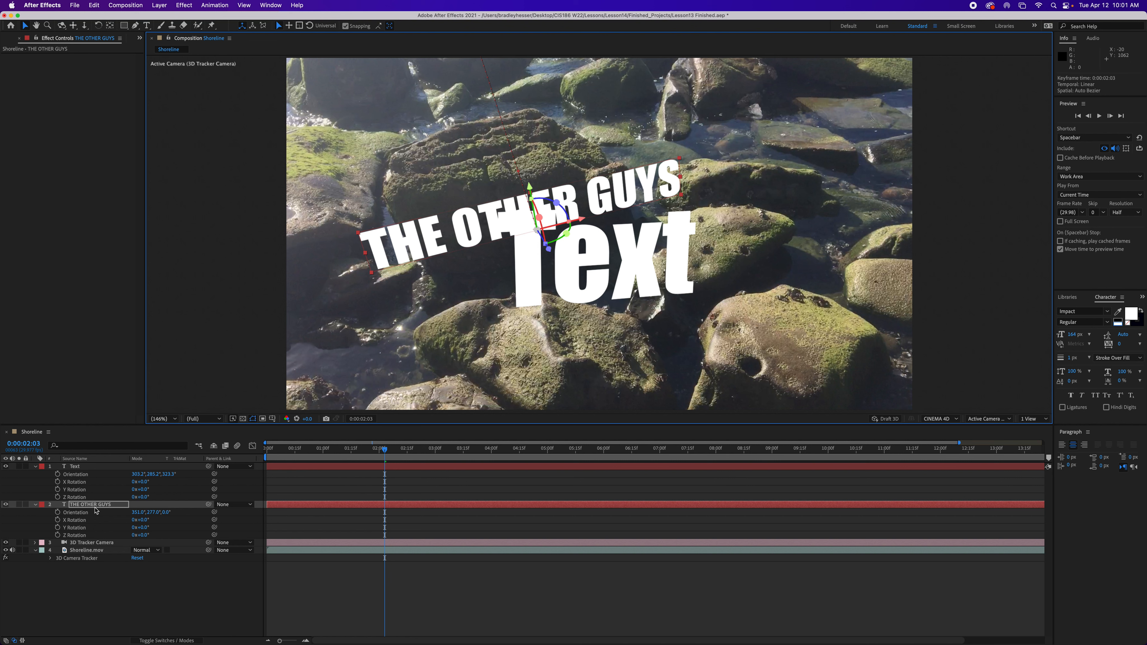
key(p)
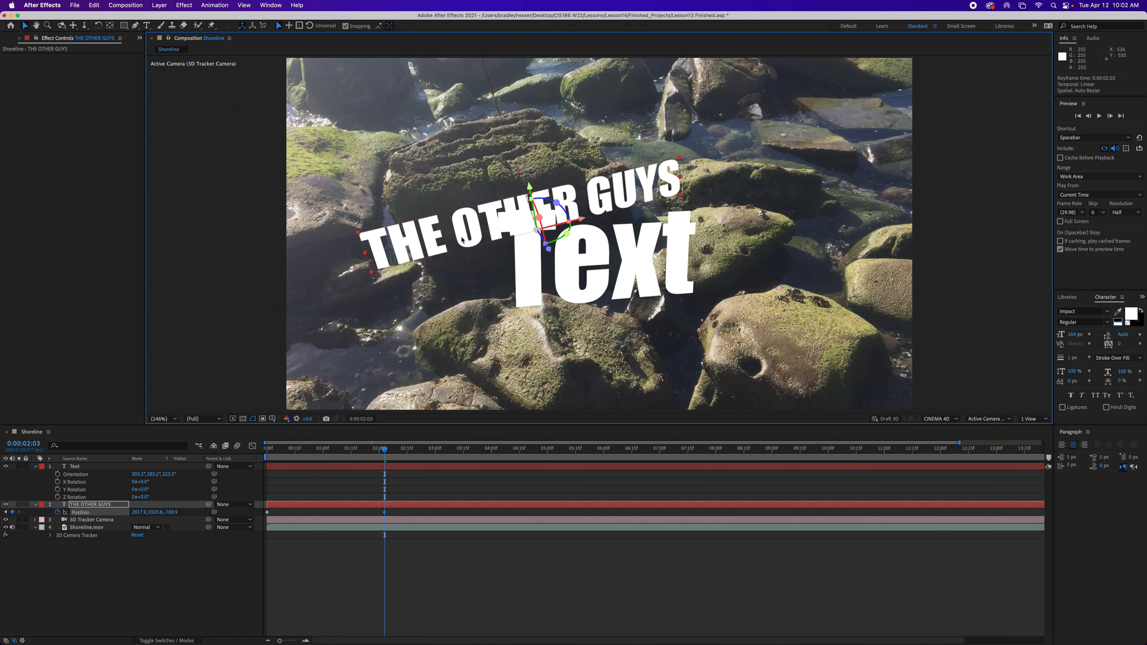
drag(476, 241, 419, 176)
Step: Scrub back to the start to check the moved text's animation, and return the playhead to 0:00:02:03
drag(384, 448, 258, 462)
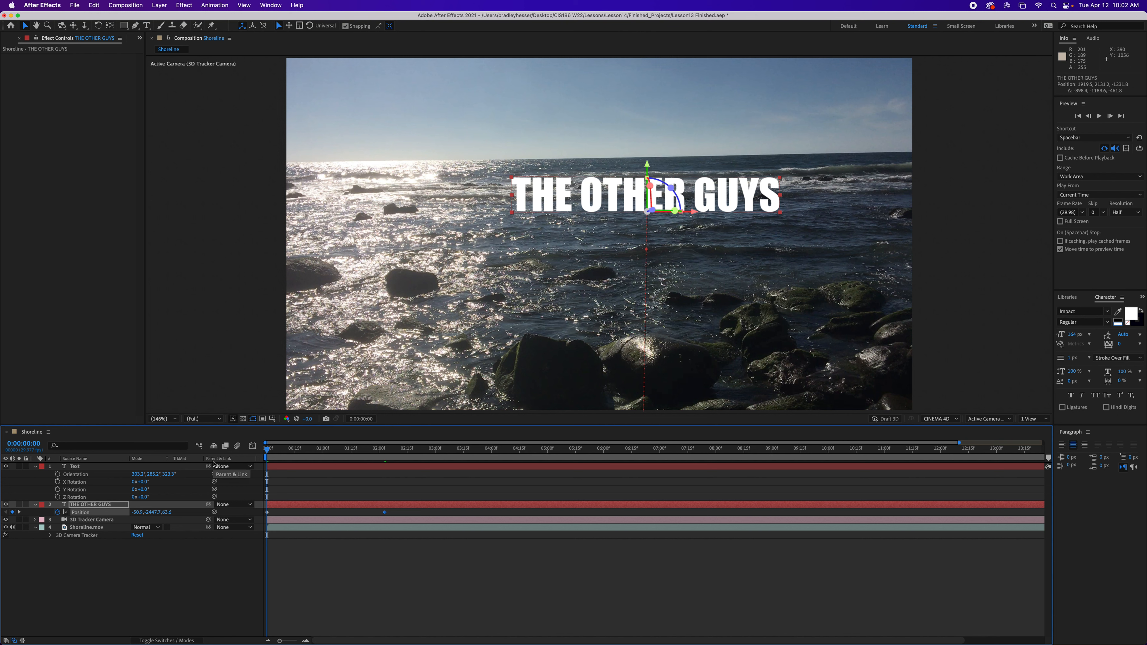
drag(267, 451, 386, 454)
click(34, 443)
text(203)
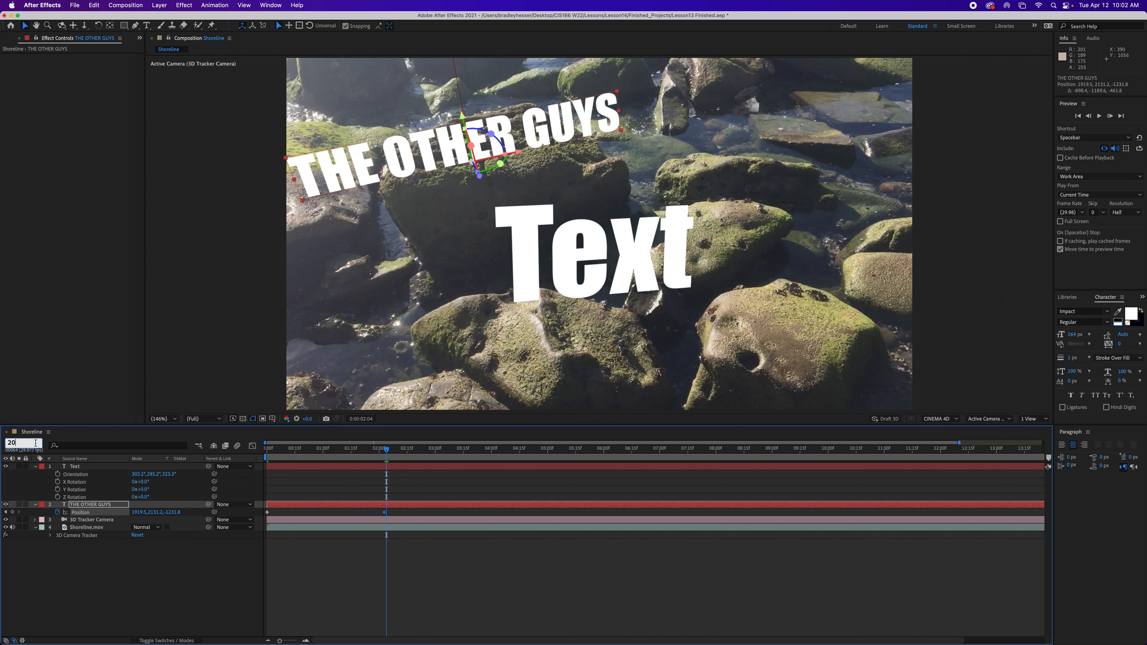
key(Return)
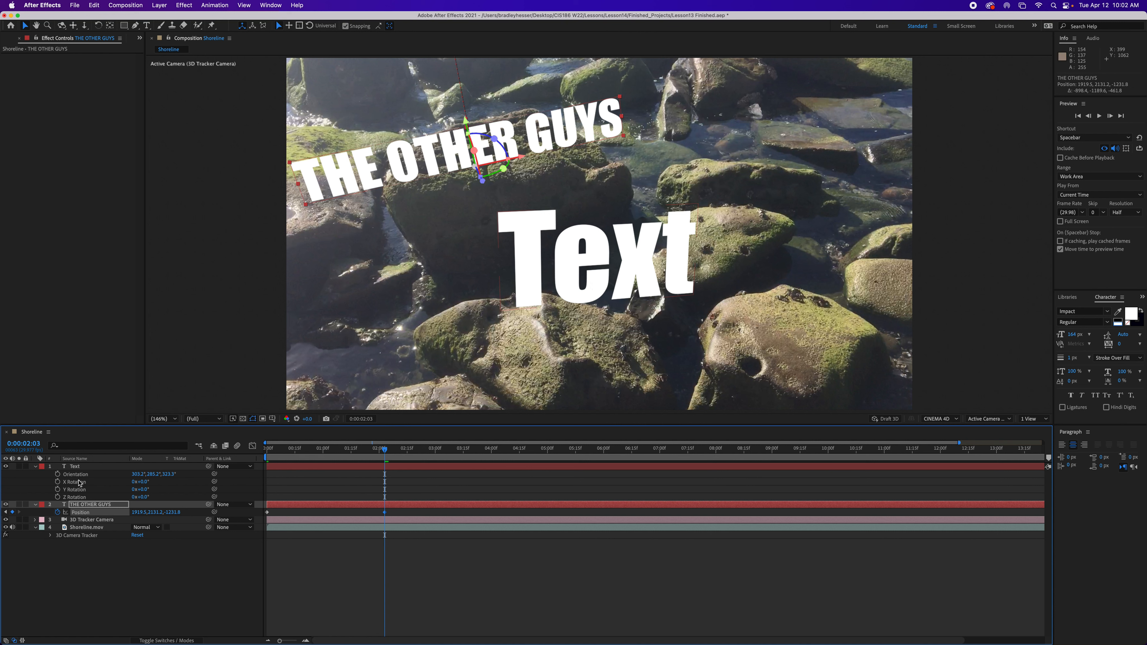
Step: Replace the new text layer's placeholder wording with ARE
double_click(80, 467)
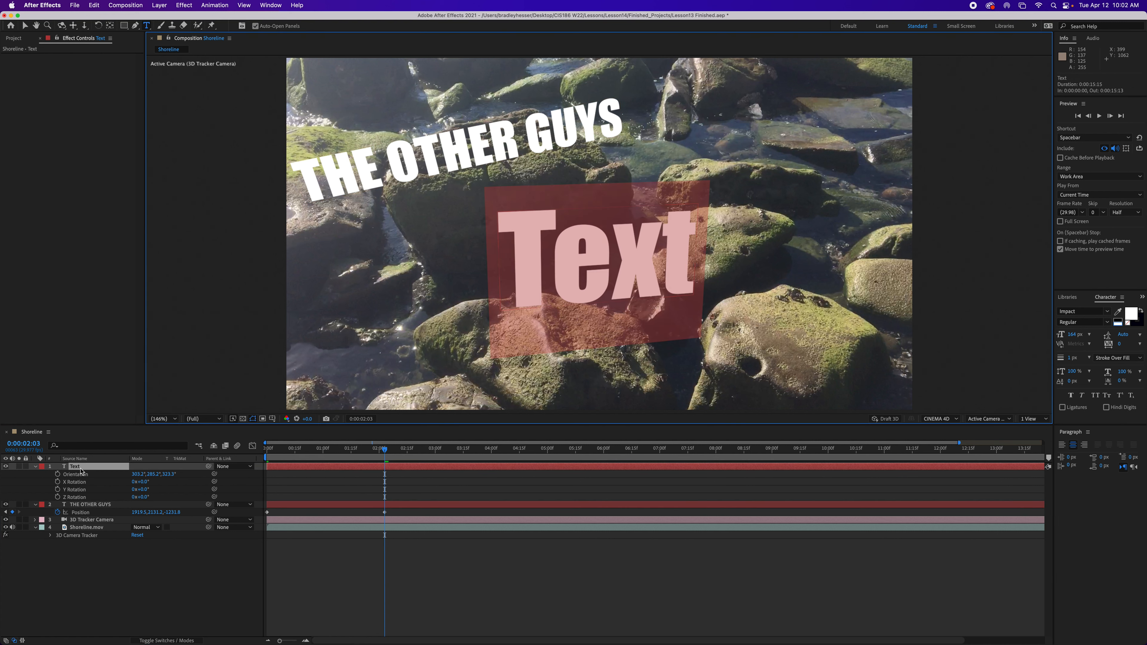
text(ARE)
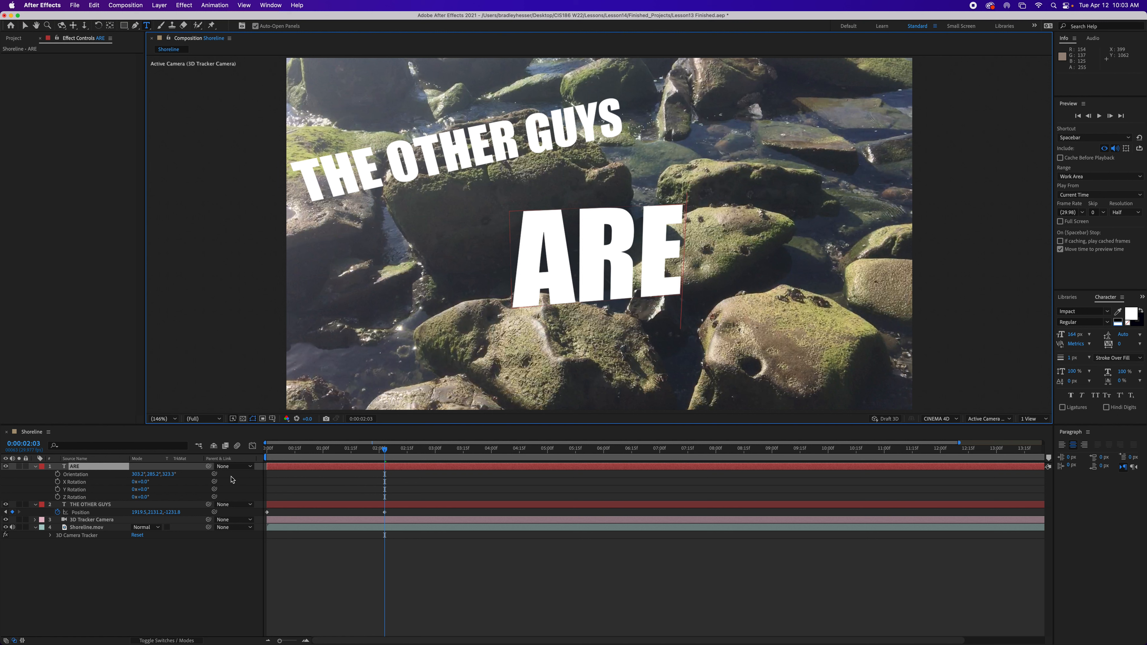
mouse_move(384, 454)
mouse_down()
mouse_move(565, 457)
mouse_move(321, 449)
mouse_move(387, 448)
mouse_up()
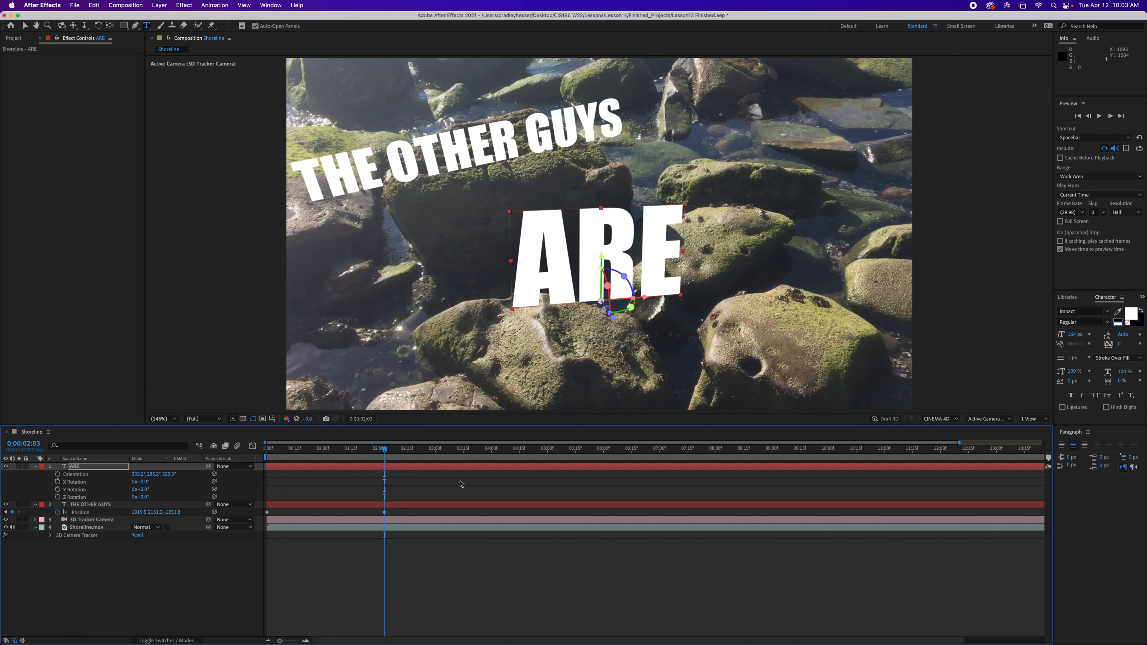
Step: Set a Position keyframe for the ARE layer at 0:00:02:03 and collapse the THE OTHER GUYS layer's properties
key(p)
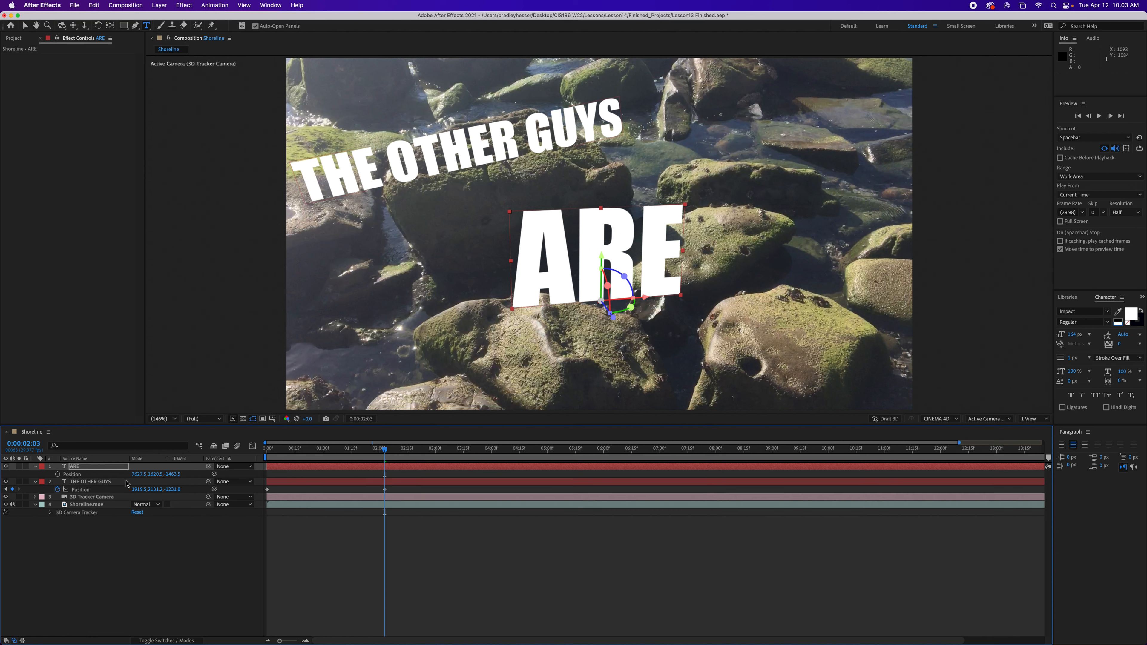
click(90, 481)
key(p)
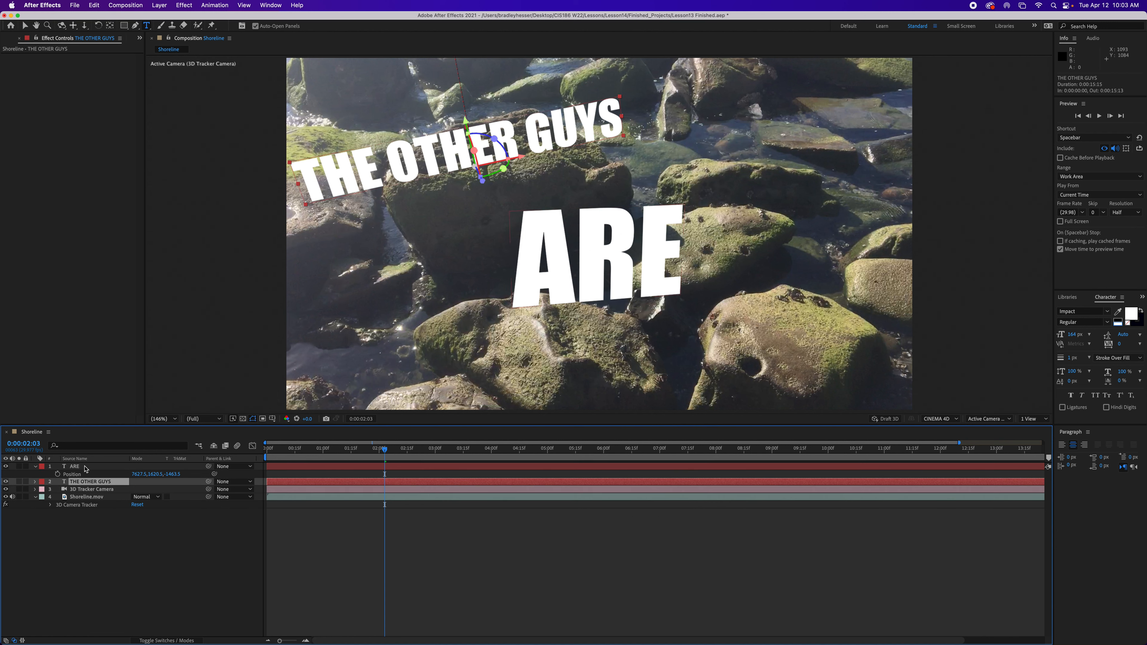
click(87, 466)
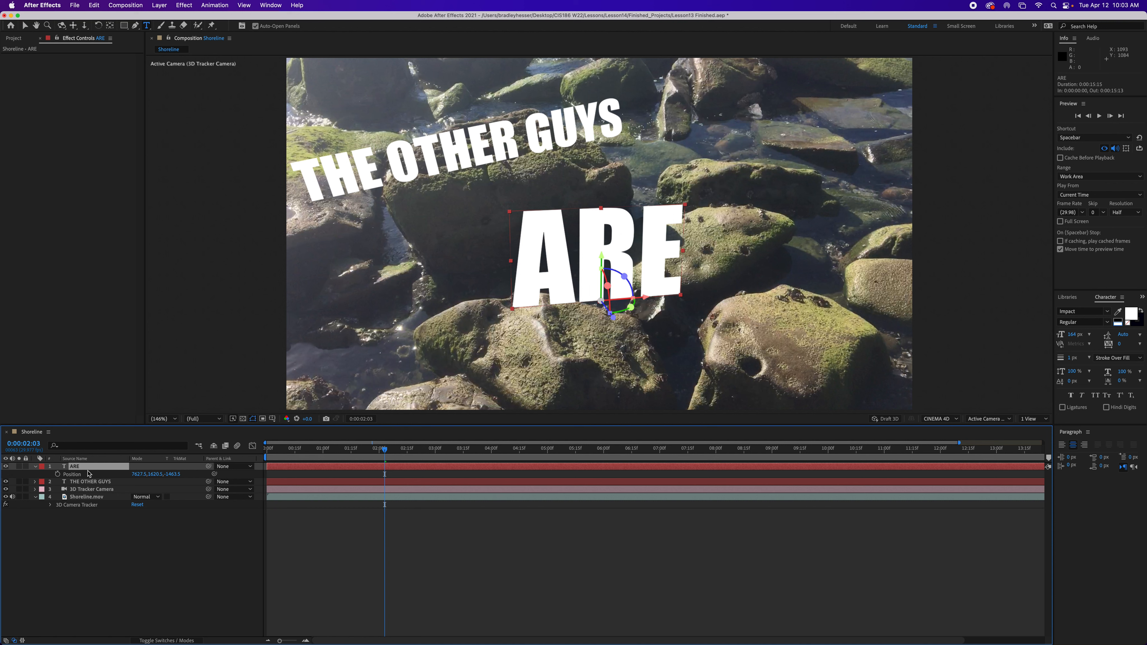
click(57, 474)
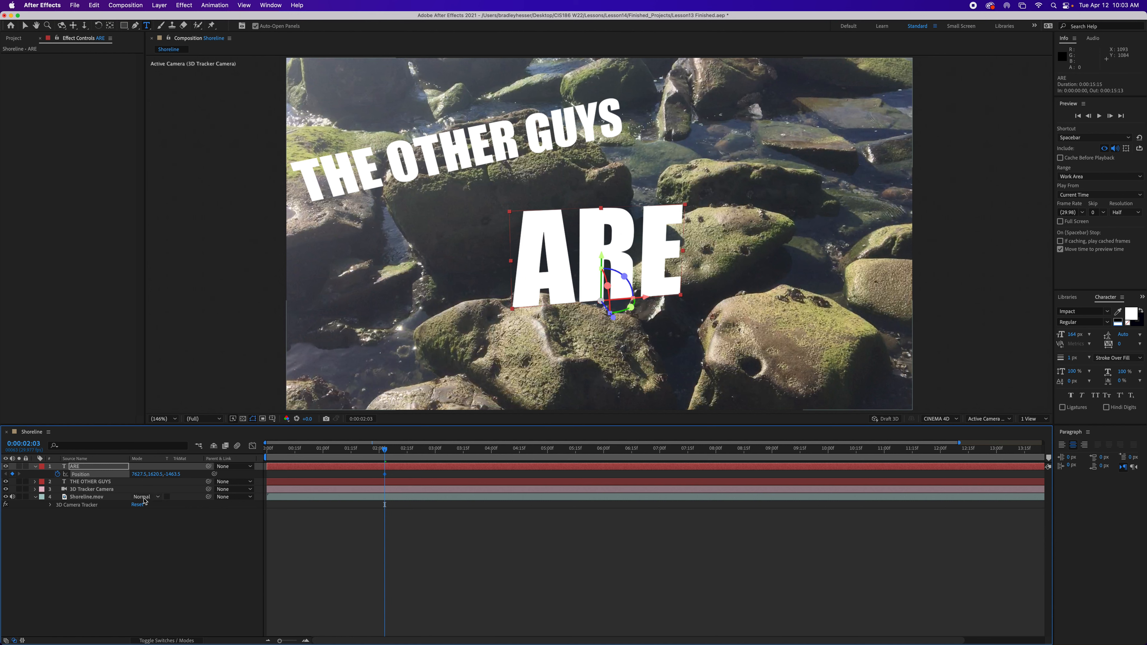
Step: Keyframe ARE's Position at 0:00:02:29 by moving it onto the neighbouring rock, at about 8245.6, 1657.6, -429.9
drag(385, 451, 433, 453)
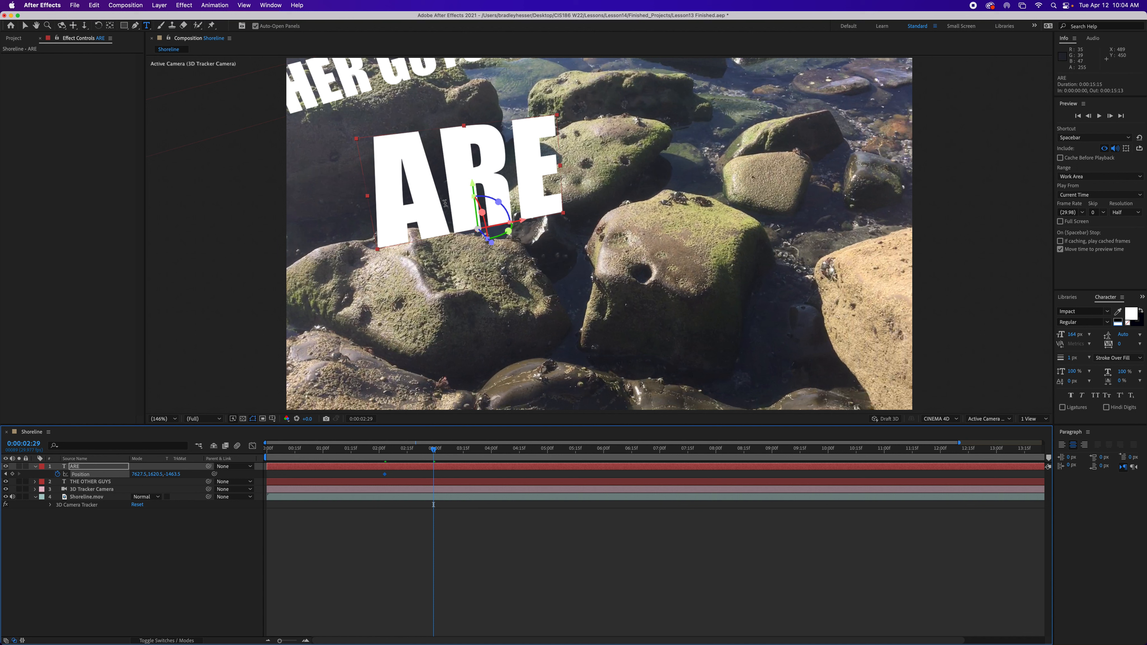
key(v)
drag(462, 180, 608, 136)
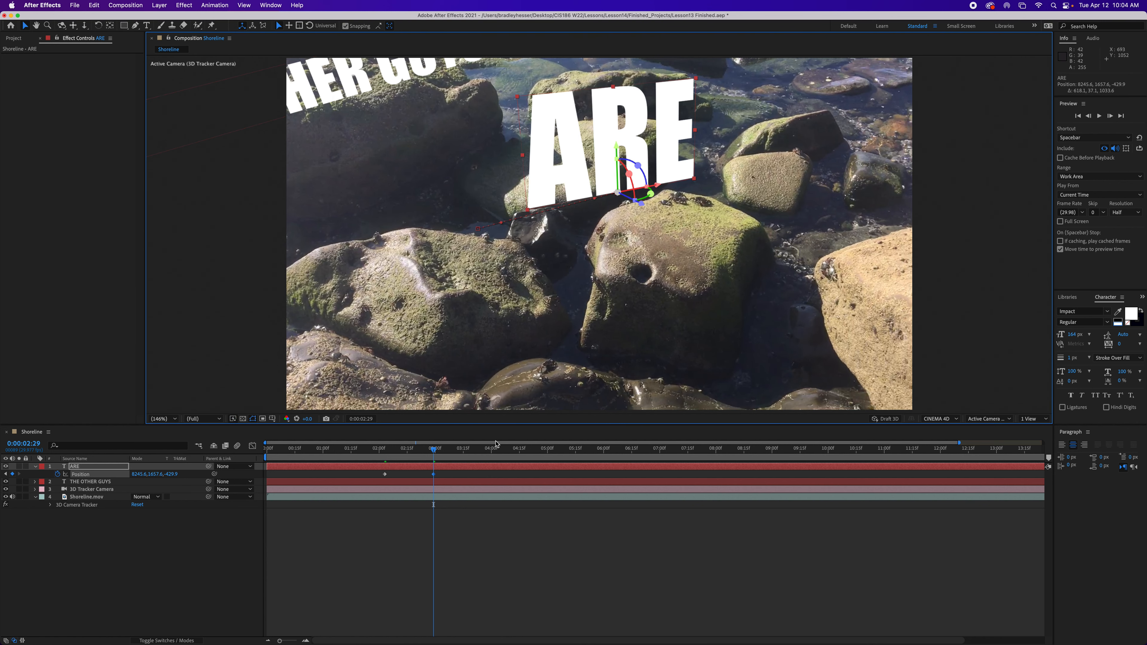
Step: Scrub the footage to 0:00:04:23 to check how ARE moves over the rocks, and return the playhead to 0:00:02:29
mouse_move(457, 449)
mouse_down()
mouse_move(422, 448)
mouse_move(446, 451)
mouse_up()
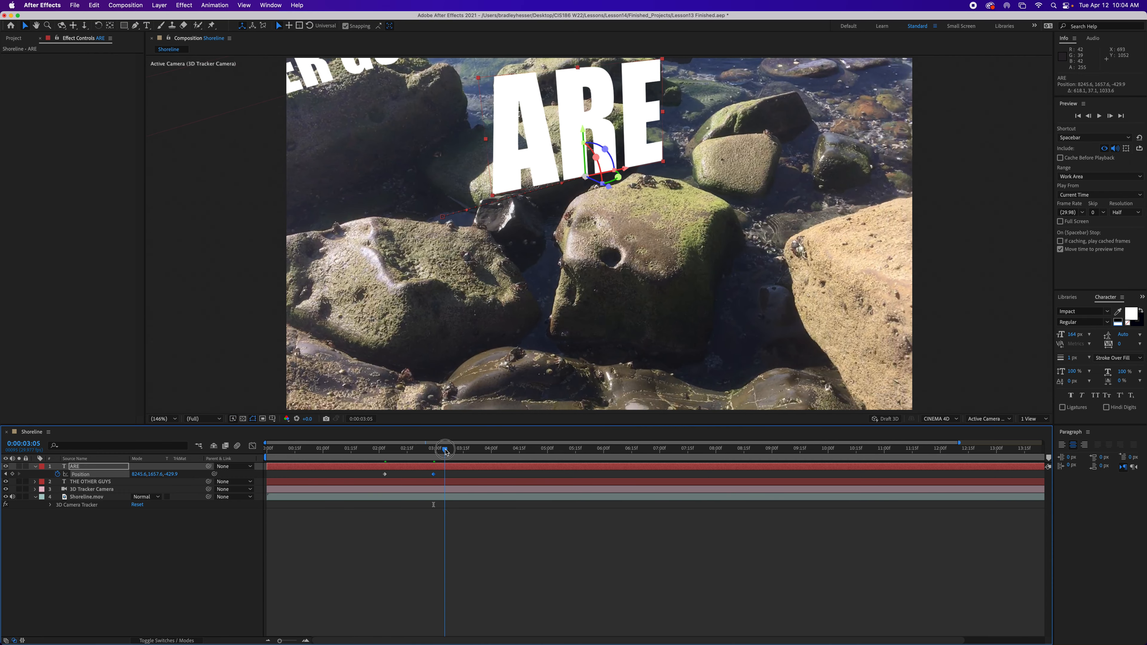
drag(445, 451, 534, 458)
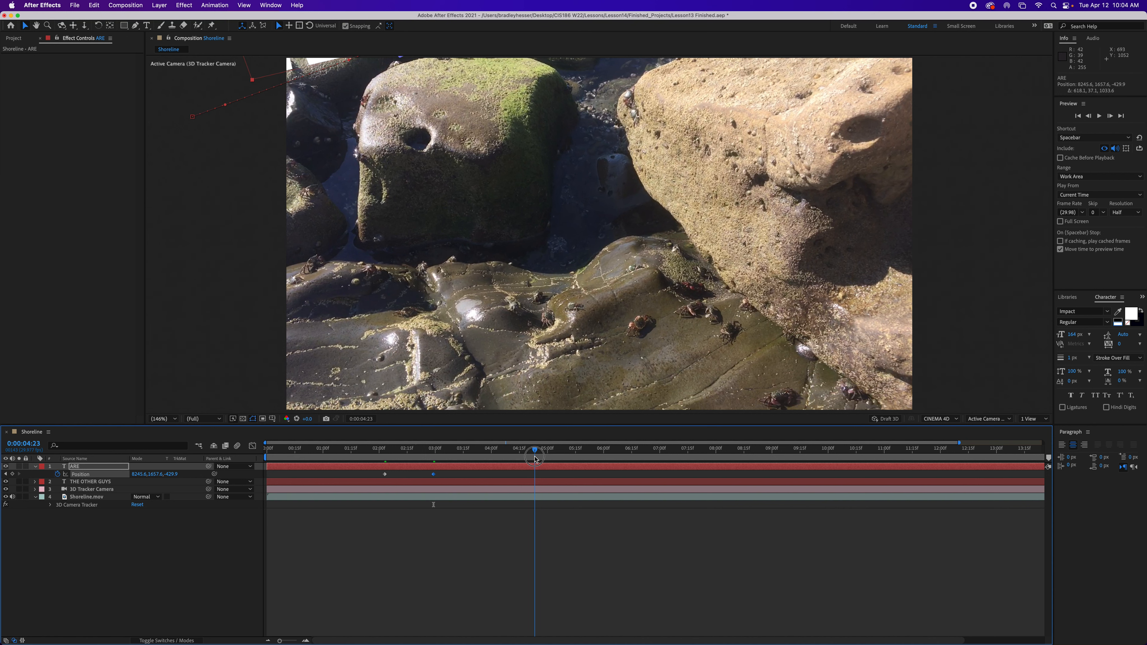
drag(533, 459, 433, 466)
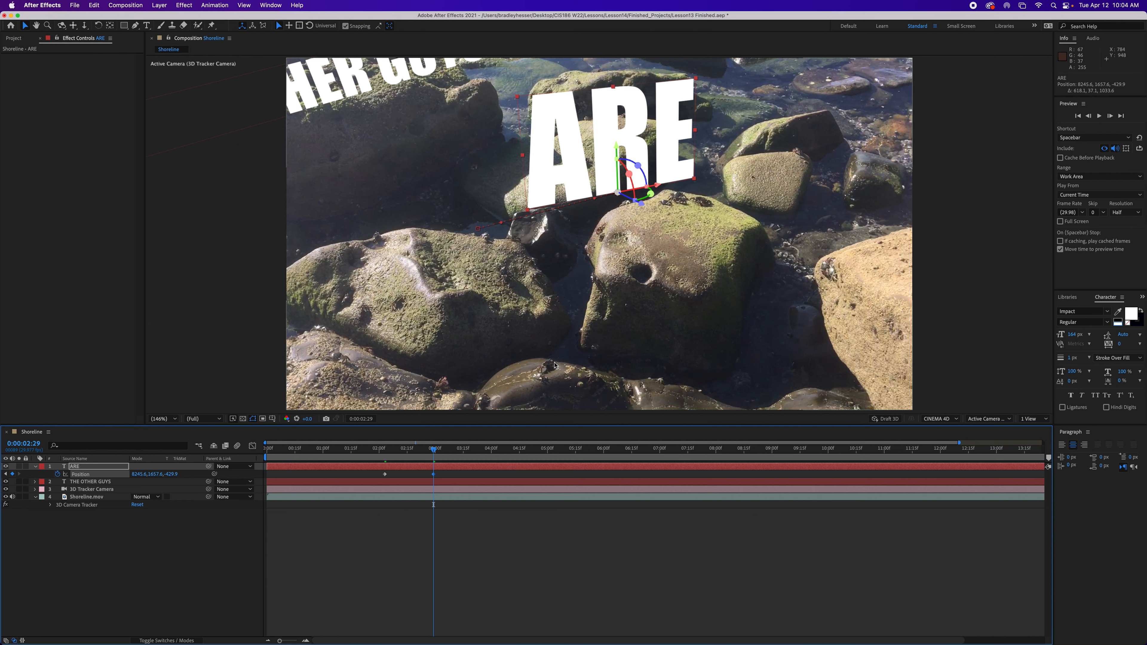
key(period)
key(period)
key(comma)
key(comma)
key(comma)
key(comma)
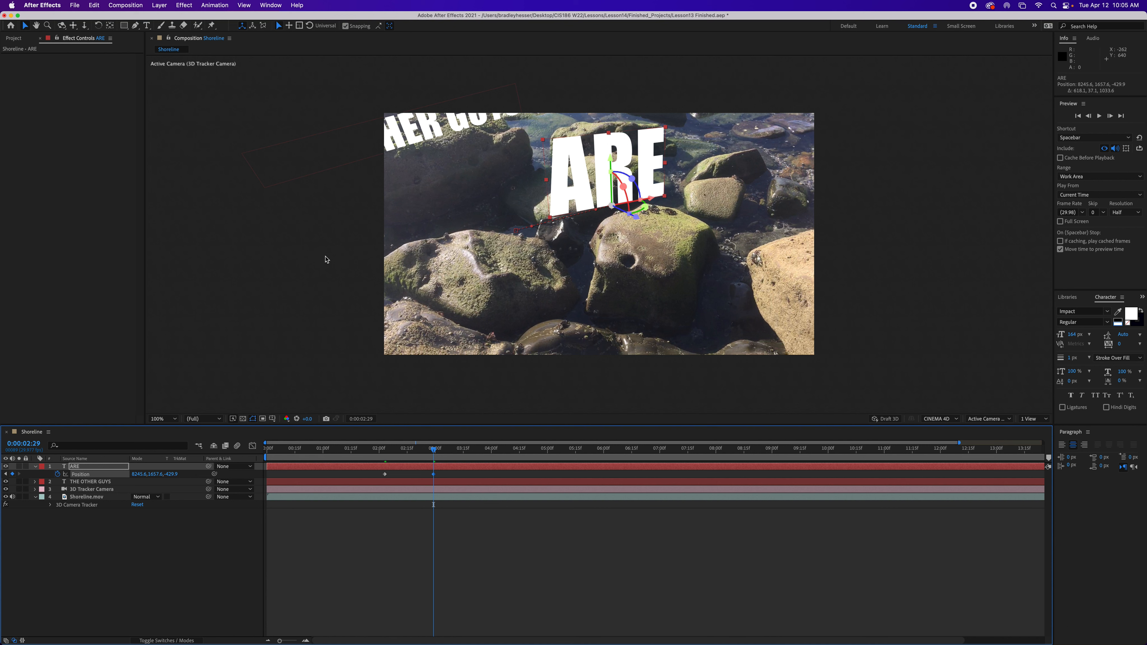
Step: Move the playhead to 0:00:04:14 and select Shoreline.mov's 3D Camera Tracker effect to display the track points on the rocks
drag(434, 449, 518, 456)
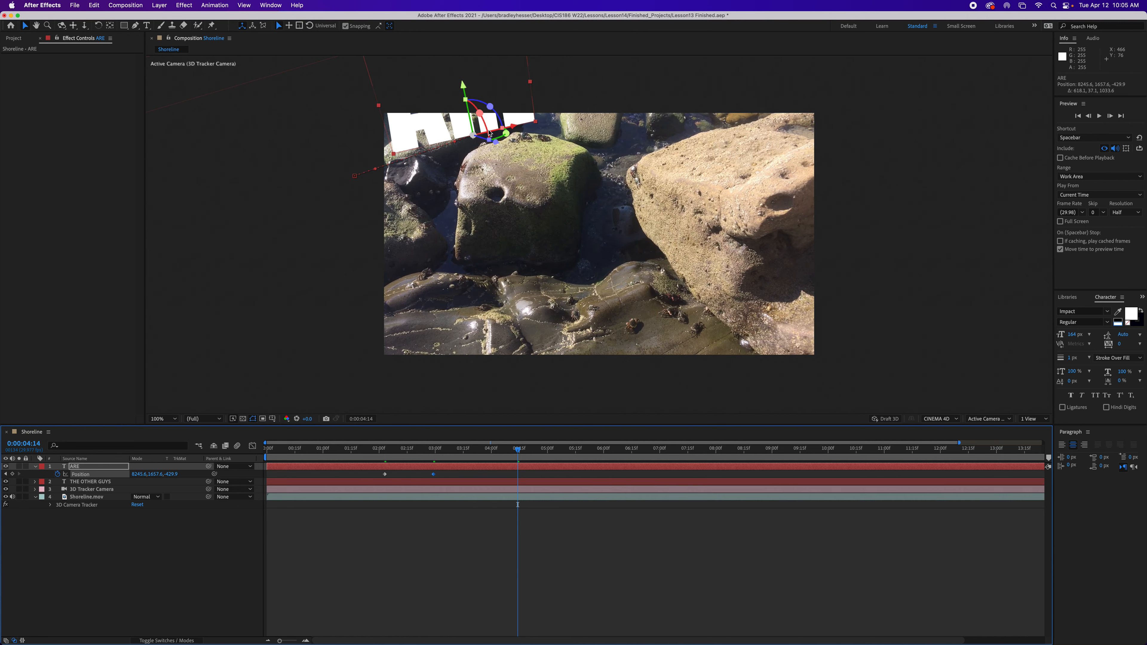
scroll(489, 133, up, 2)
scroll(489, 133, down, 3)
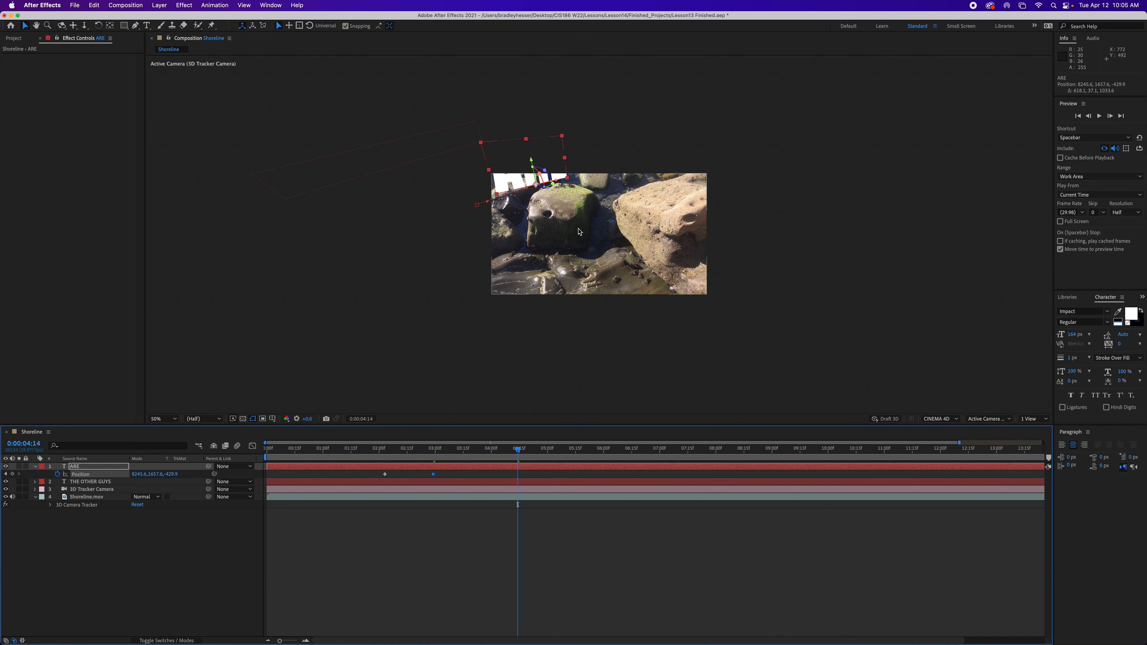
click(88, 505)
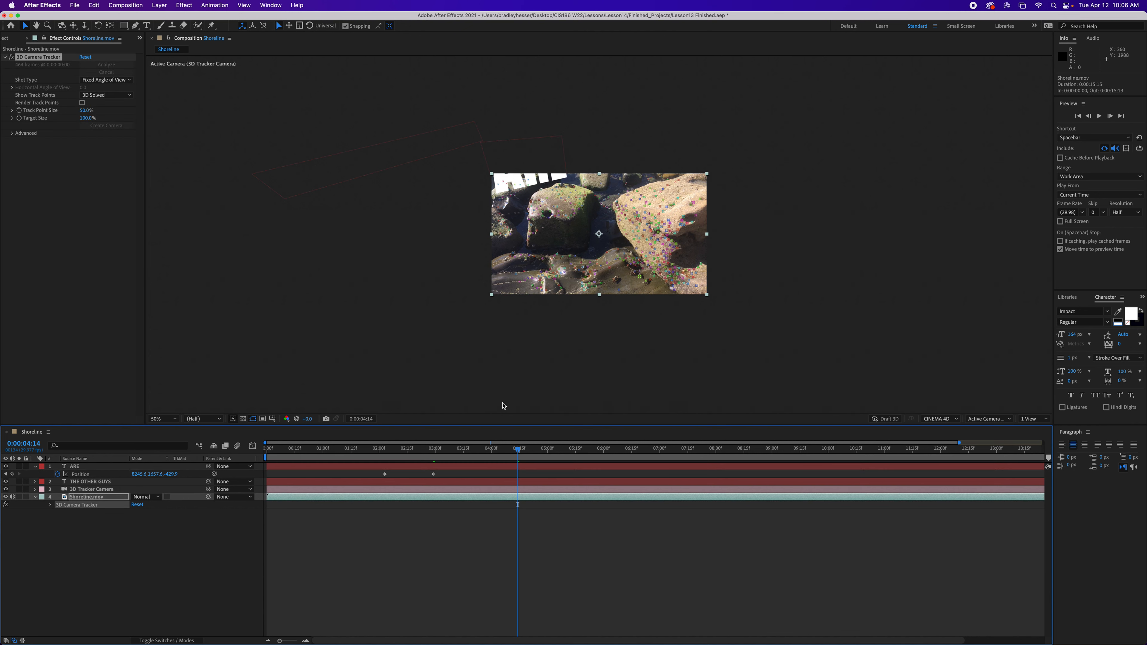
key(comma)
key(comma)
key(comma)
key(period)
key(period)
key(period)
key(period)
key(period)
key(period)
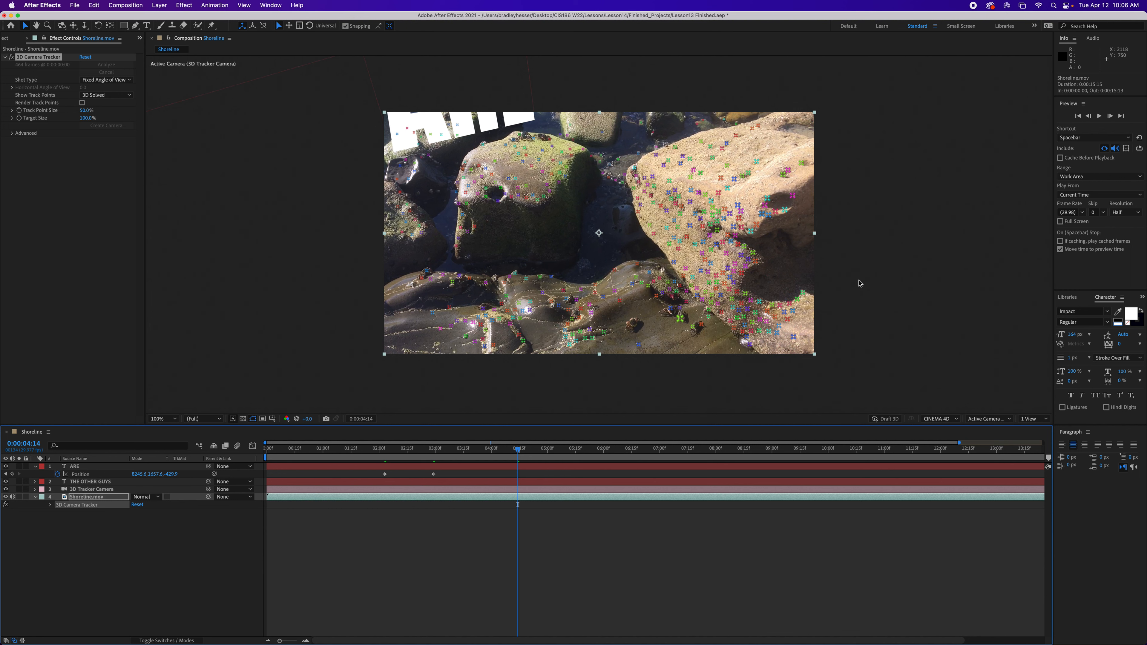
Step: Create a text layer from the track points lying flat on the dark foreground rocks at 0:00:04:14
key(period)
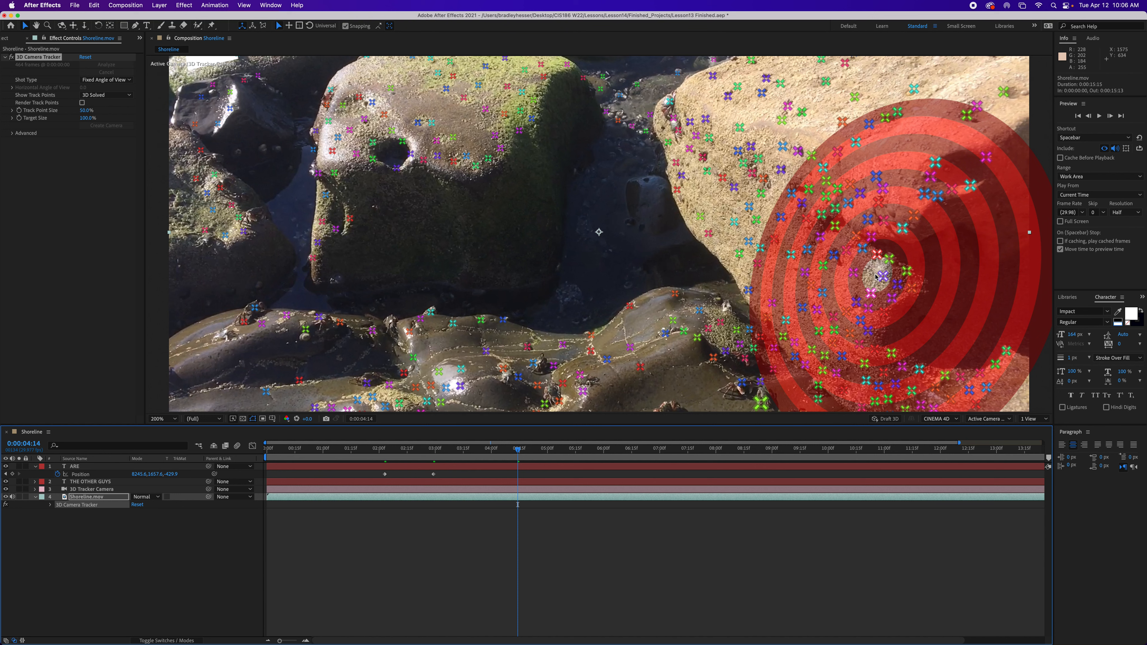
right_click(589, 345)
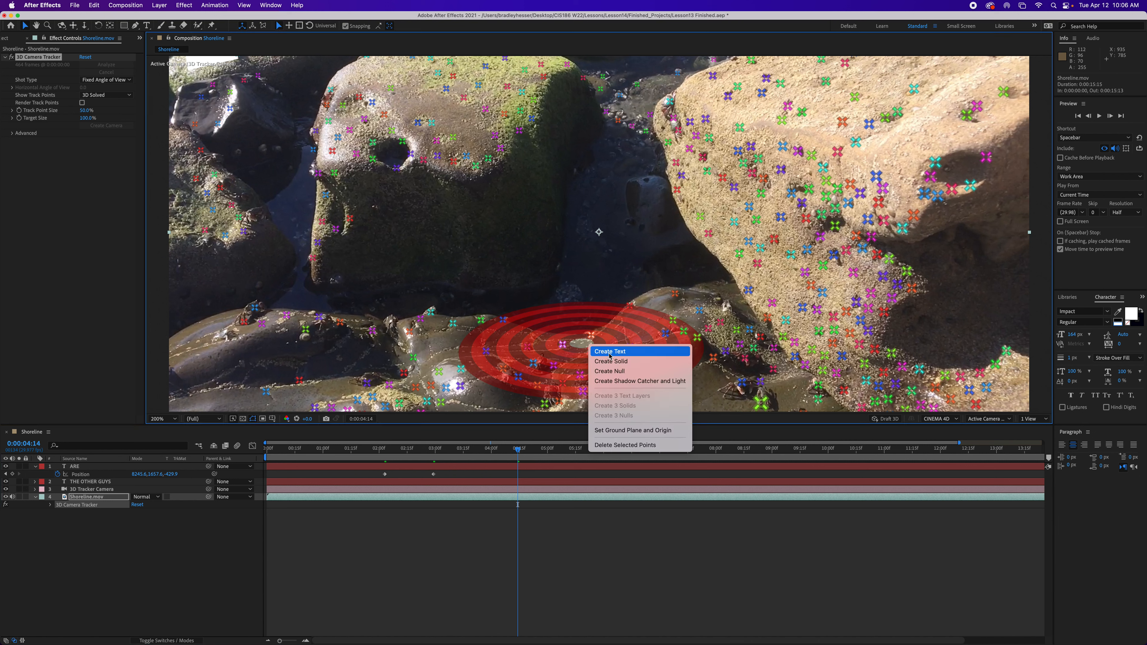
click(609, 352)
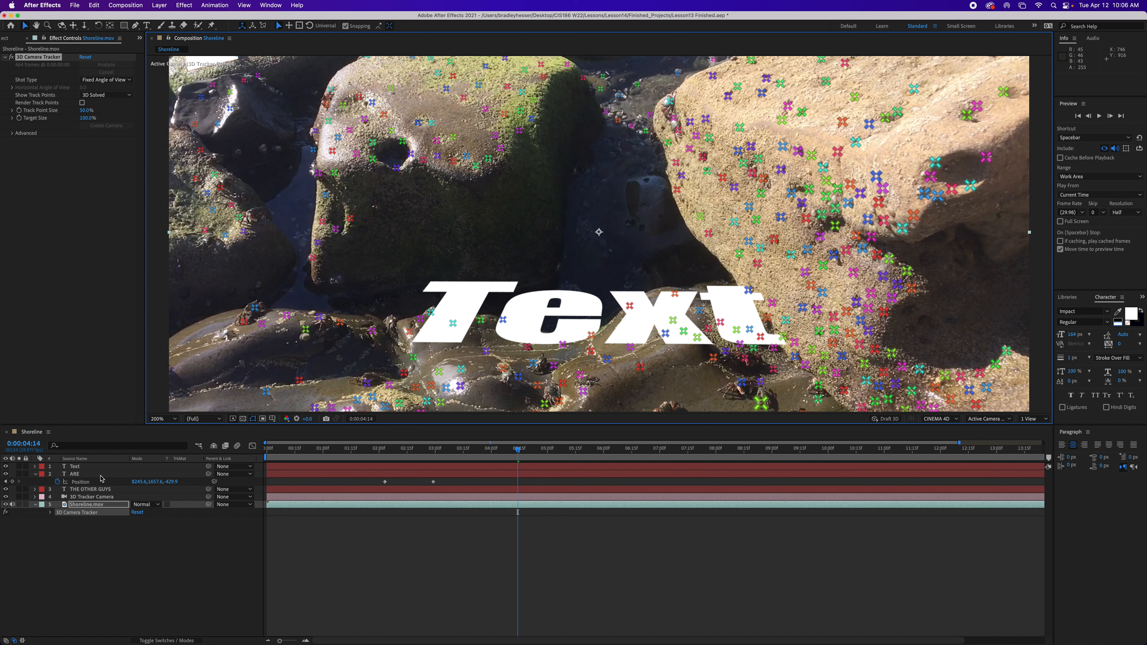
click(75, 467)
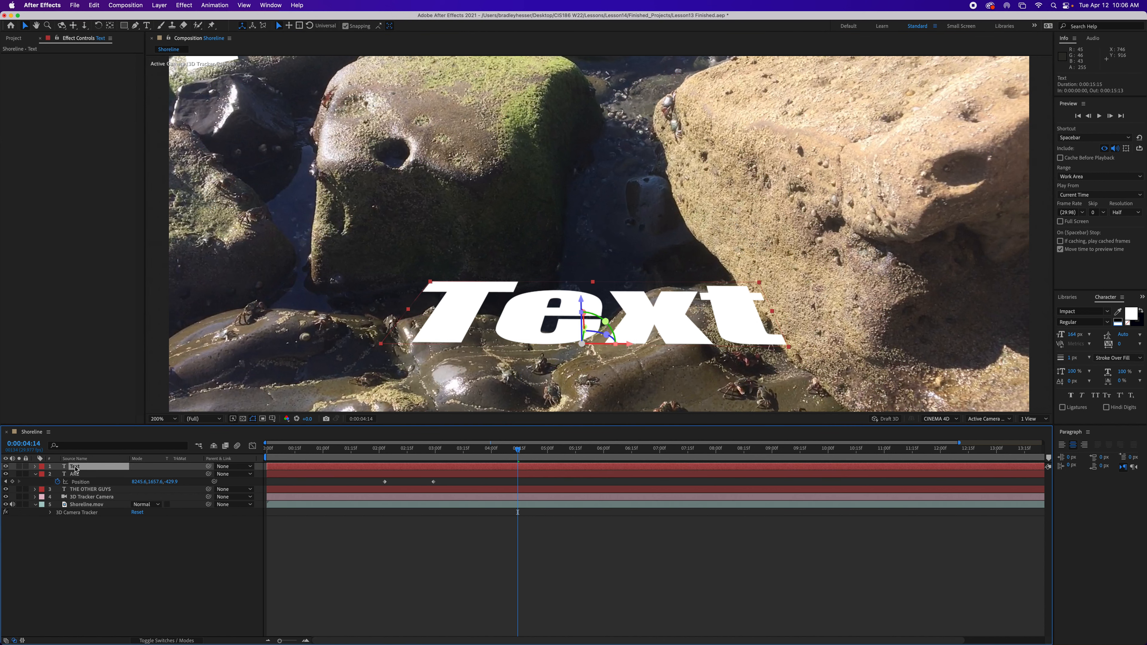
double_click(75, 468)
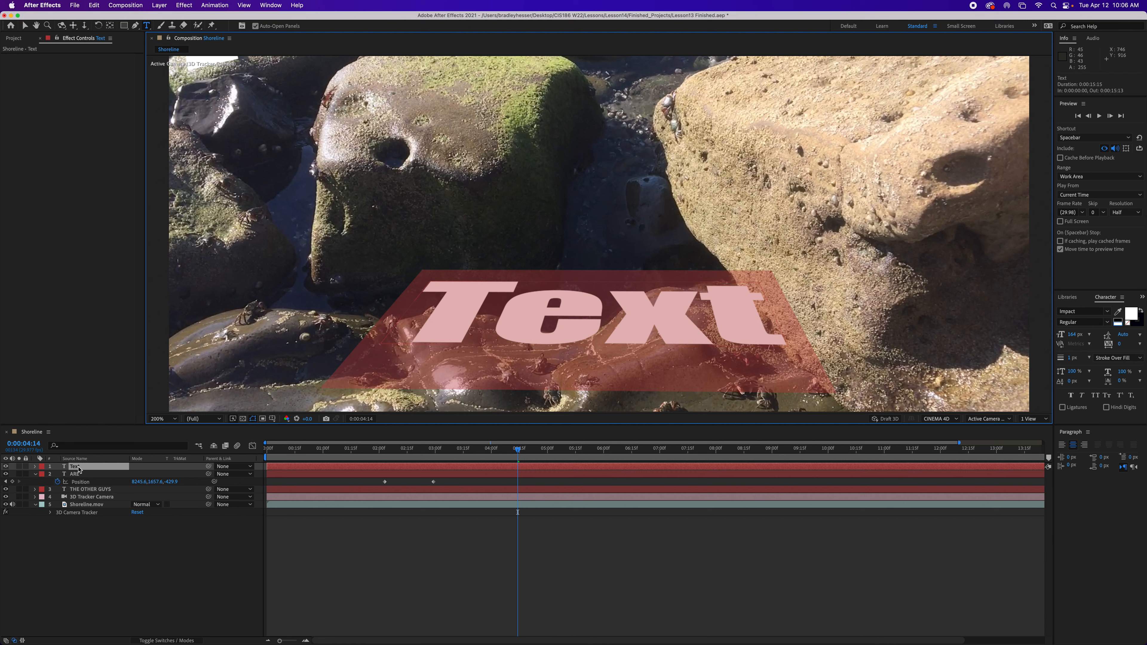
text(SCRAM)
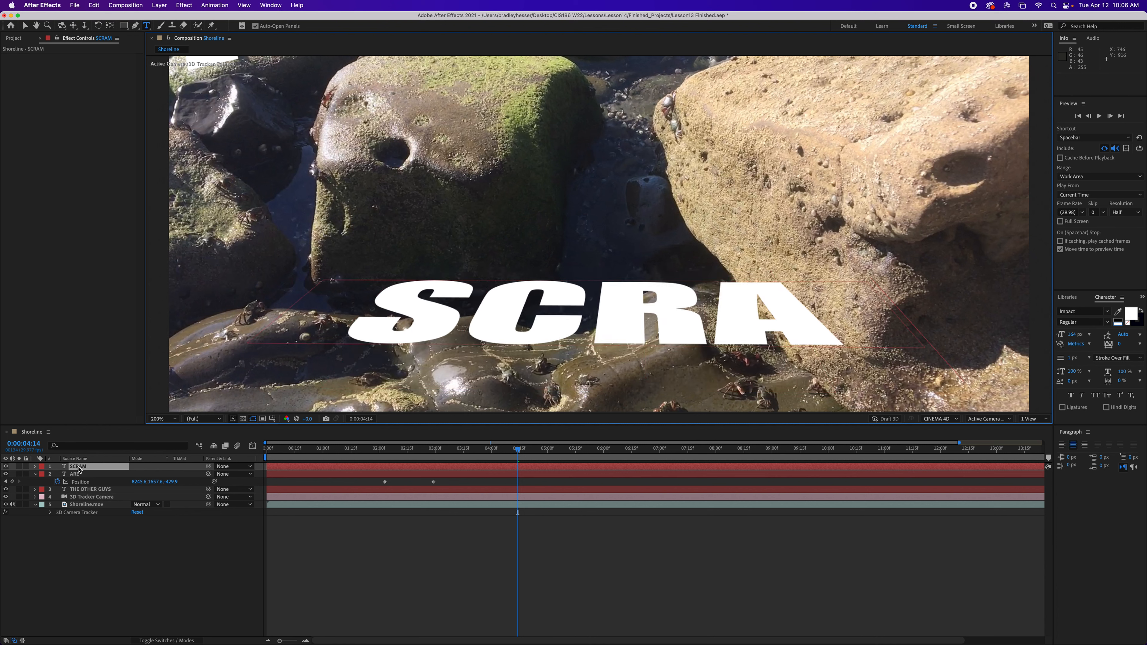
text(BLIN)
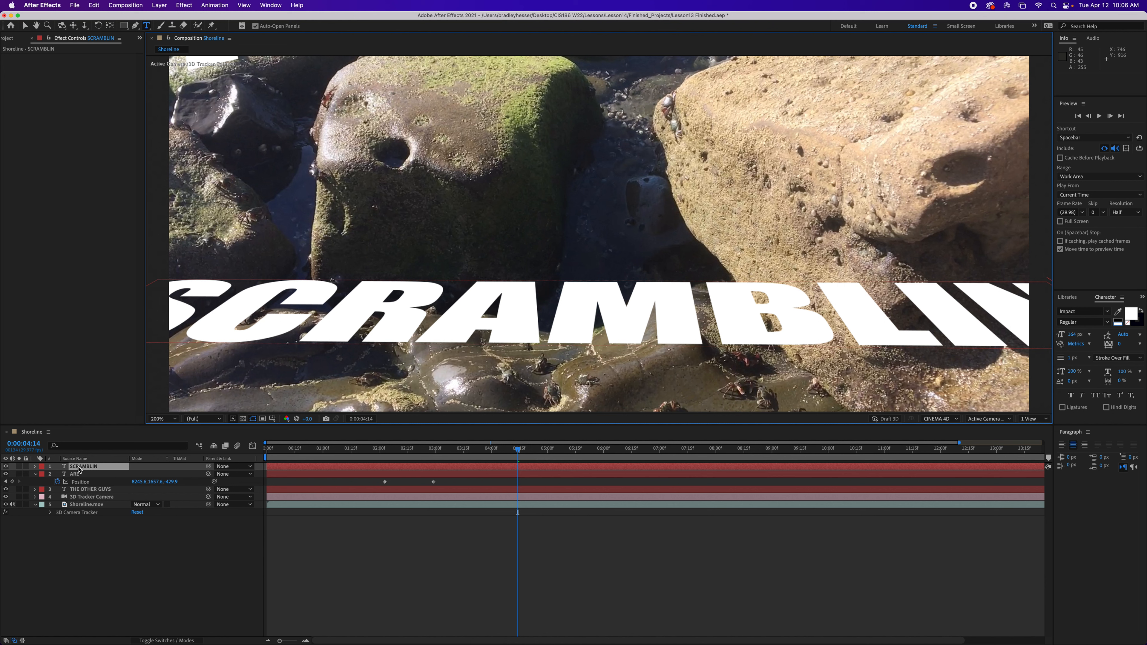
text(G)
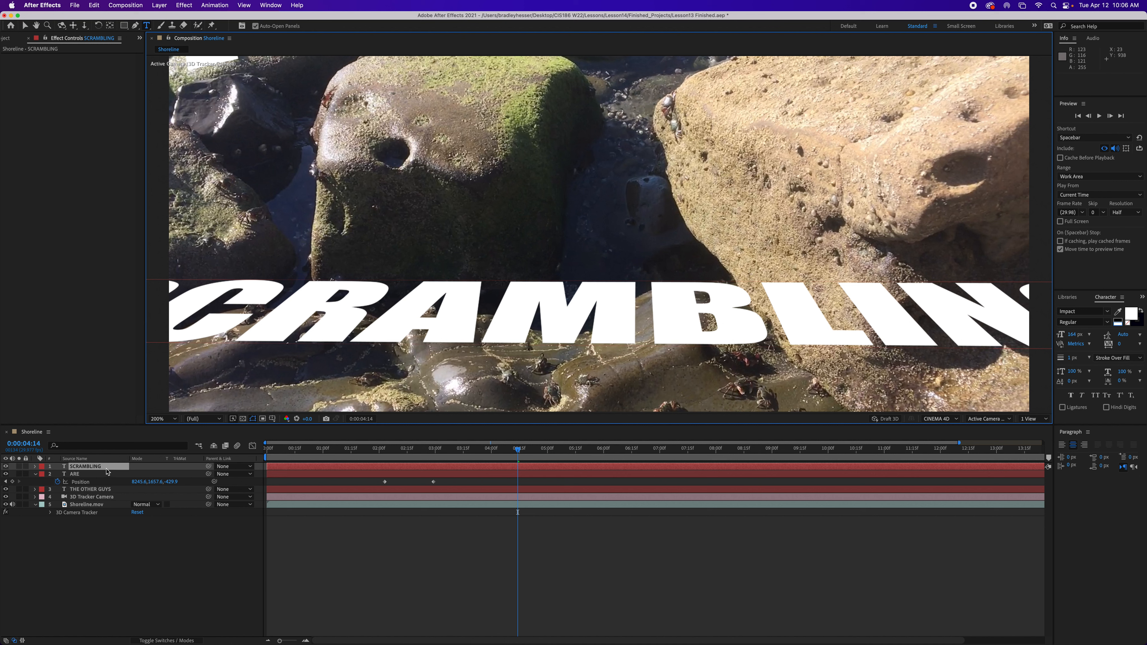
key(super+z)
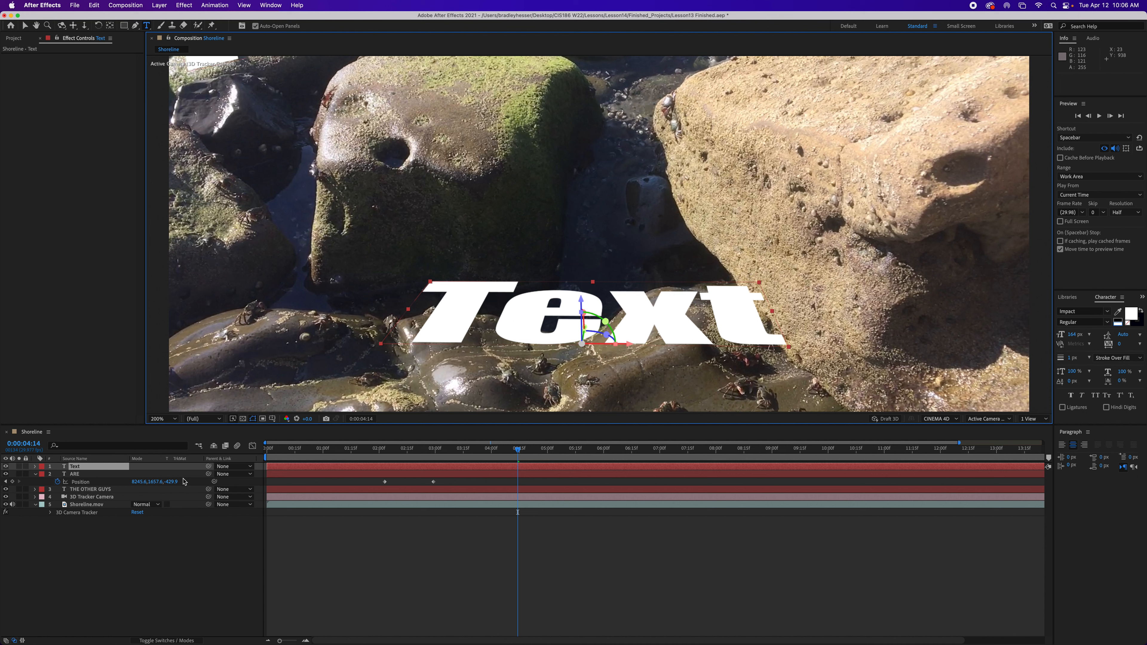
key(super+z)
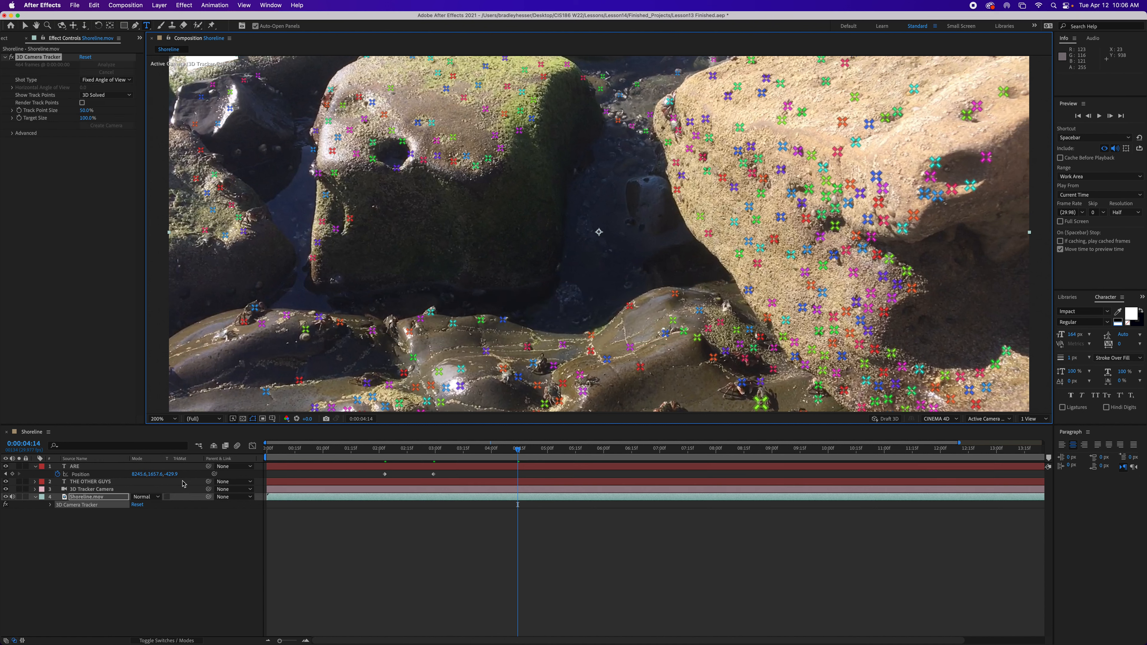
key(super+shift+z)
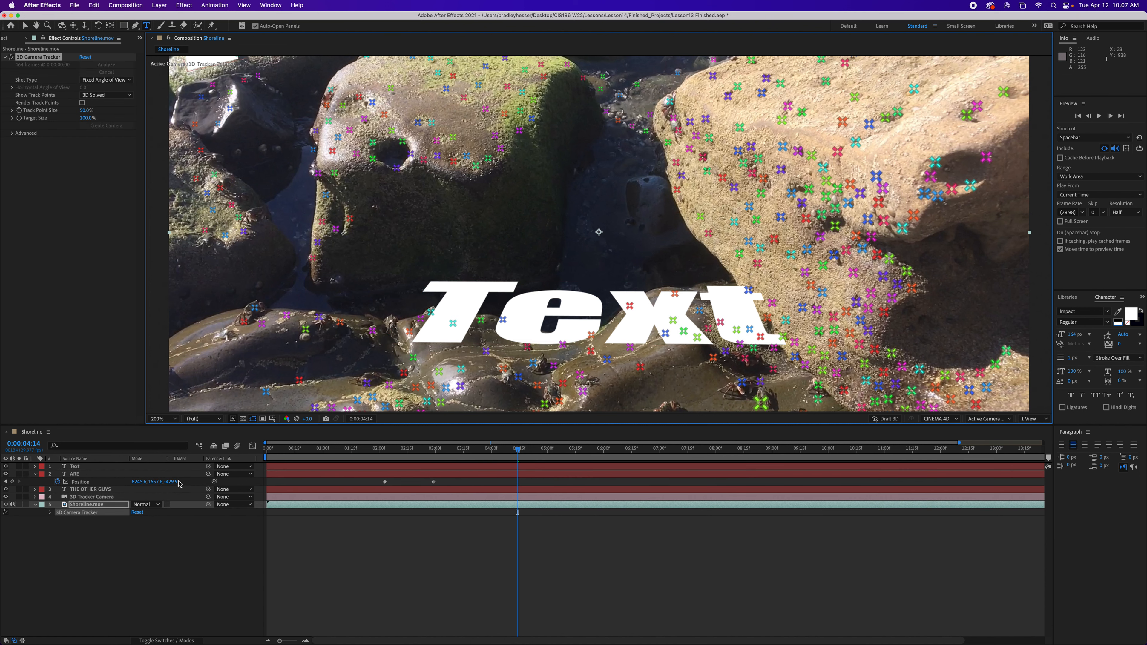
Step: Replace the new text layer's wording with SCRAMBLING and select the layer
click(79, 467)
text(SCRAMBLING)
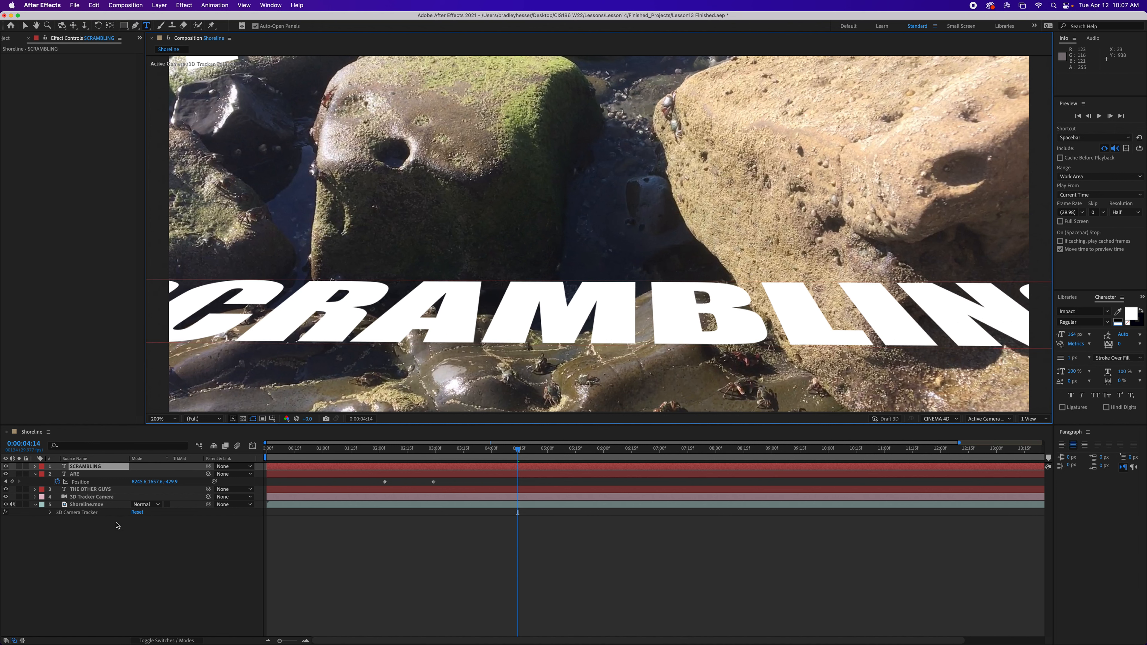
click(119, 544)
click(80, 468)
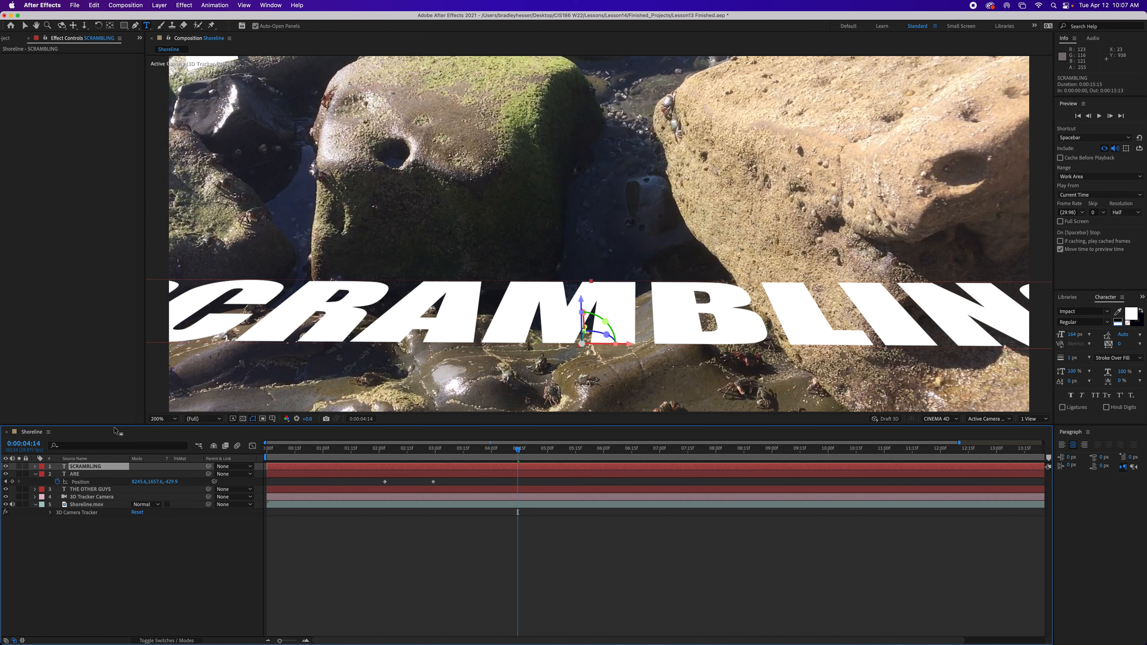
Step: Stand the SCRAMBLING text upright facing the camera by setting its Orientation to about 296.6°, 322.2°, 329.4°
scroll(410, 269, up, 2)
scroll(410, 269, down, 5)
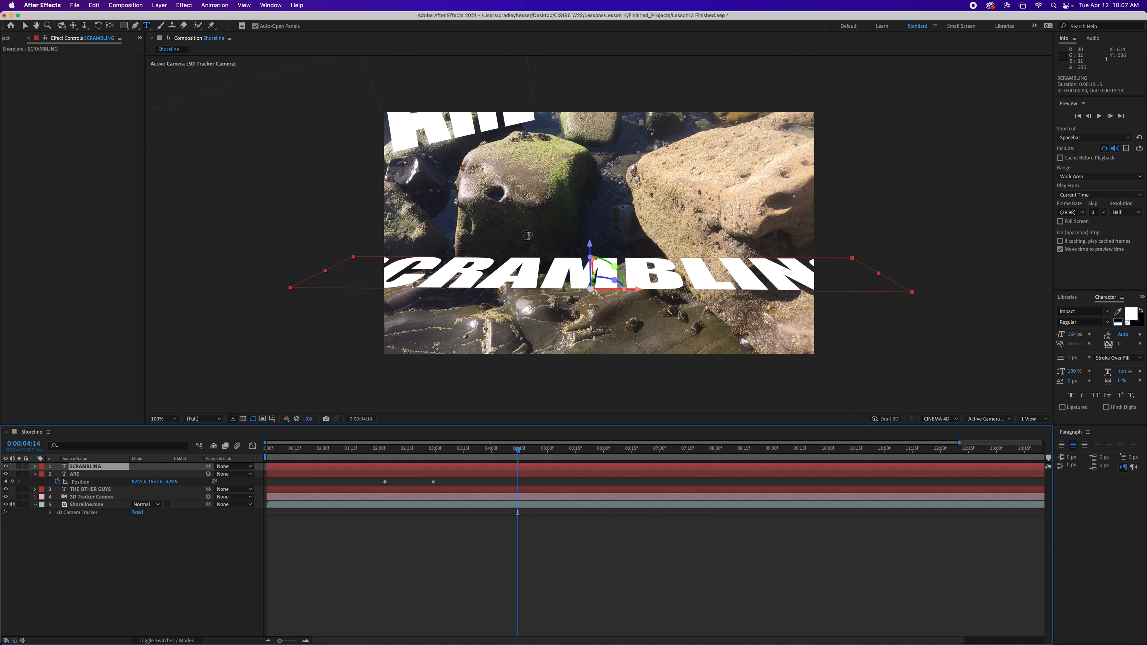
key(v)
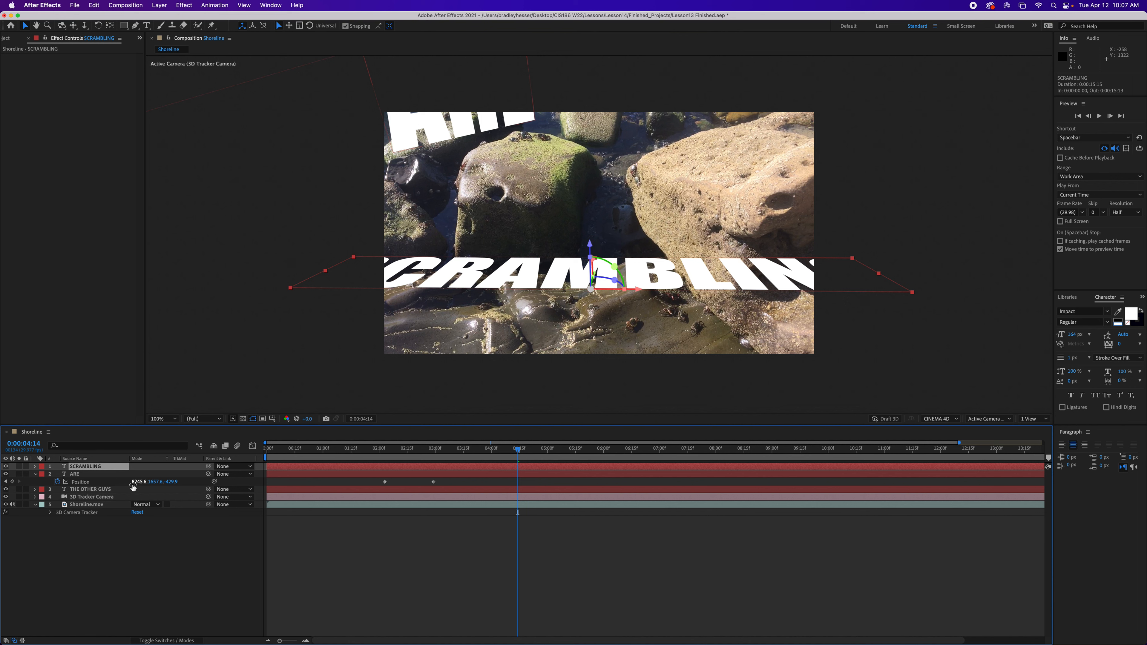
key(r)
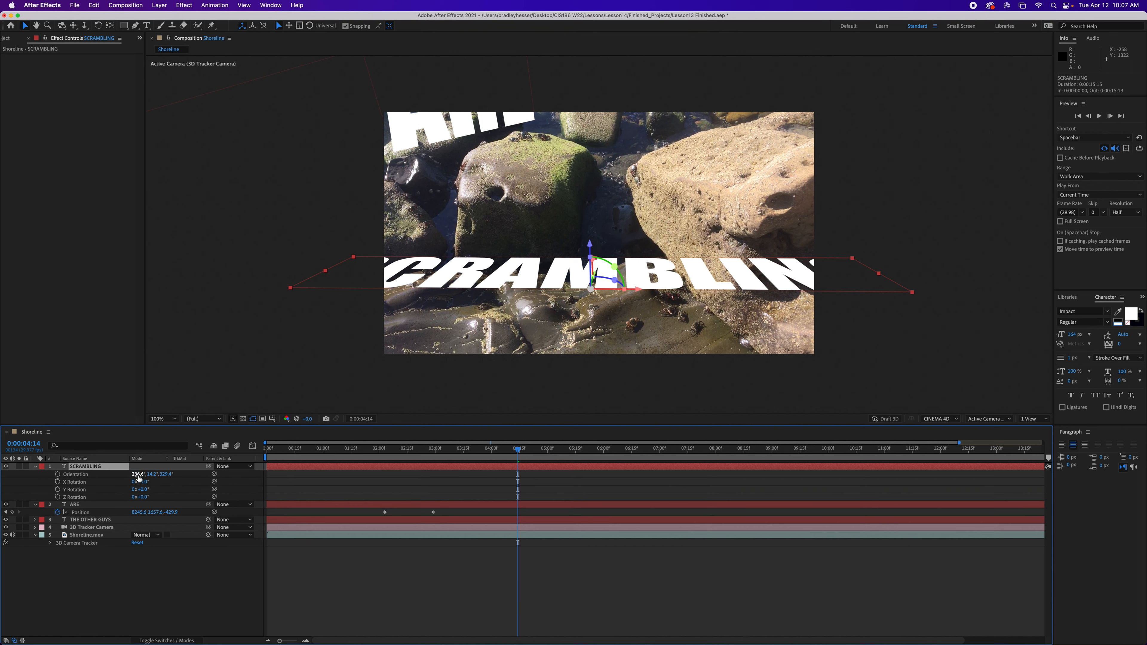
drag(153, 474, 128, 474)
key(super+z)
key(super+z)
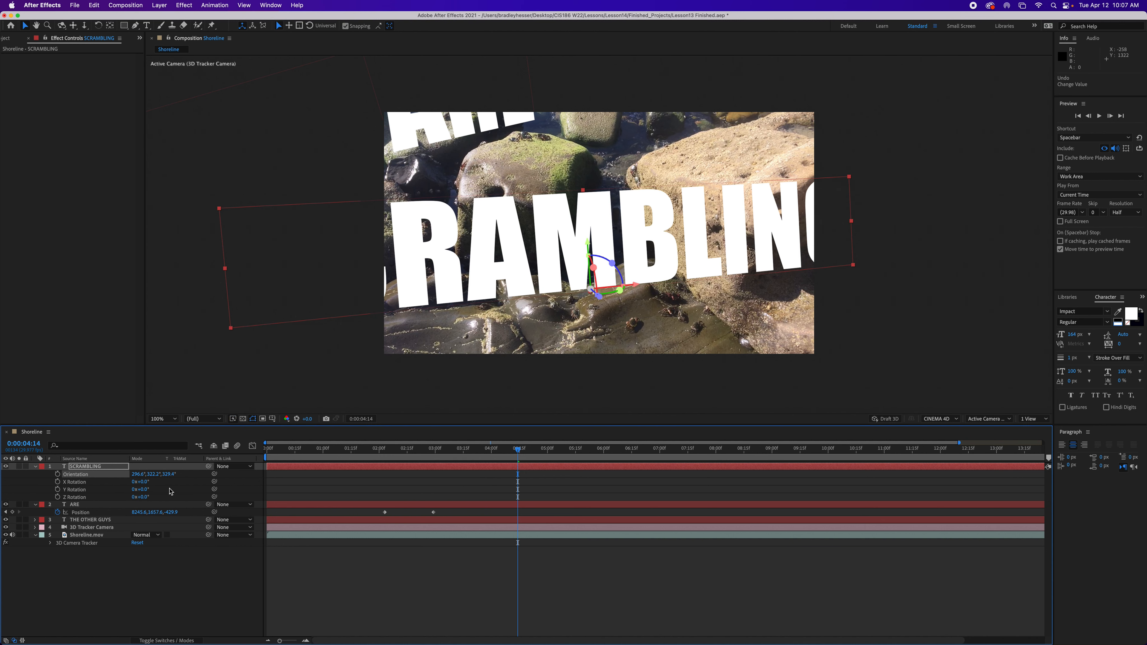
drag(171, 474, 170, 477)
Step: Scale the SCRAMBLING layer to 600.5% and move it toward the large tan rock, at about 10743.7, 2239.4, -209.9
key(s)
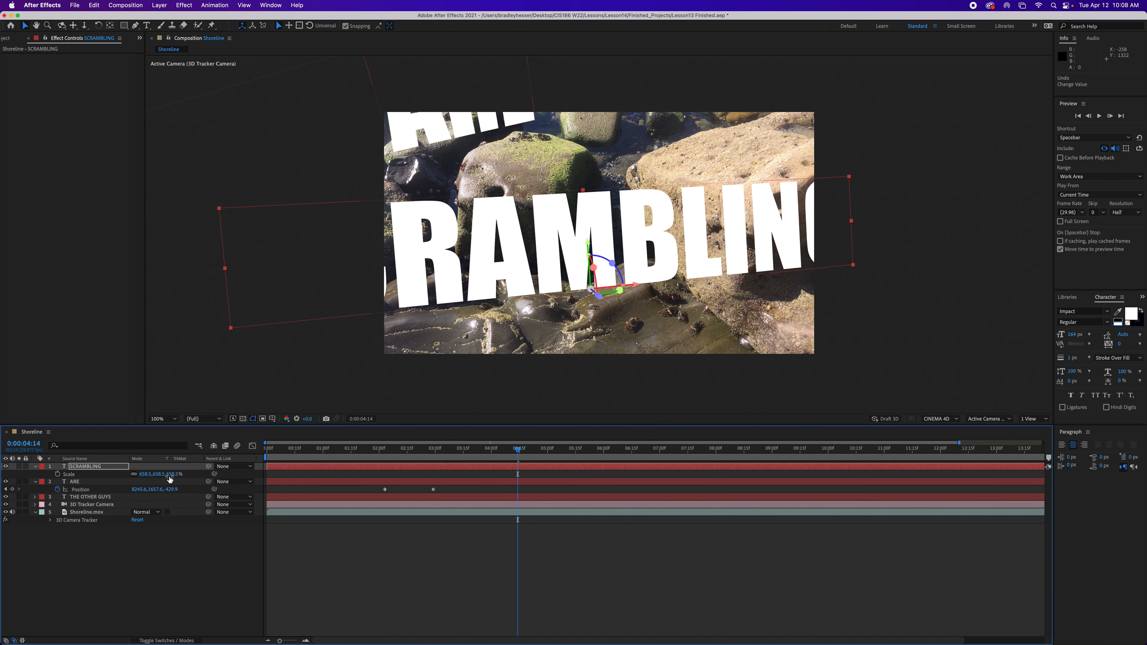
drag(169, 478, 145, 475)
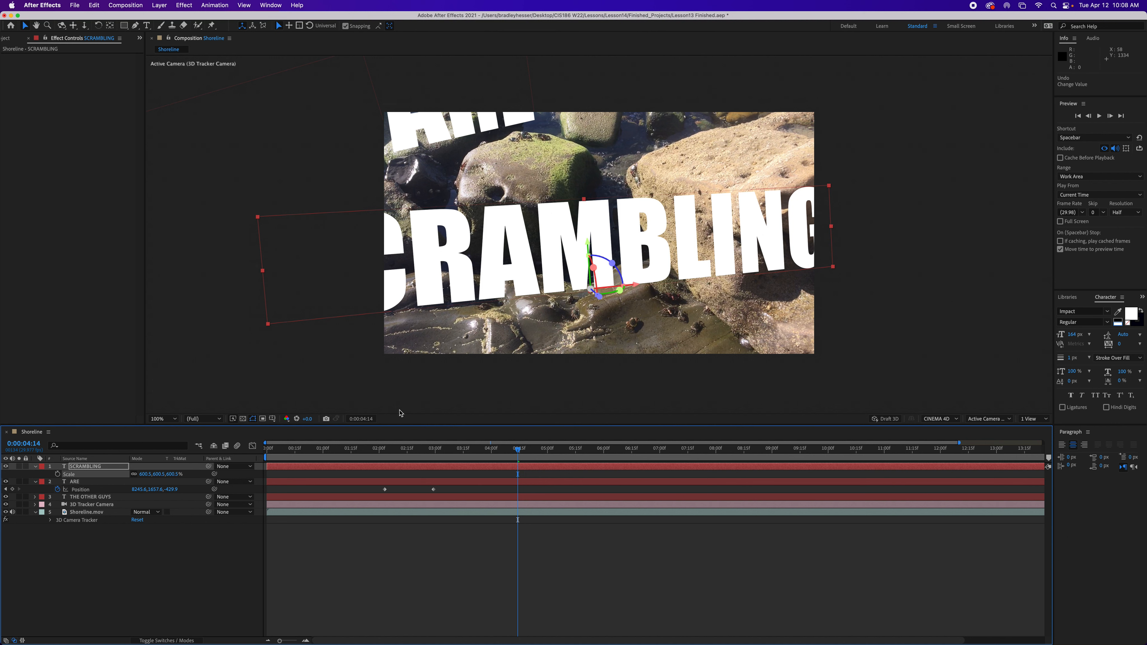
drag(526, 258, 640, 214)
Step: Move the playhead to 0:00:02:06 and scale the ARE layer to 546.5%
drag(518, 453, 391, 503)
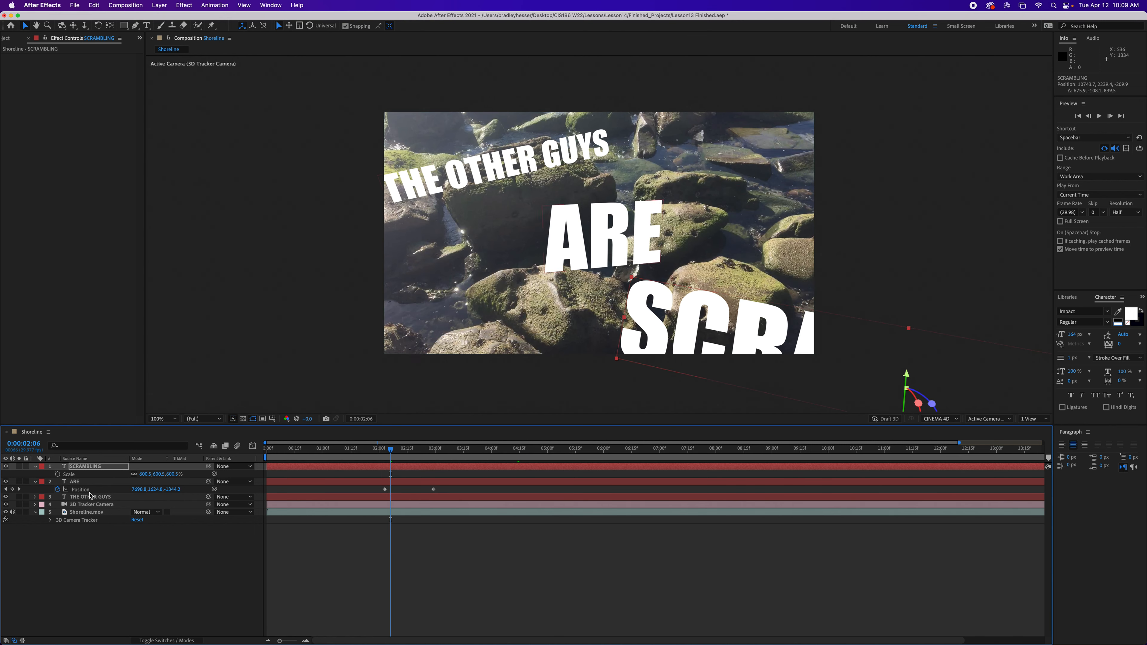
click(75, 482)
key(s)
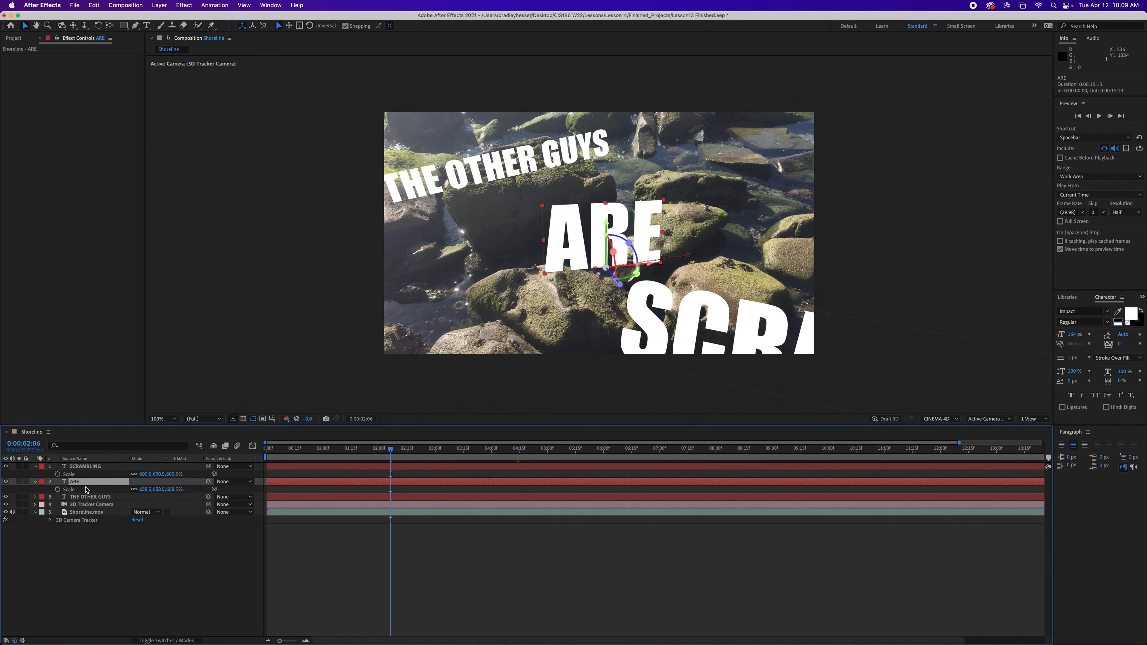
drag(158, 493, 112, 495)
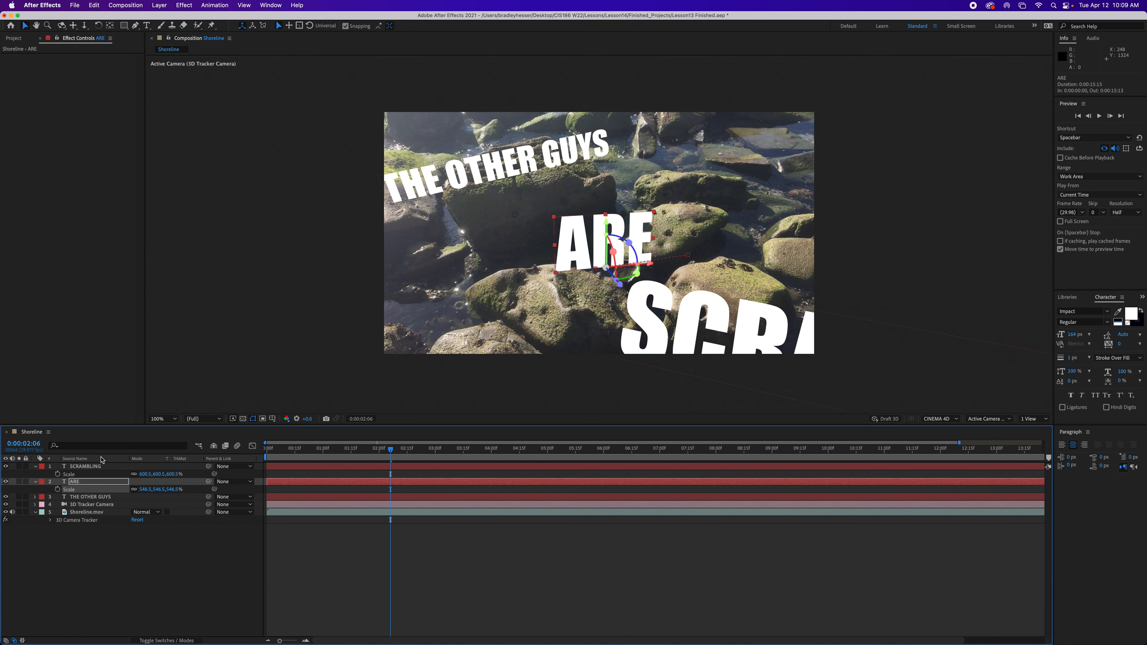
Step: Scale SCRAMBLING to 372.5% and, at 0:00:04:14, centre it across the two large rocks, at about 9947.0, 1947.7, -509.9
click(91, 466)
drag(142, 478, 40, 475)
drag(391, 452, 518, 463)
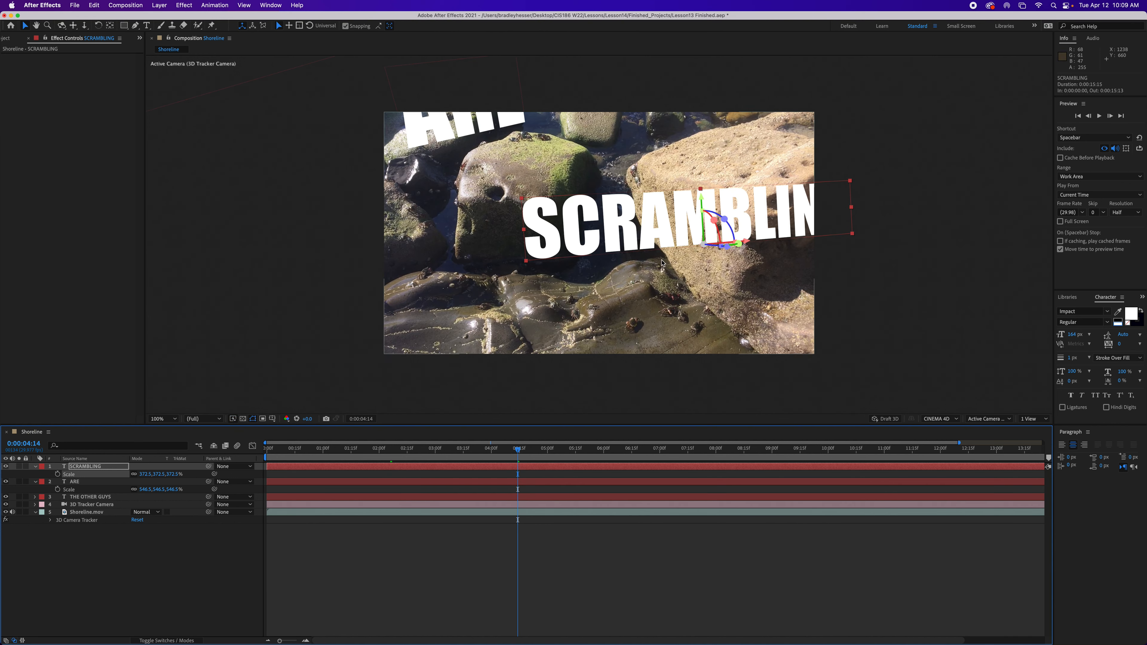
drag(660, 233, 598, 223)
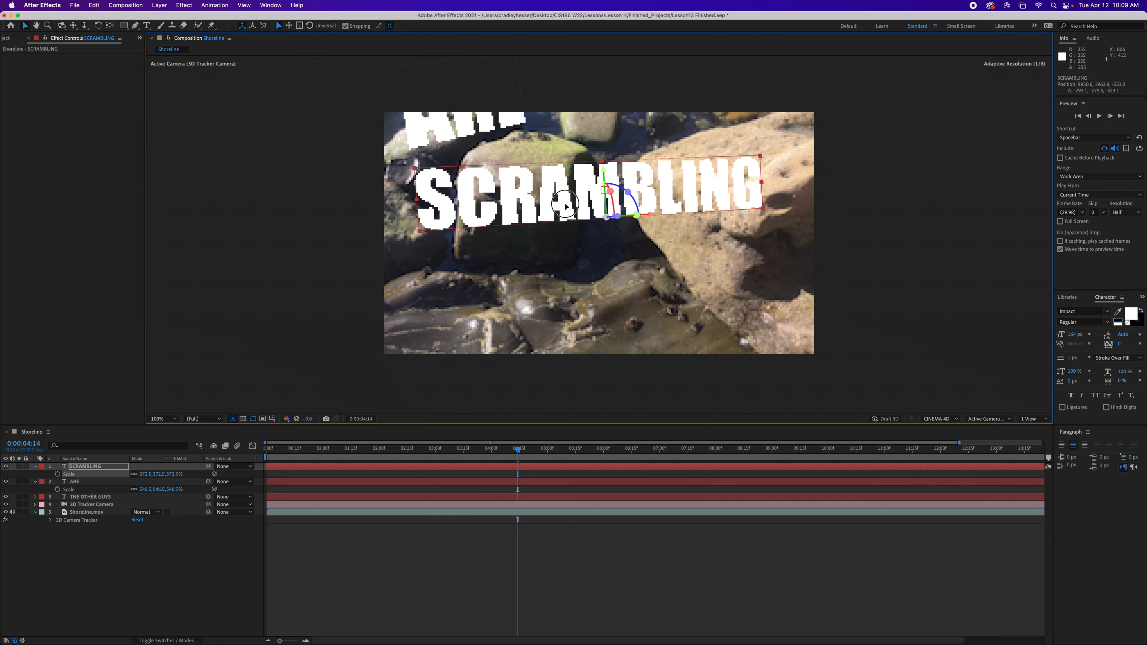
mouse_move(518, 452)
mouse_down()
mouse_move(390, 478)
mouse_move(308, 474)
mouse_move(587, 461)
mouse_move(517, 462)
mouse_up()
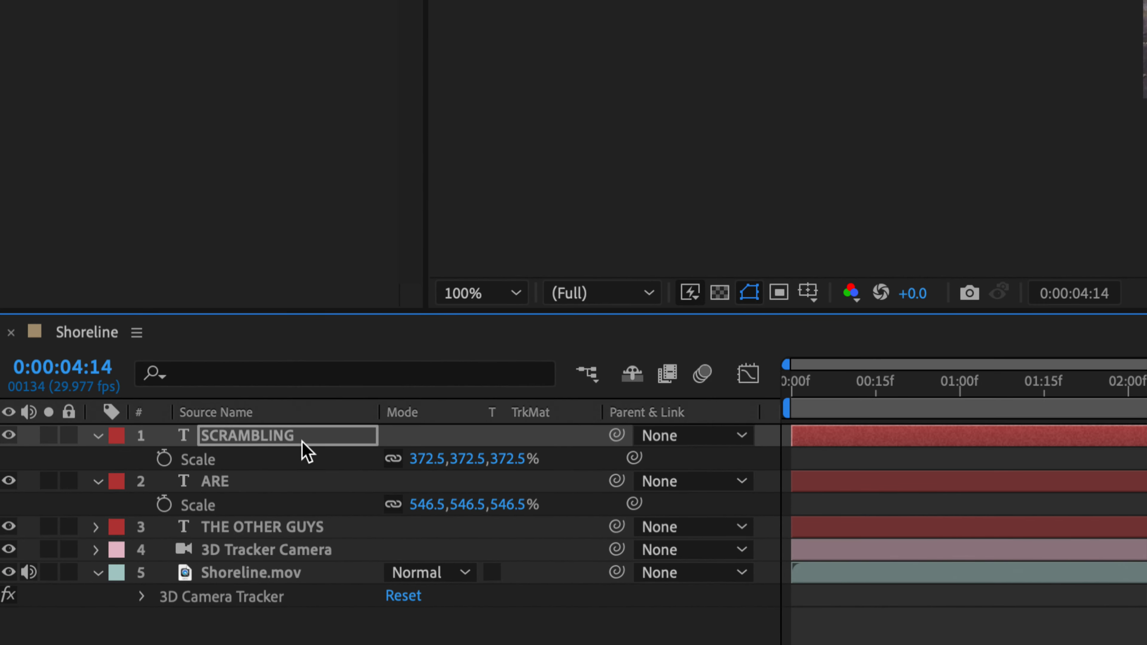
Step: Show the Position, Scale and rotation properties of SCRAMBLING and ARE together, and collapse both layers again
shift+click(290, 490)
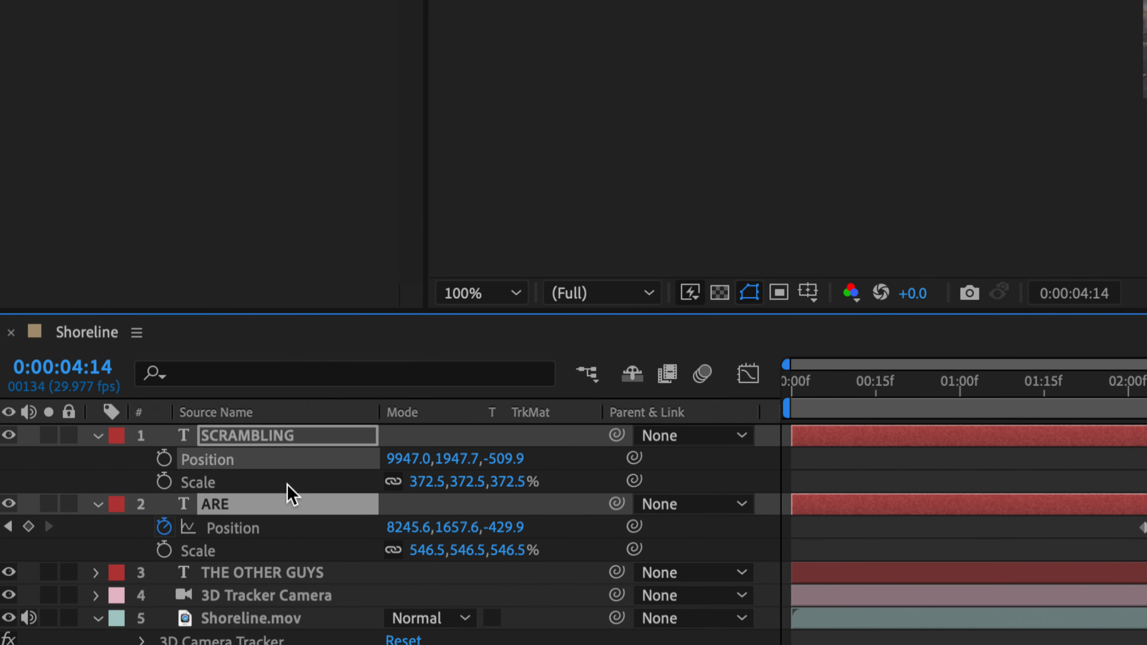
key(shift+r)
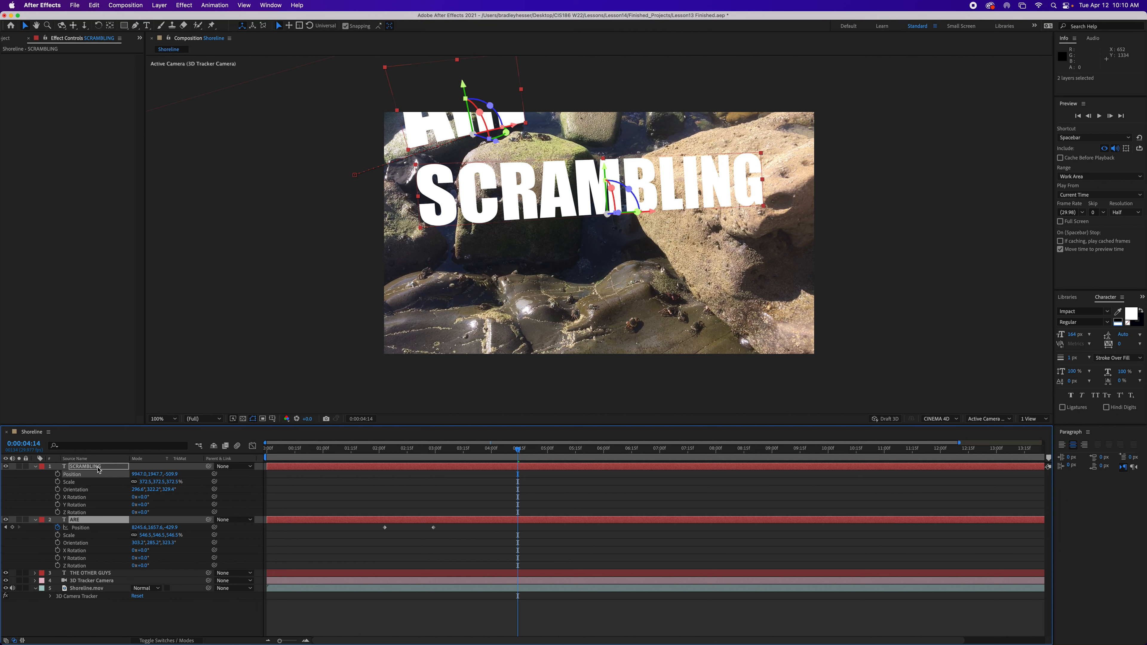
key(u)
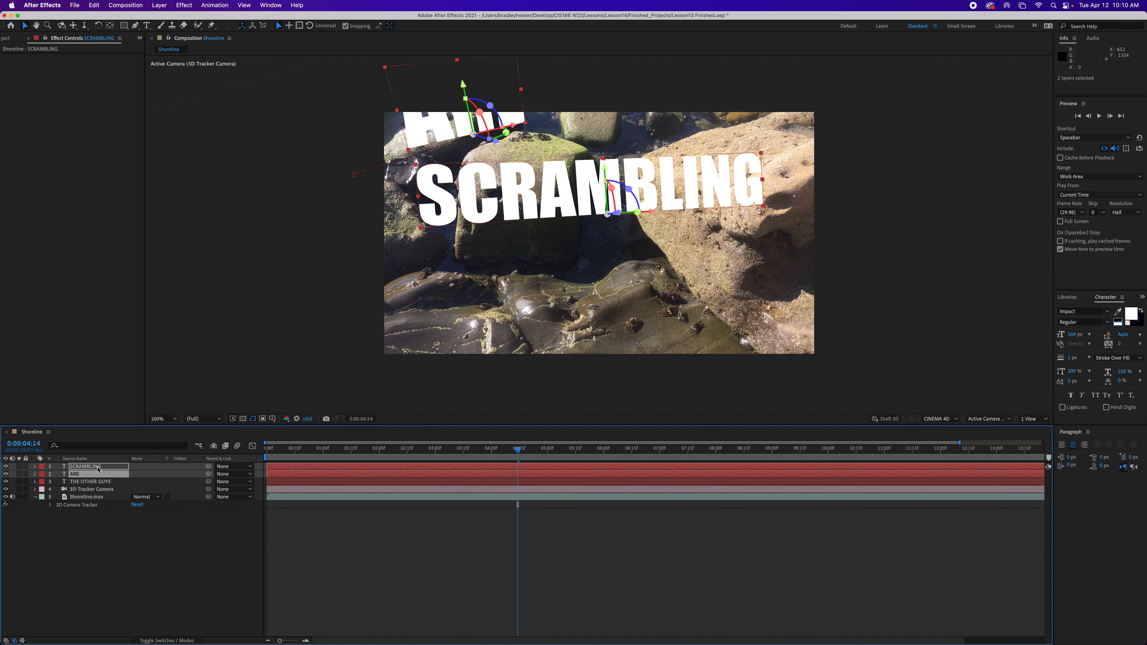
click(160, 531)
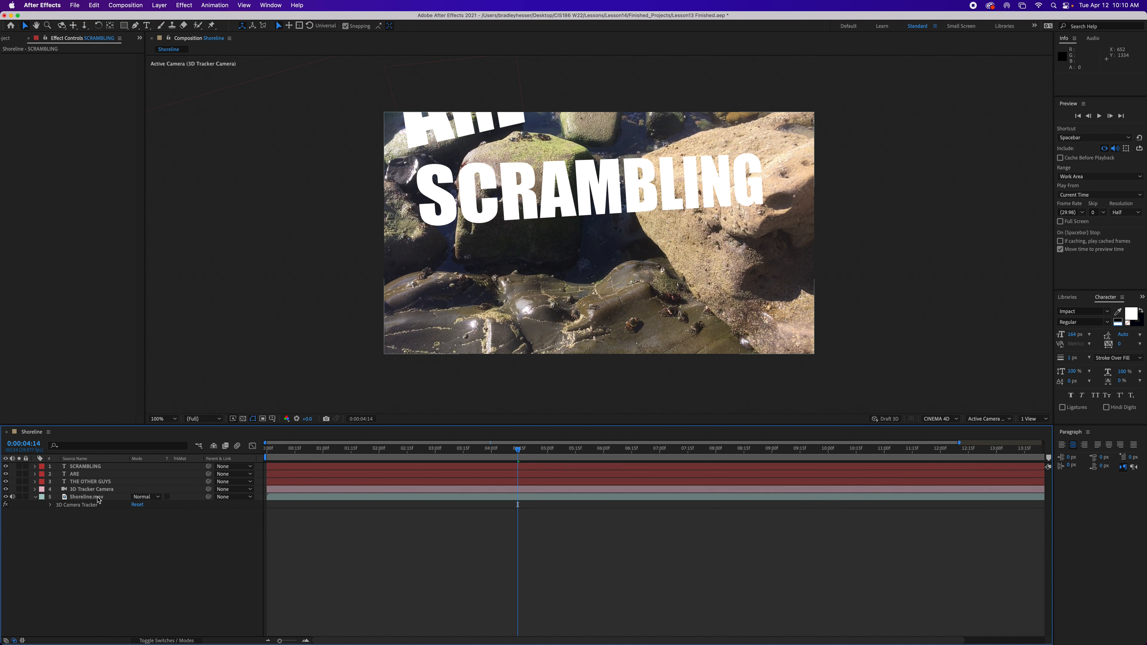
Step: Save the project and preview the composition from its start to check how the three texts follow the footage
key(super+s)
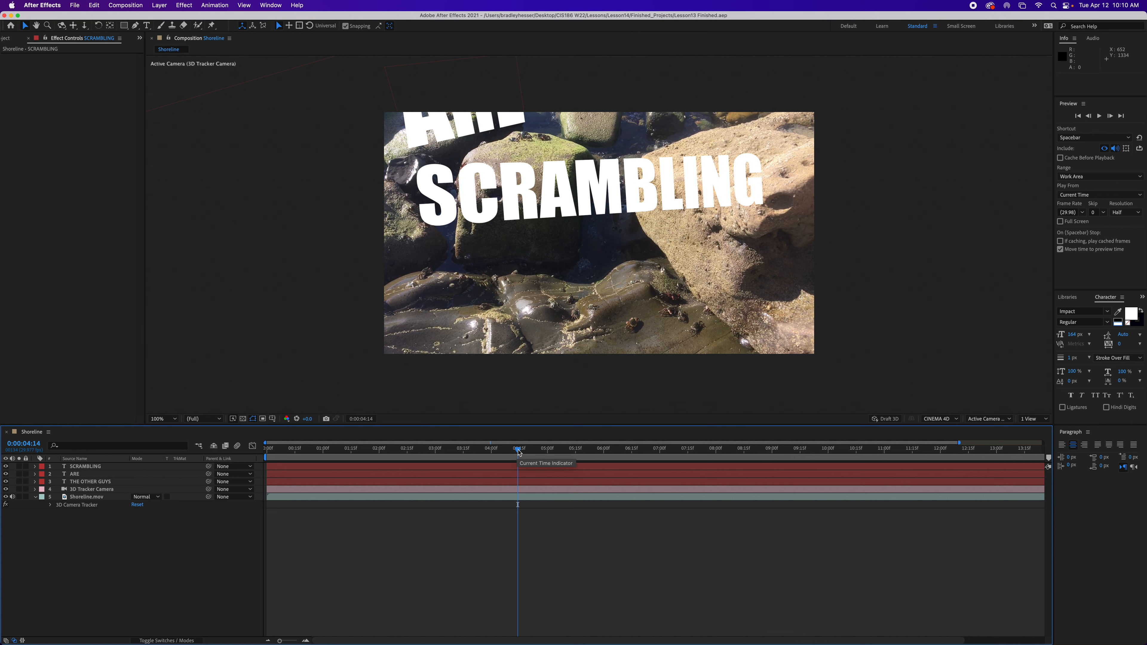
key(Home)
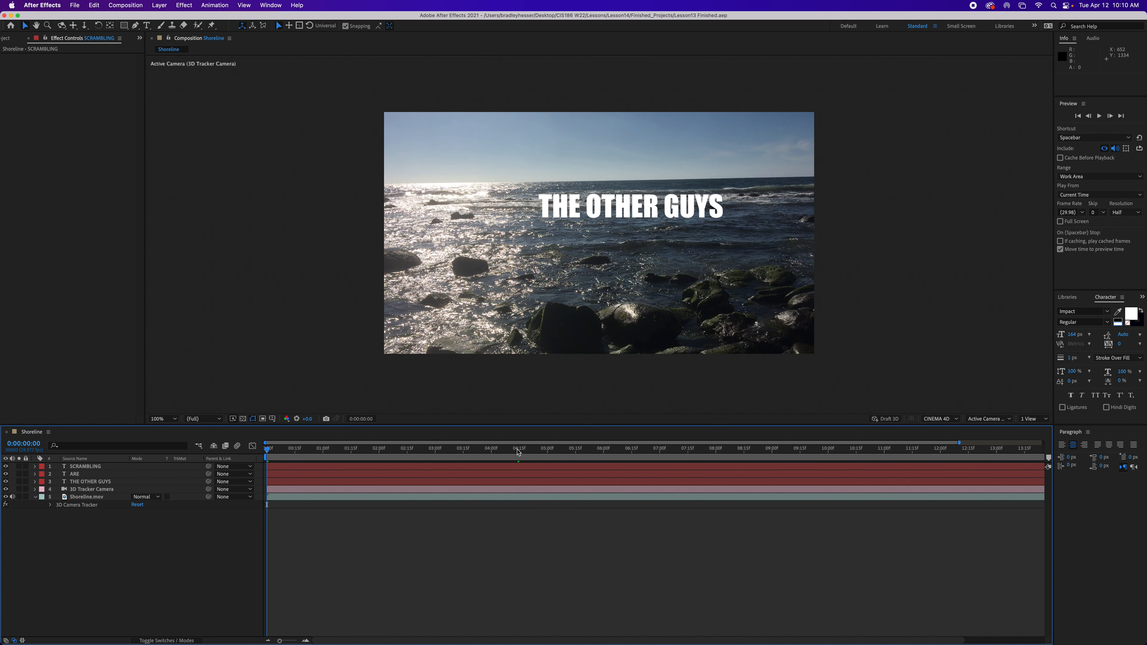
key(space)
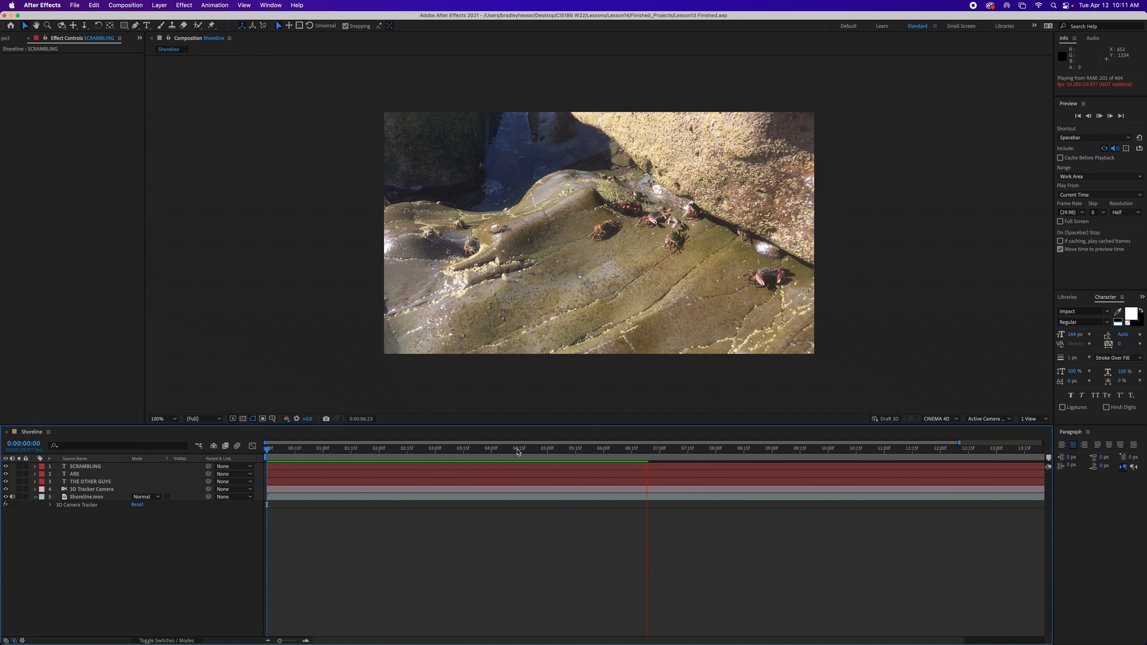
key(space)
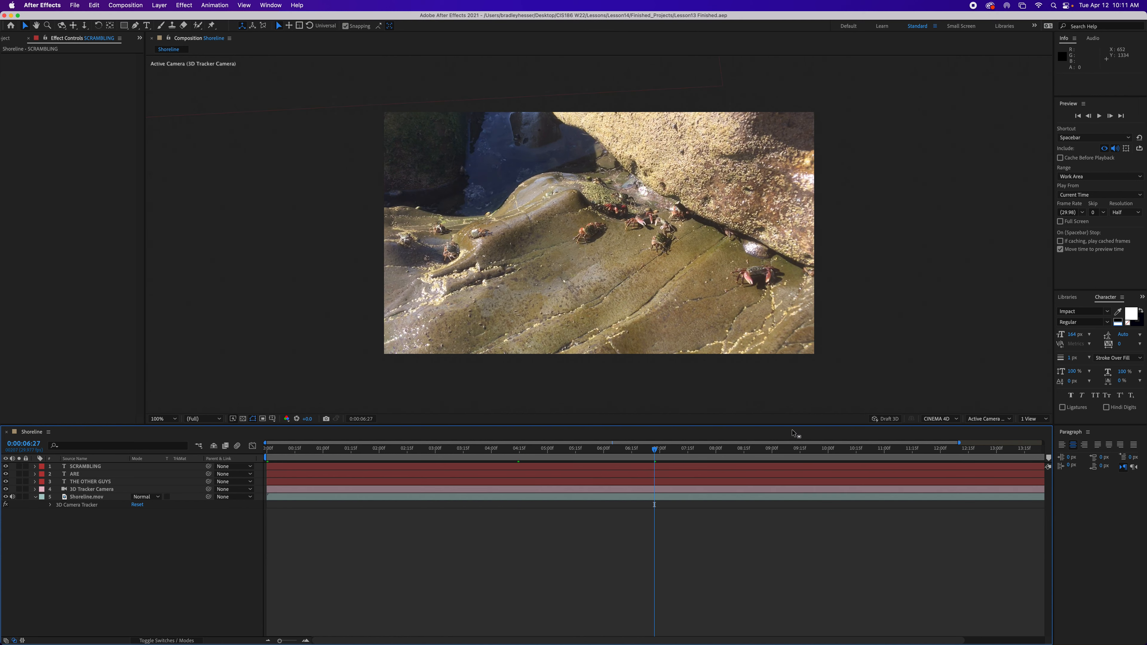
Step: Move the playhead to 0:00:03:10
drag(656, 452, 519, 460)
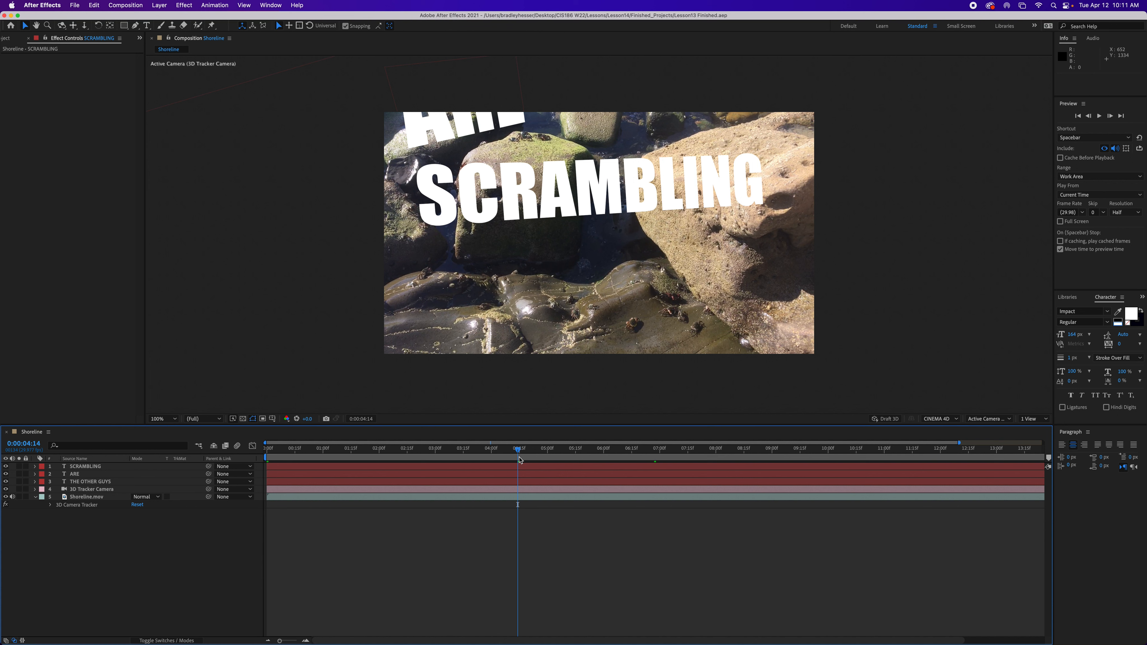
click(29, 444)
text(3:)
text(10)
key(Return)
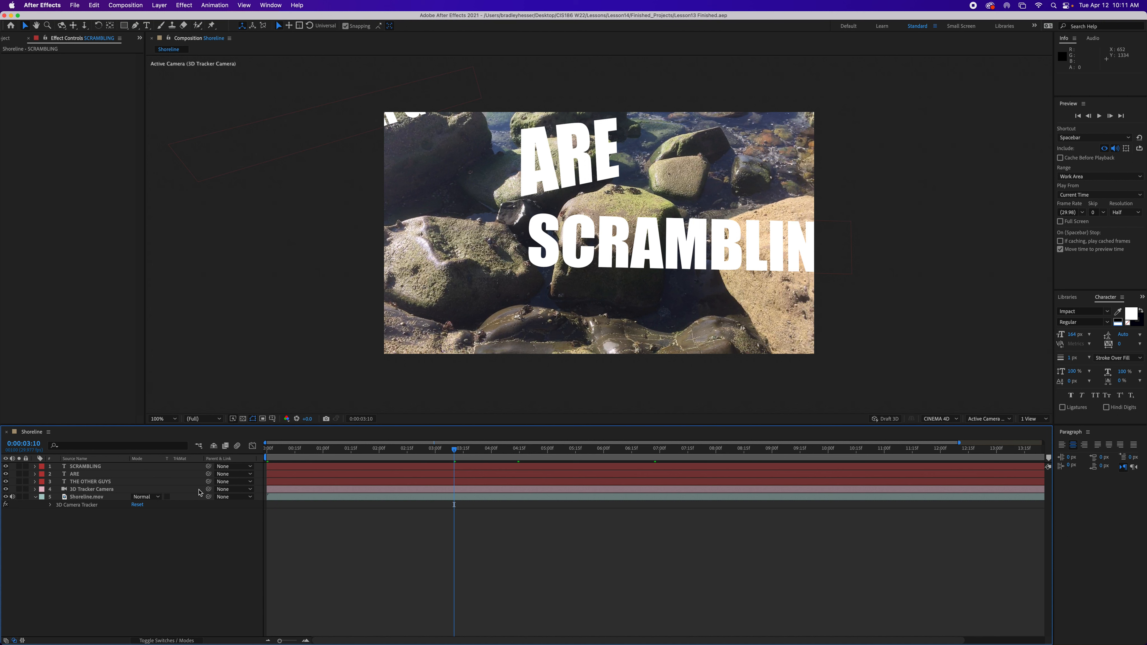
Step: Reveal the animated properties of ARE to review its Position keyframes, and collapse the layer again
click(90, 475)
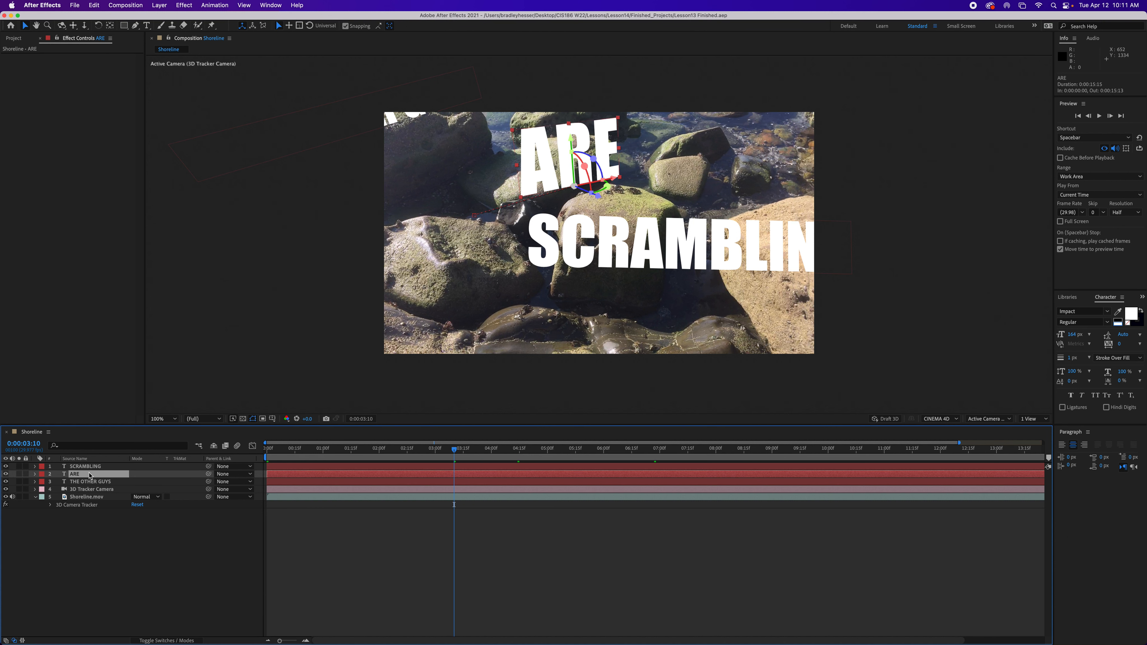
key(u)
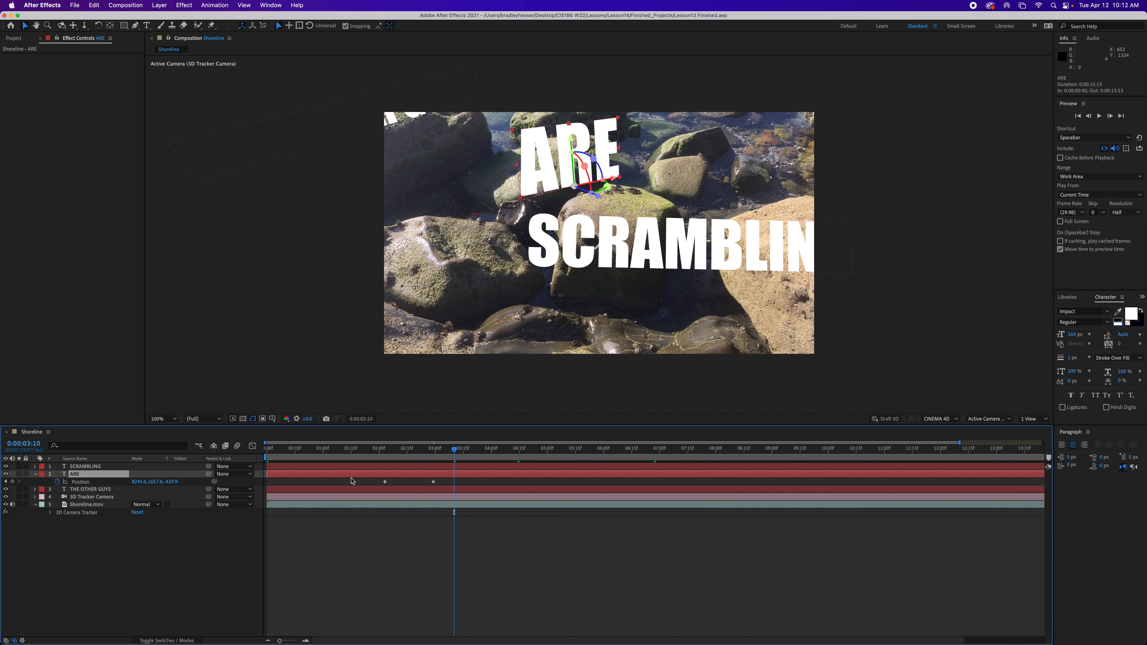
mouse_move(453, 450)
mouse_down()
mouse_move(428, 452)
mouse_move(453, 455)
mouse_up()
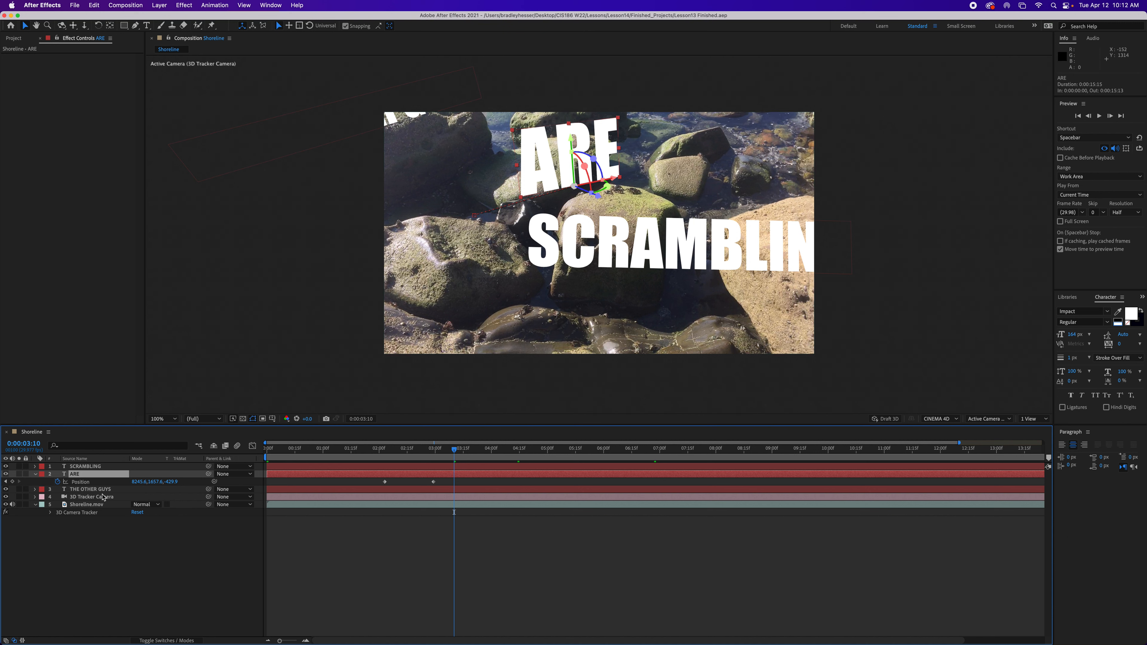
key(p)
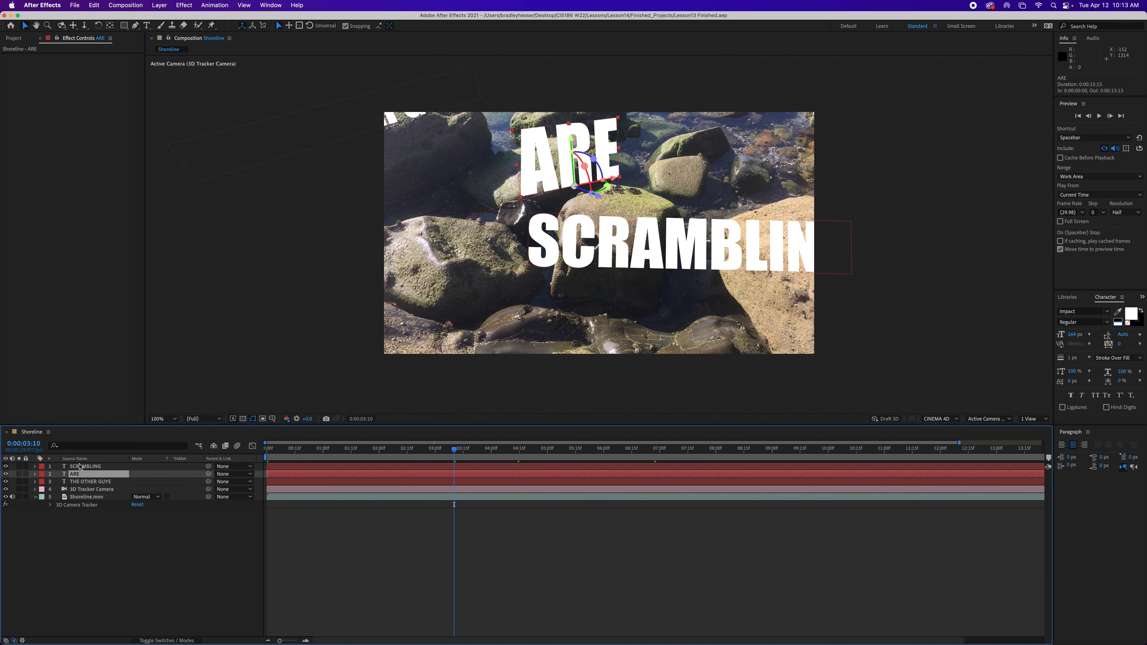
Step: Show the Position, Scale and rotation properties of SCRAMBLING and start keyframing all six, including Orientation, at 0:00:03:10
click(85, 467)
key(p)
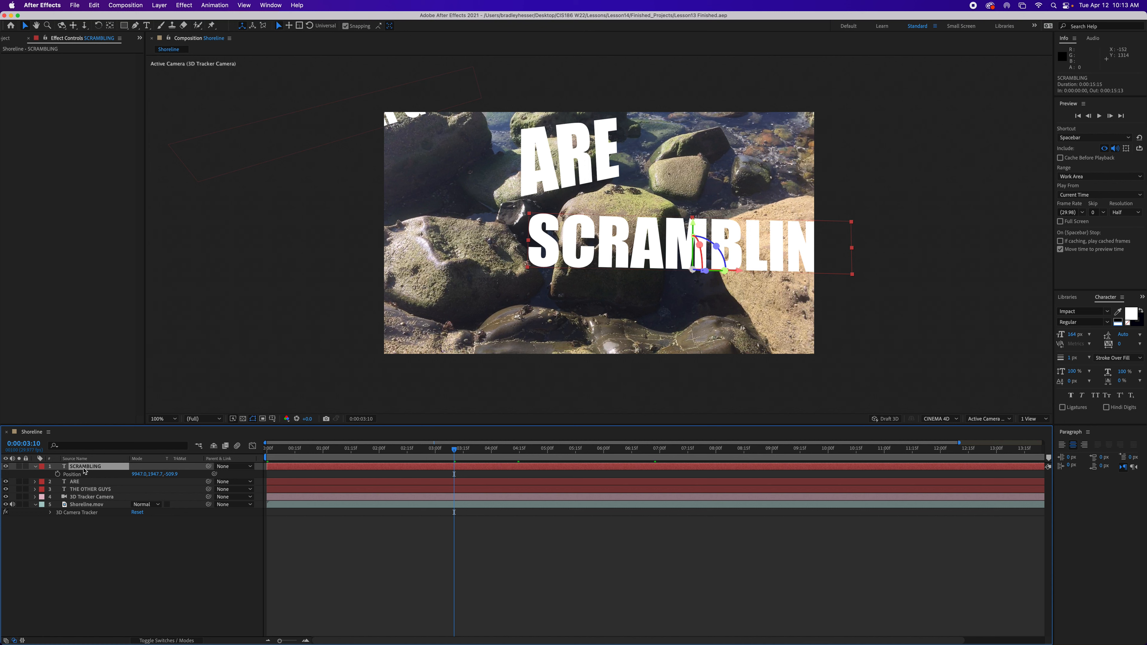
key(shift+r)
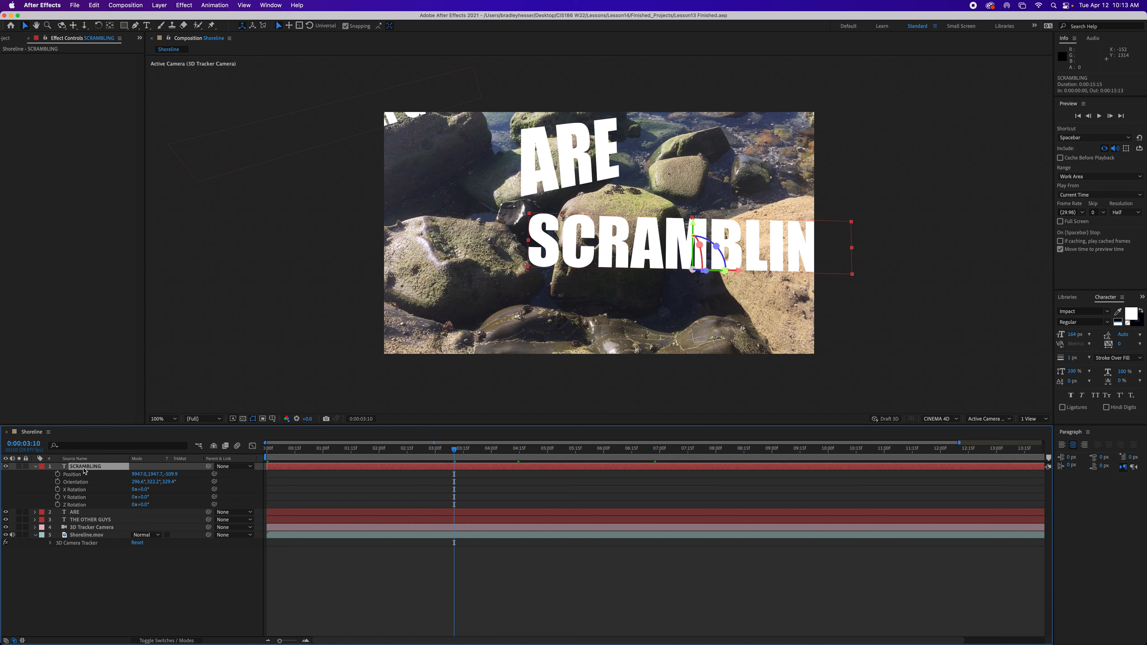
key(shift+s)
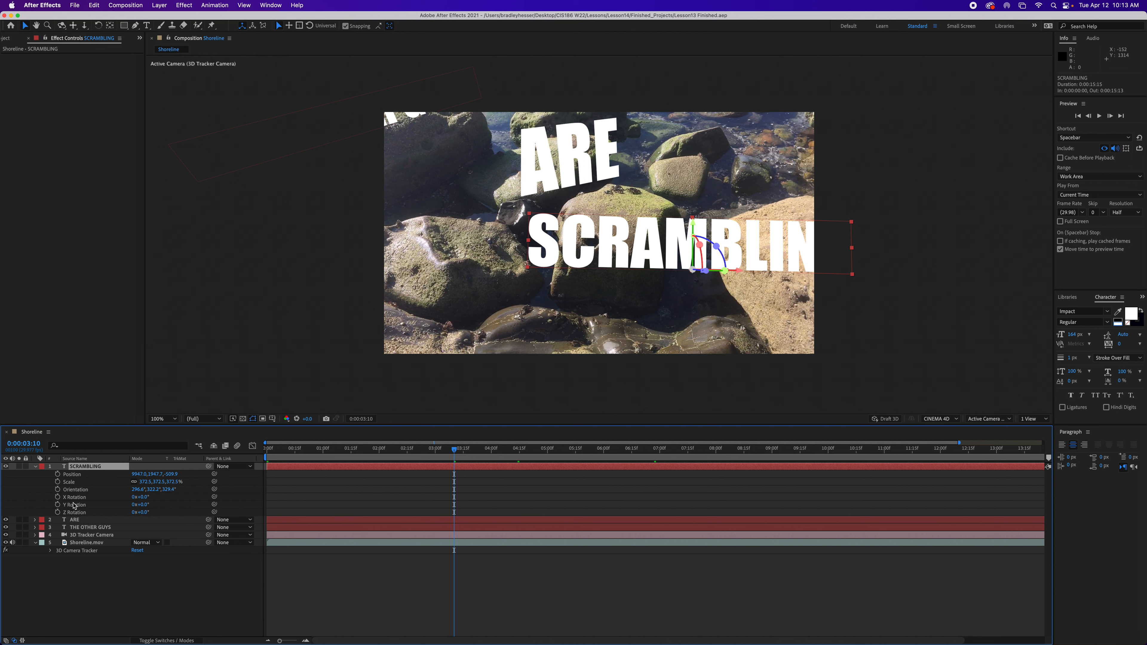
click(58, 474)
click(57, 481)
click(58, 490)
click(57, 497)
click(57, 505)
click(58, 511)
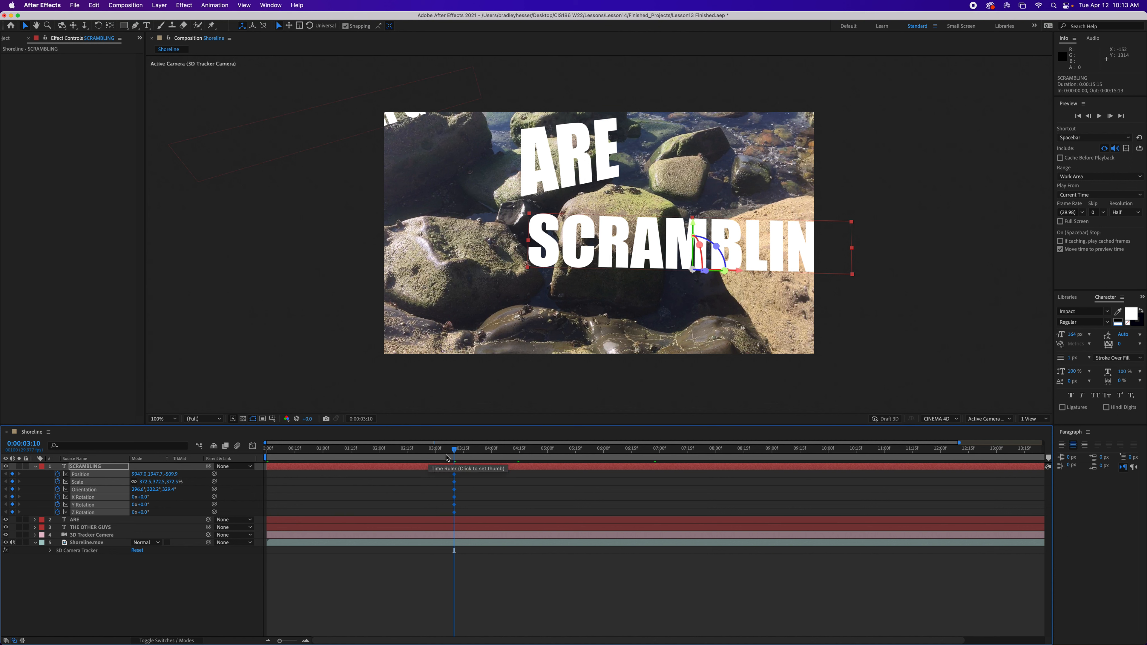
Step: At 0:00:04:21, move SCRAMBLING down onto the edge of the wet foreground rock, at about 10310.6, 2373.8, -921.2
drag(454, 450, 519, 457)
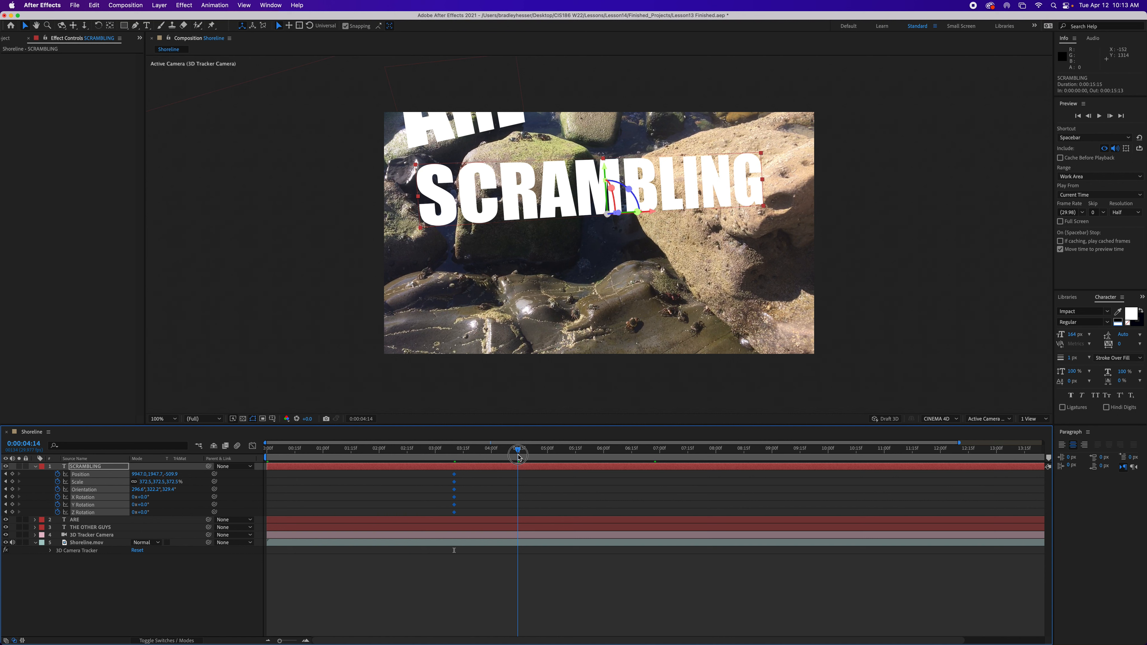
drag(518, 457, 534, 458)
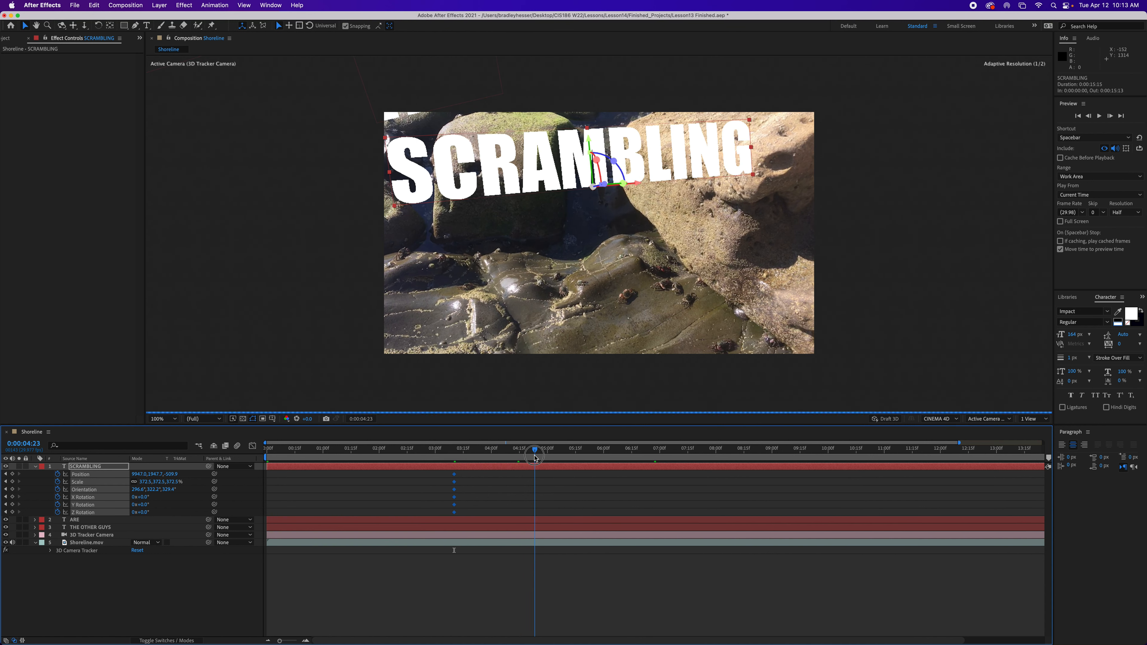
key(Page_Up)
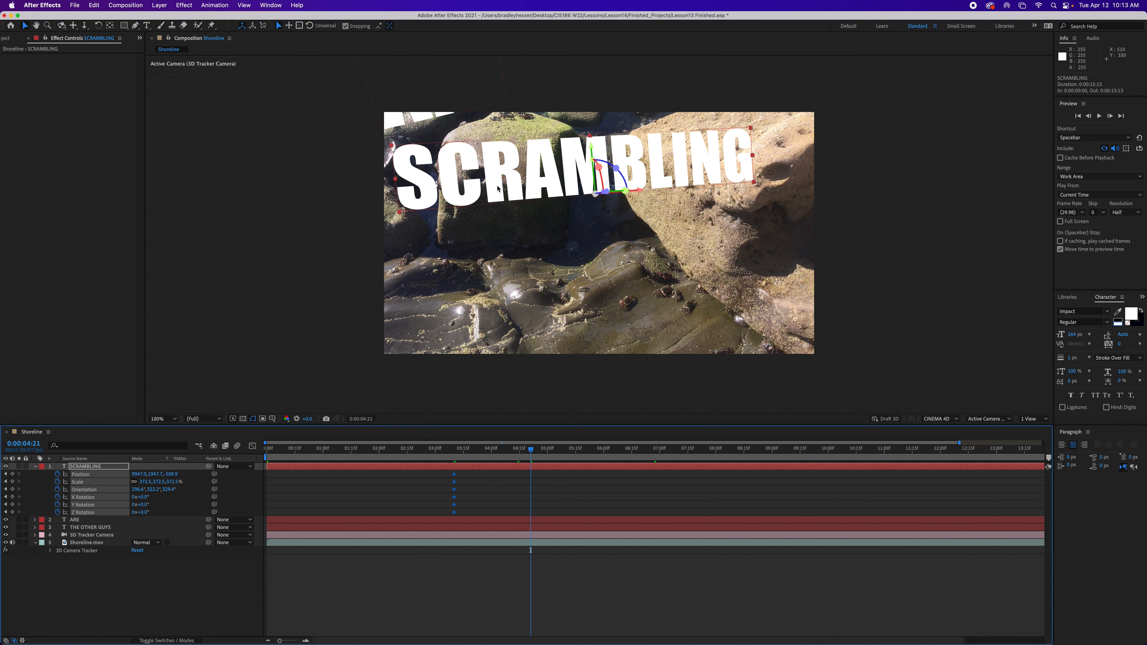
drag(498, 188, 515, 270)
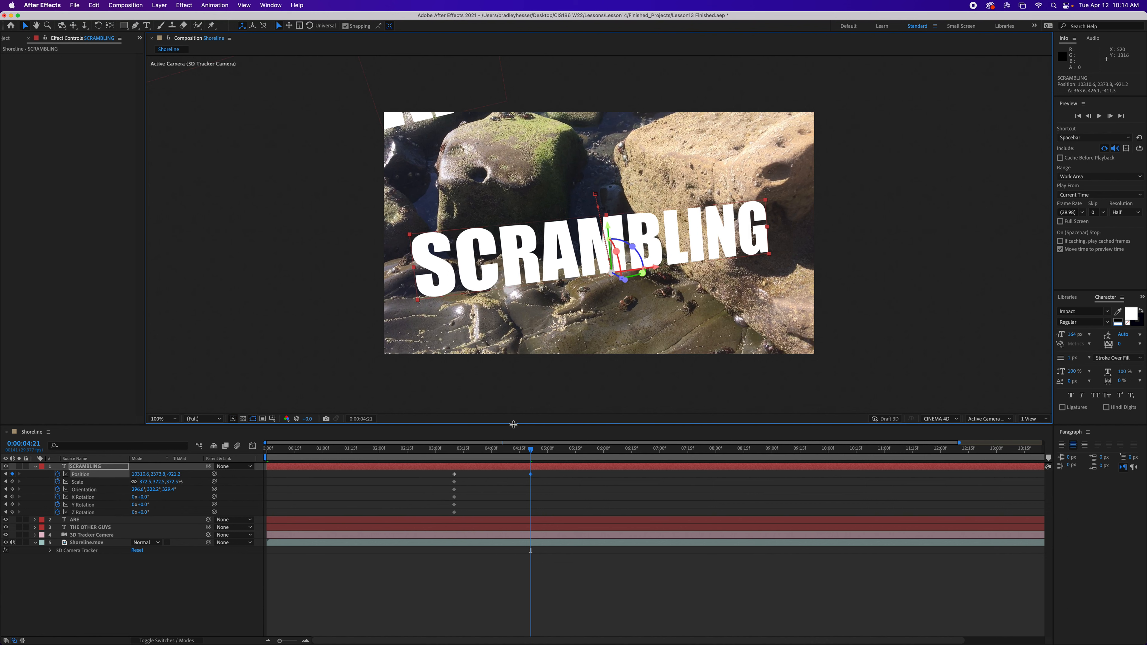
Step: At 0:00:04:29, tilt SCRAMBLING about its Z axis by about -7.2° to match the slope of the wet rock
mouse_move(530, 449)
mouse_down()
mouse_move(447, 448)
mouse_move(546, 446)
mouse_up()
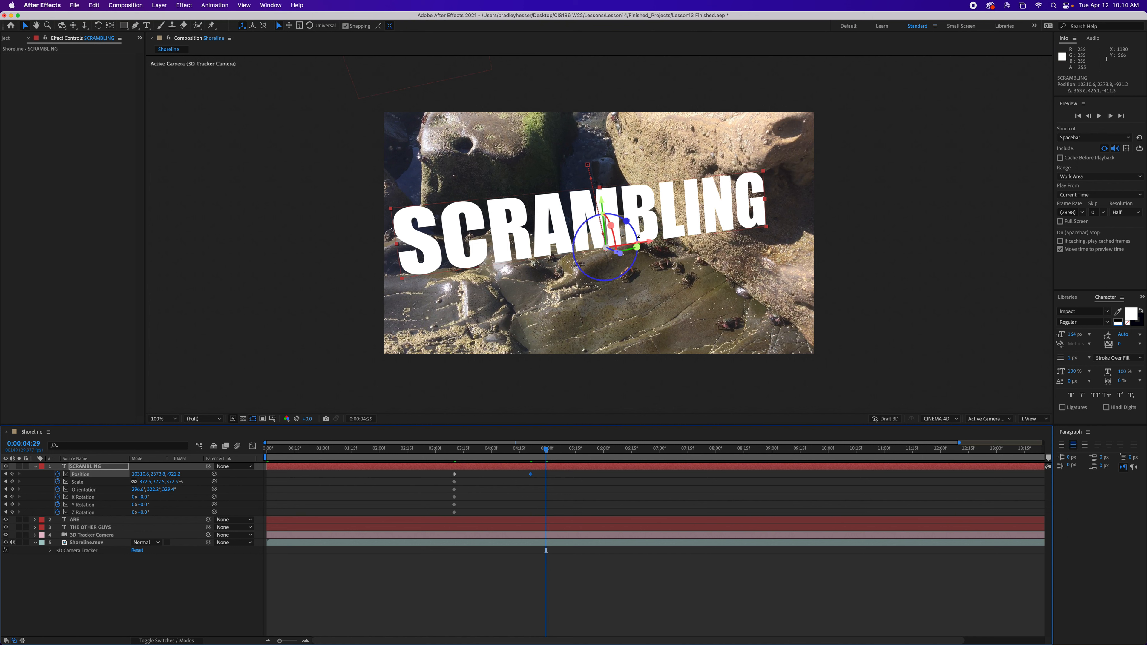
drag(626, 221, 623, 218)
mouse_move(546, 448)
mouse_down()
mouse_move(469, 449)
mouse_move(549, 456)
mouse_move(533, 457)
mouse_up()
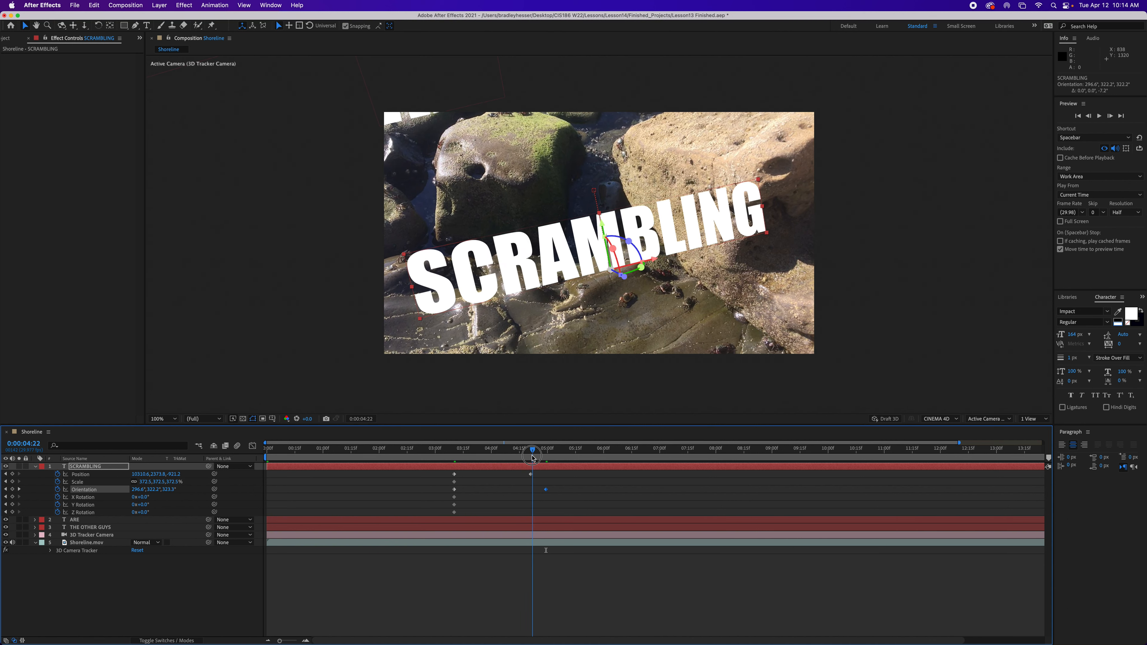
Step: Move SCRAMBLING to about 9739.8, 2227.9, -1620.2 at 0:00:06:05 and to about 9693.1, 2701.4, -2298.3 at 0:00:07:04
drag(532, 457, 613, 450)
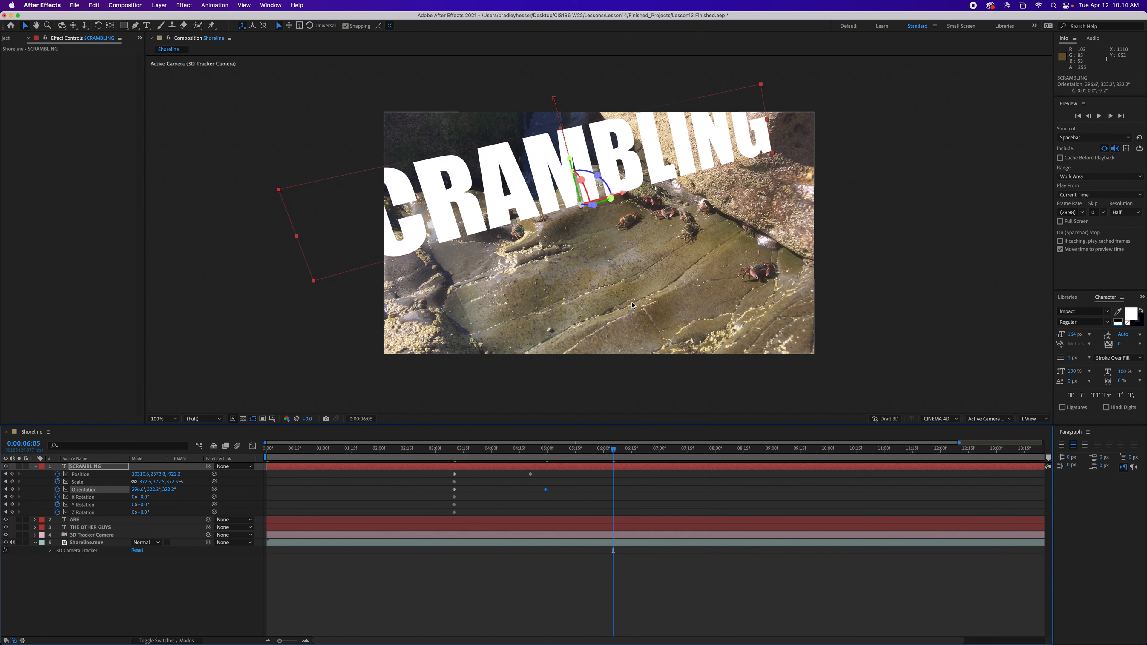
drag(624, 195, 468, 252)
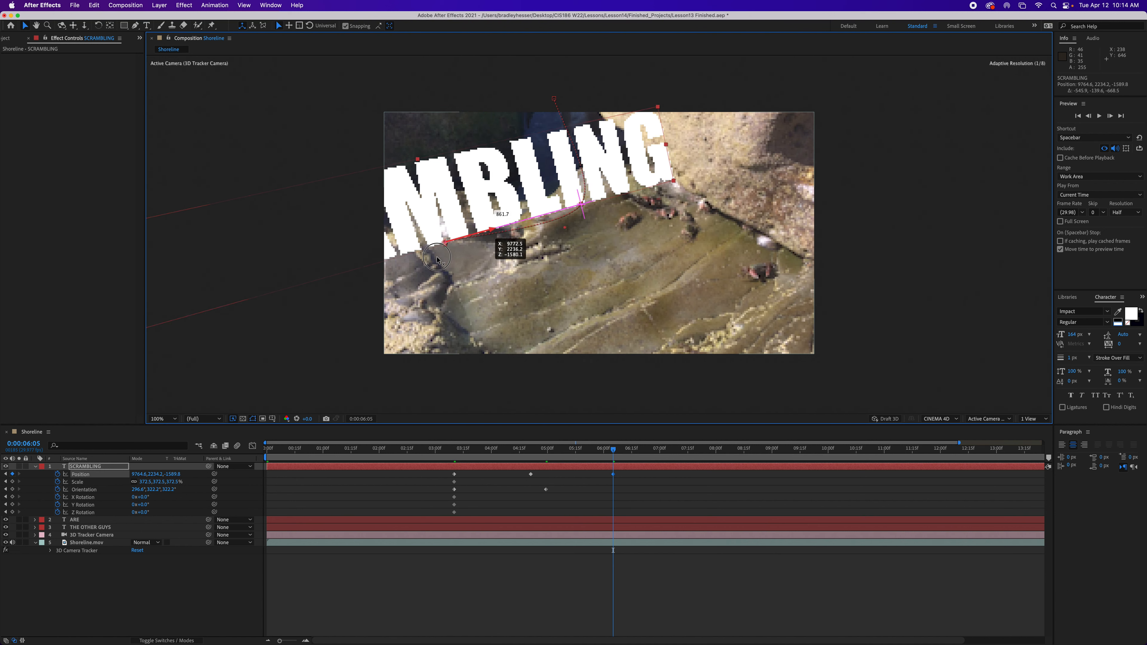
drag(432, 260, 429, 262)
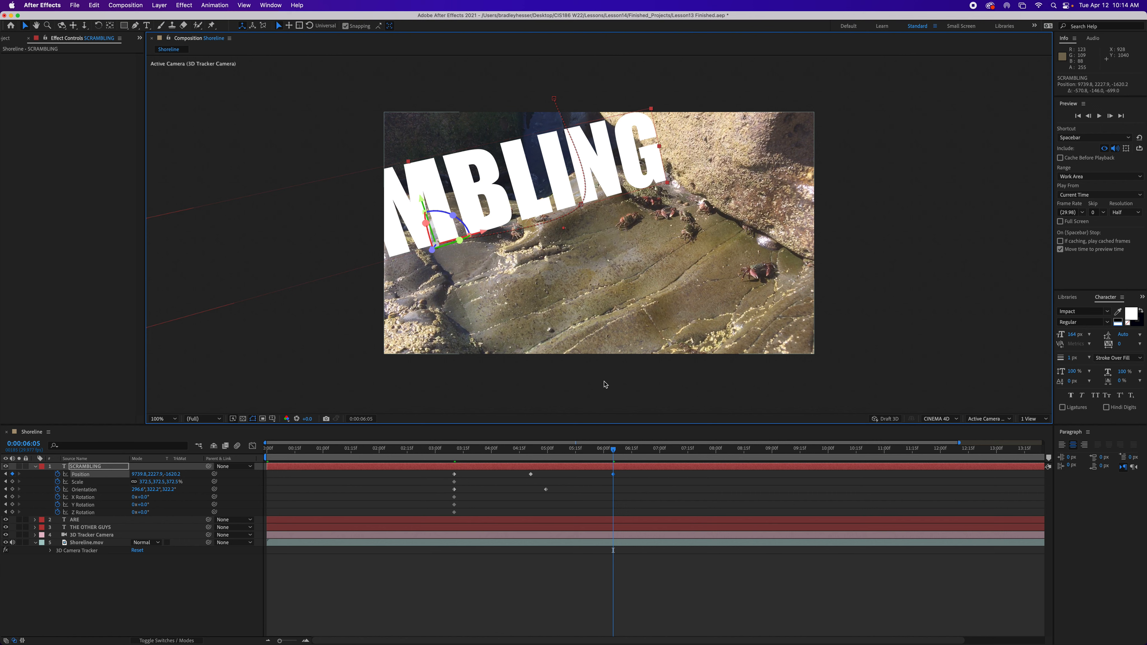
drag(612, 450, 669, 455)
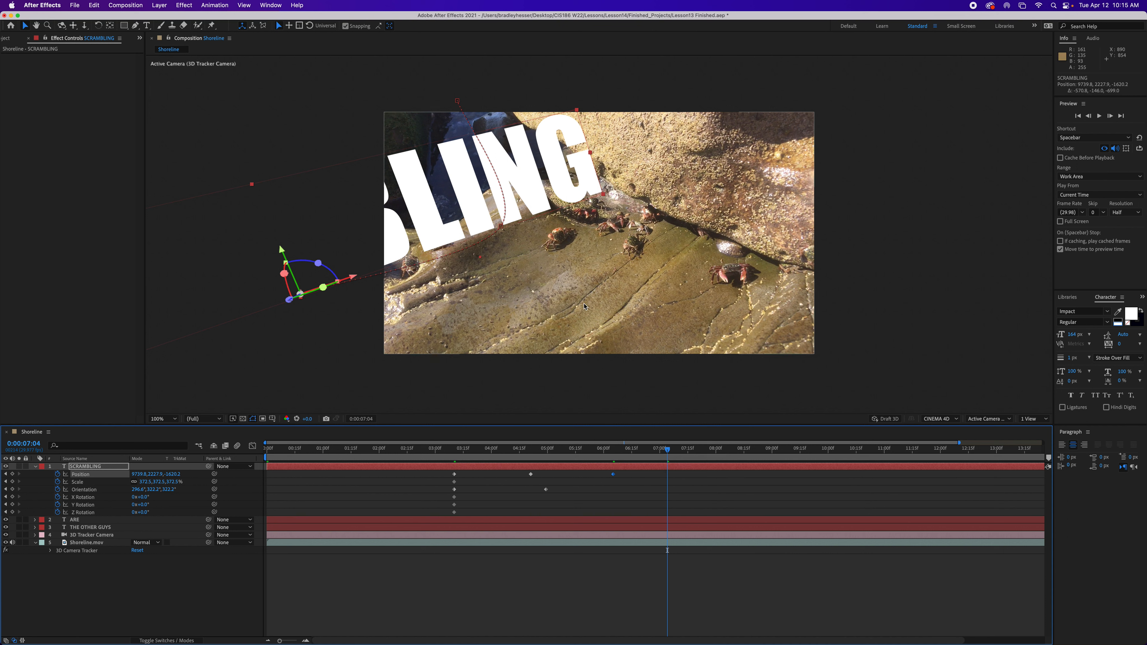
drag(530, 209, 487, 347)
Step: Scrub back through the timeline and preview the composition from its start to check SCRAMBLING's movement over the rocks
drag(667, 449, 480, 448)
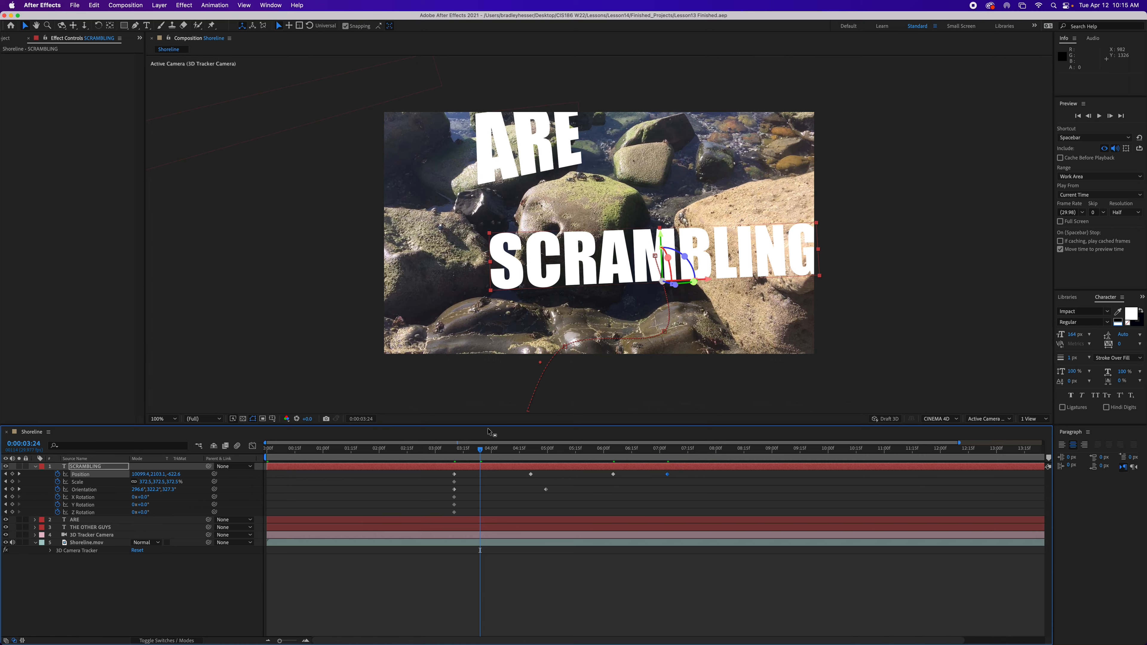
key(Home)
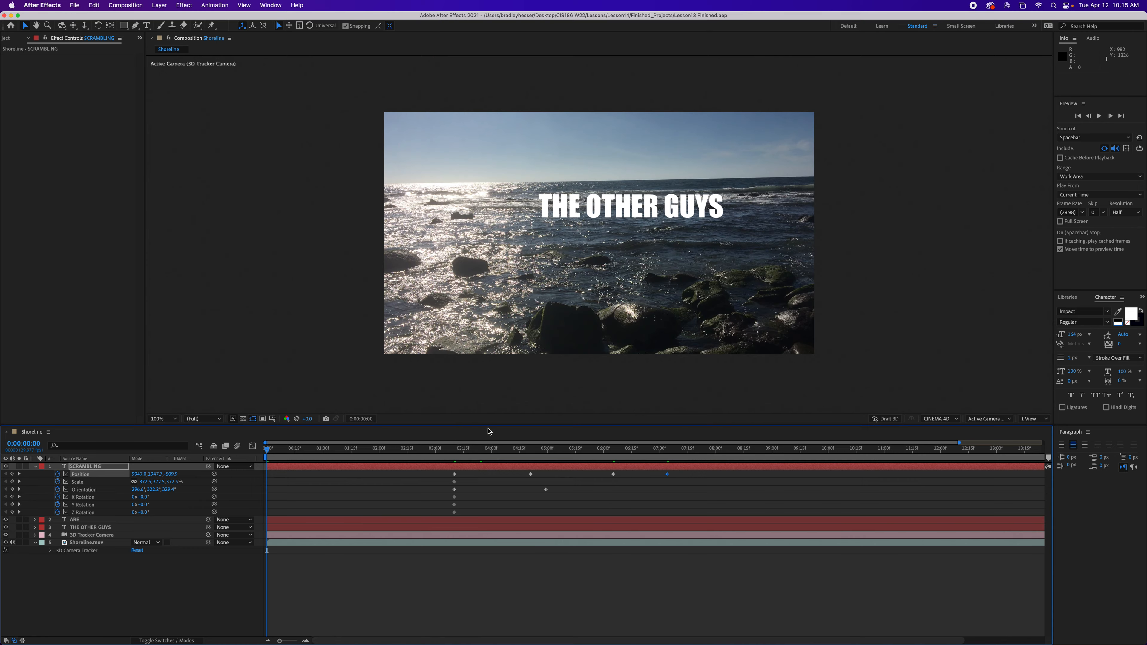
key(space)
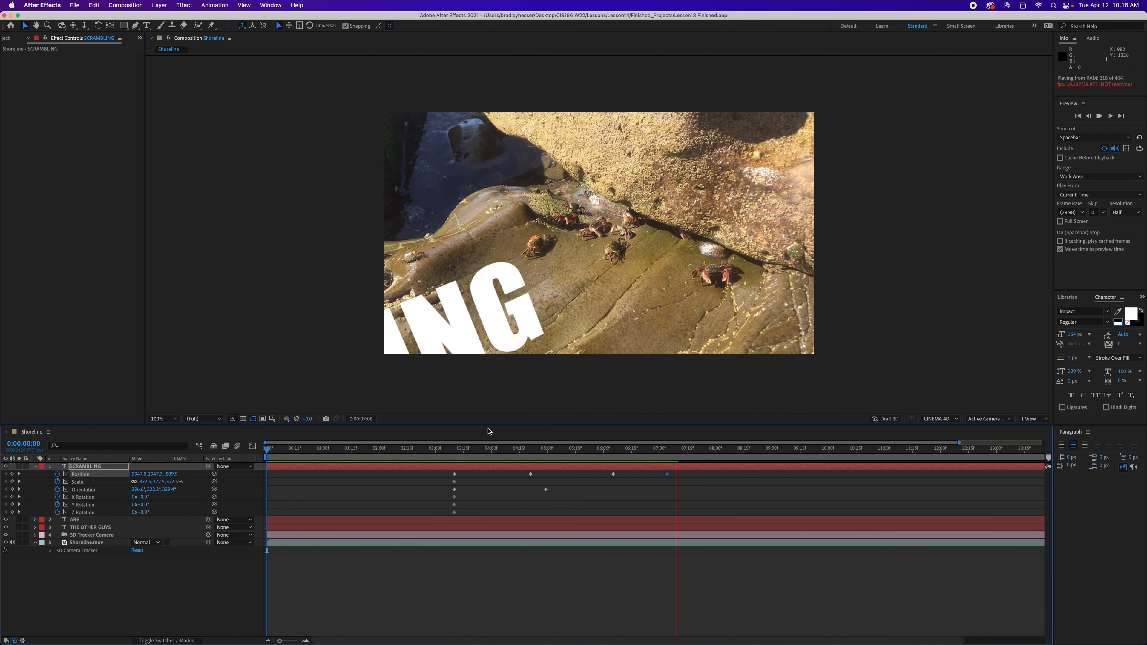
key(space)
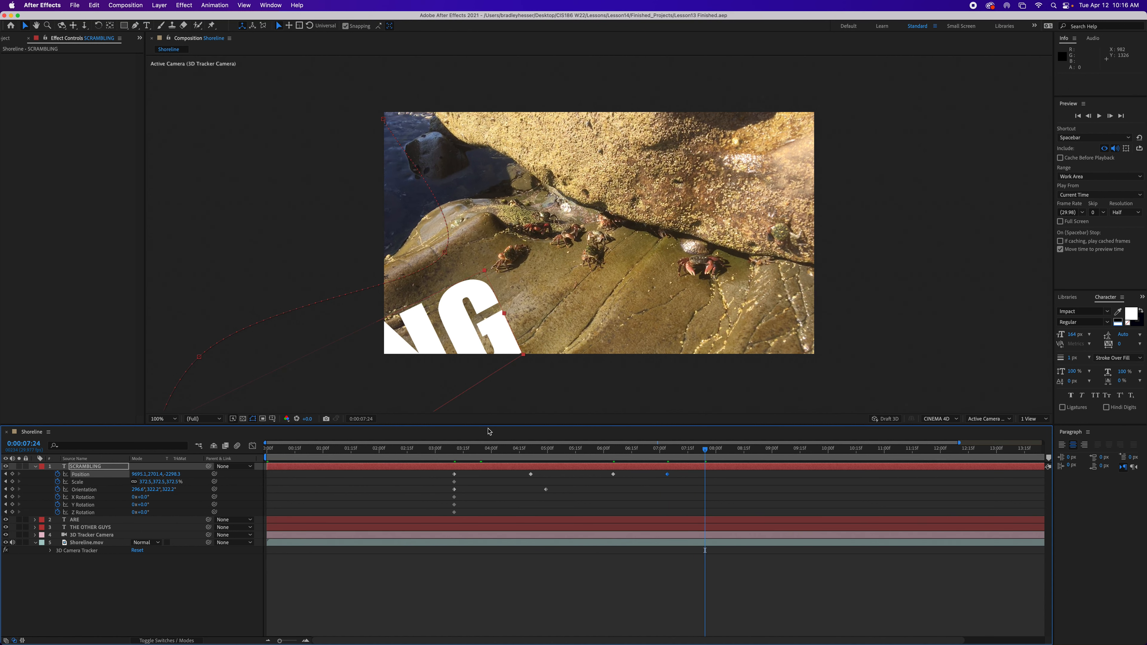
Step: Trim the in points of the ARE and SCRAMBLING layers to 0:00:02:03
click(24, 444)
text(203)
key(Return)
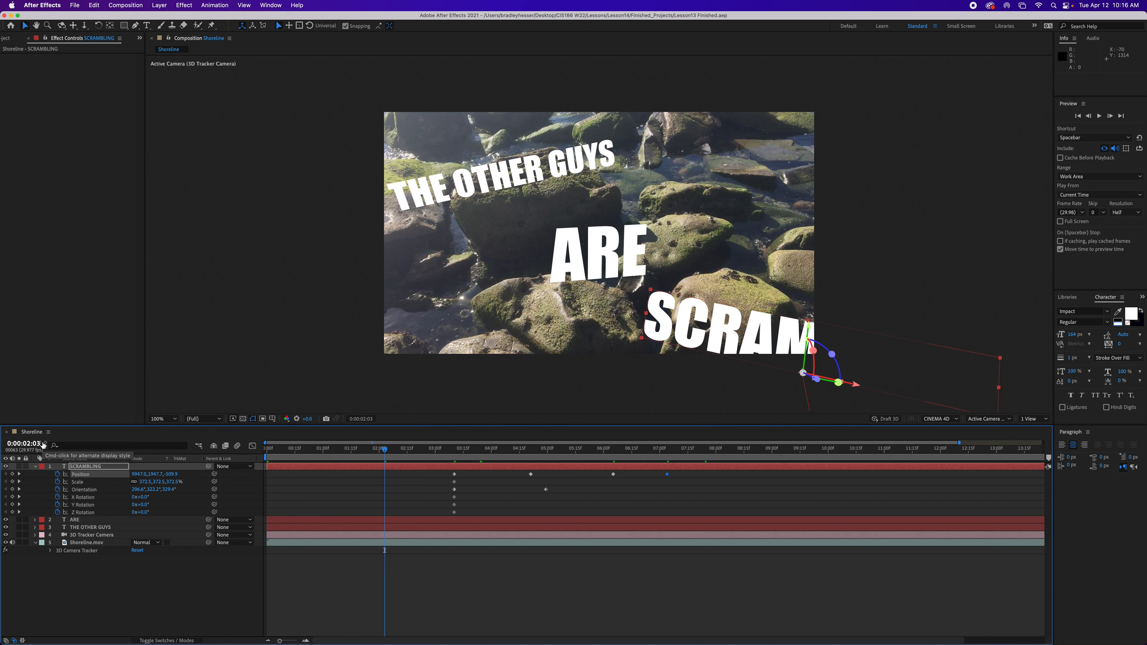
click(582, 266)
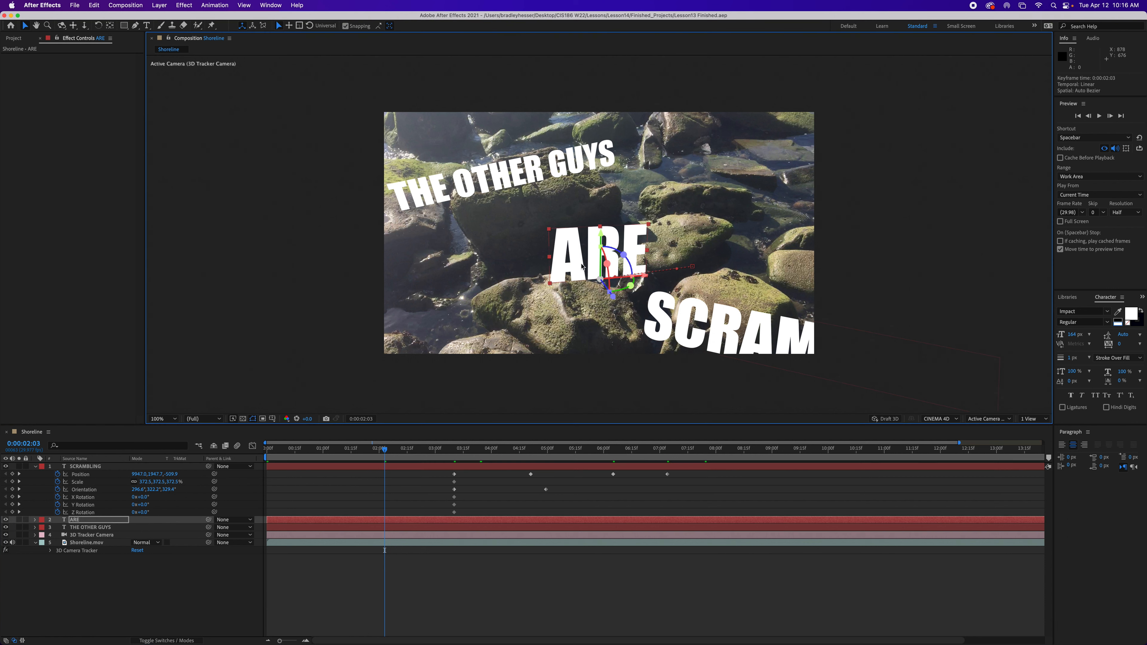
key(alt+bracketleft)
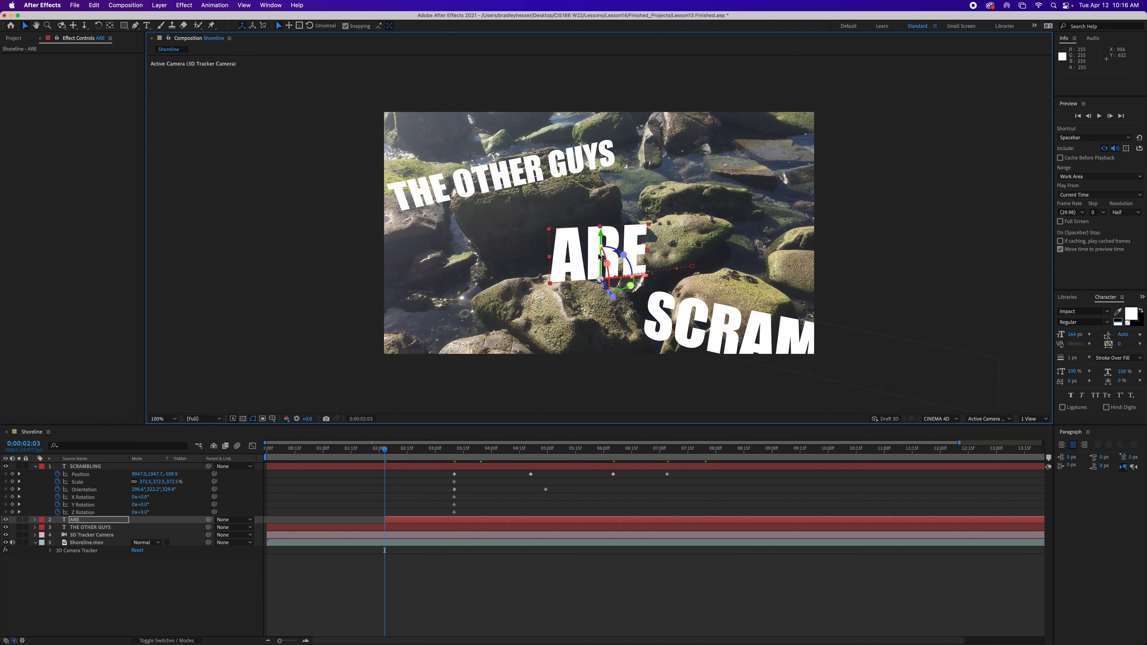
click(740, 334)
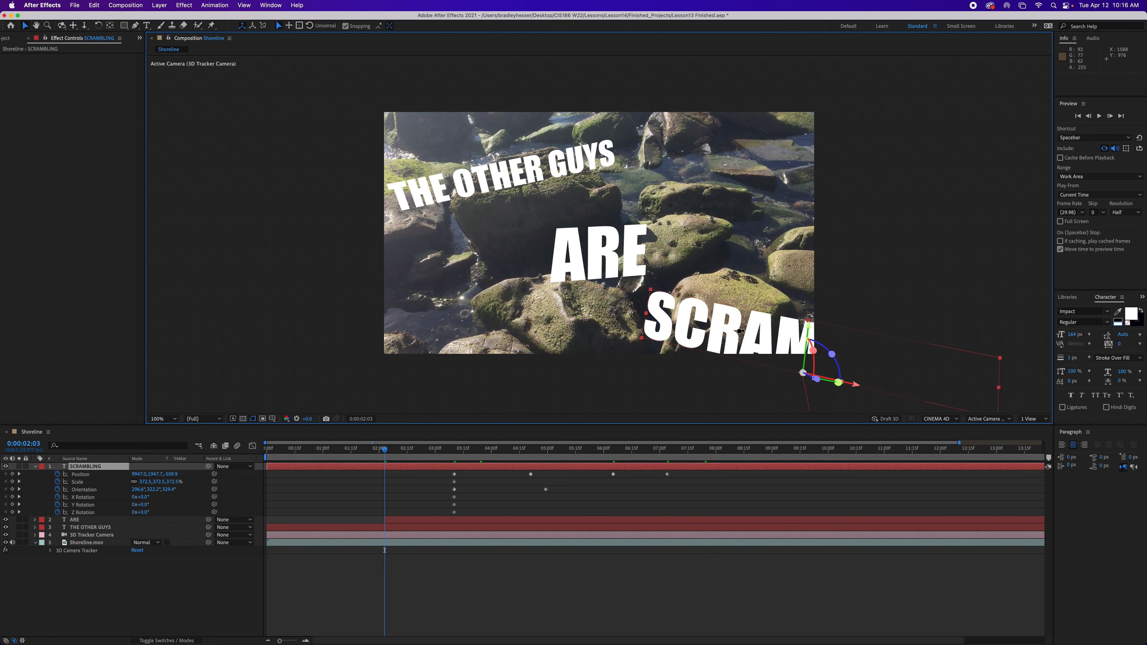
key(alt+bracketleft)
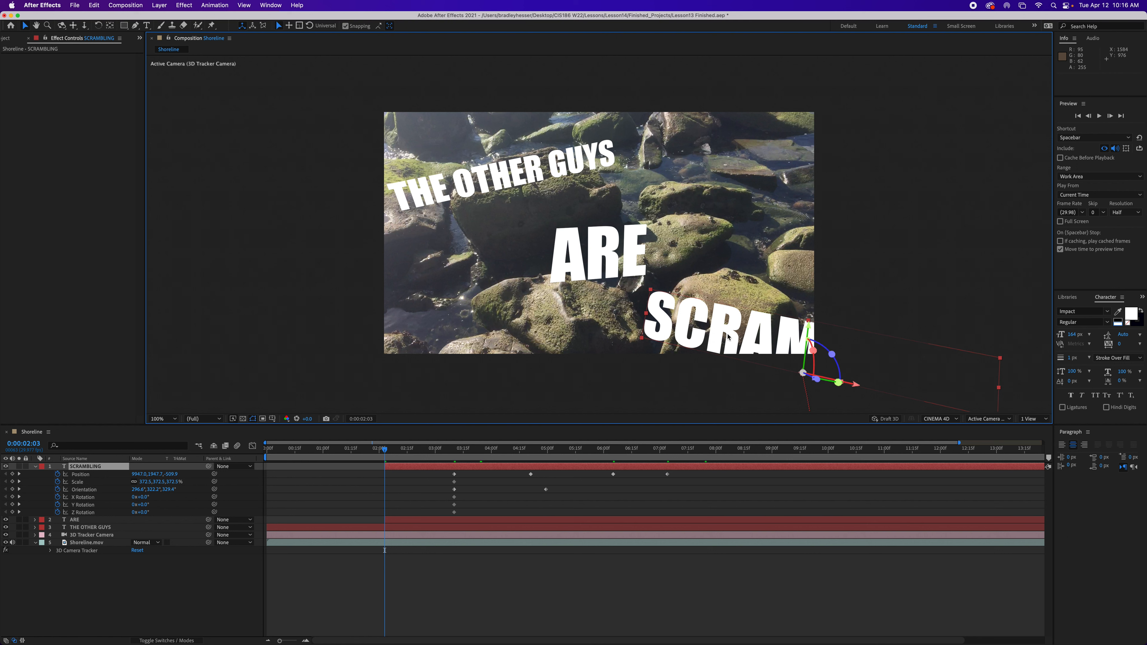
click(383, 450)
drag(383, 452, 385, 452)
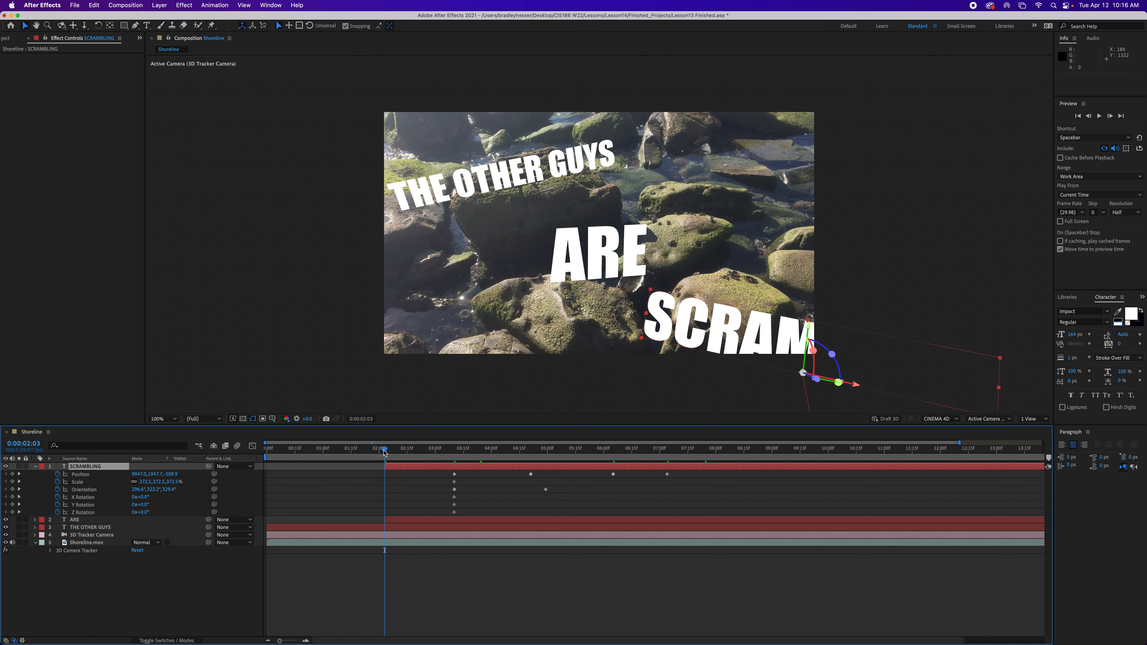
Step: Save the project and preview the composition from its start to check when ARE and SCRAMBLING appear
key(Home)
key(super+s)
key(space)
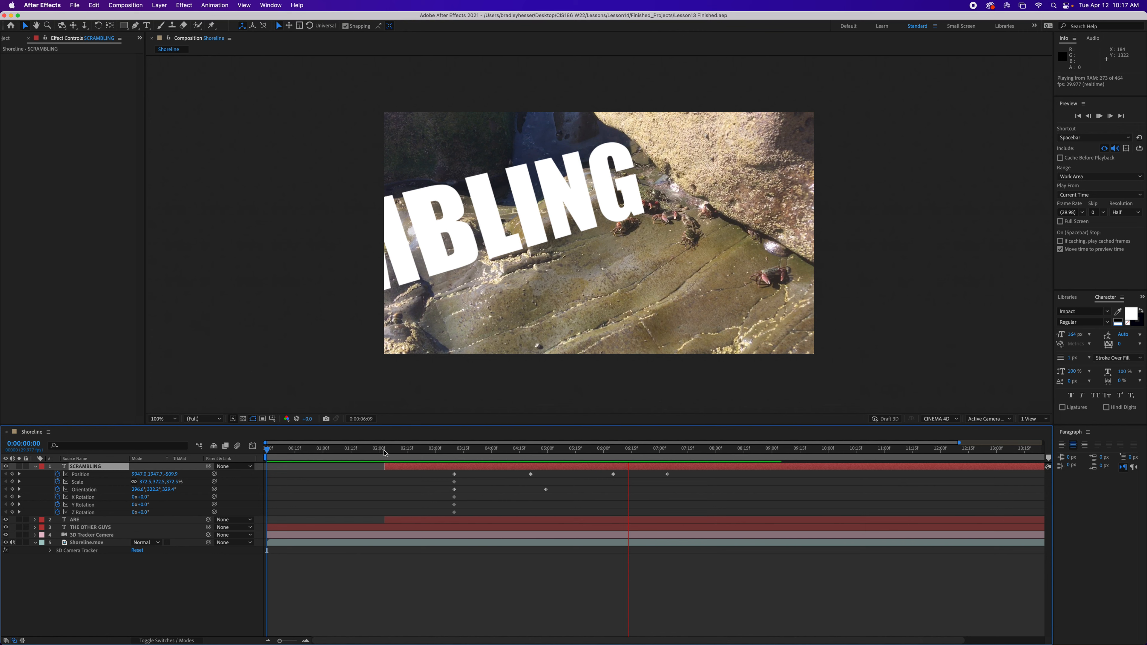
key(space)
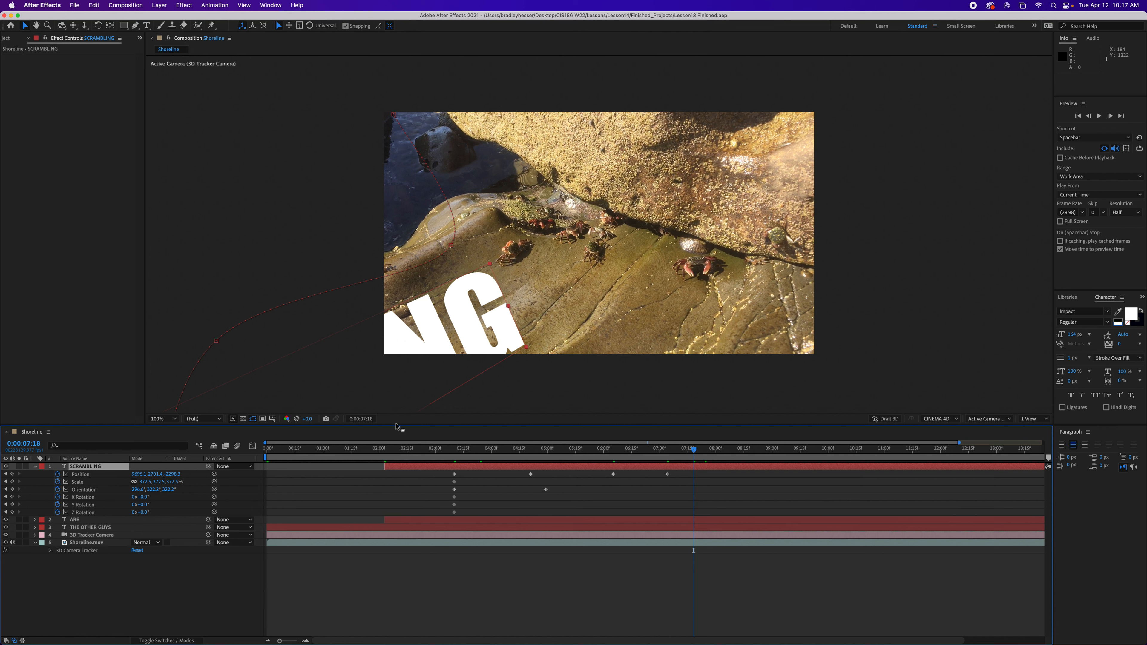
Step: At 0:00:06:06, create a solid from the 3D Camera Tracker's track points on the large tan rock beside the SCRAMBLING text
click(35, 445)
text(606)
key(Return)
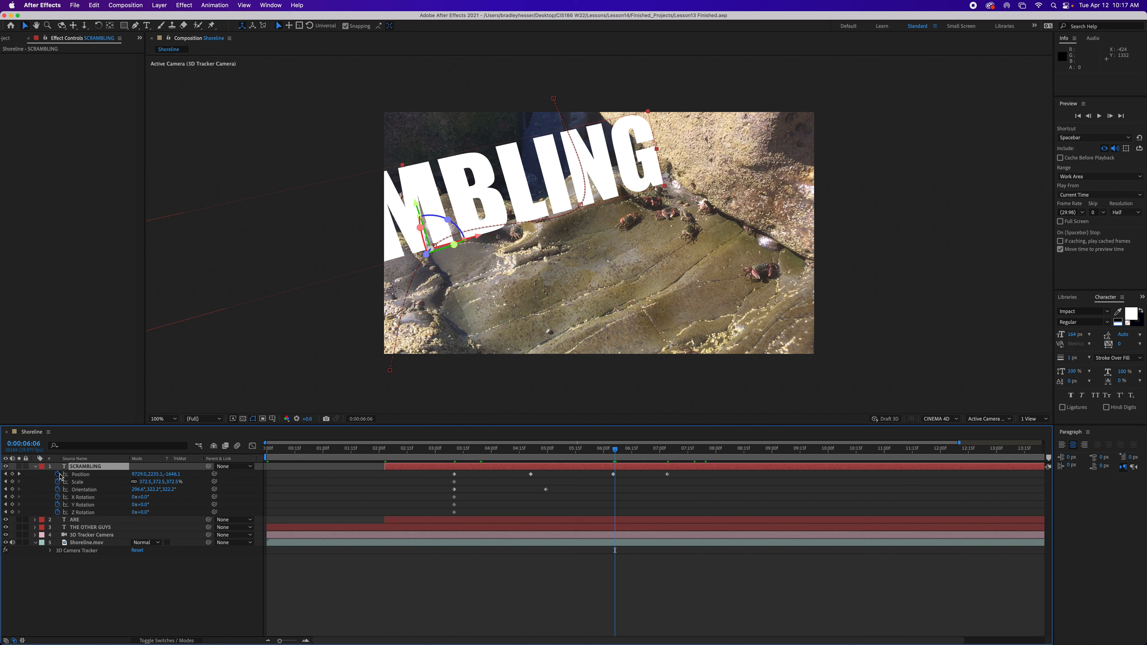
key(u)
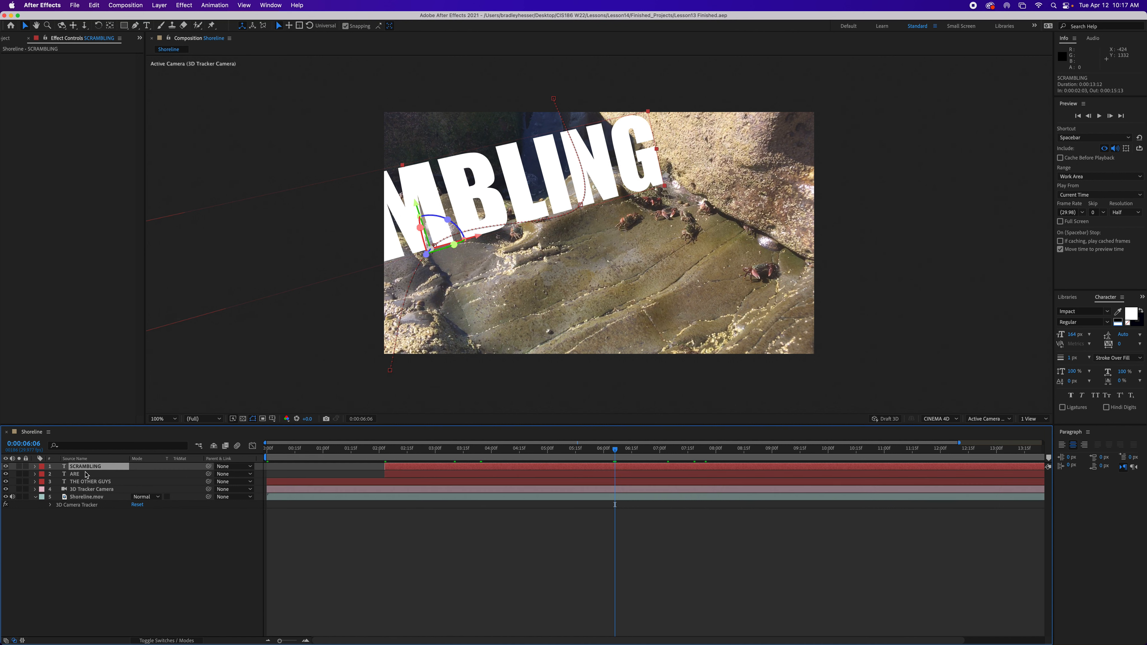
click(81, 506)
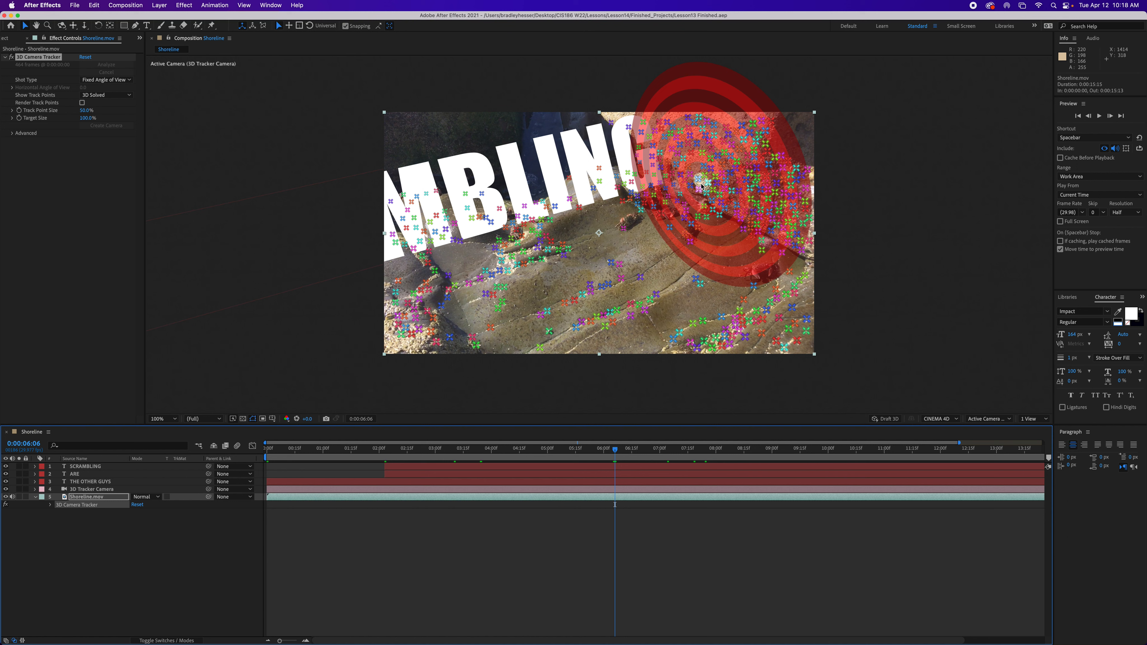
right_click(701, 186)
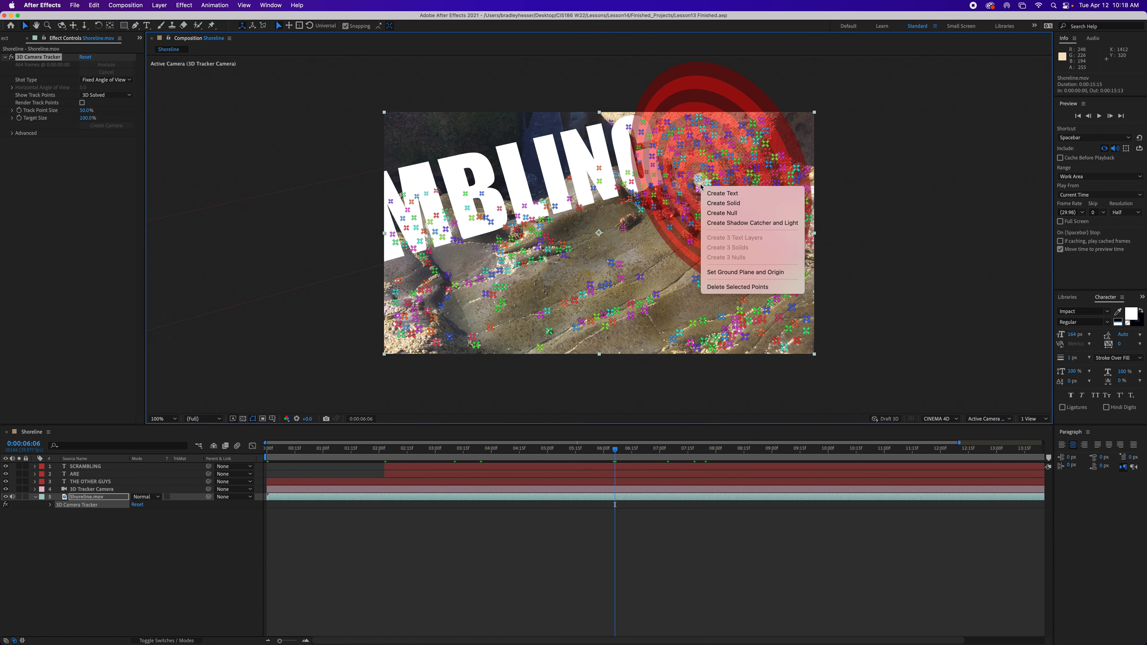
click(736, 208)
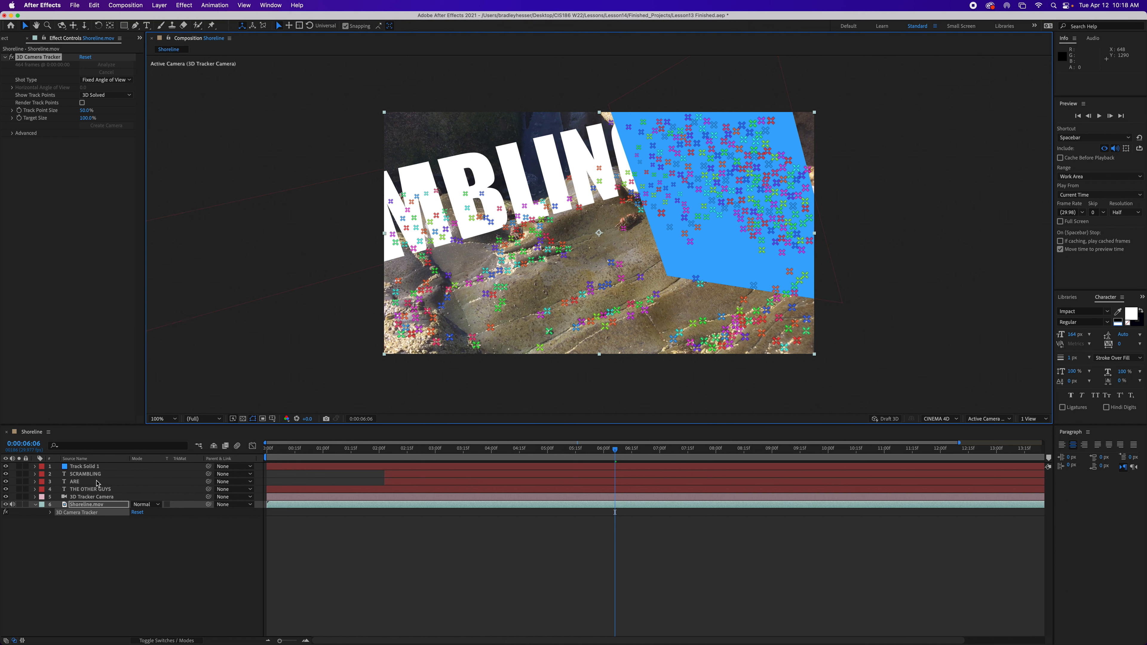
Step: Pre-compose the Track Solid 1 layer as Crab Quote 1, leaving all attributes in the Shoreline composition
click(80, 467)
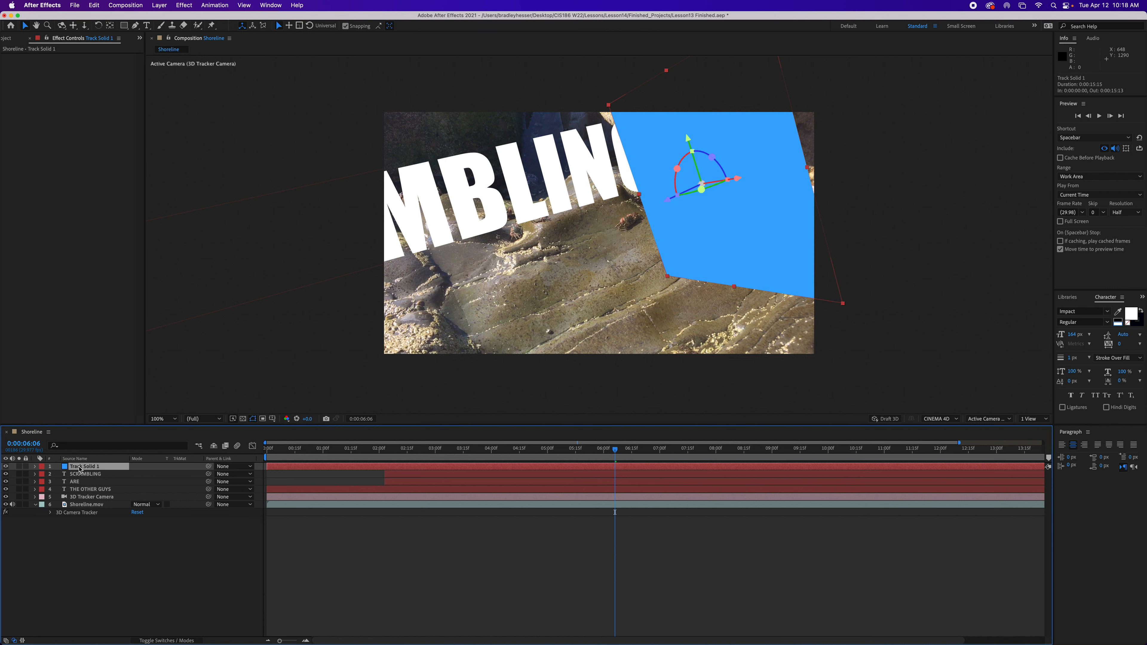
right_click(80, 468)
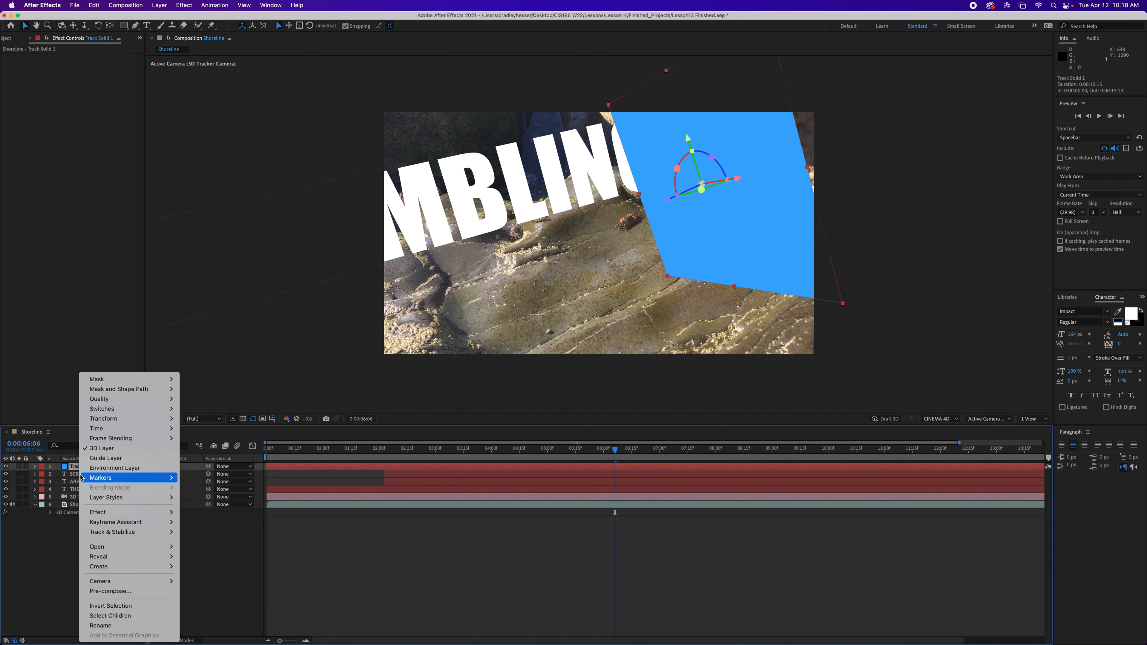
click(113, 592)
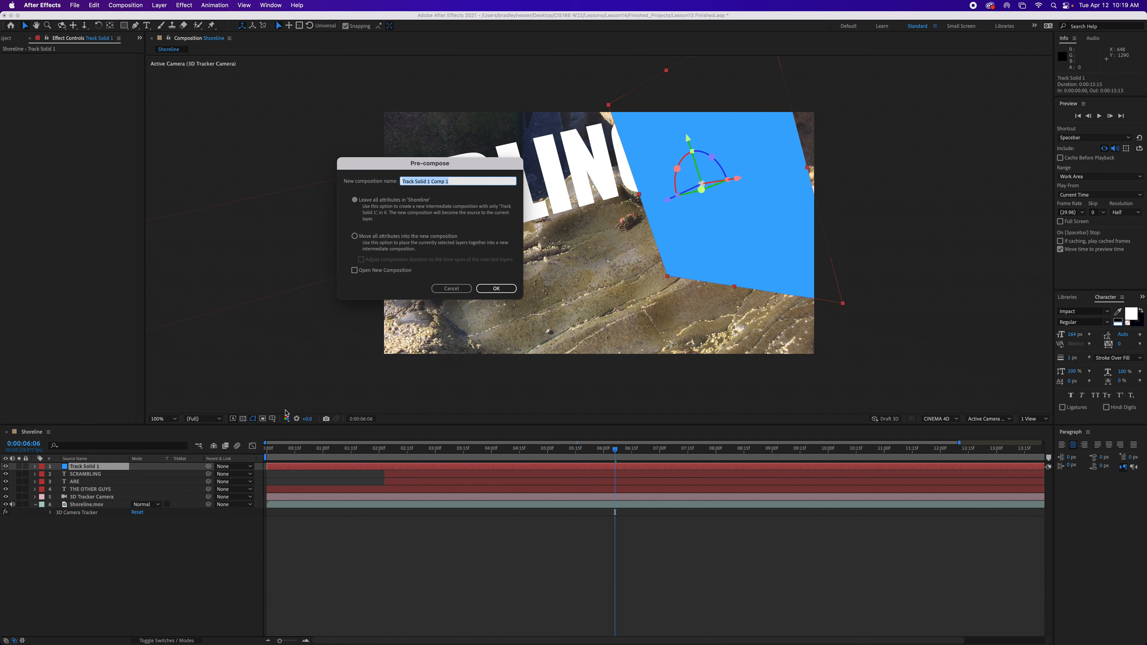
text(Crab Quote)
click(496, 289)
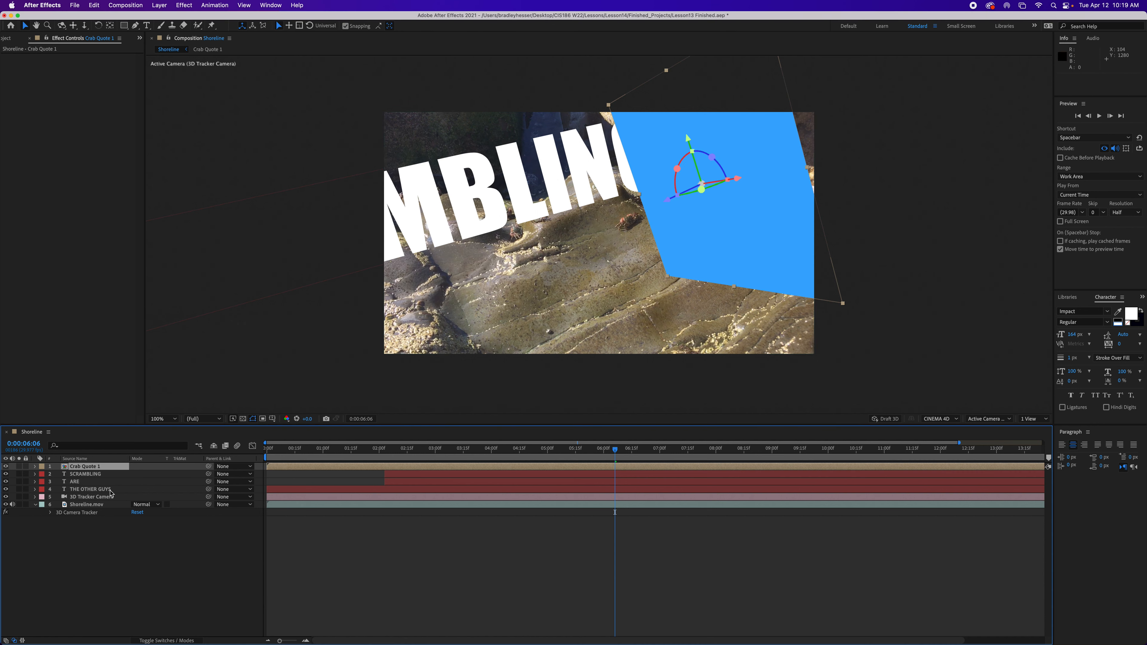
Step: Inside the Crab Quote 1 composition, delete the blue track solid and add Quote1.psd in its place
double_click(64, 468)
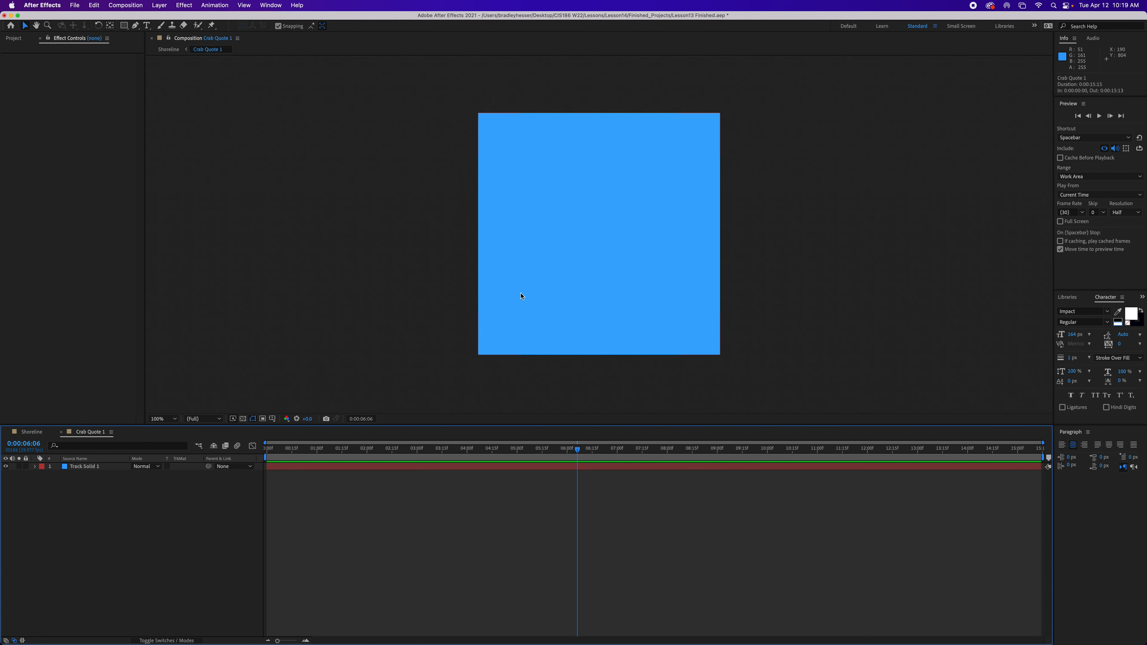
click(80, 468)
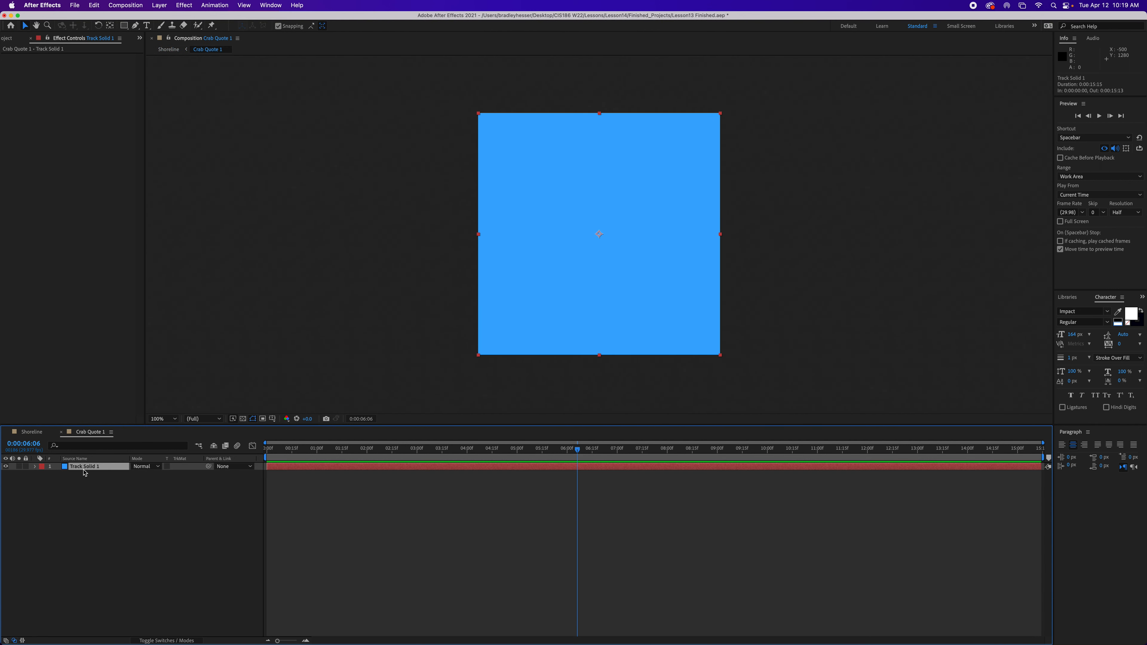
key(Delete)
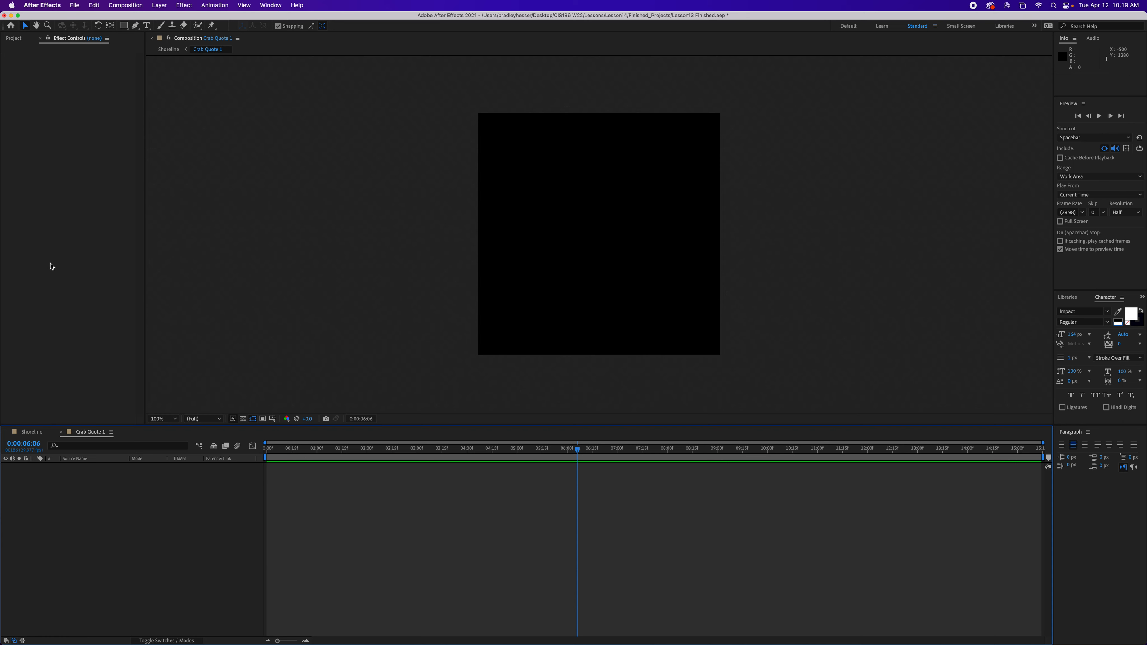
click(16, 40)
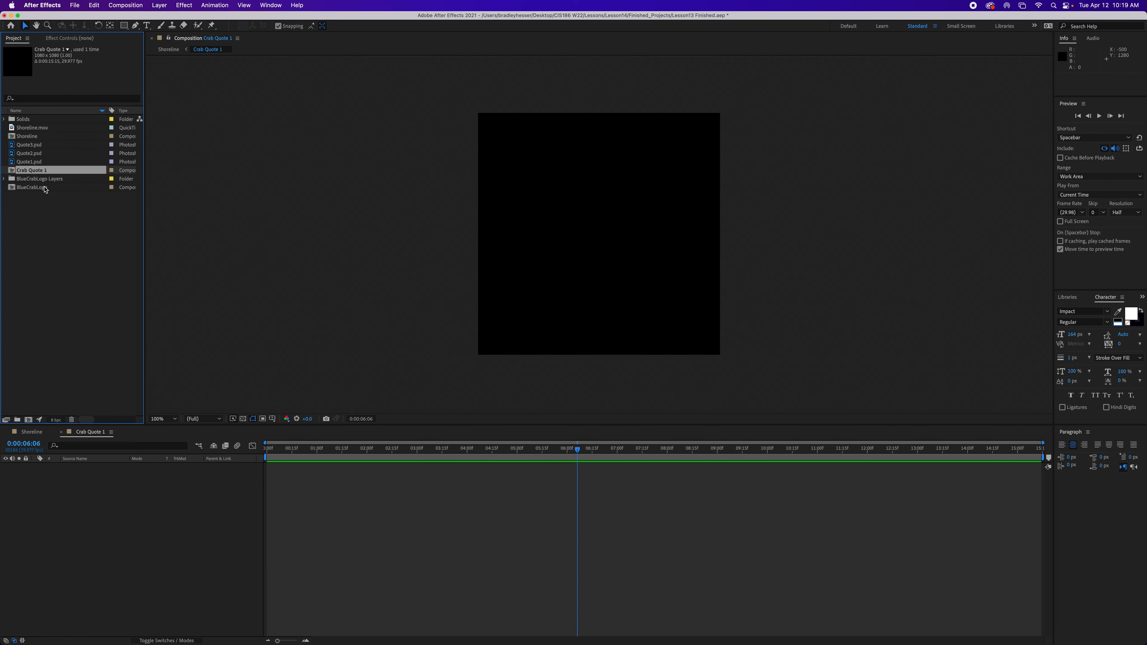
click(26, 162)
drag(26, 163, 116, 541)
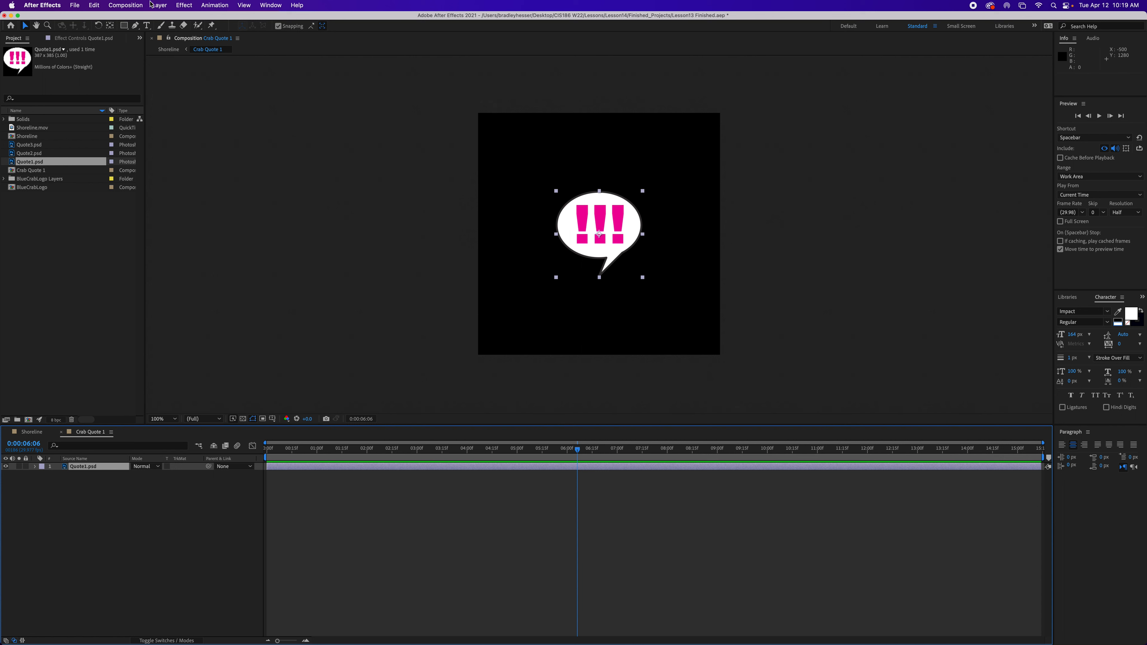
Step: Fit the Quote1.psd speech bubble to the width of the Crab Quote 1 composition
click(159, 5)
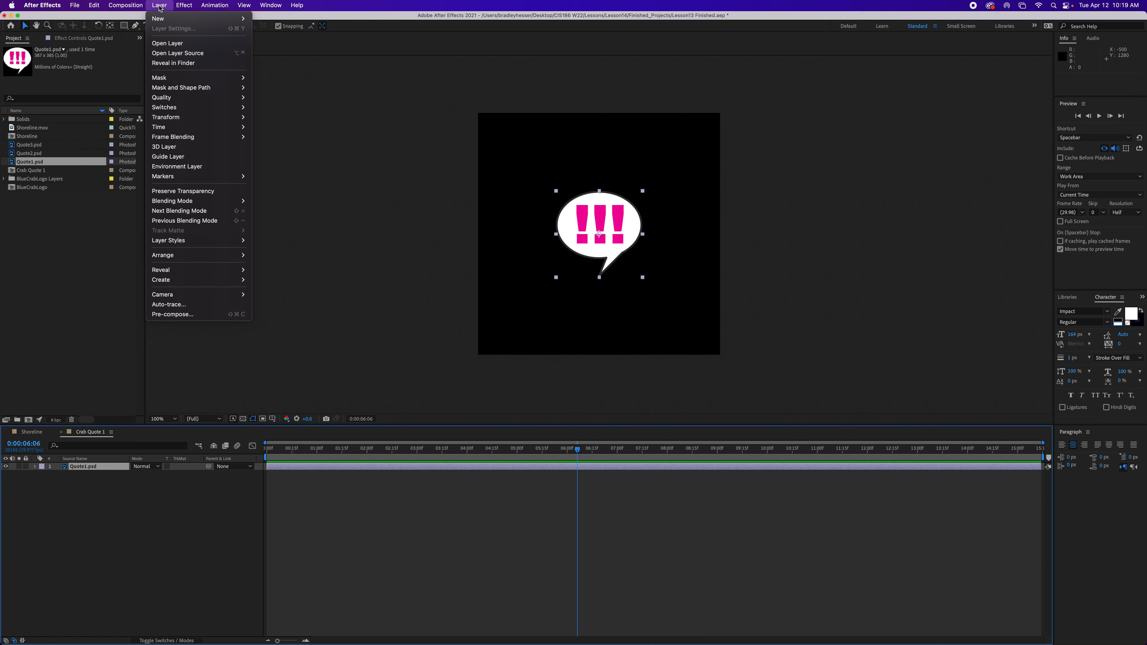
mouse_move(211, 119)
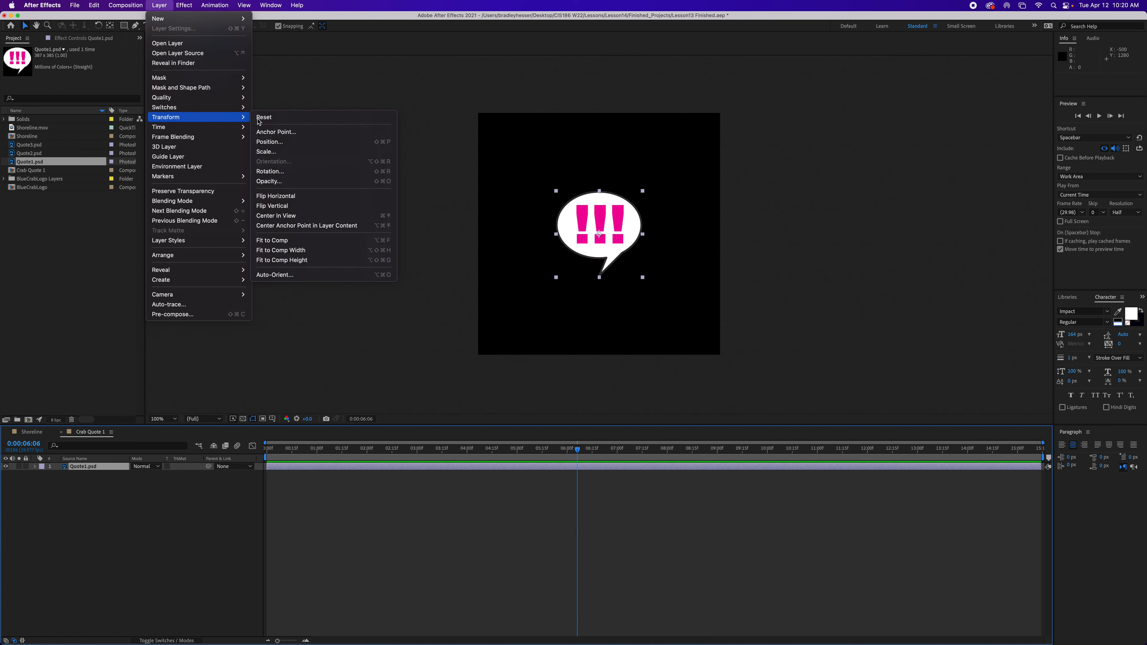
click(300, 253)
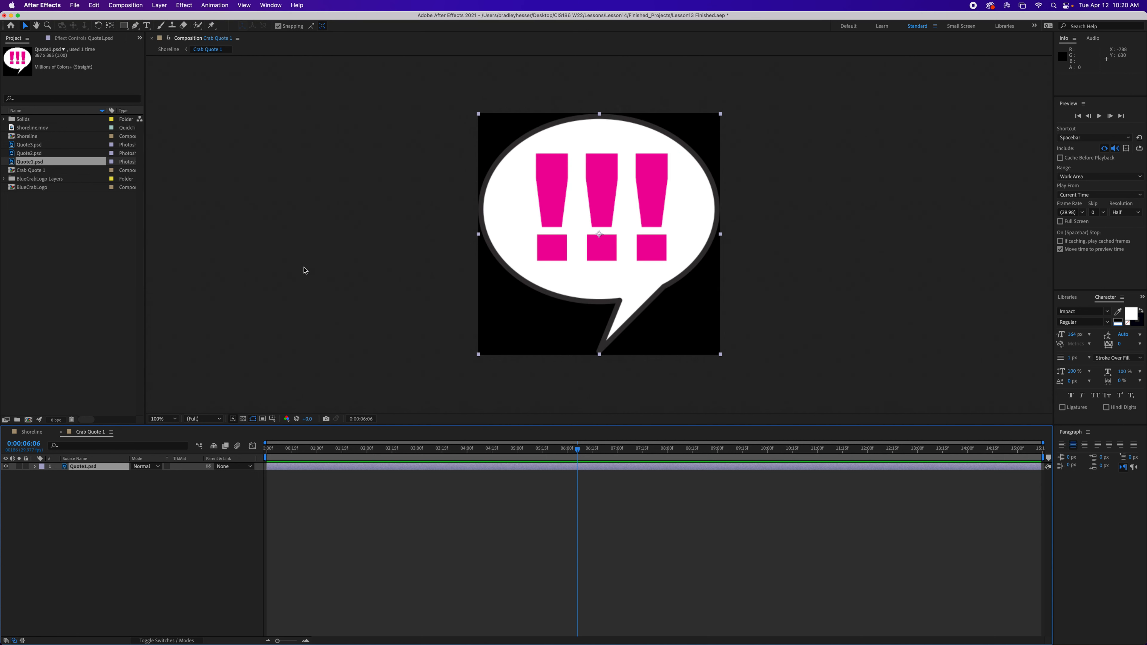
click(89, 491)
Step: In the Shoreline composition, scale Crab Quote 1 to 22% and set its orientation to about 344.0°, 42.8°, 339.5°
click(36, 434)
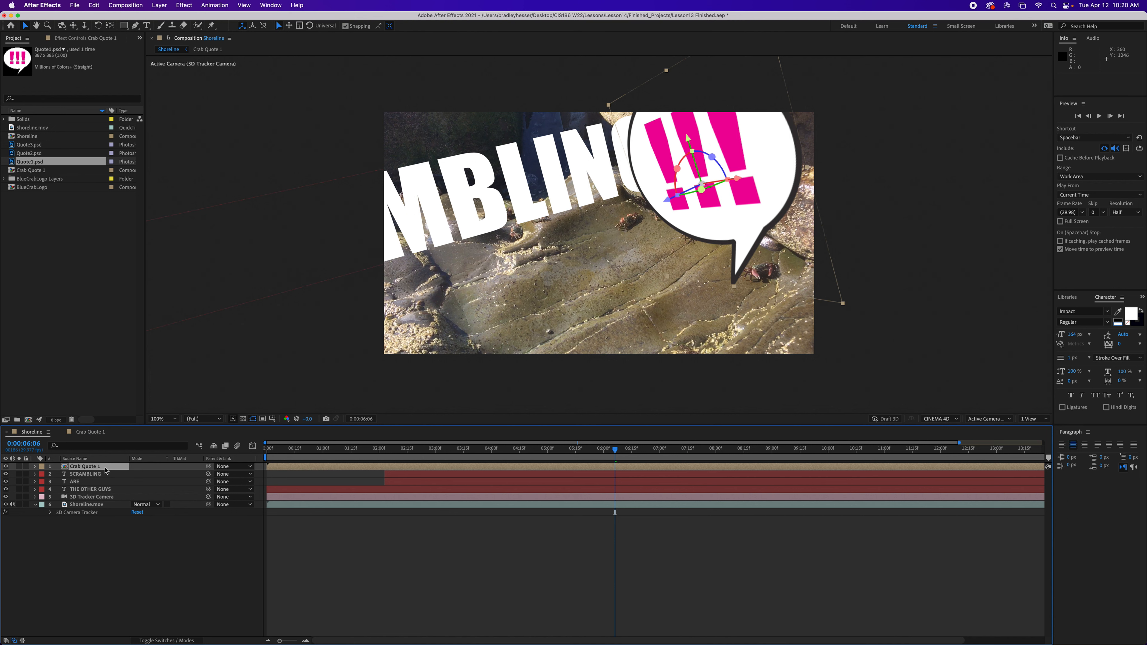
key(r)
key(shift+p)
key(shift+s)
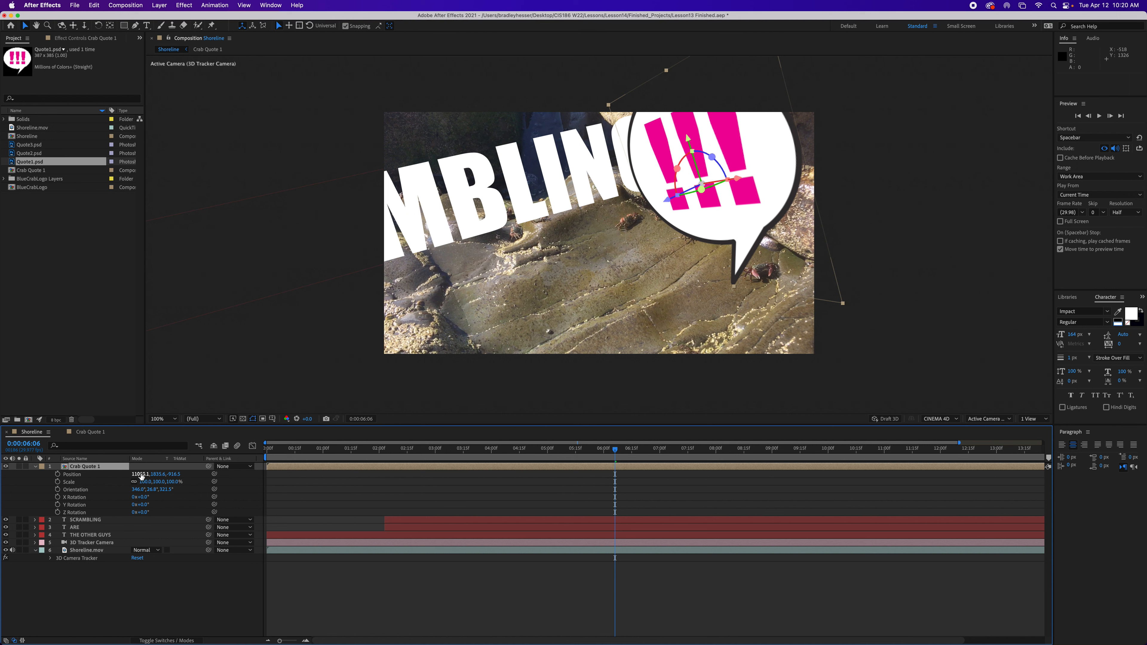
mouse_move(137, 490)
mouse_down()
mouse_move(179, 493)
mouse_move(127, 481)
mouse_move(141, 482)
mouse_up()
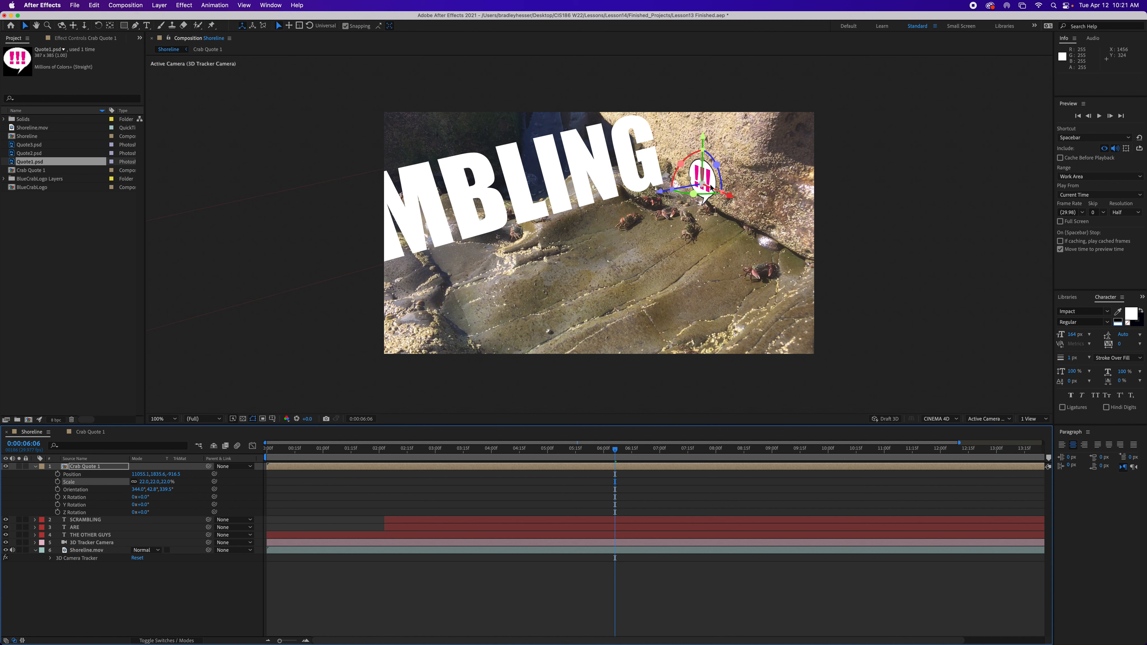
Step: Move the Crab Quote 1 bubble above the crabs beside SCRAMBLING's final G, at about 10764.1, 2473.2, -502.3
drag(709, 182, 636, 184)
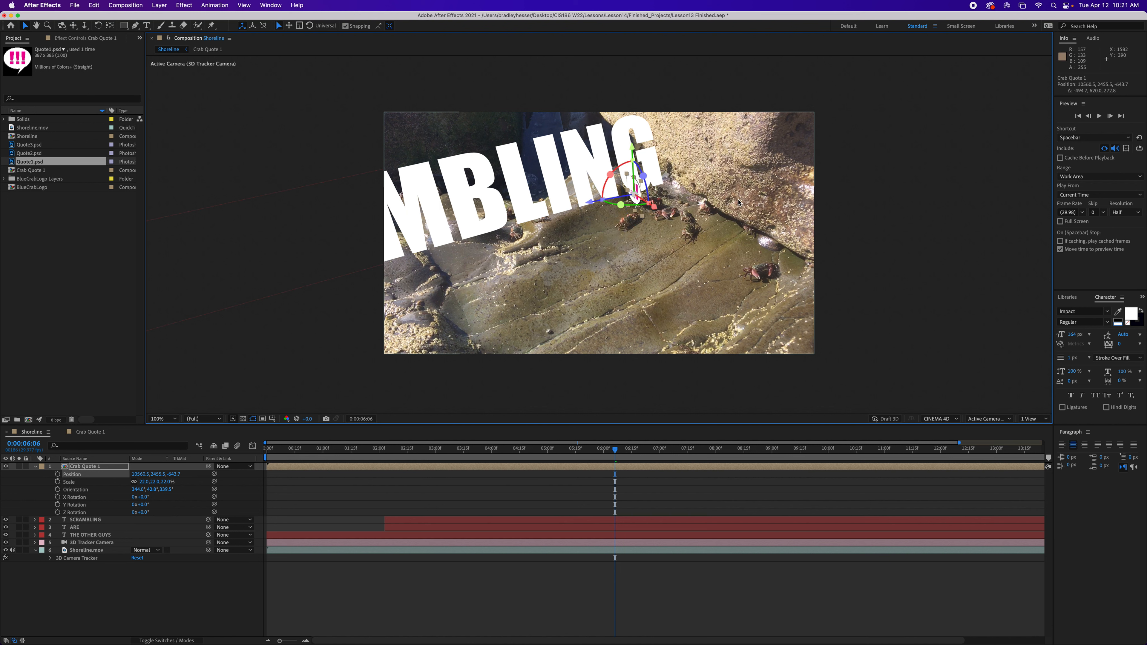
drag(590, 200, 639, 195)
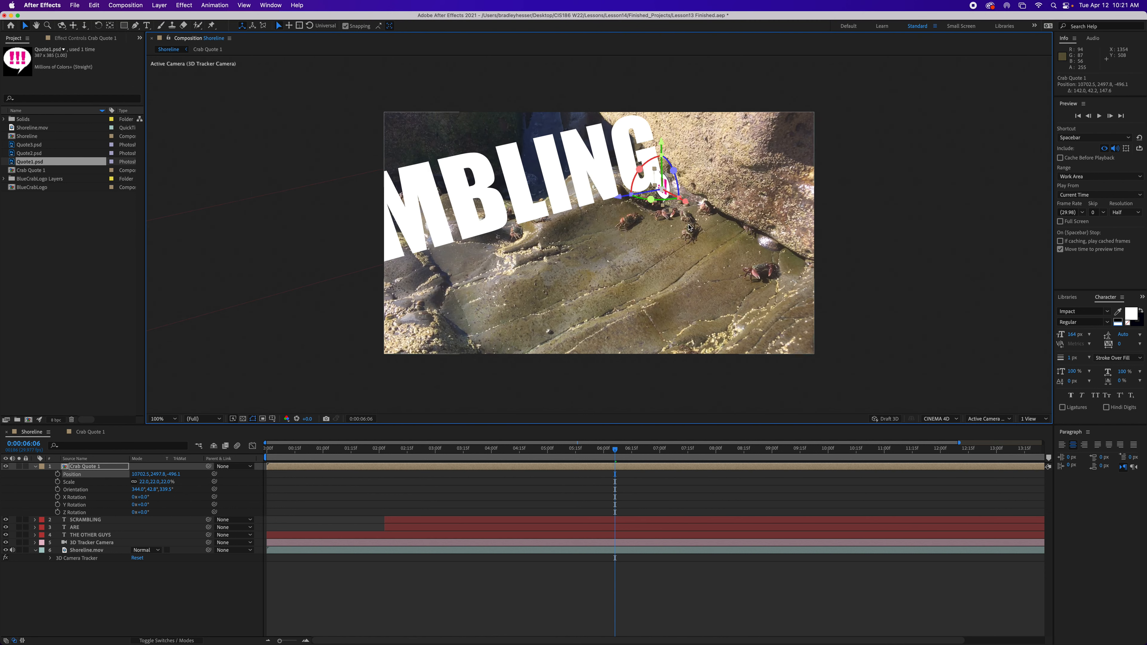
drag(685, 202, 631, 200)
click(732, 191)
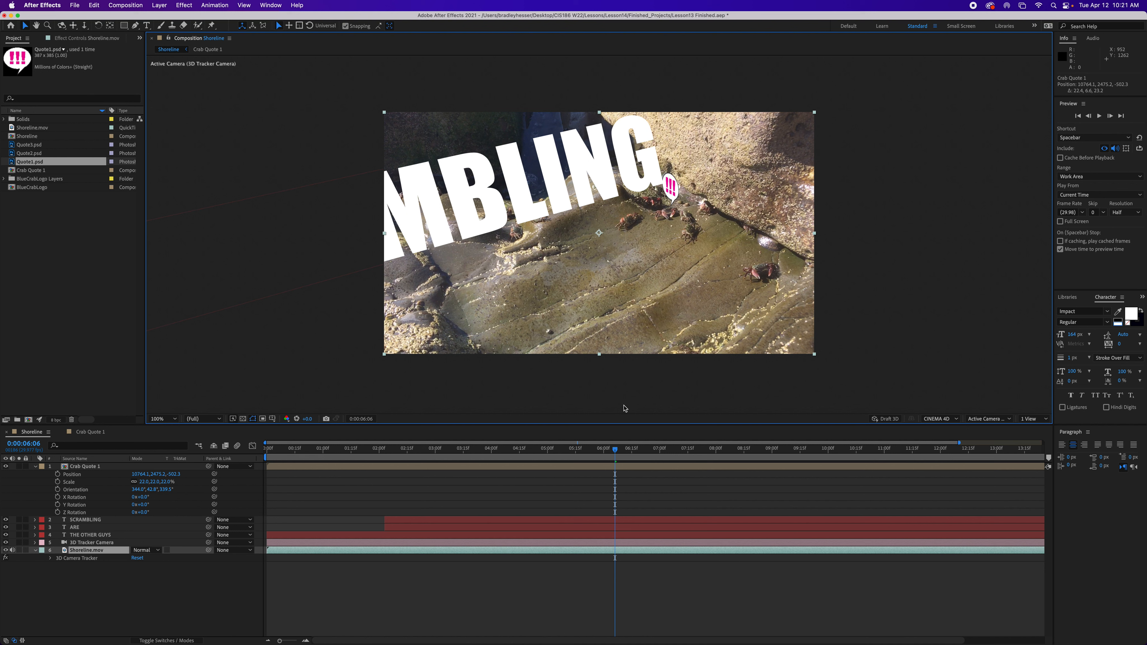
Step: At SCRAMBLING's 0:00:06:05 Position keyframe, move the text down the rock, away from the crabs, to about 9718.7, 2566.8, -2250.8
click(96, 520)
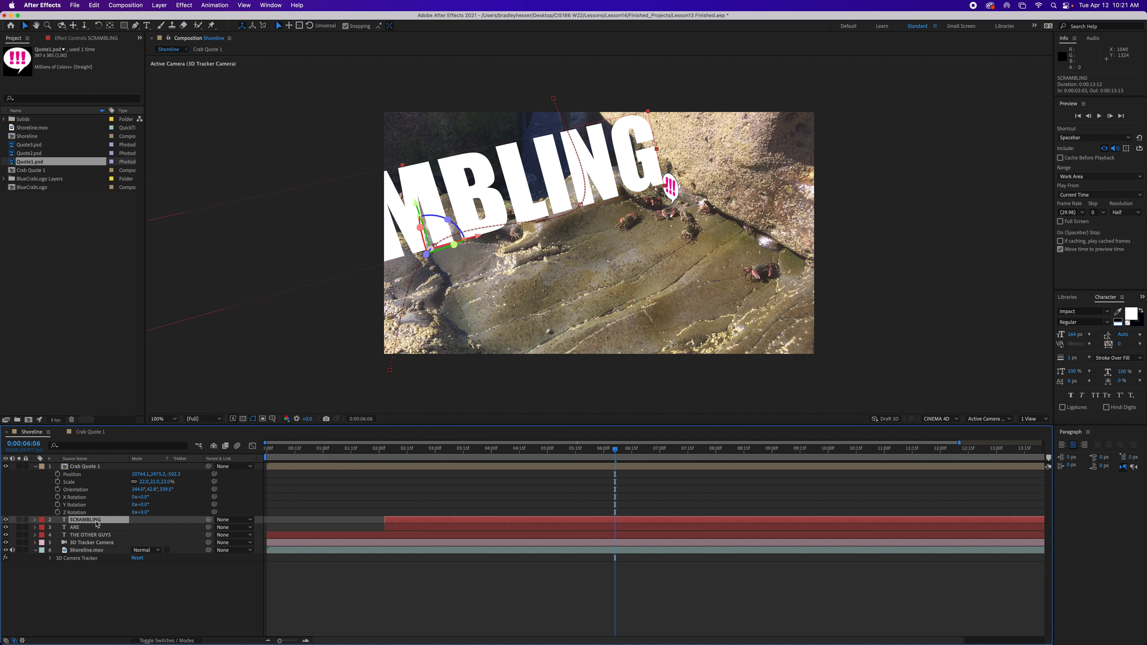
key(p)
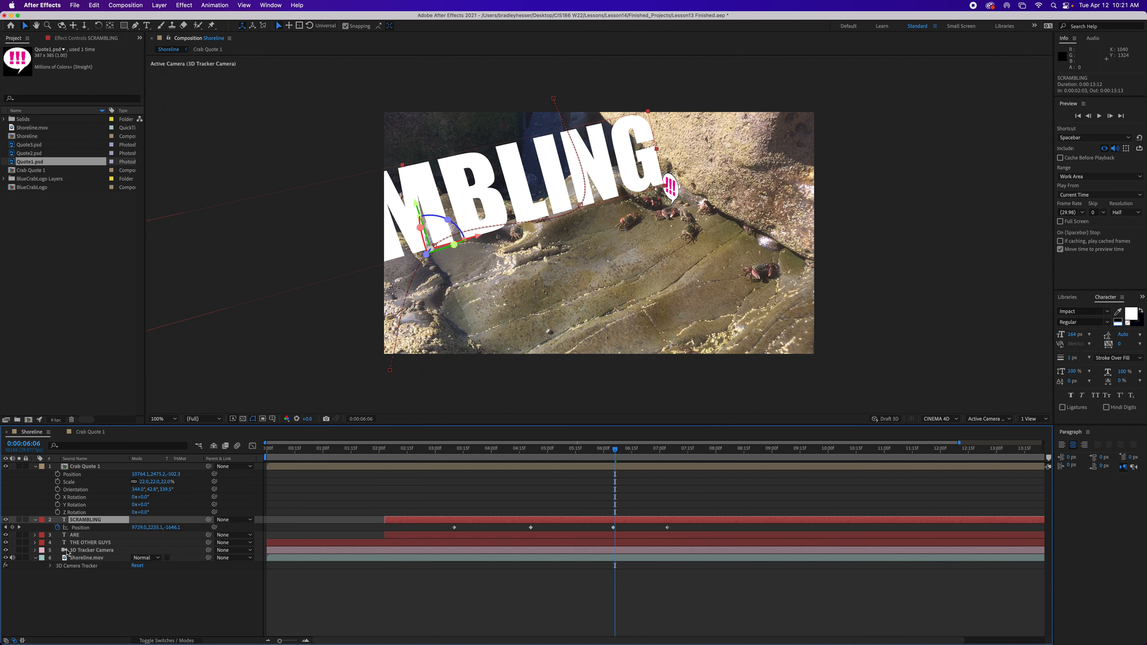
click(6, 527)
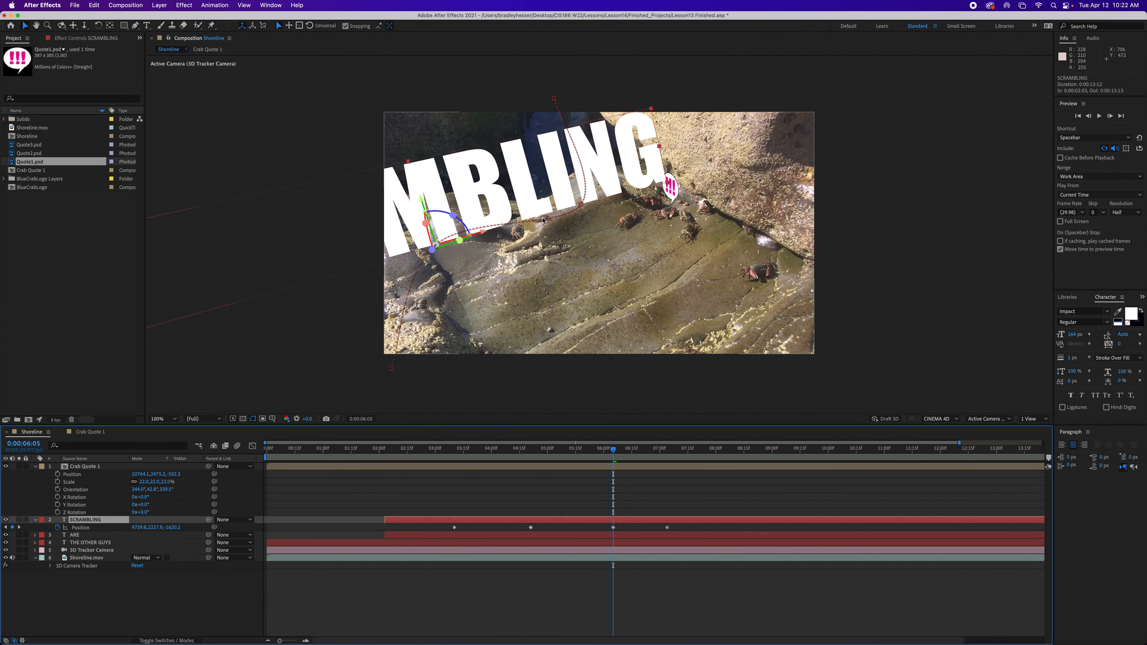
drag(528, 201, 484, 309)
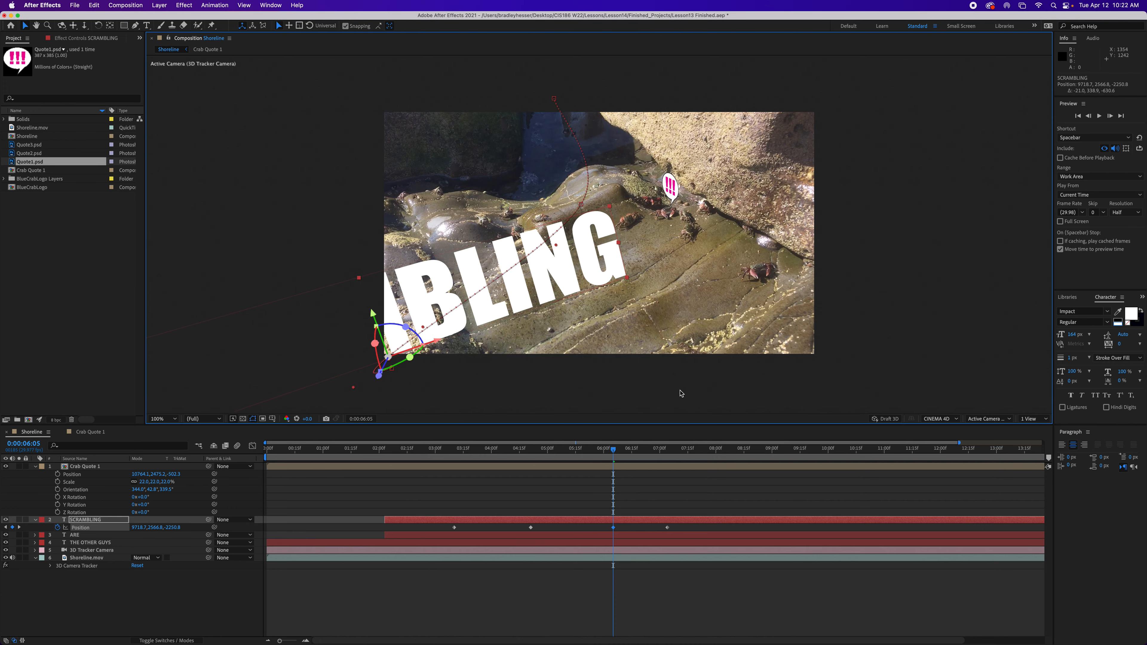
Step: Check SCRAMBLING's movement up to 0:00:07:16, and lower it further at its 0:00:06:05 Position keyframe to about 9741.1, 2690.0, -2458.5
drag(613, 450, 668, 448)
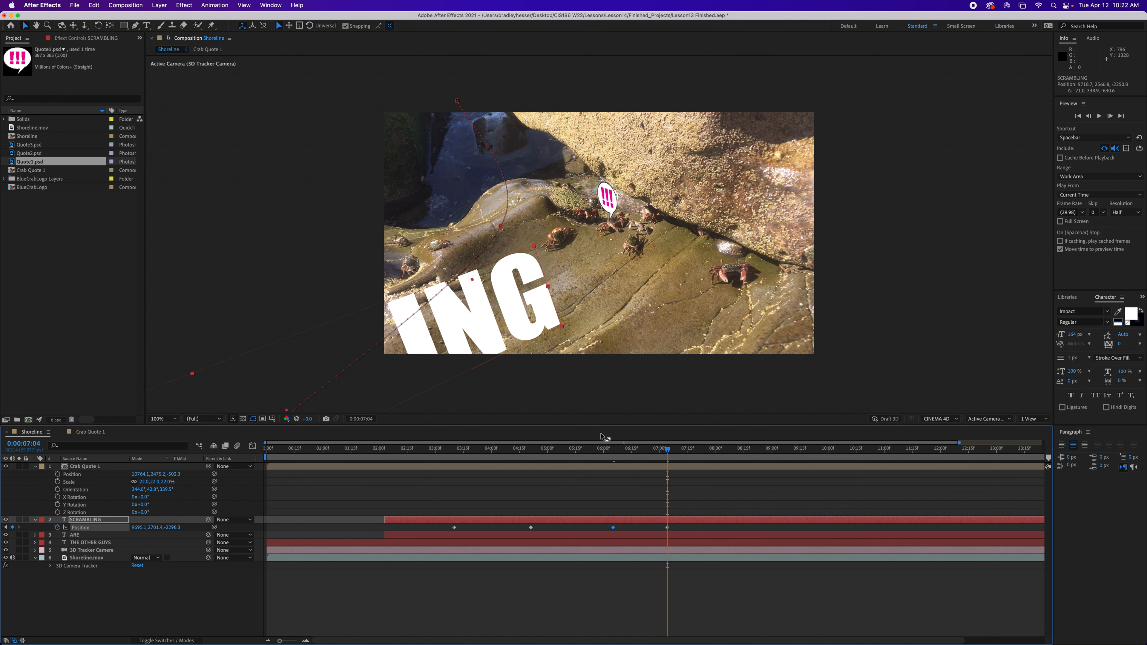
drag(668, 453, 688, 452)
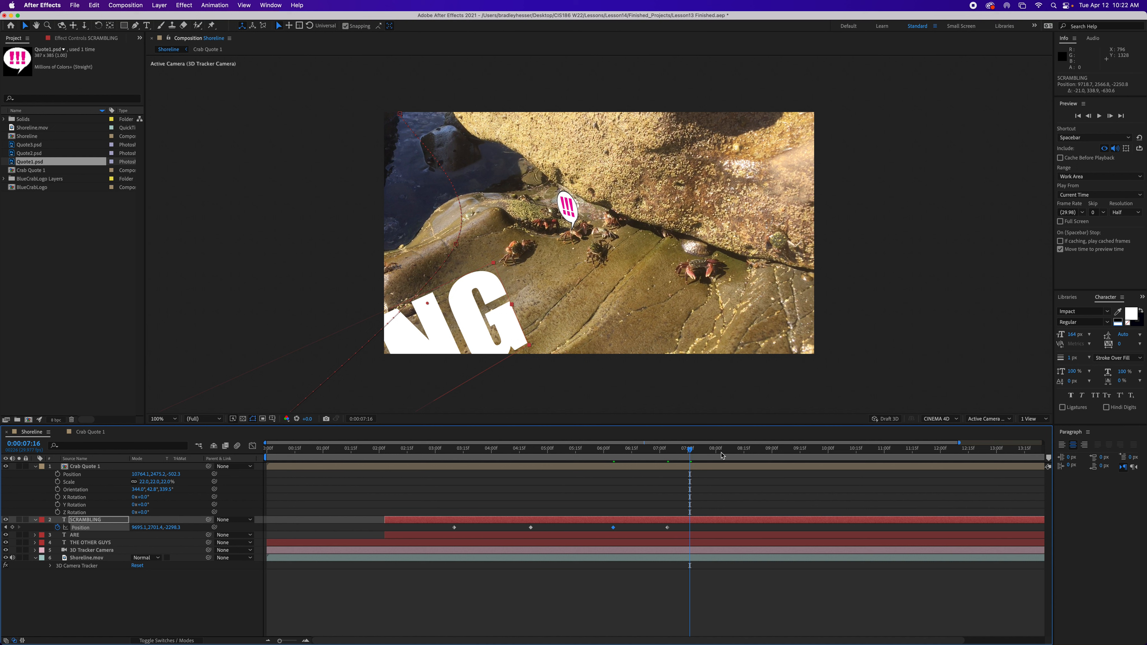
drag(679, 451, 616, 452)
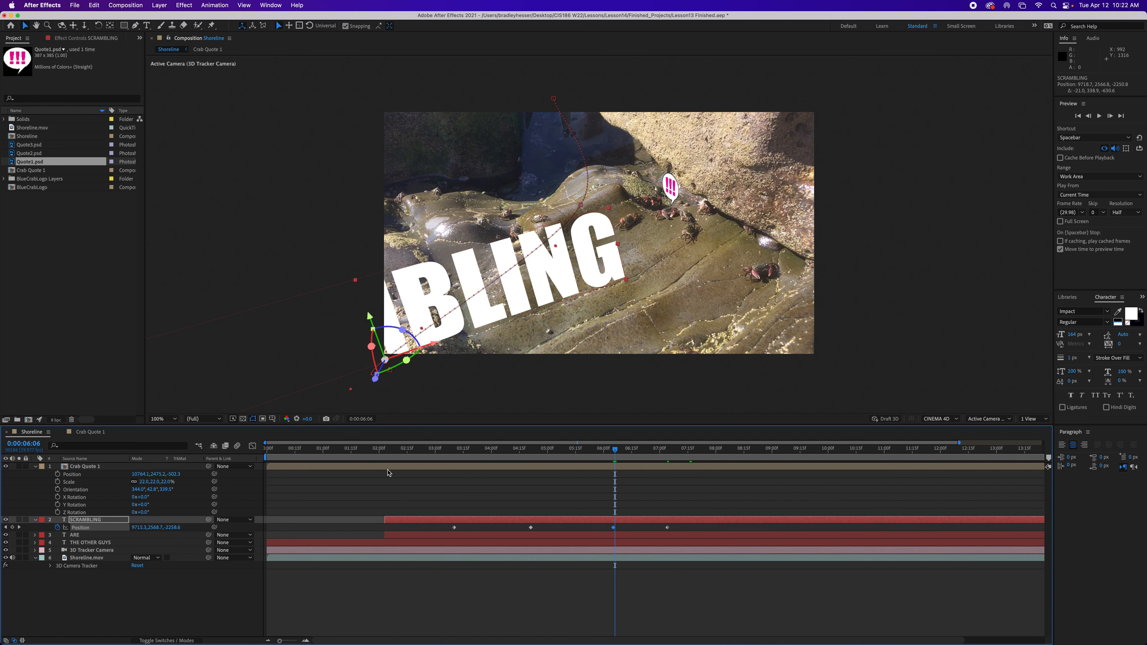
click(5, 527)
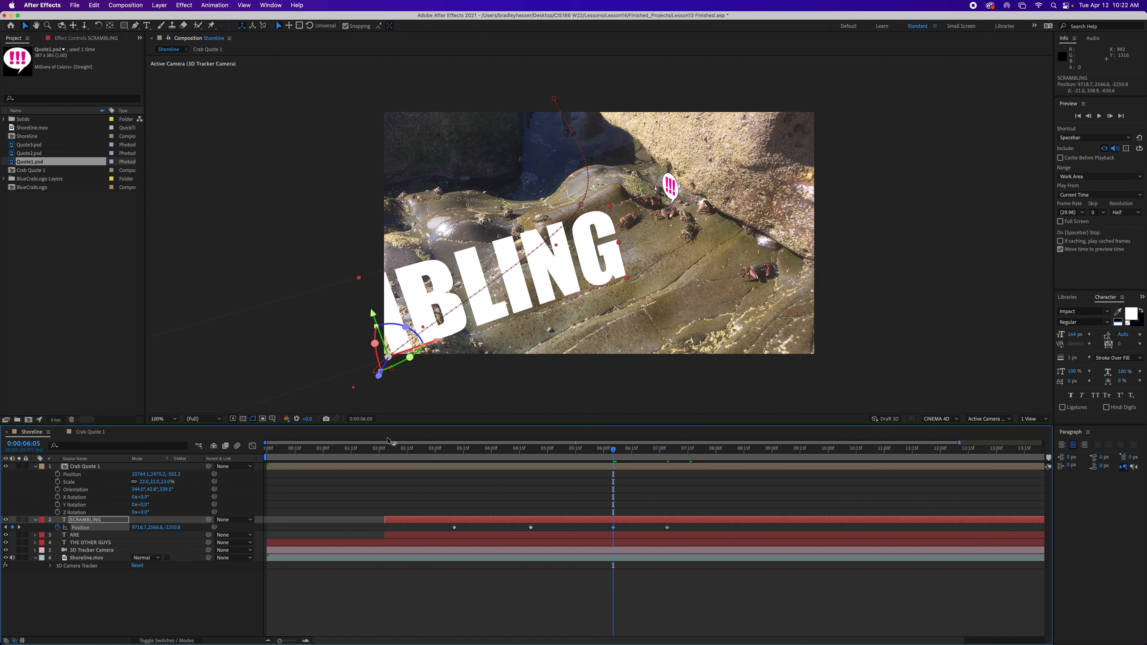
drag(564, 281, 554, 312)
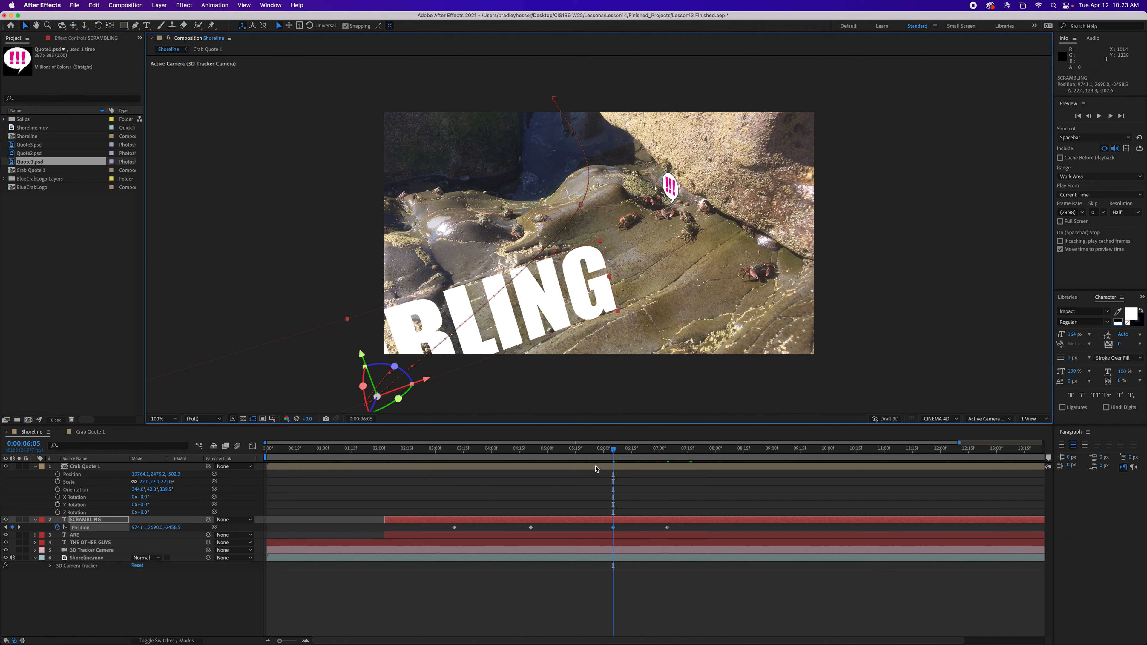
Step: At 0:00:06:06, move the Crab Quote 1 bubble along its depth axis to above the leftmost crab, at about 10551.5, 2412.0, -723.3
click(613, 453)
drag(614, 452, 616, 452)
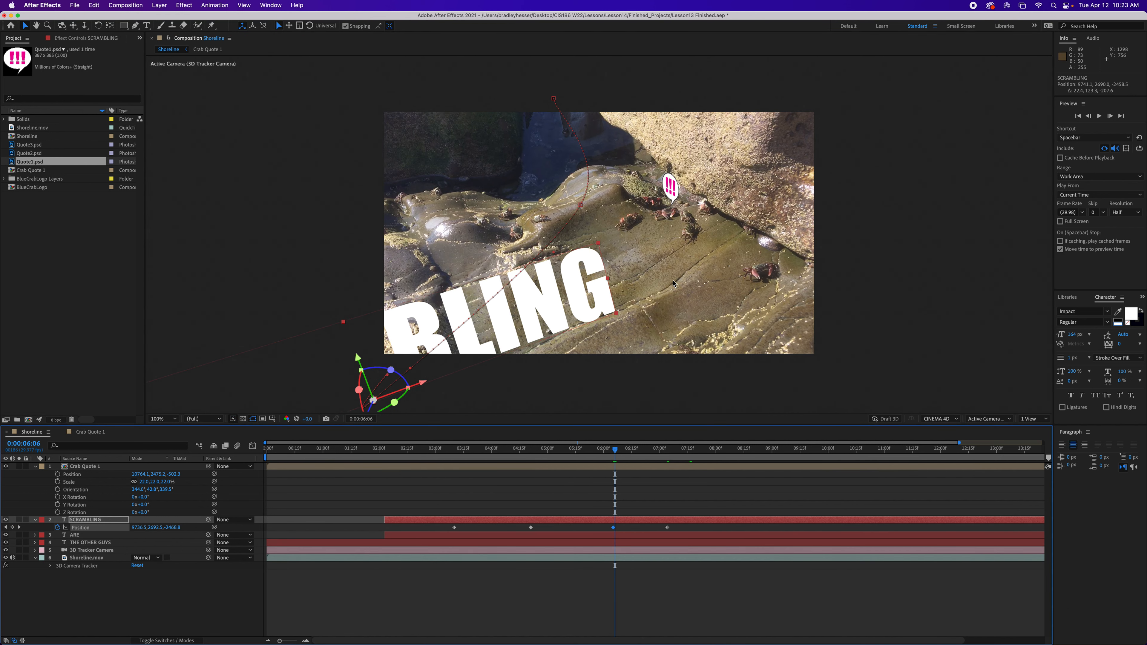
click(671, 189)
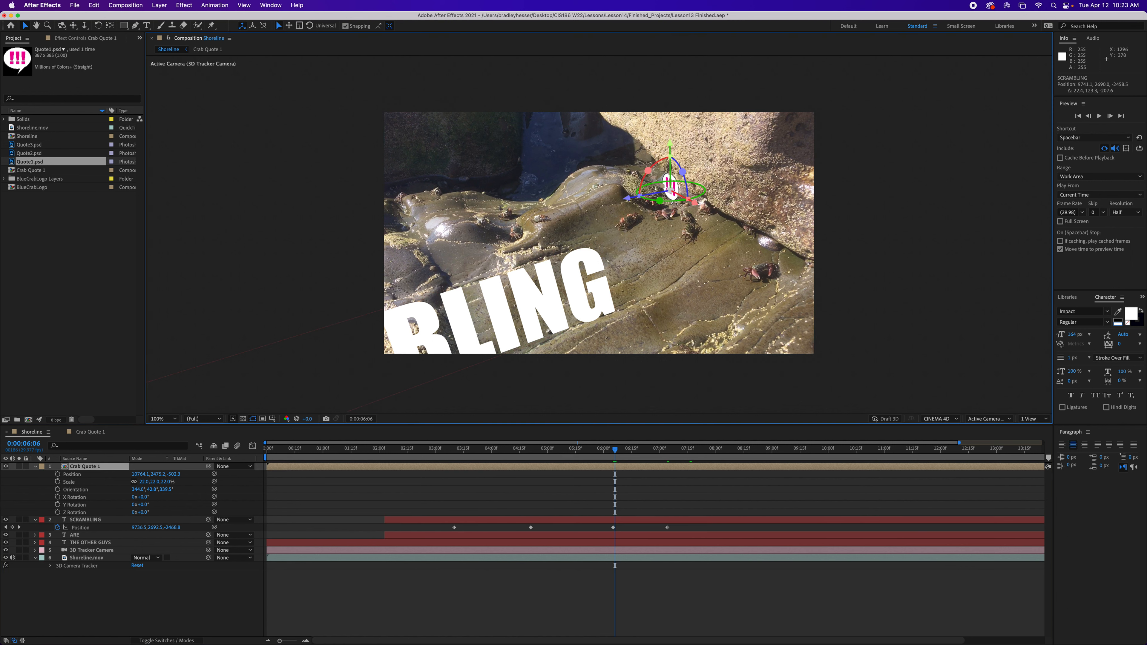
drag(630, 203, 564, 206)
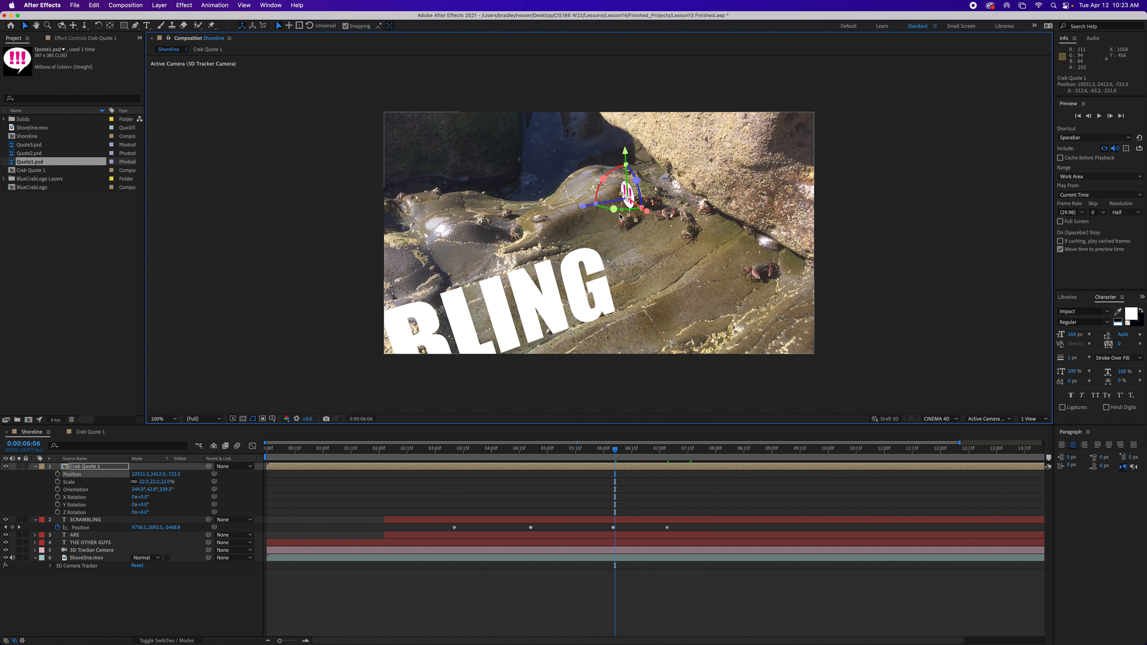
Step: Rotate the Crab Quote 1 bubble to an orientation of about 317°, 353°, 343° and nudge it slightly up above the crab
drag(625, 211, 664, 208)
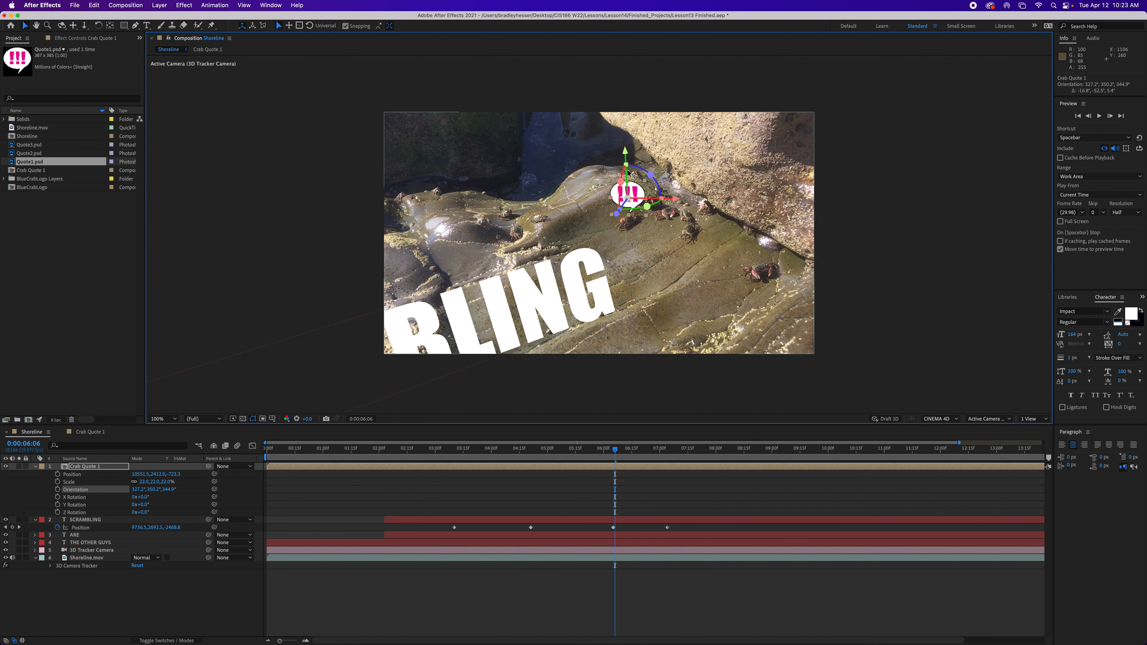
drag(619, 179, 627, 198)
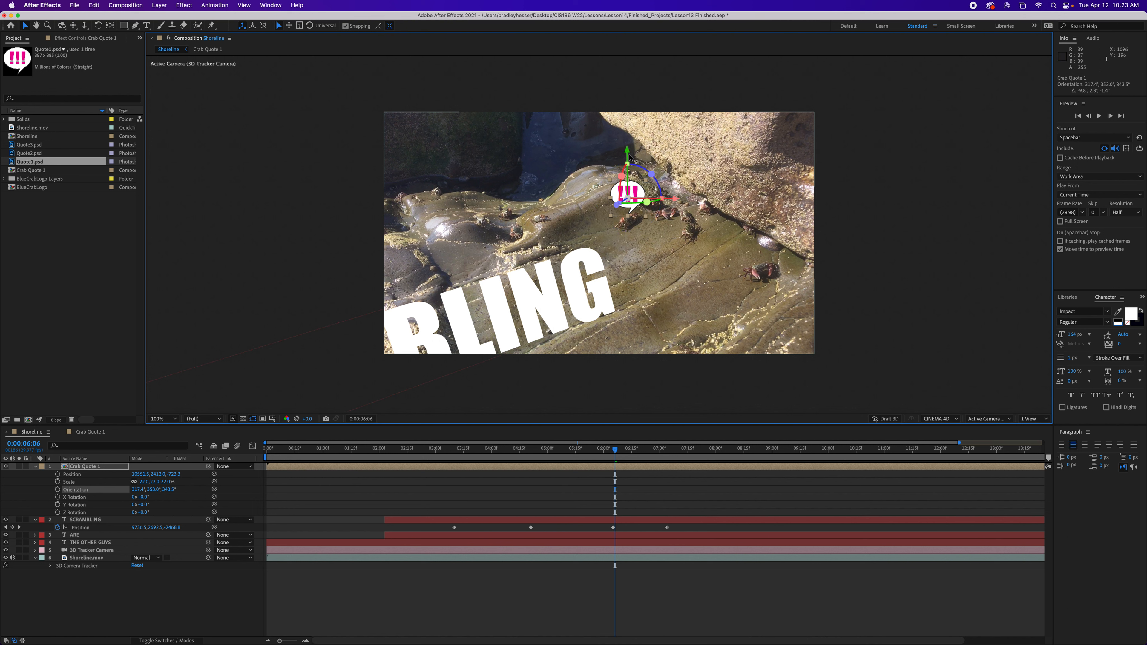
drag(628, 154, 629, 149)
drag(629, 149, 629, 149)
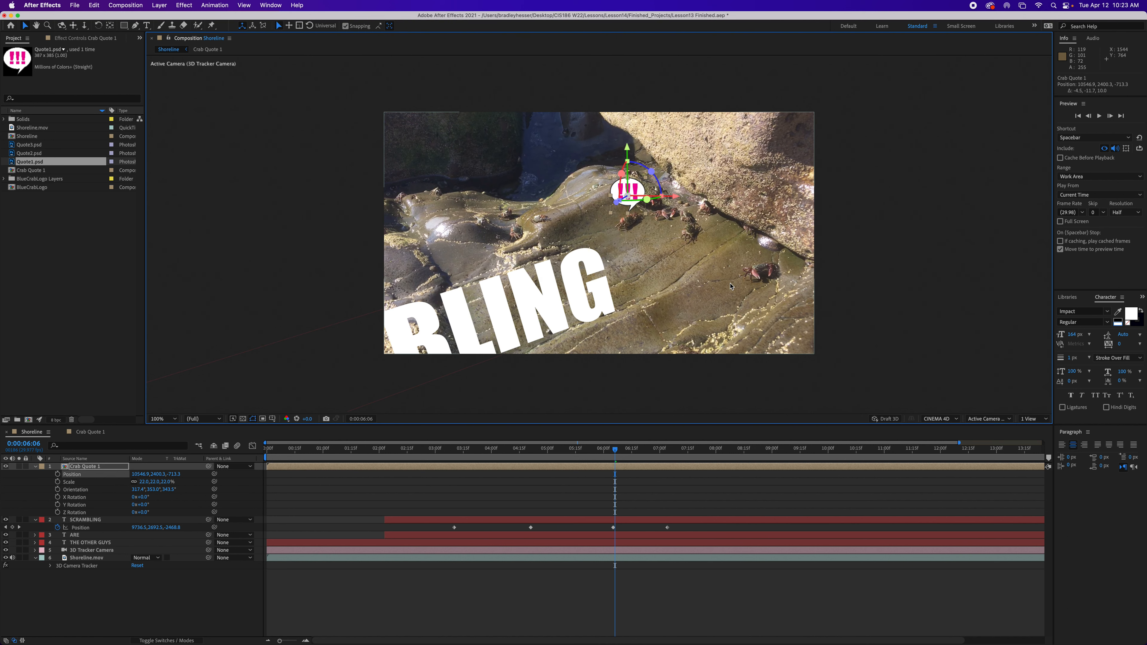
click(733, 582)
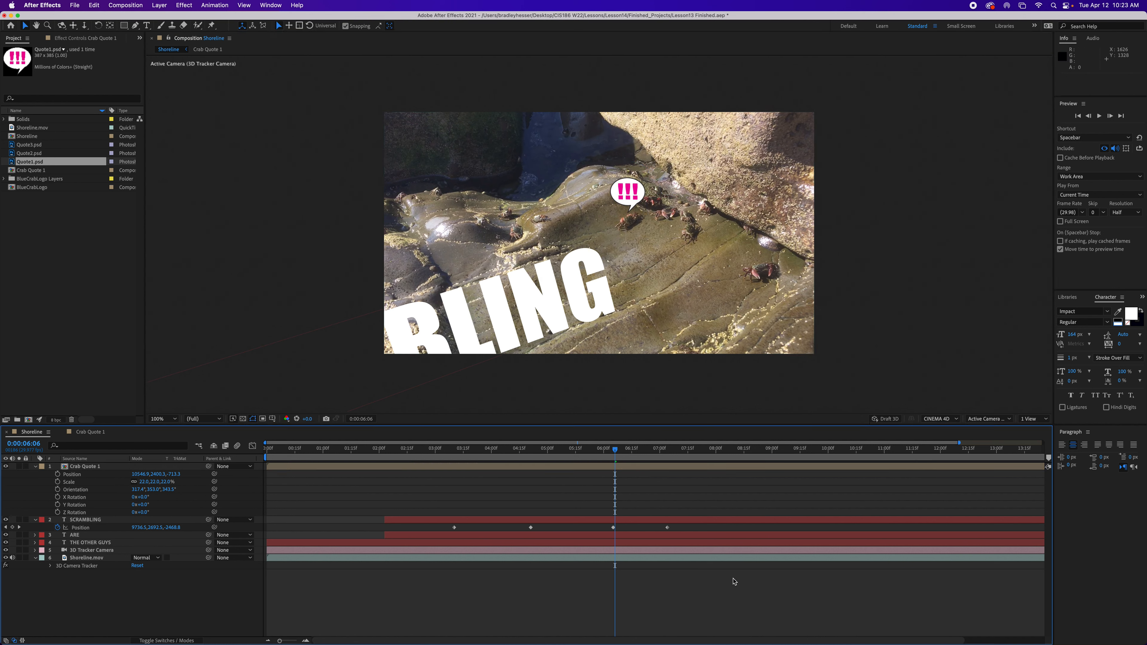
Step: Trim the start of the Crab Quote 1 layer to 0:00:06:06
mouse_move(614, 449)
mouse_down()
mouse_move(465, 445)
mouse_move(615, 450)
mouse_up()
mouse_move(614, 451)
mouse_down()
mouse_move(541, 454)
mouse_move(617, 459)
mouse_up()
click(98, 468)
key(alt+bracketleft)
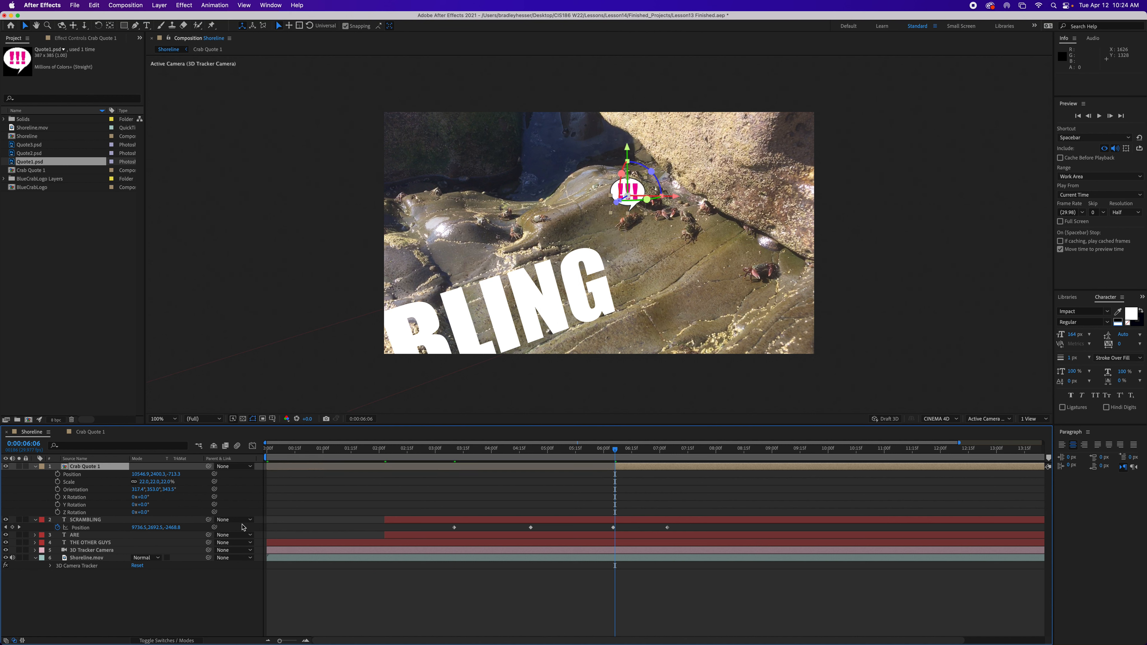
mouse_move(617, 456)
mouse_down()
mouse_move(585, 453)
mouse_move(615, 454)
mouse_up()
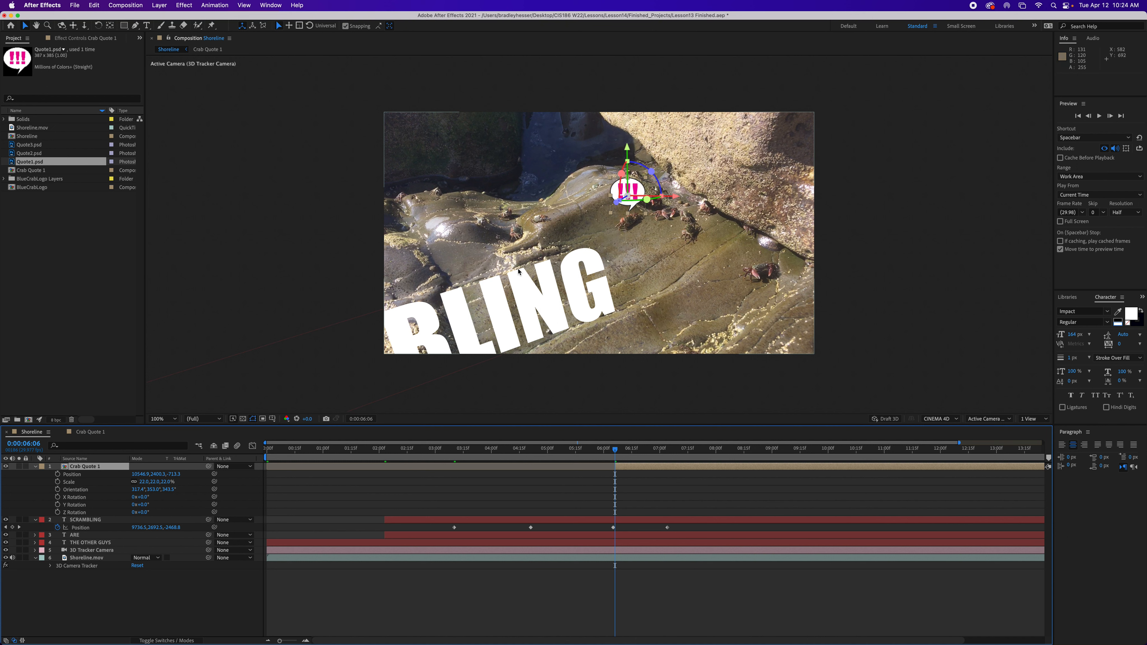
Step: Move the current time to 0:00:07:15 and save the project
drag(617, 452, 690, 454)
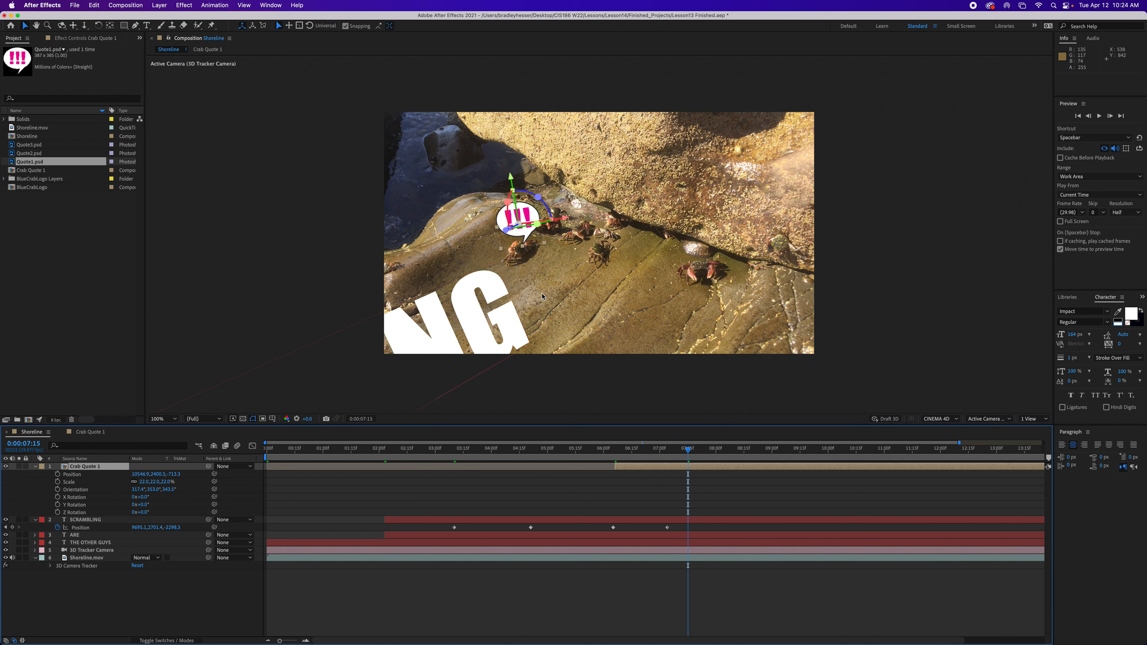
click(624, 616)
key(super+s)
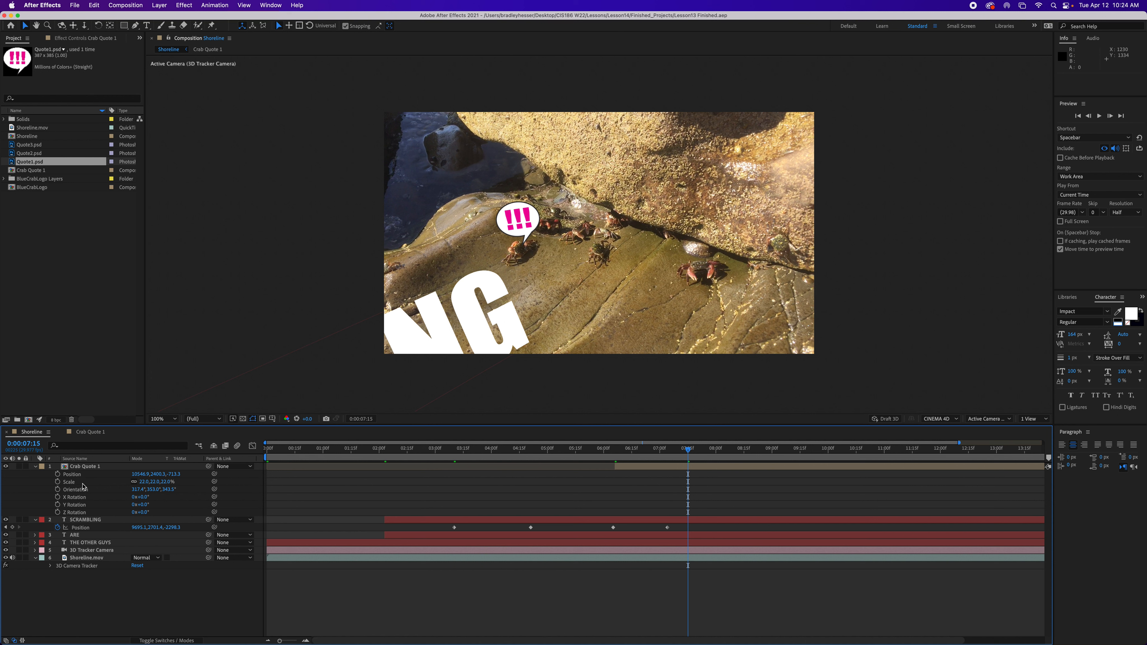
Step: Collapse the displayed properties of the Crab Quote 1 and SCRAMBLING layers
click(79, 467)
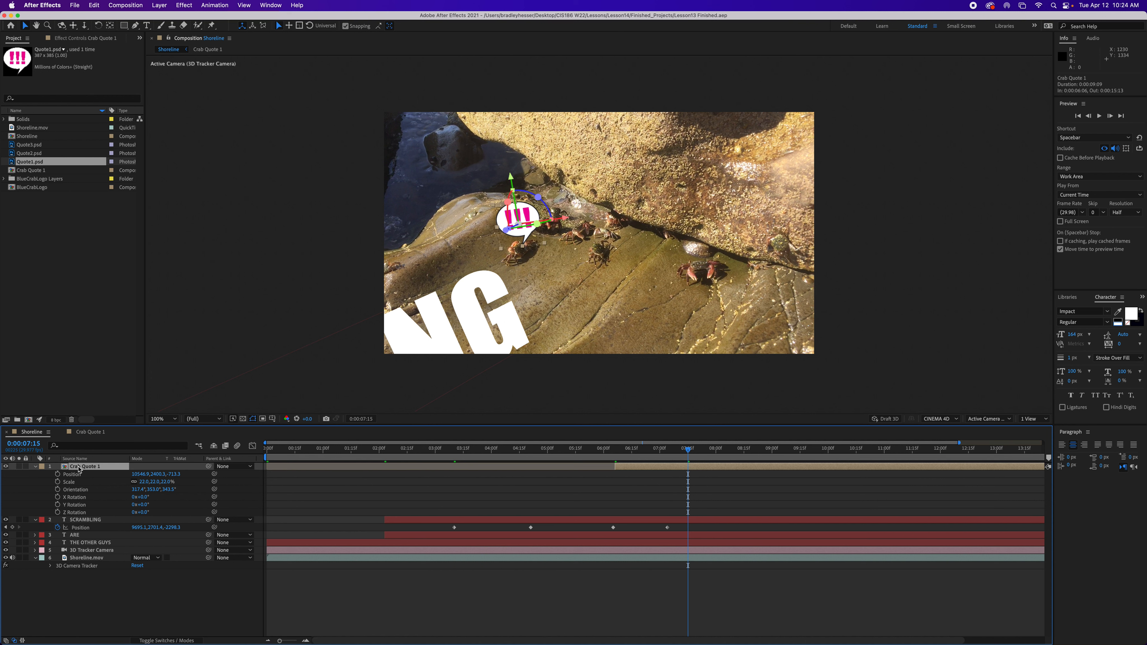
key(u)
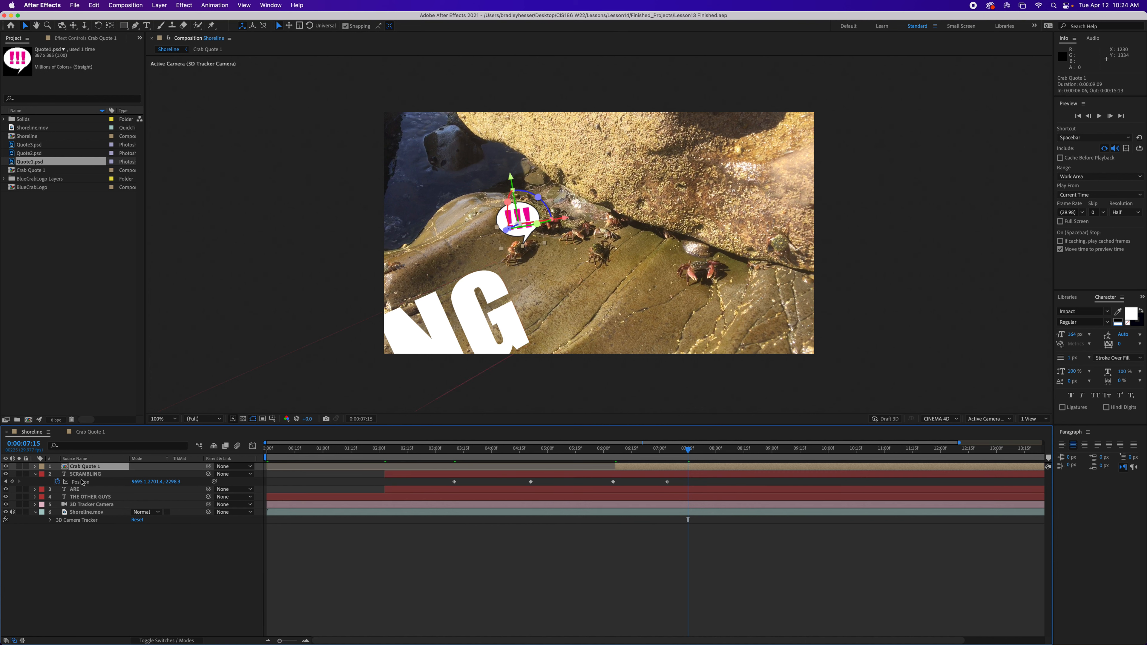
click(82, 481)
key(u)
click(95, 546)
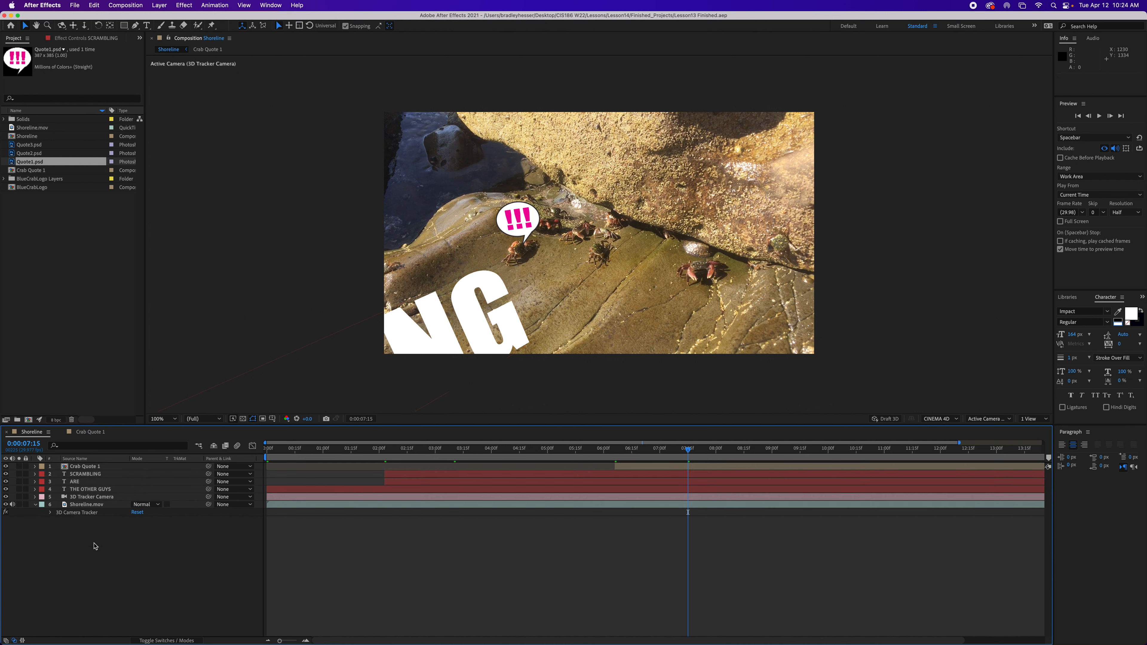
Step: Create a solid from the 3D Camera Tracker points over the group of crabs beside the first quote bubble
click(83, 514)
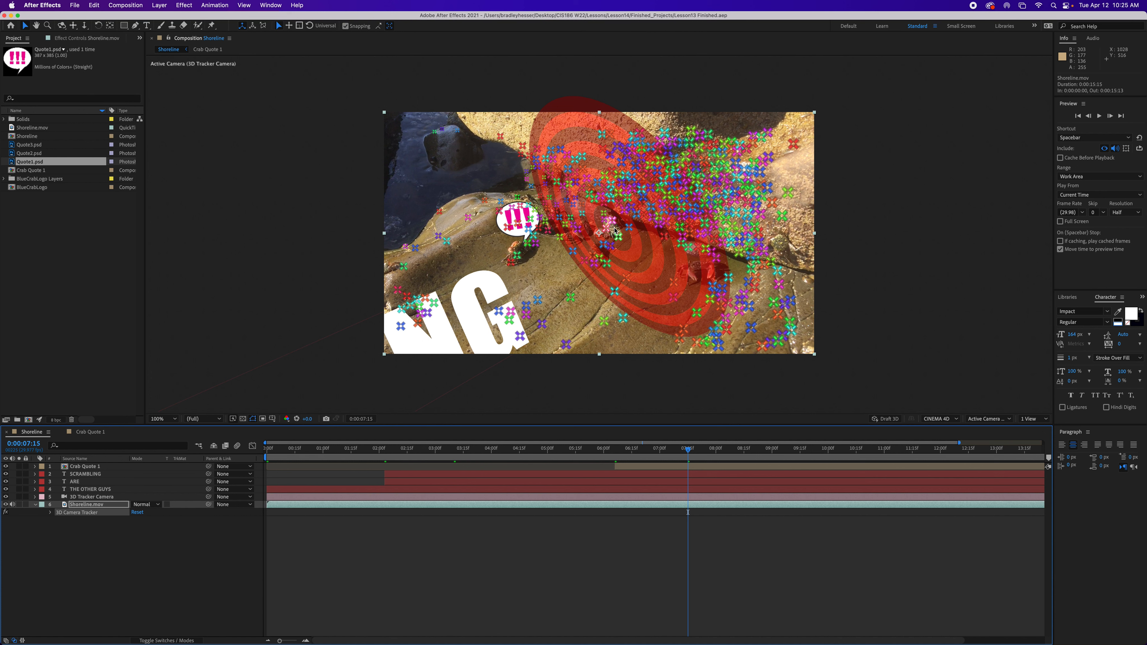
click(615, 231)
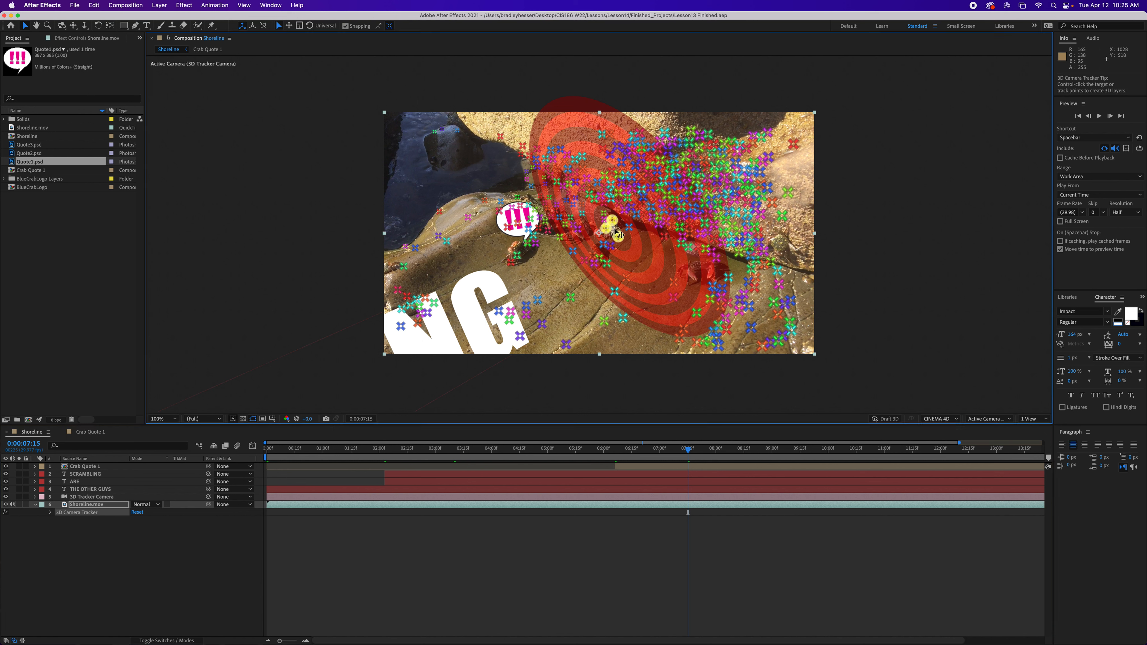
right_click(615, 231)
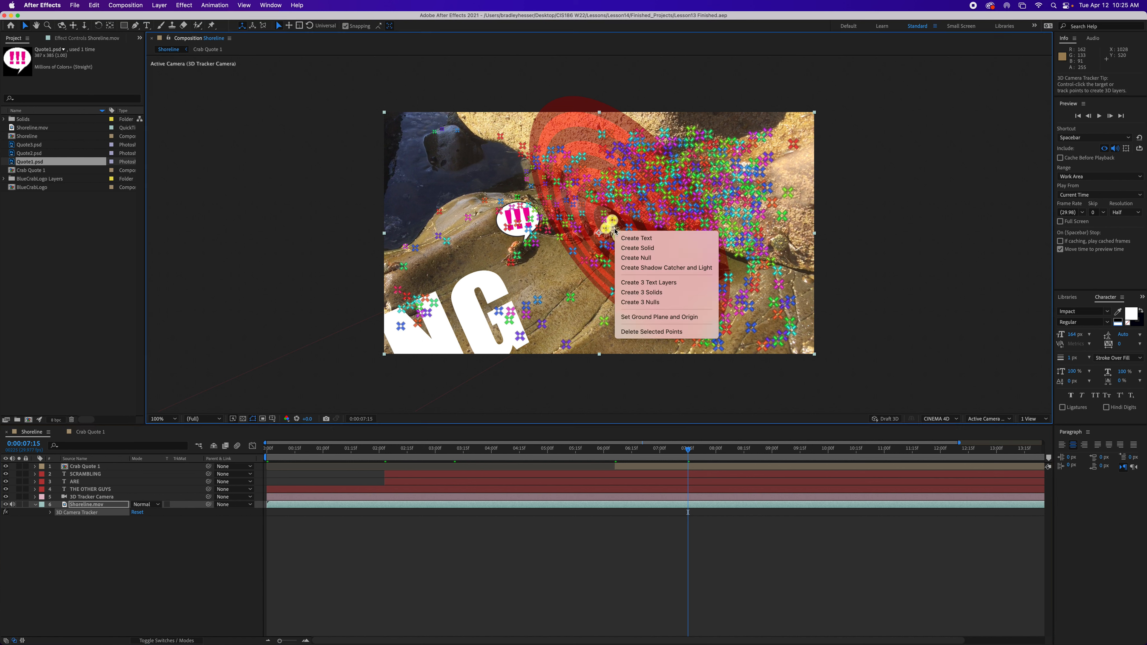
click(646, 248)
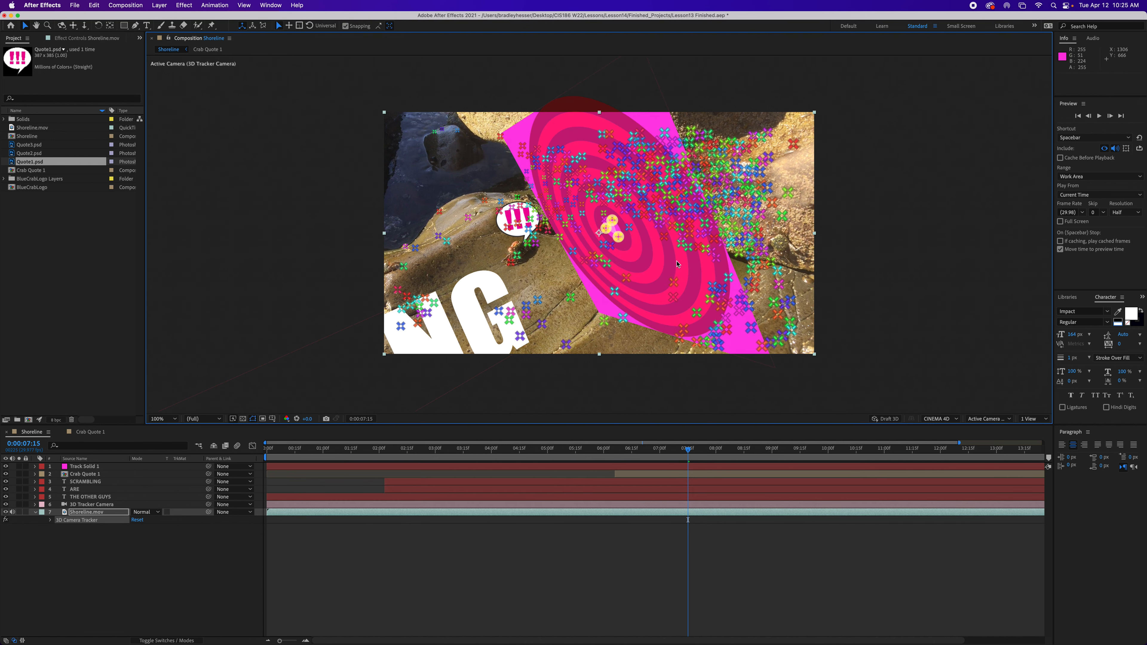
click(885, 261)
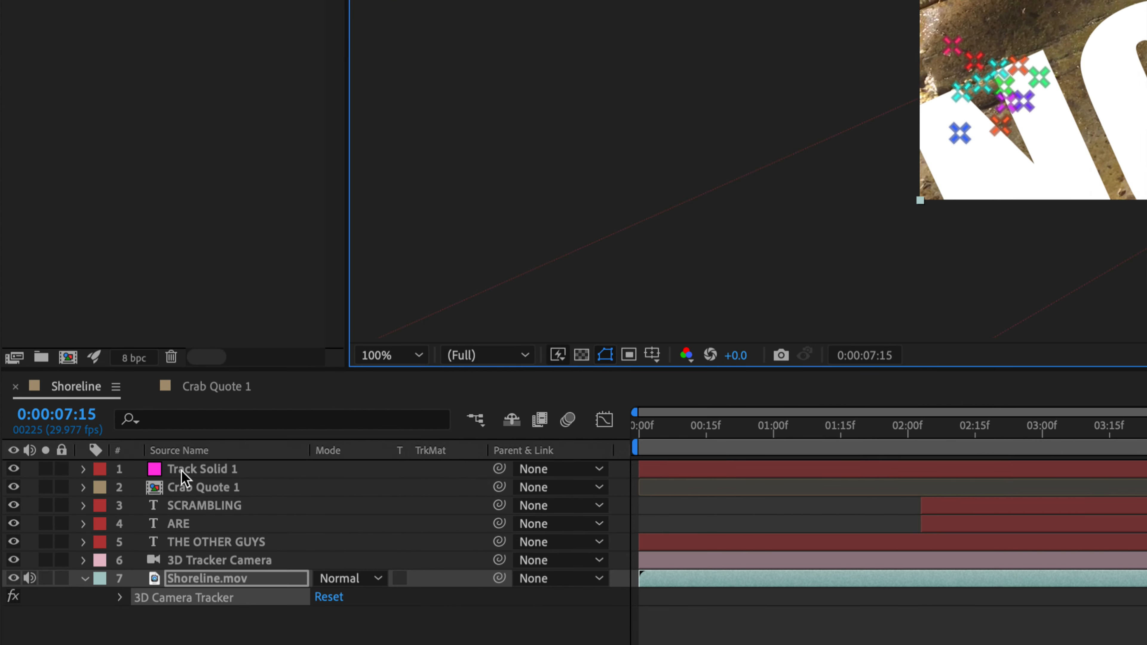
Step: Pre-compose the Track Solid 1 layer as Crab Quote 2, leaving all attributes in Shoreline
double_click(183, 472)
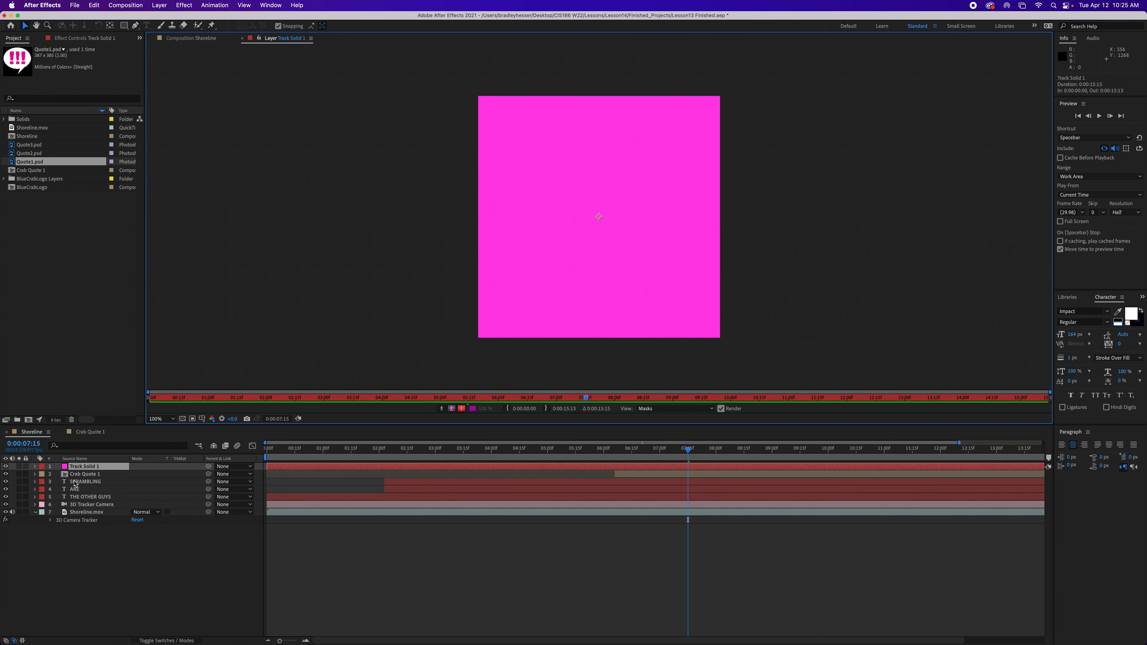
right_click(68, 469)
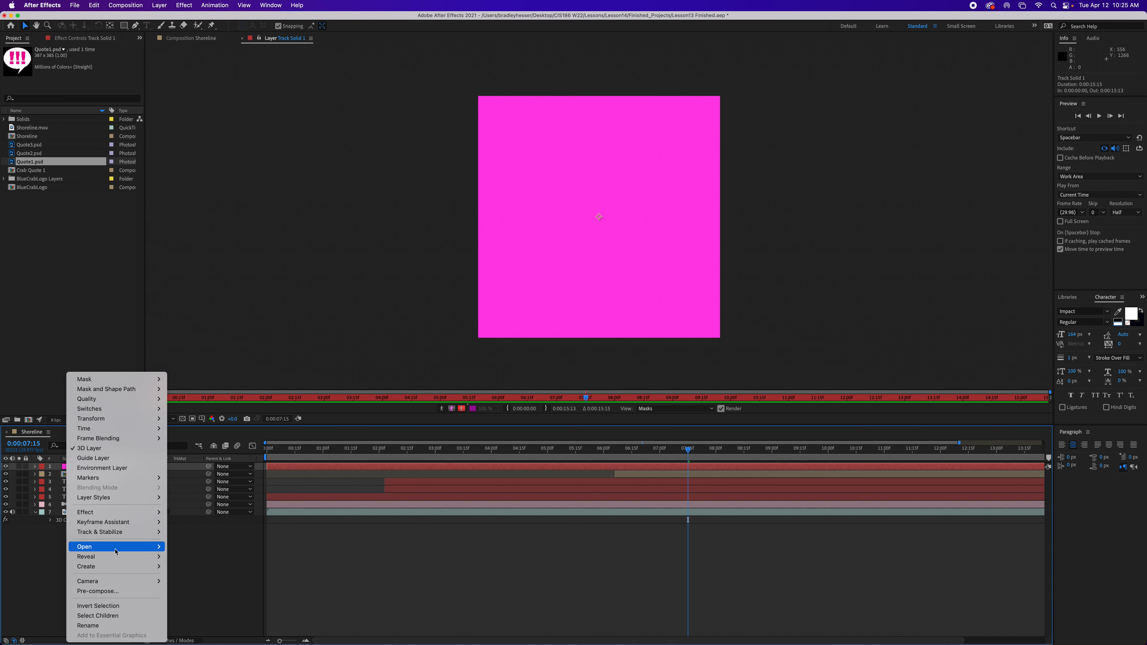
click(114, 593)
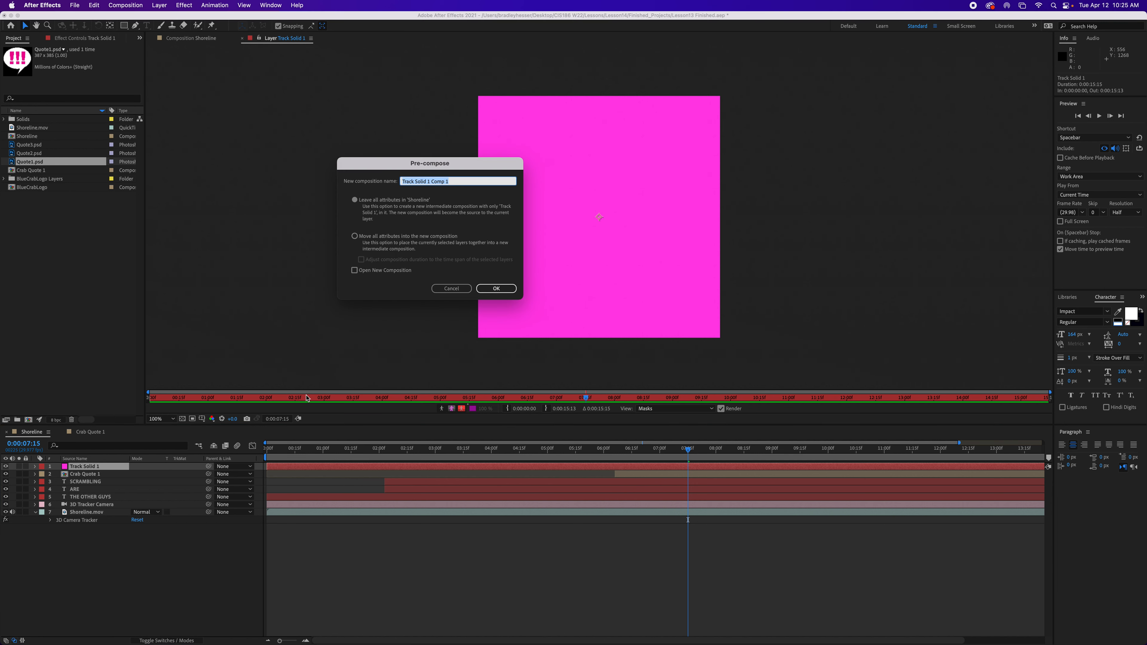
text(Crab Quote 2)
key(Return)
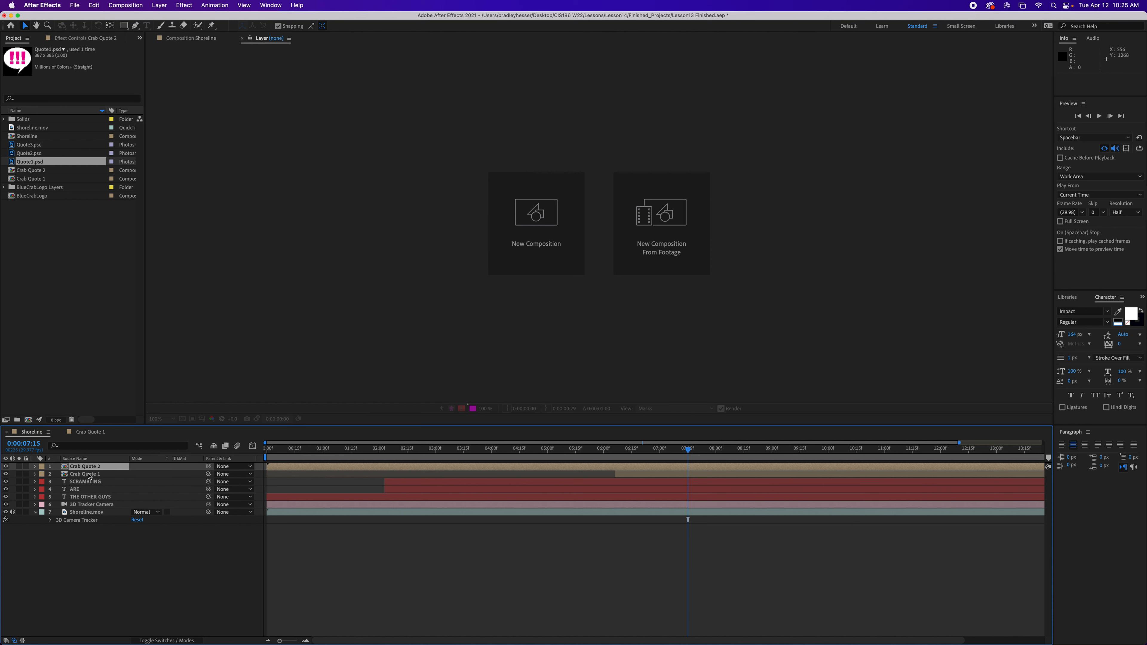
Step: Open the Crab Quote 2 composition and delete its Track Solid 1 layer
click(66, 469)
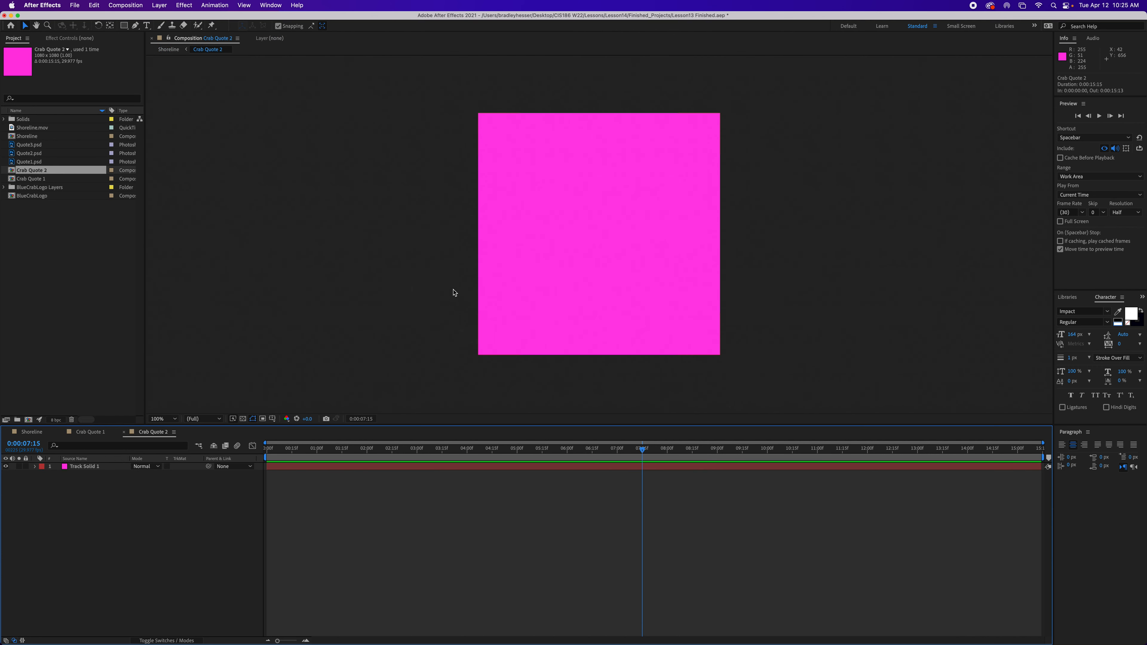
click(74, 467)
key(Delete)
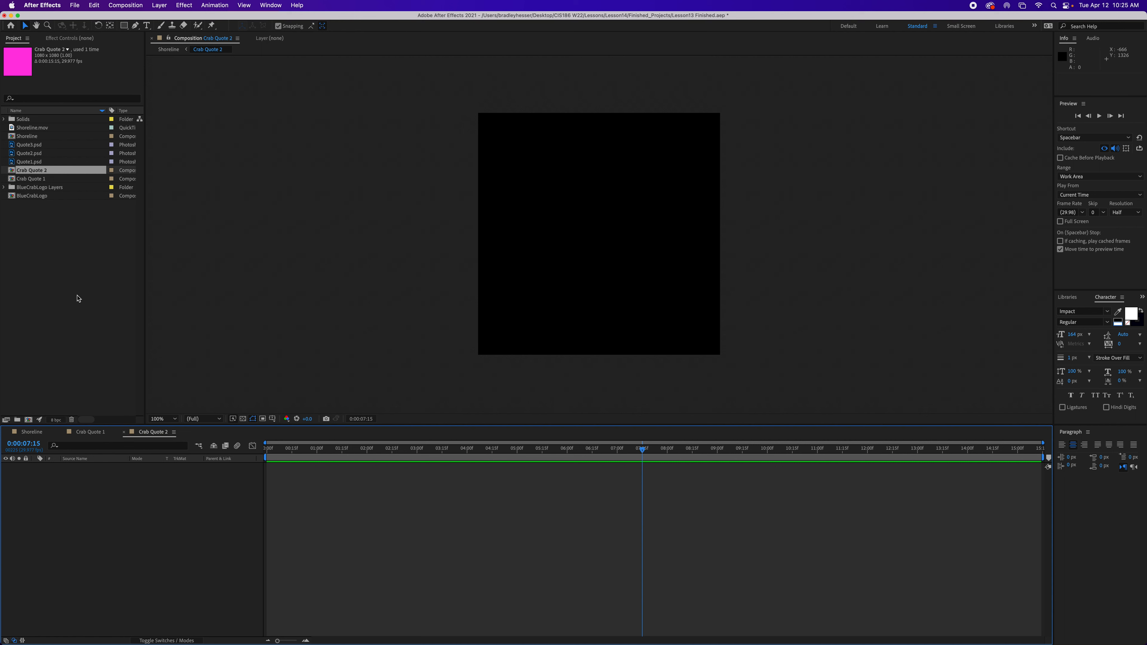
Step: Add Quote2.psd to the Crab Quote 2 composition and fit it to the composition's width
click(24, 174)
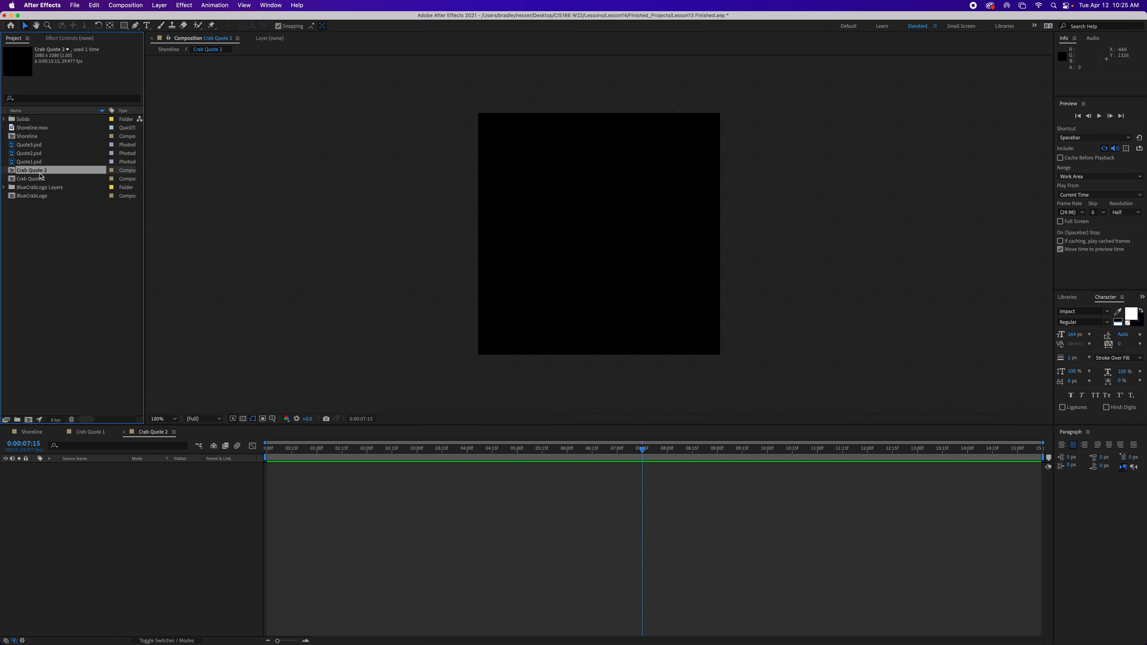
drag(30, 153, 119, 509)
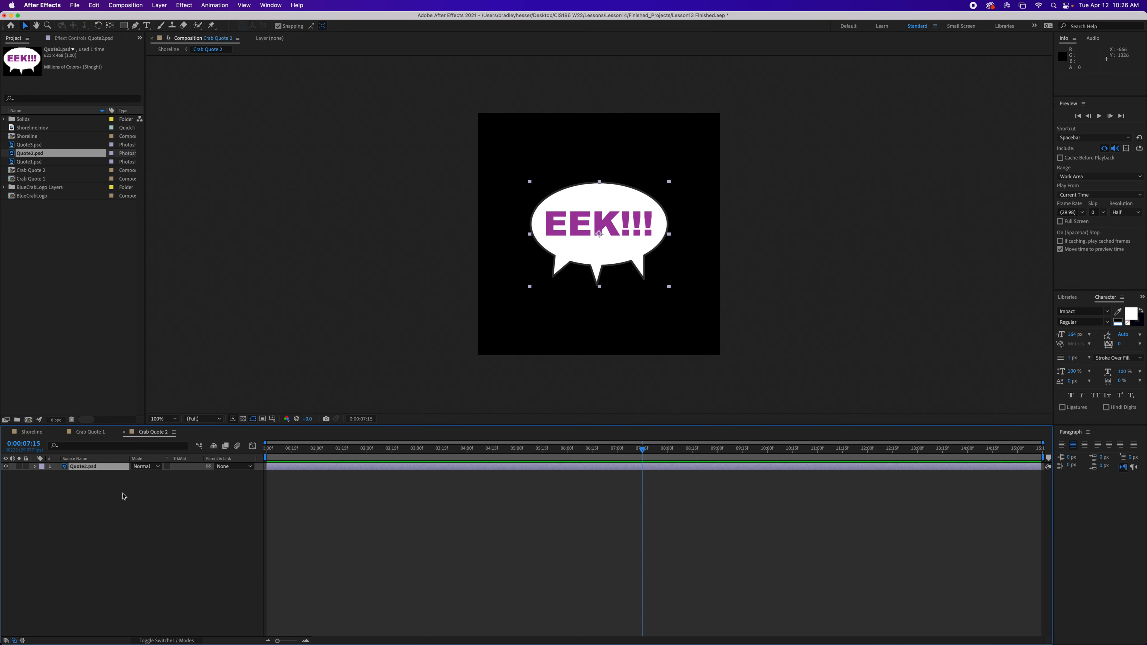
click(159, 5)
mouse_move(205, 118)
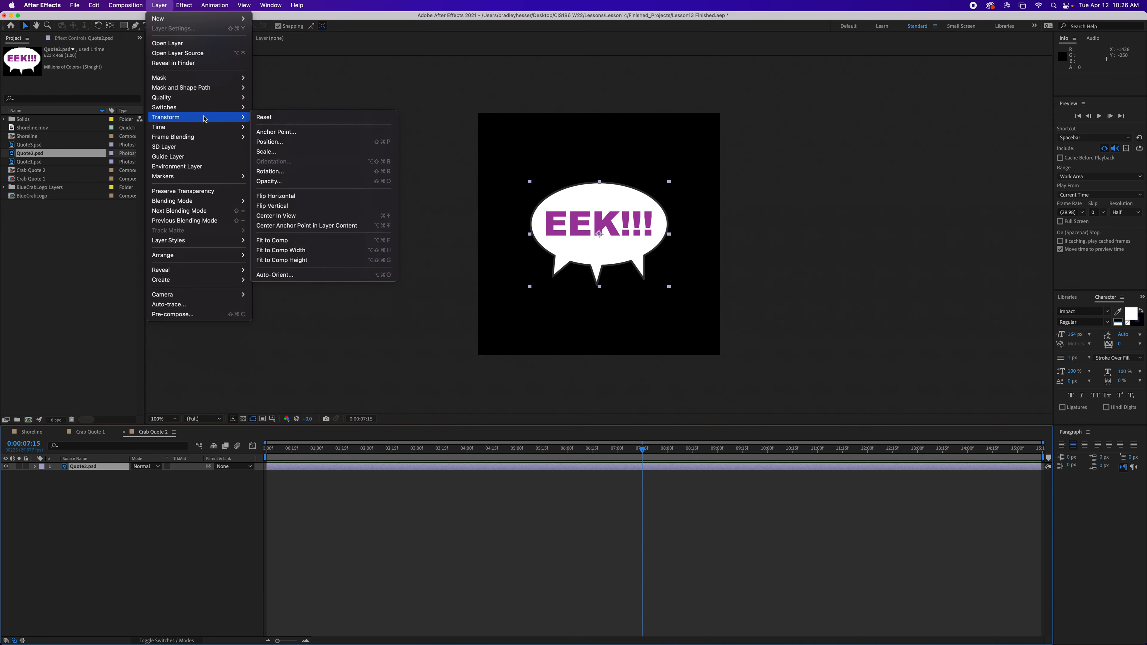
click(316, 250)
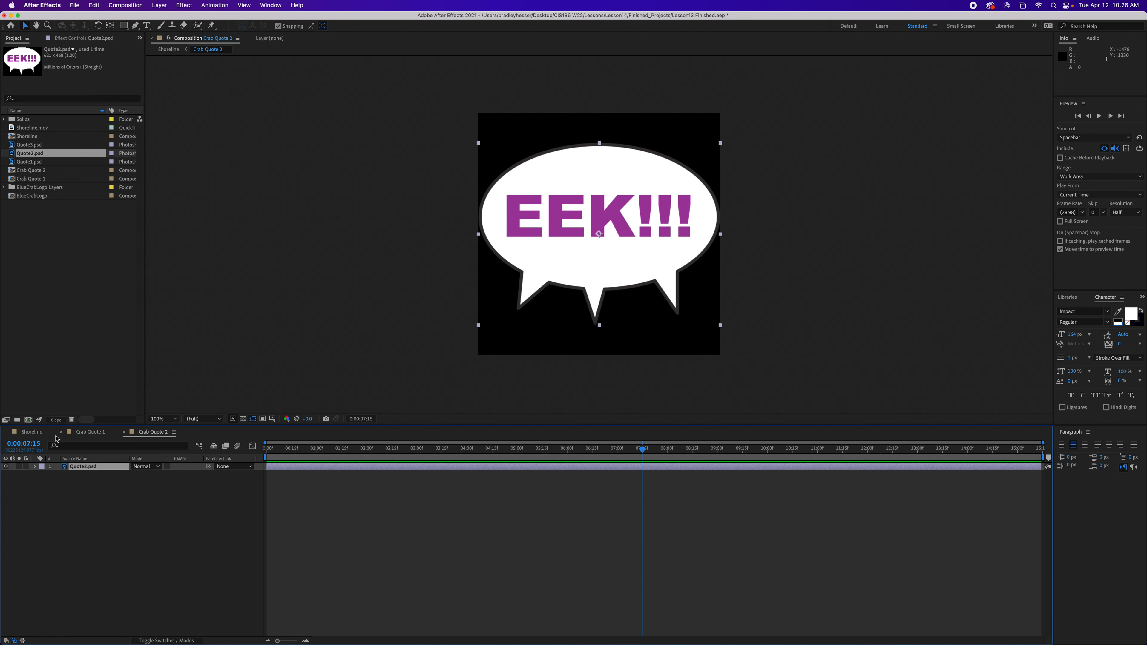
Step: In the Shoreline composition, turn the Crab Quote 2 bubble toward the camera and move it to about 11252.6, 2026.7, -841.5
click(39, 433)
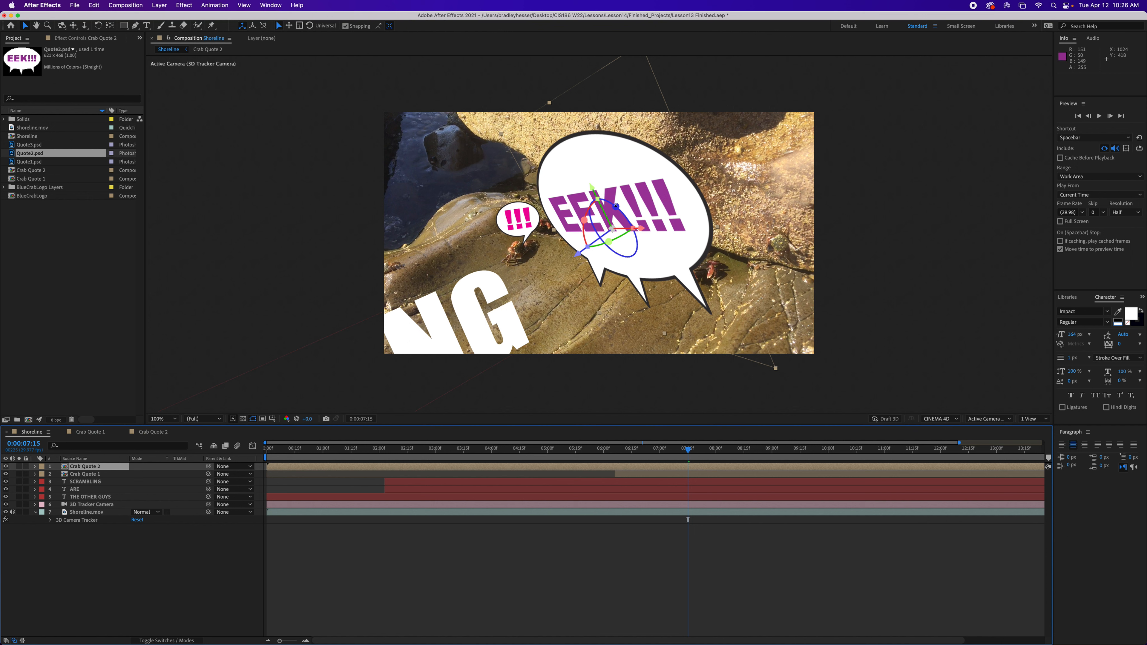
drag(616, 206, 659, 226)
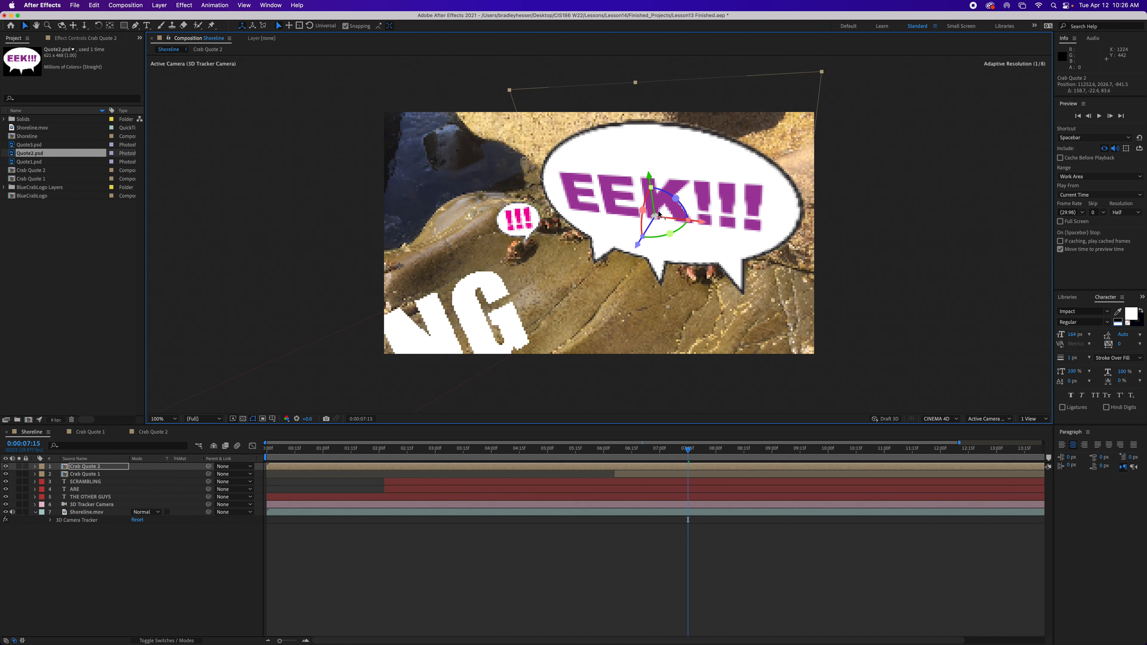
key(period)
key(period)
key(comma)
key(comma)
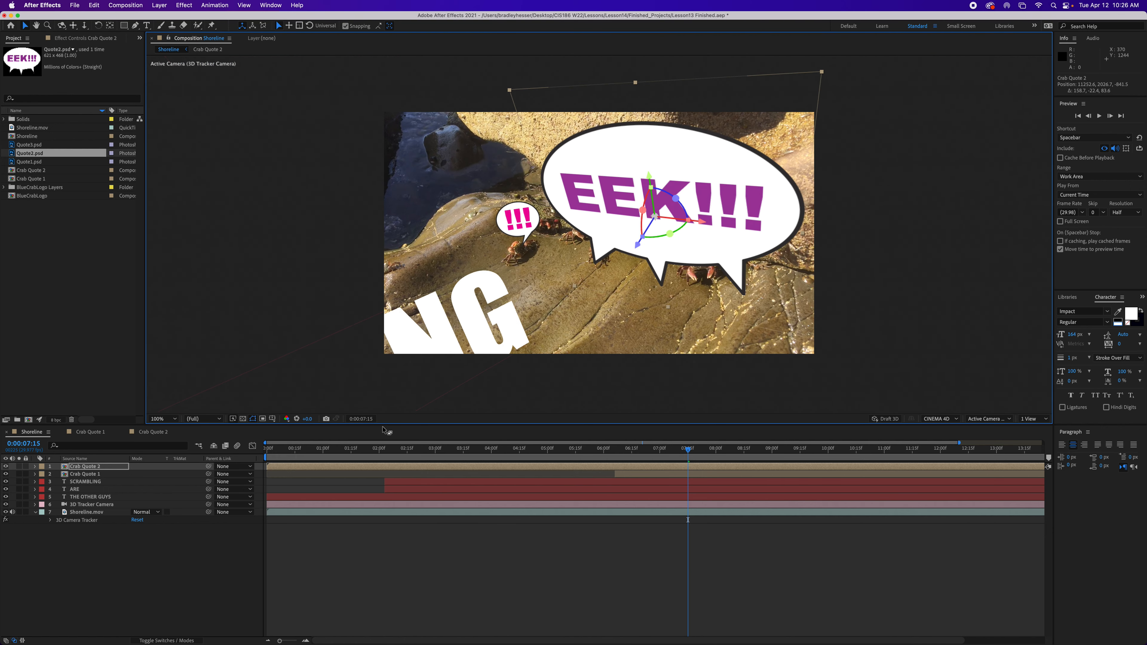
Step: Show the position, scale and rotation properties of Crab Quote 2 and reduce its scale to 36%
click(88, 469)
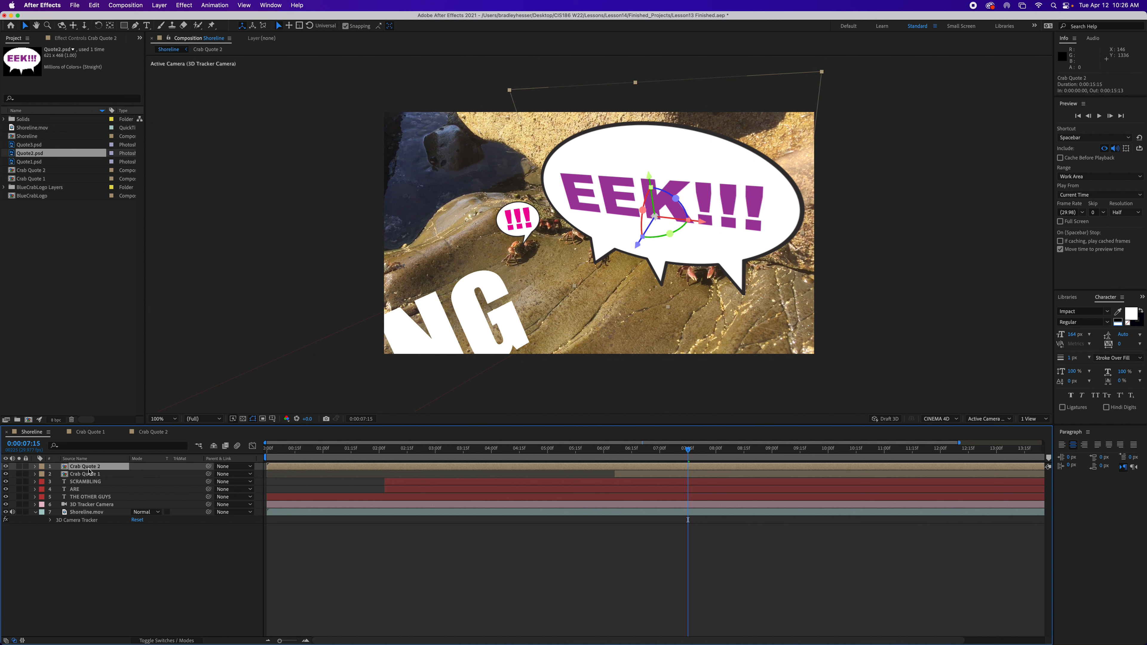
key(p)
key(shift+s)
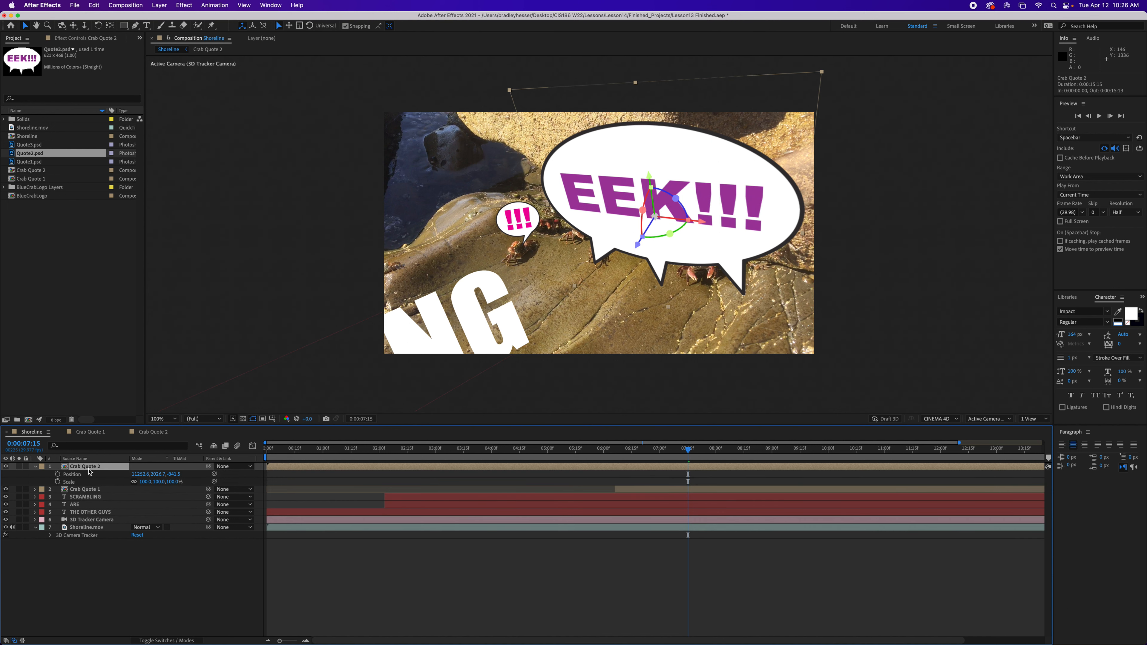
key(shift+r)
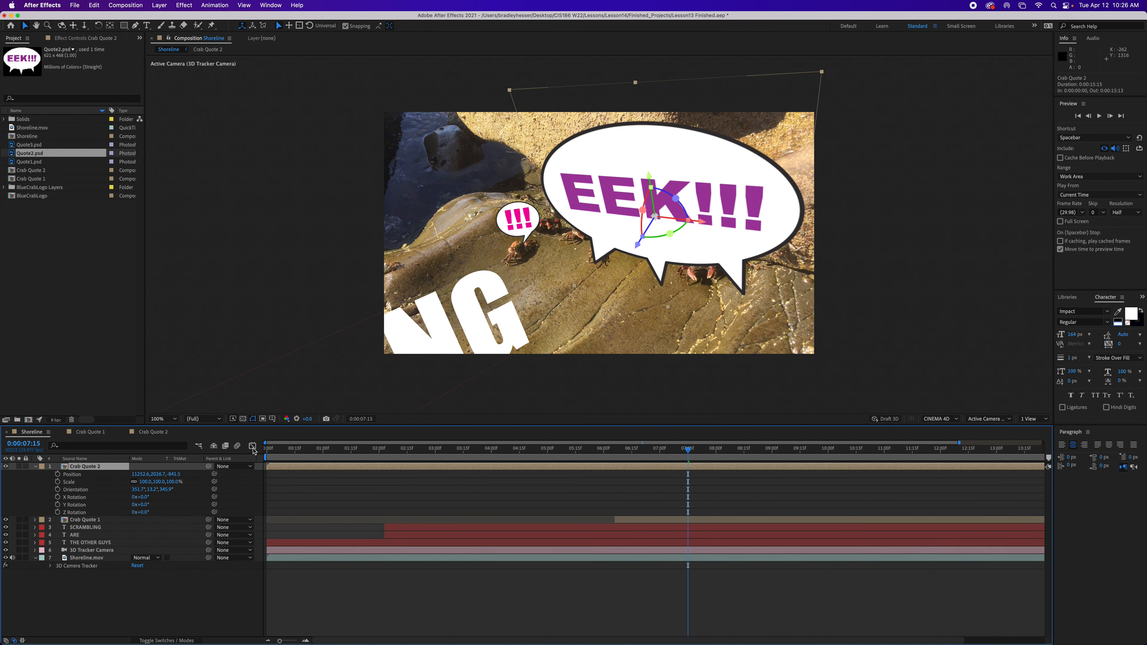
drag(158, 482, 141, 482)
drag(133, 483, 119, 483)
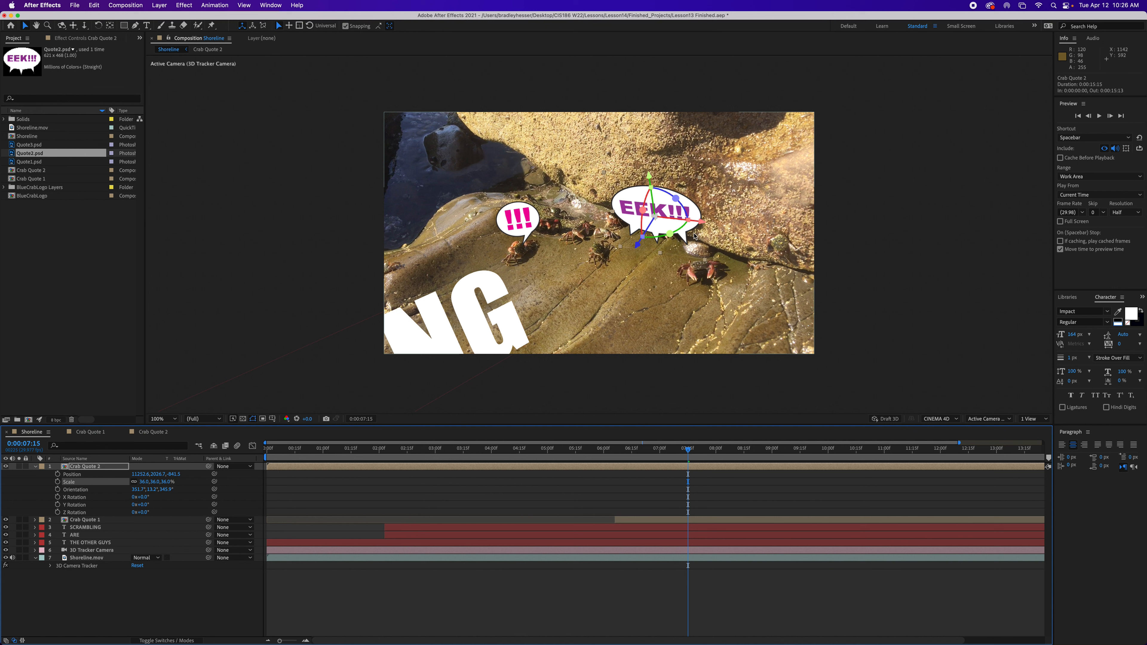
Step: Move the EEK!!! bubble to about 10901, 2098, -772 above the crab group and rotate it to face the camera
drag(701, 221, 616, 211)
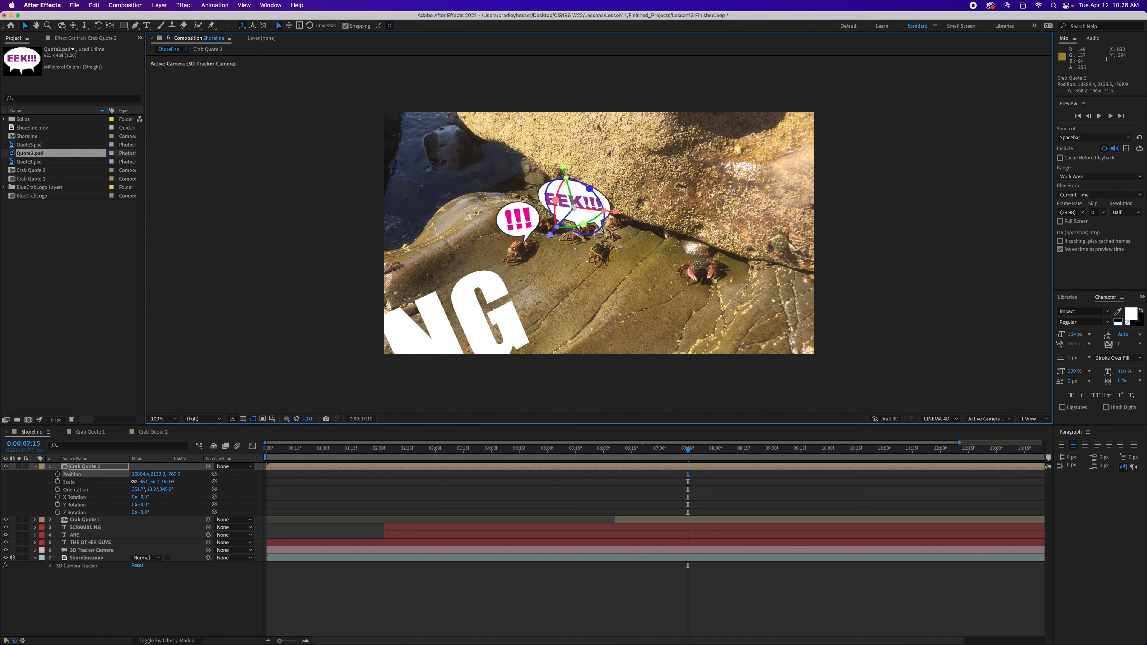
drag(564, 173, 619, 212)
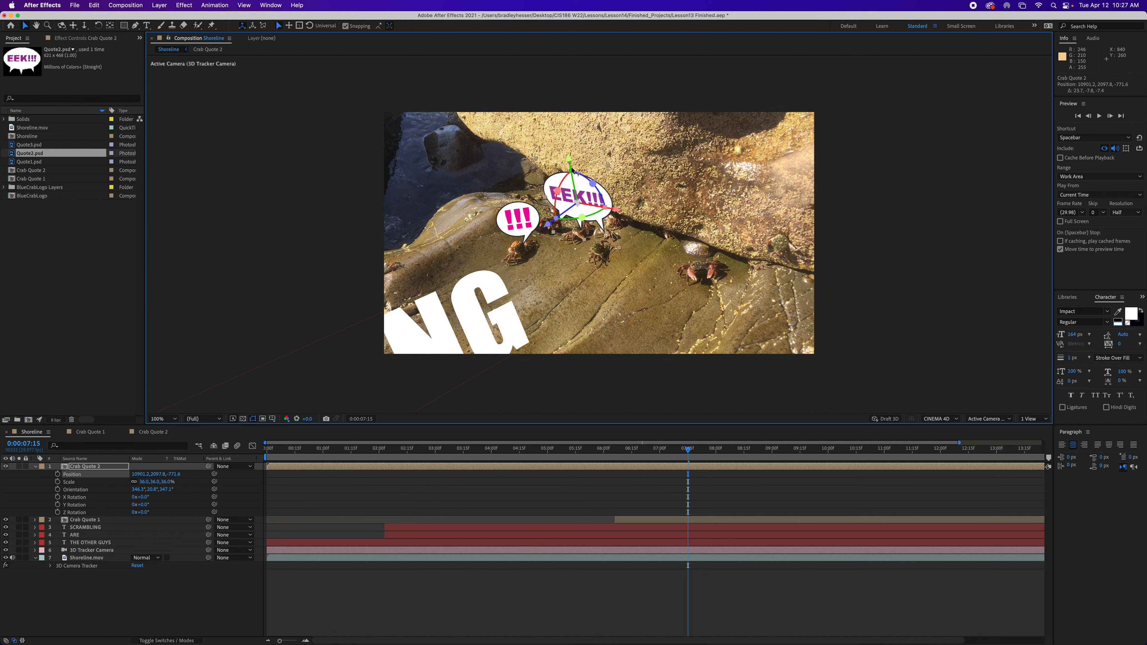
Step: Raise the EEK!!! bubble to about 10890, 2049, -755 and hide Crab Quote 2's position, scale and rotation properties
drag(568, 160, 567, 149)
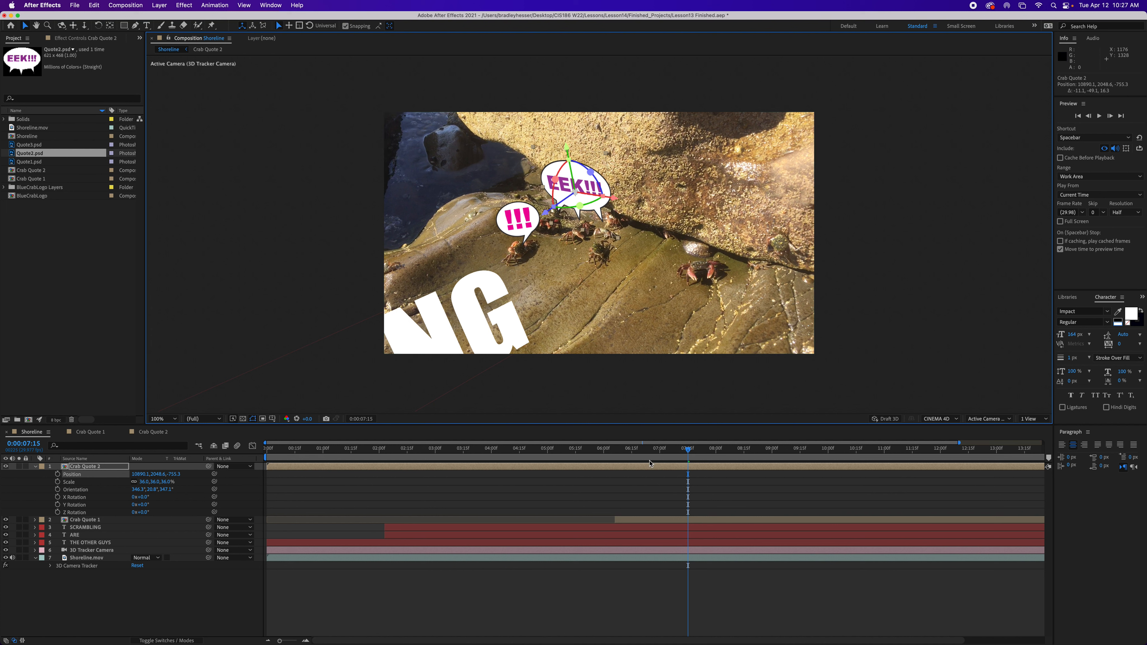
click(94, 468)
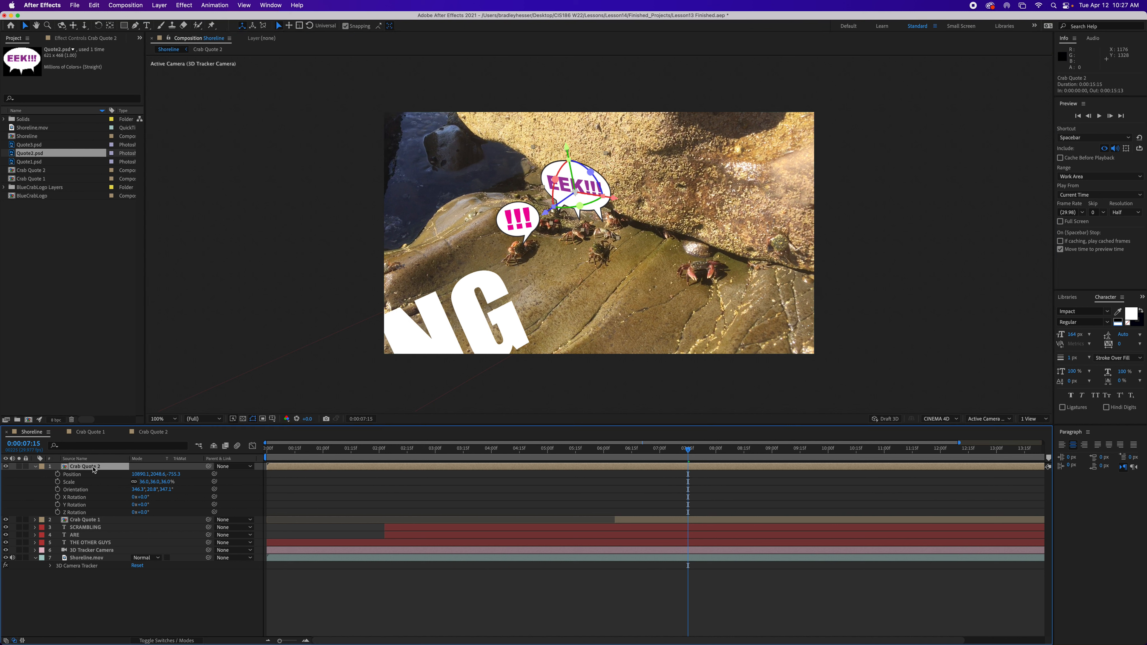
key(shift+p)
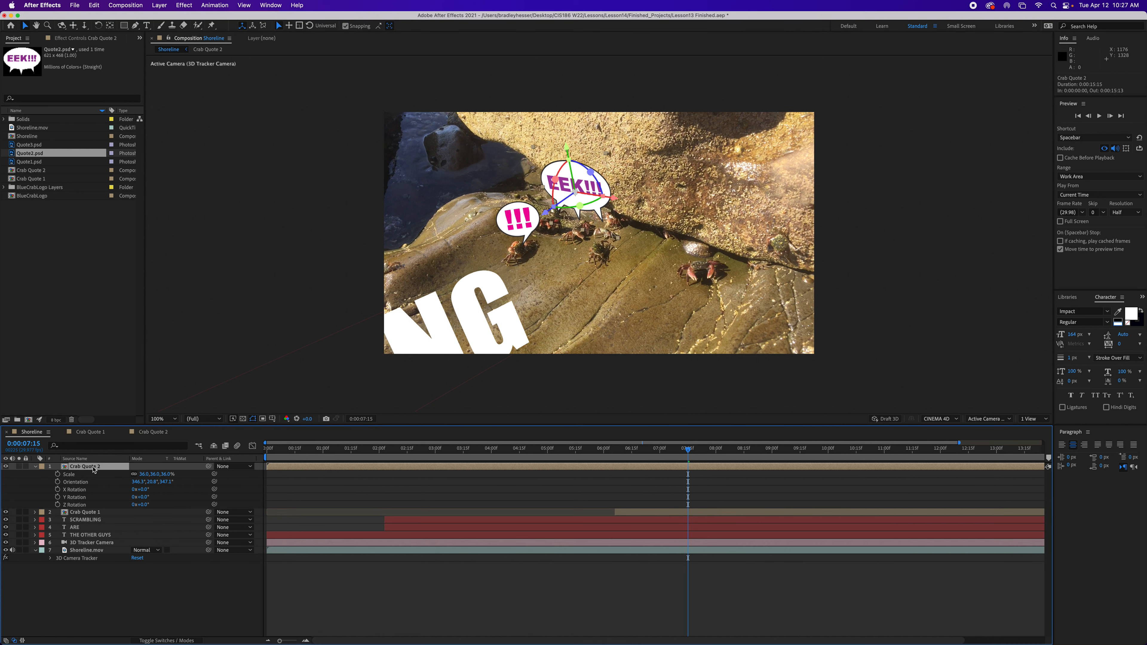
key(shift+s)
key(q)
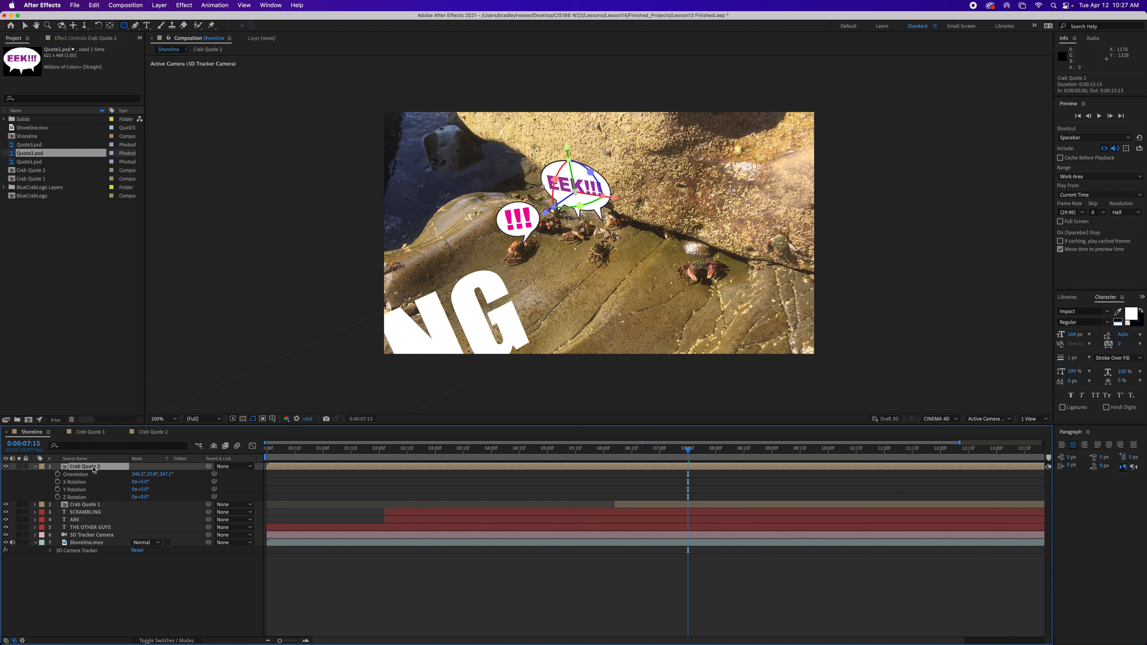
key(shift+r)
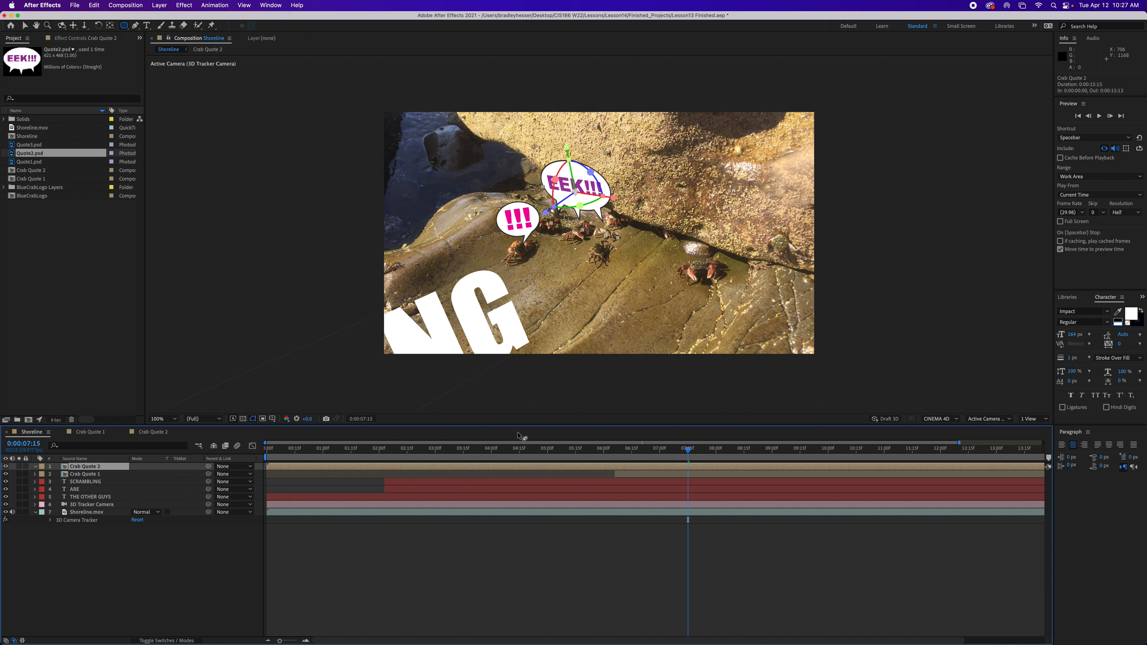
Step: Trim the start of the Crab Quote 2 layer to 0:00:07:15
key(v)
key(alt+bracketleft)
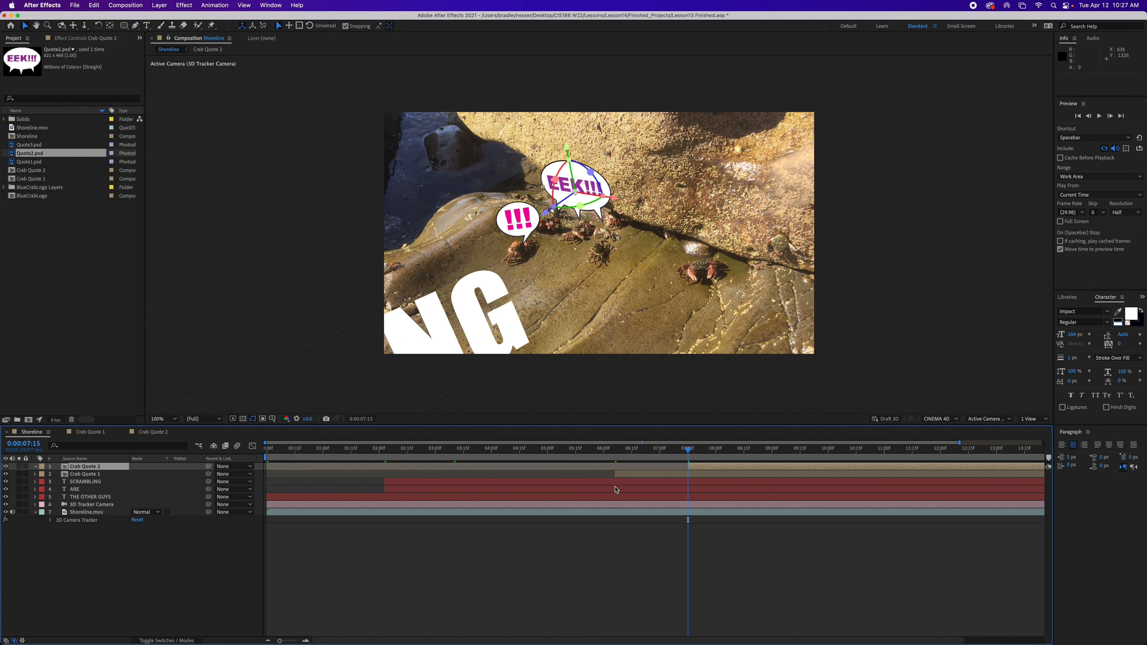
Step: At 0:00:09:09, create a solid from the 3D Camera Tracker points on the rock wall above the crab on the right
drag(687, 449, 789, 462)
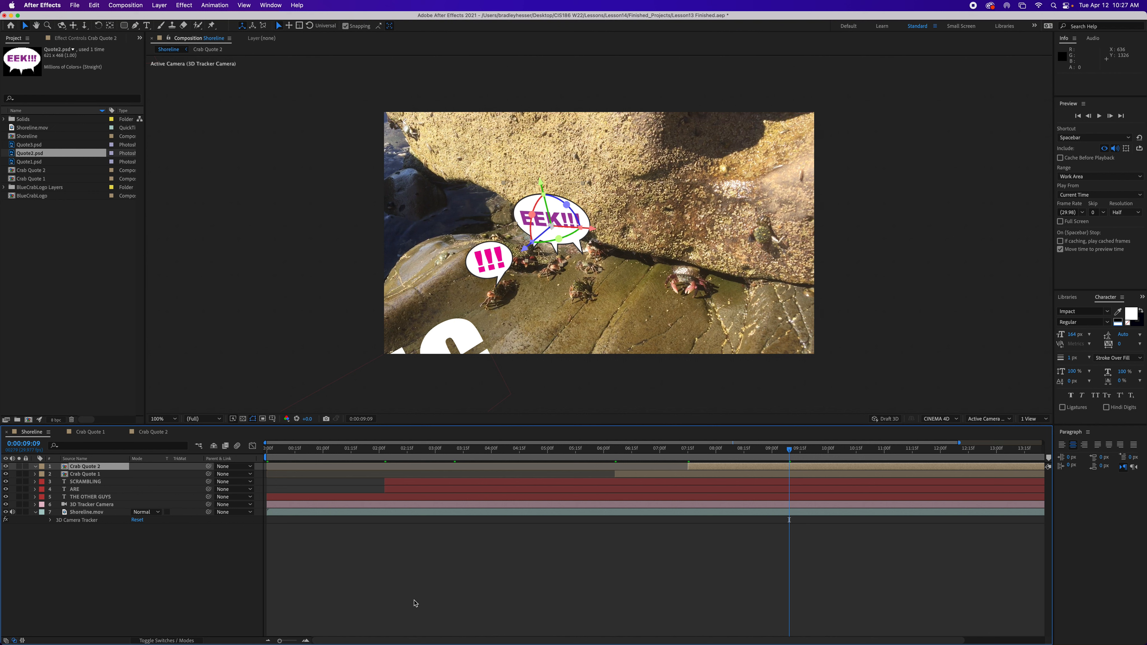
click(80, 521)
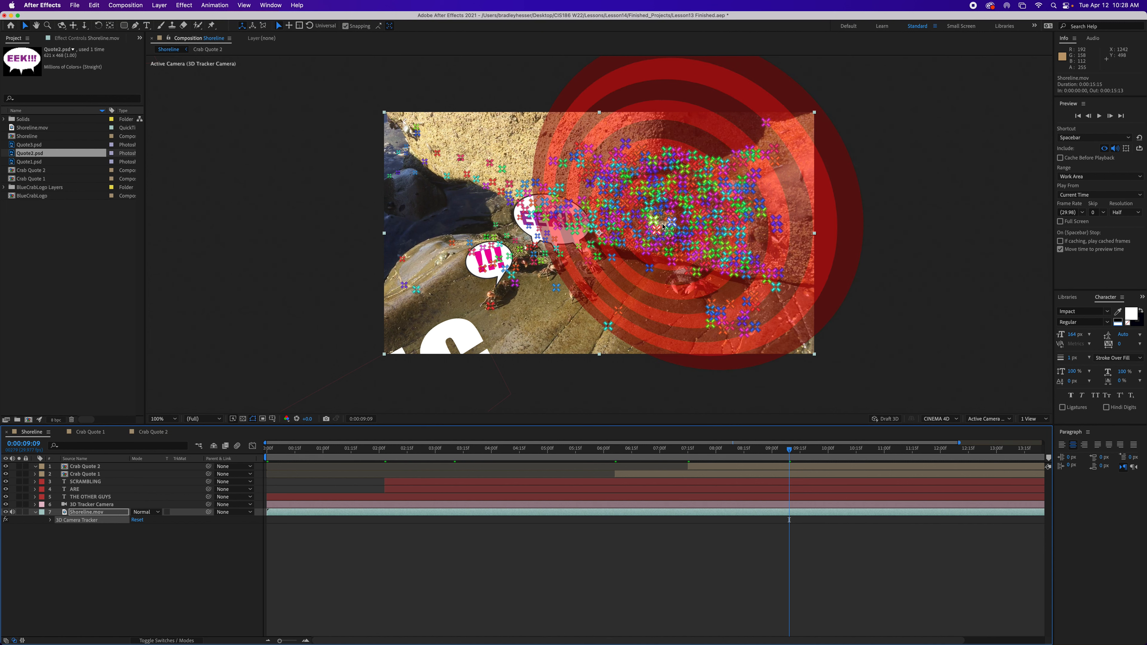
right_click(661, 225)
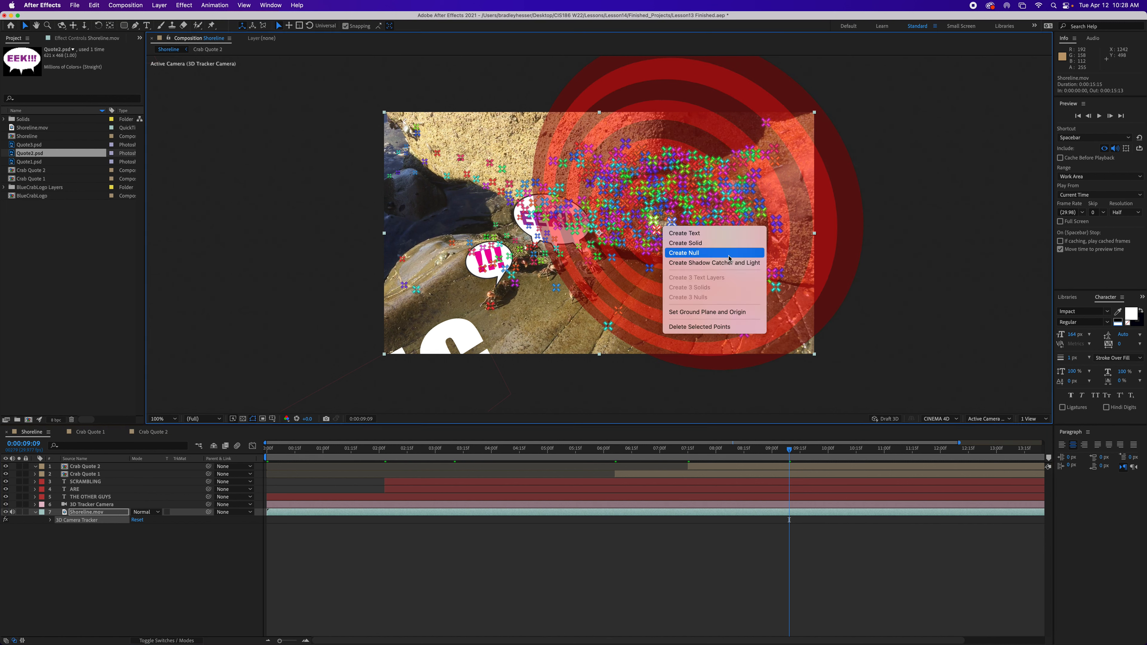
click(715, 244)
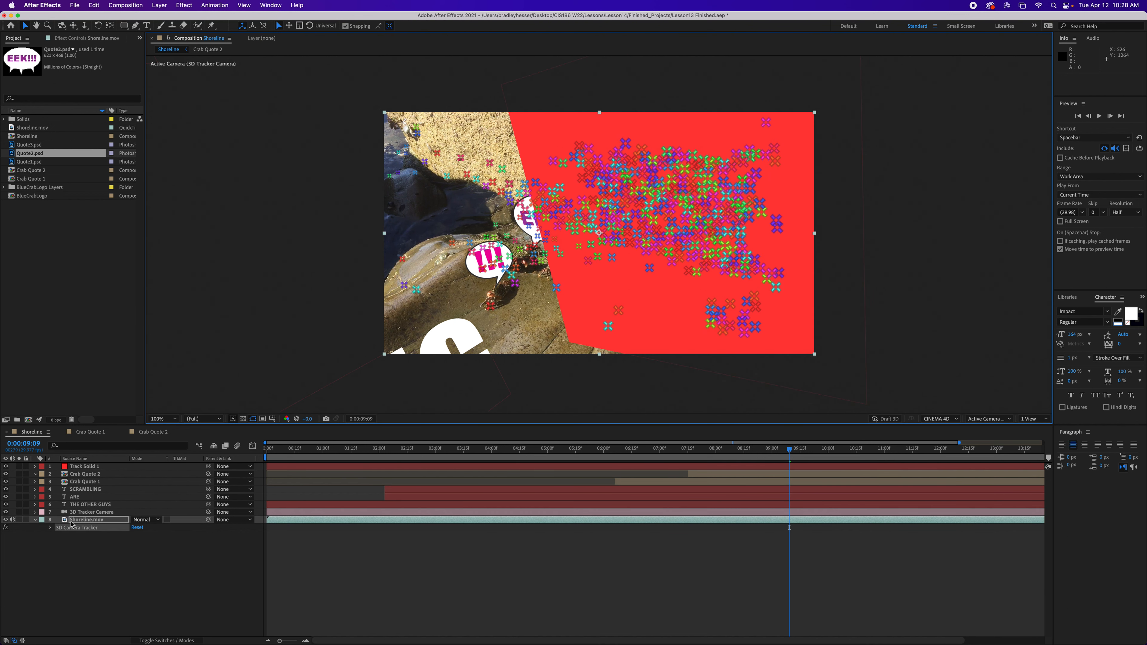
Step: Pre-compose the Track Solid 1 layer as Crab Quote 3, leaving all attributes in Shoreline
click(80, 466)
right_click(79, 467)
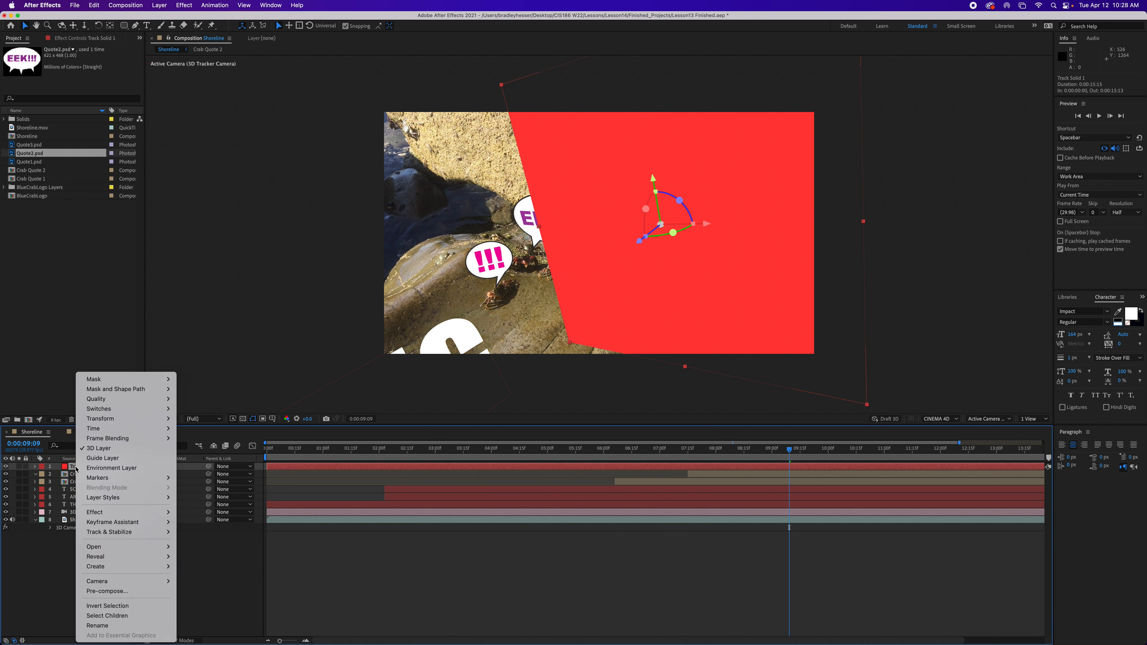
click(122, 594)
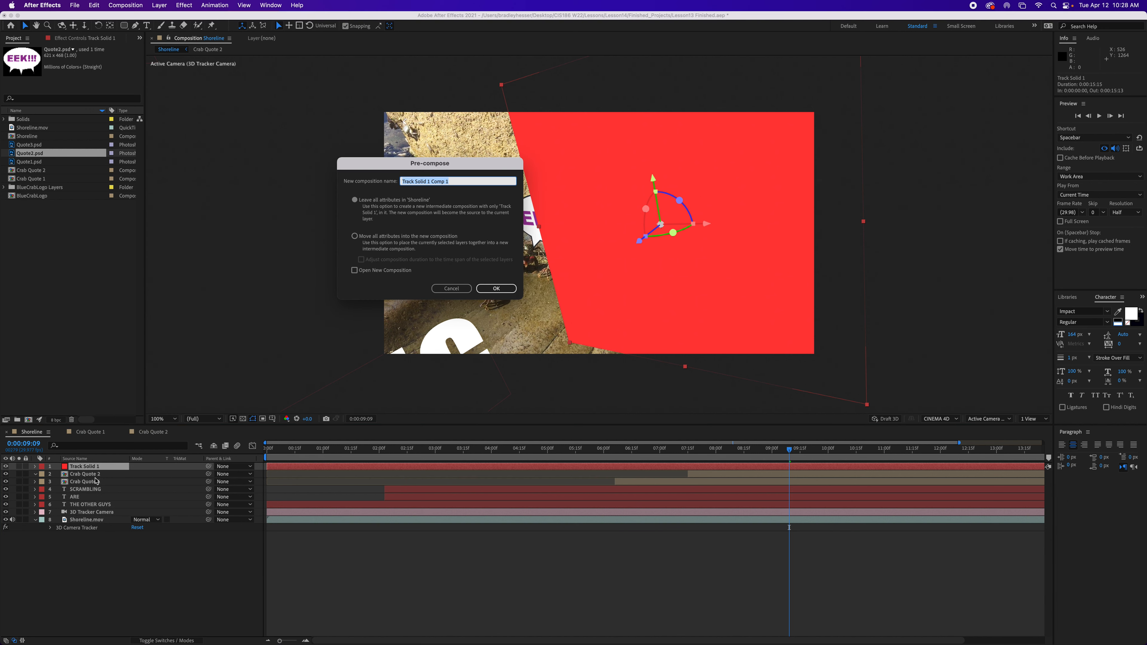
text(crab Quote 3)
key(Return)
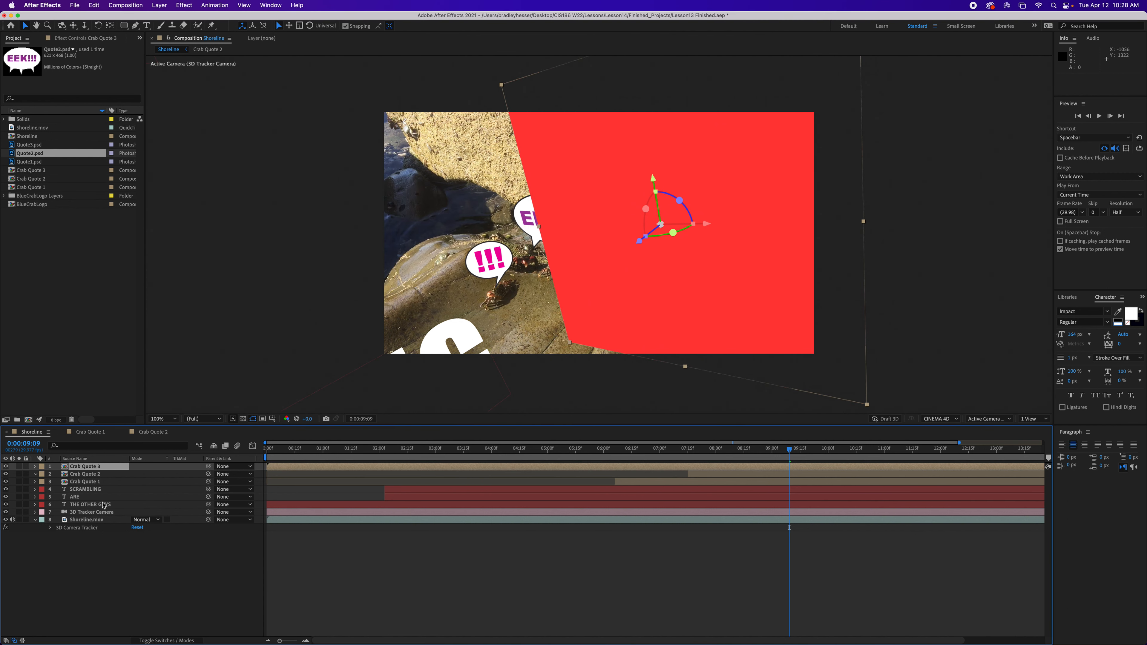
Step: Open the Crab Quote 3 composition, delete its red solid and add Quote3.psd in its place
double_click(69, 467)
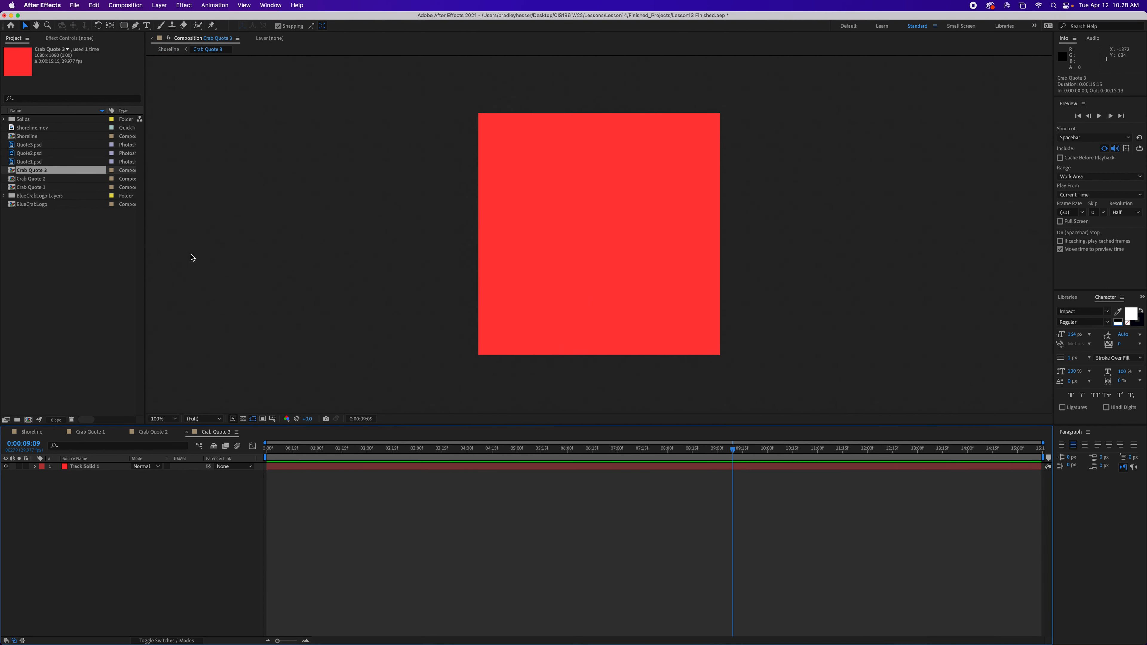
click(82, 468)
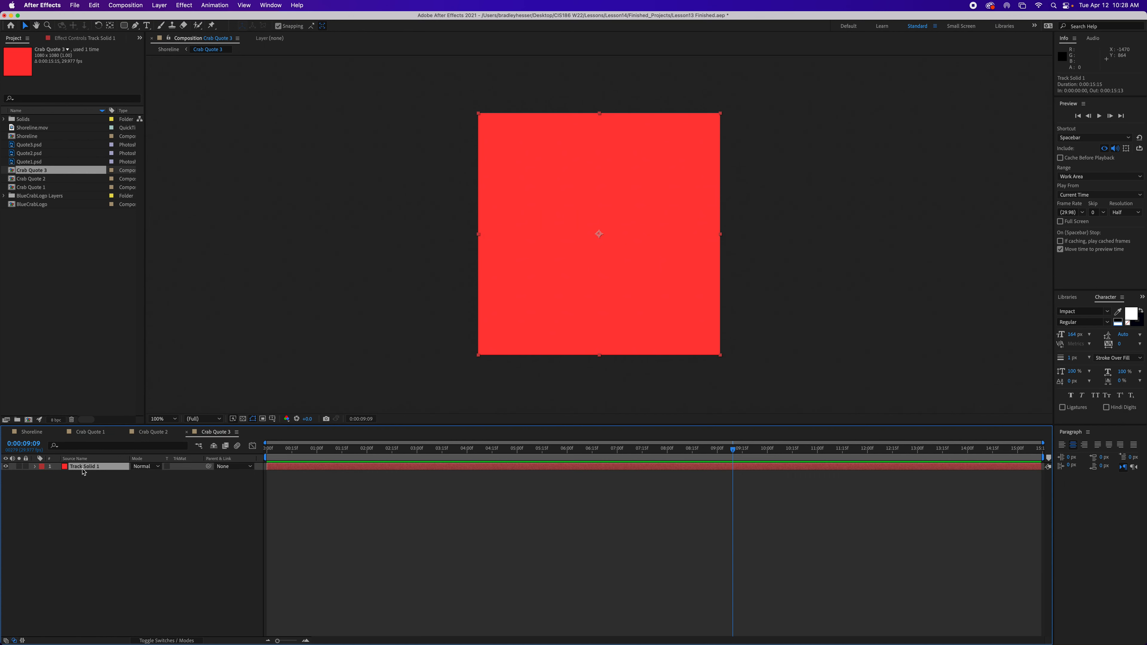
key(Delete)
drag(30, 145, 99, 527)
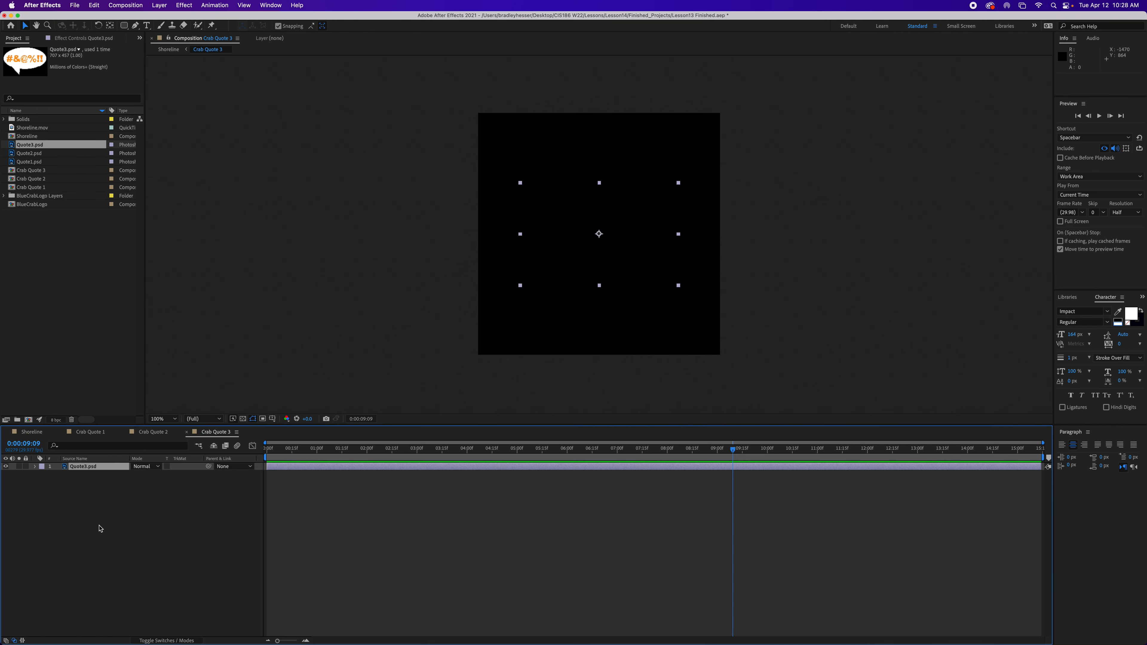
Step: Fit the Quote3.psd layer to the width of the Crab Quote 3 composition
click(159, 5)
mouse_move(203, 117)
click(309, 252)
click(205, 509)
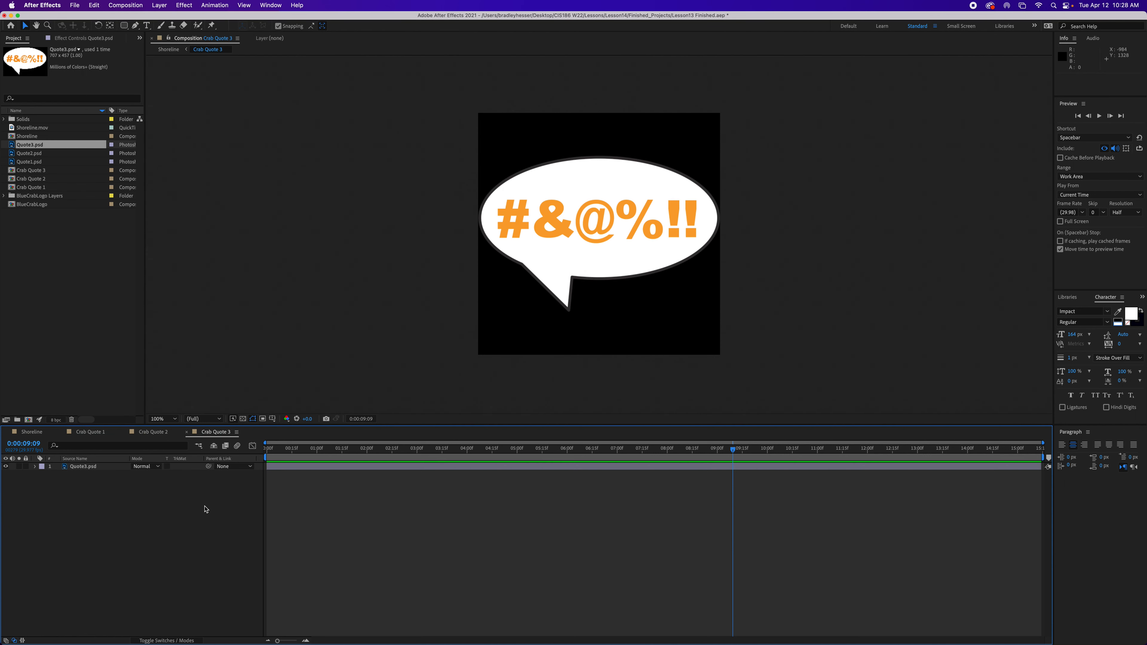
Step: In Shoreline, show Crab Quote 3's position, rotation and scale, turn the bubble toward the camera and reduce its scale to 41%
click(37, 432)
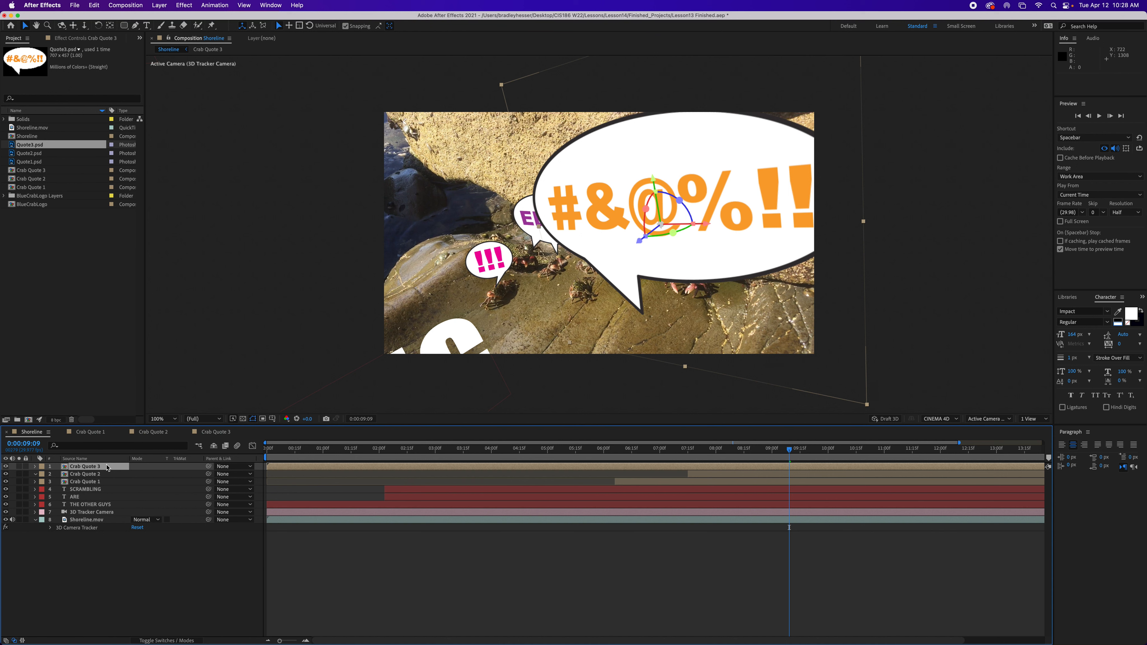
key(p)
key(shift+r)
key(shift+s)
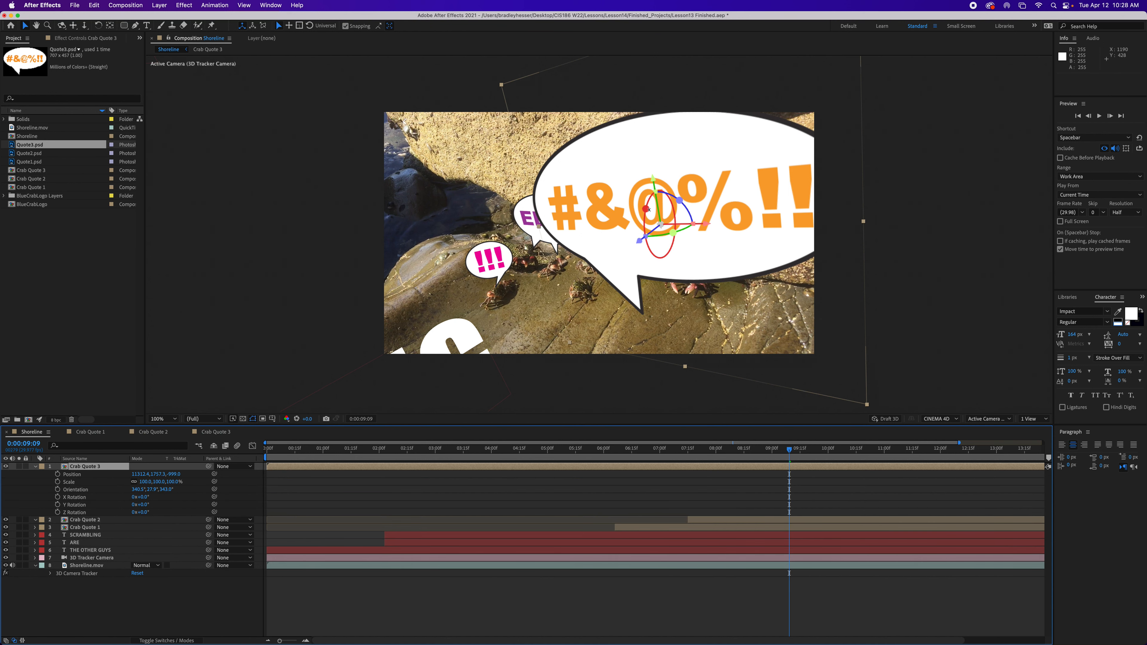
drag(646, 209, 674, 213)
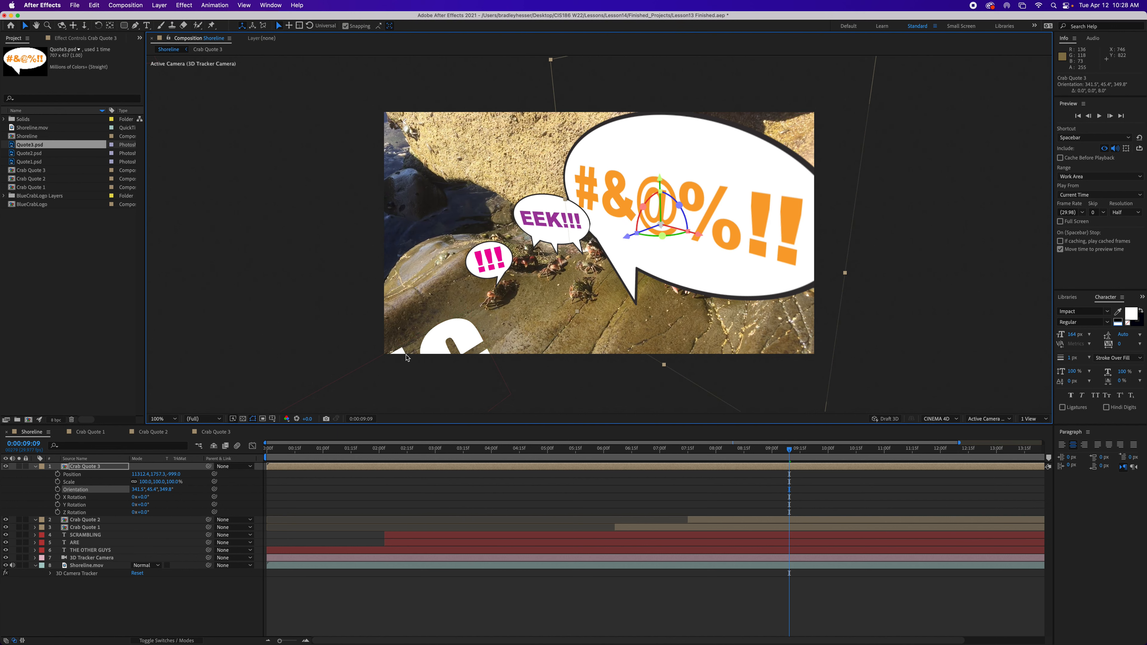
drag(162, 481, 144, 482)
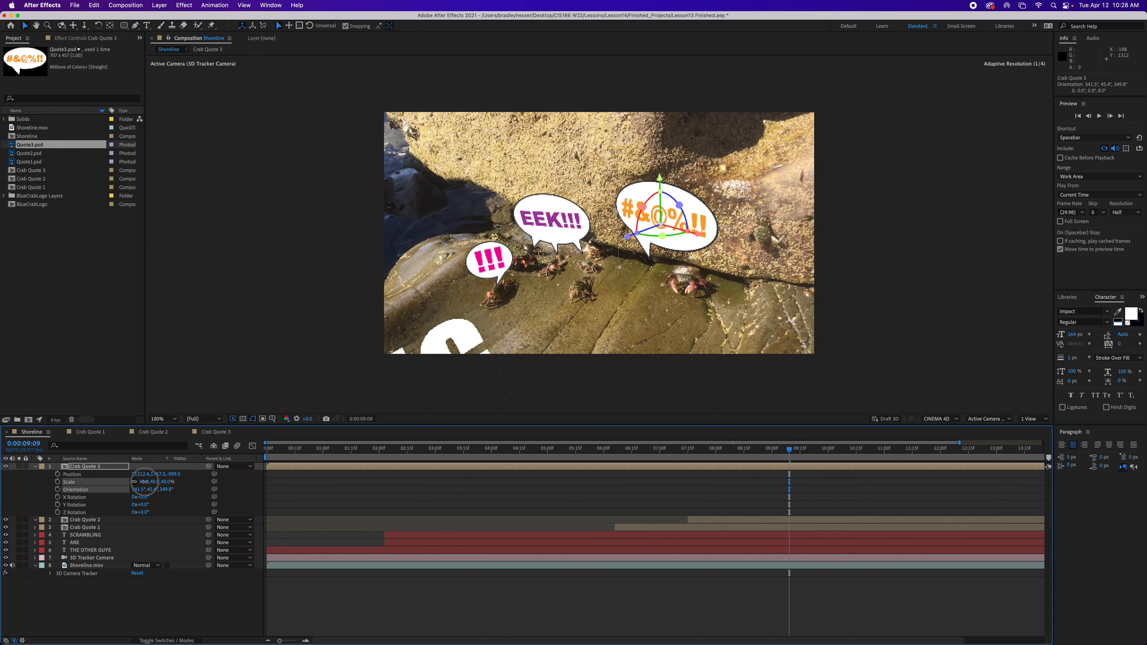
Step: Place the #&@%!! bubble at about 11405, 1699, -1078 above the crab on the right, facing the camera, and save the project
mouse_move(703, 242)
mouse_down()
mouse_move(730, 243)
mouse_move(708, 243)
mouse_up()
drag(696, 192, 696, 186)
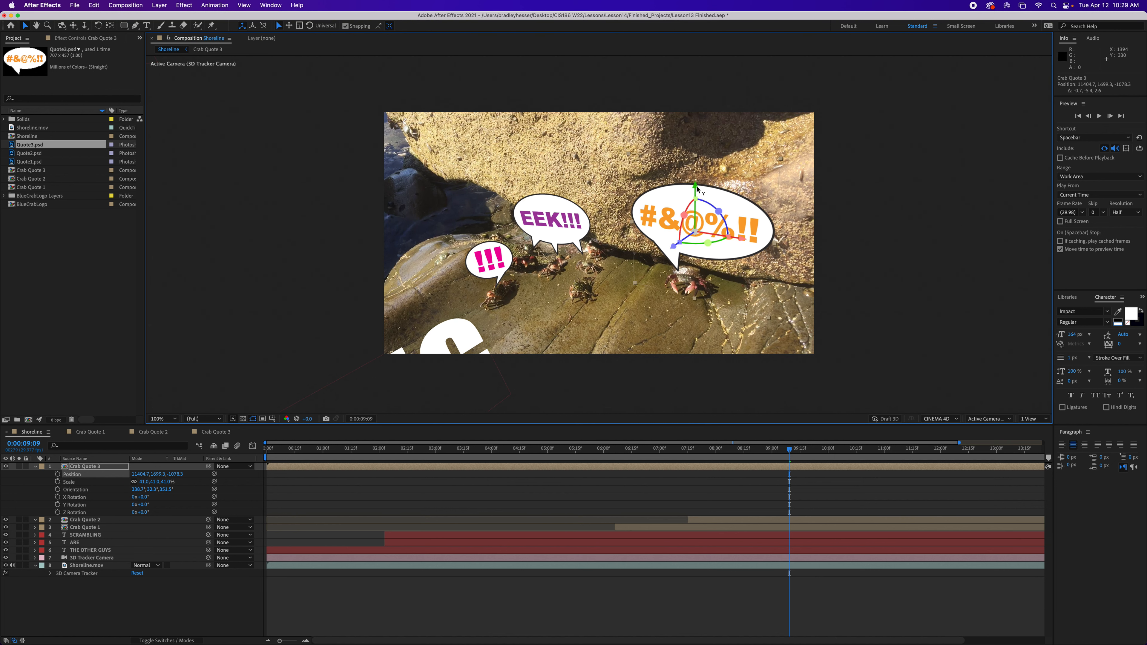
click(743, 331)
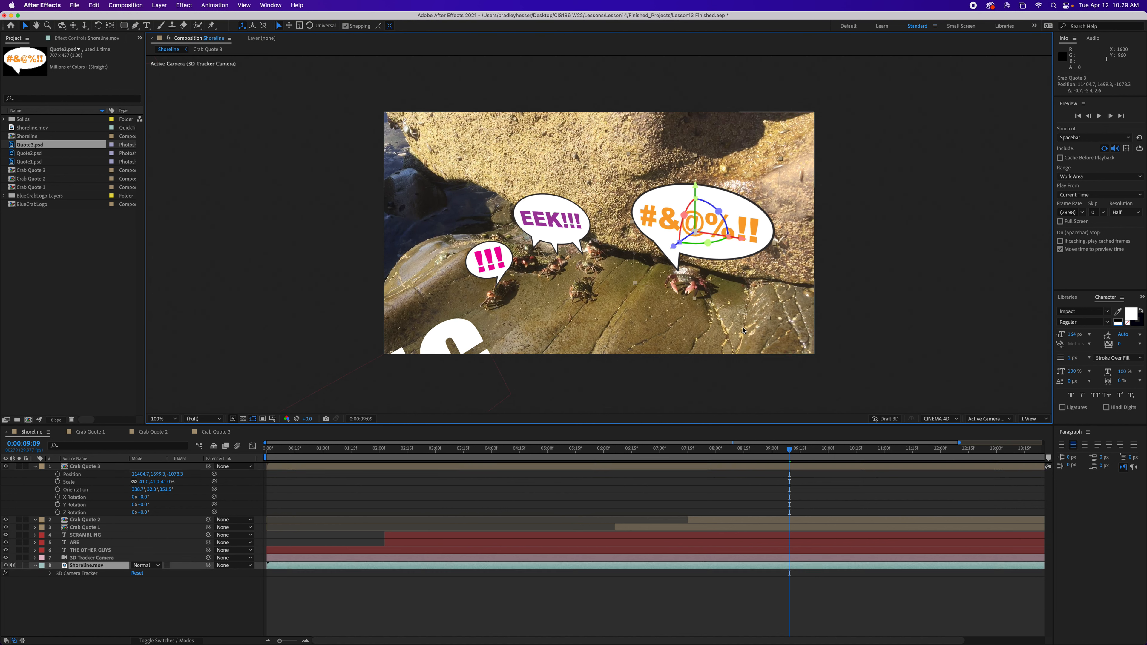
key(super+s)
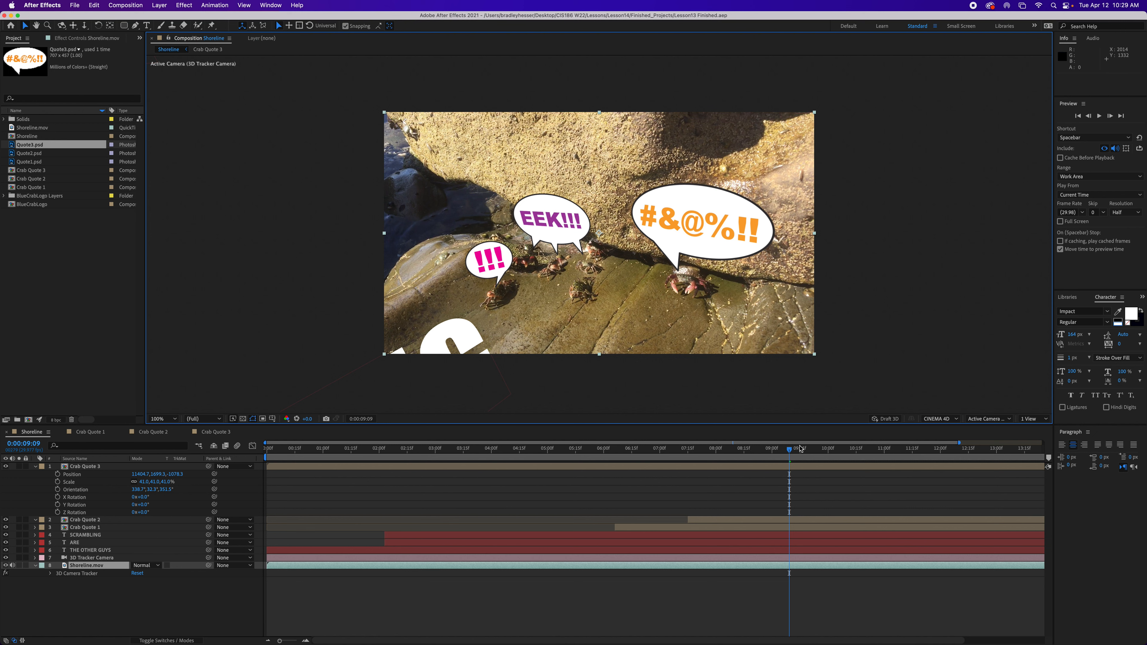
Step: Trim the start of the Crab Quote 3 layer to 0:00:09:01 and collapse its transform properties
drag(790, 449, 775, 453)
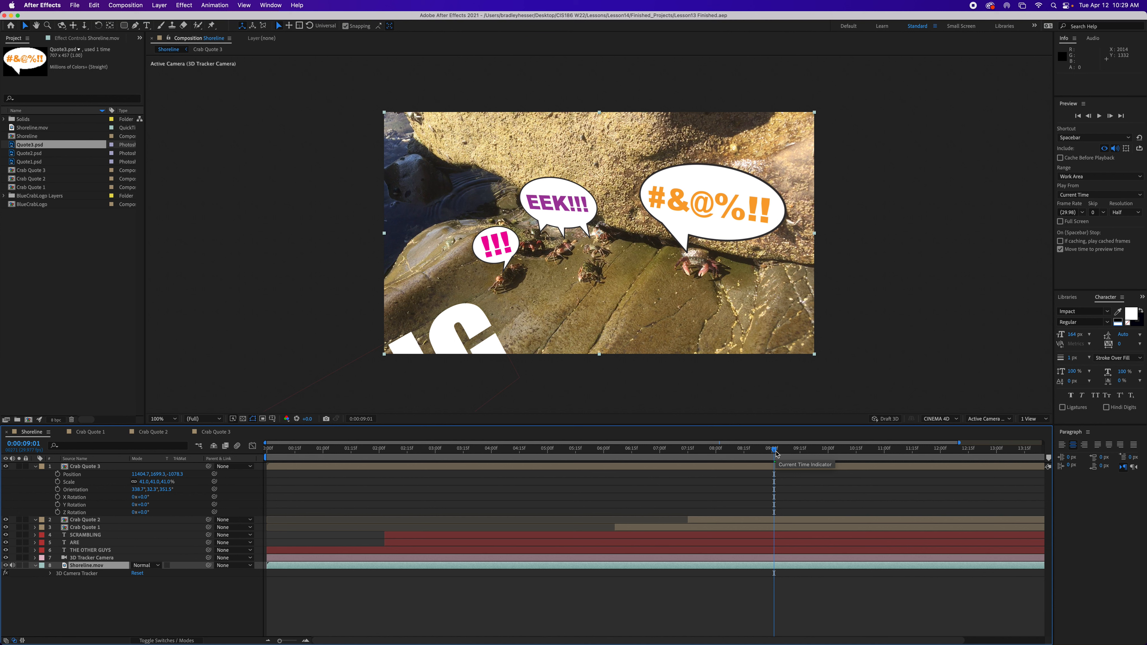
key(alt+bracketleft)
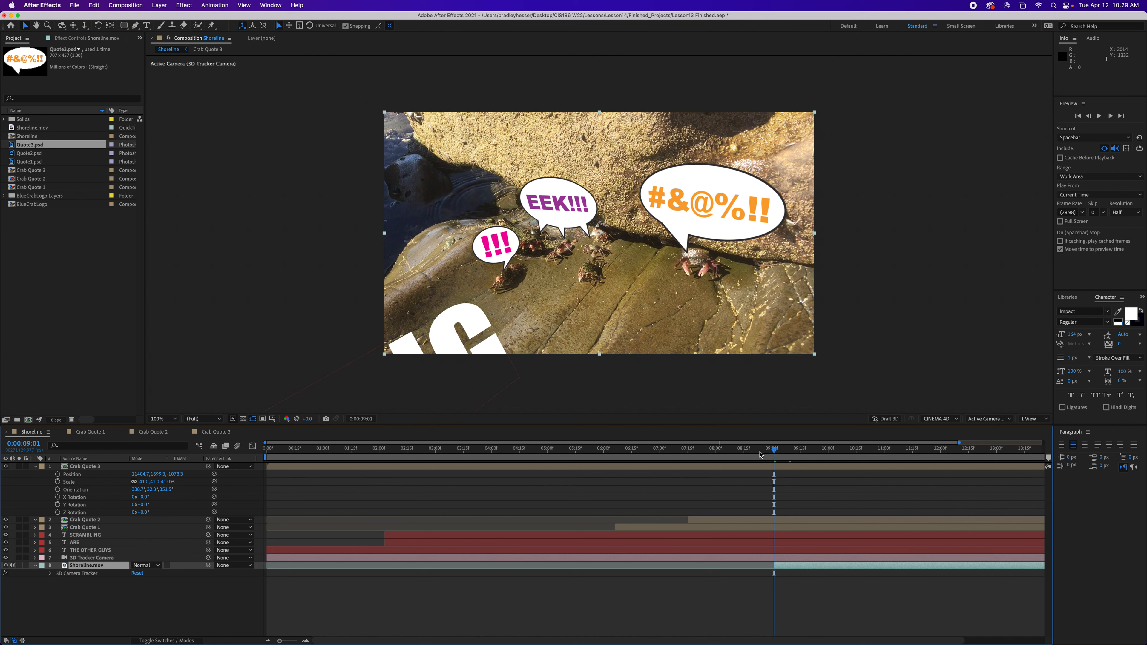
key(super+z)
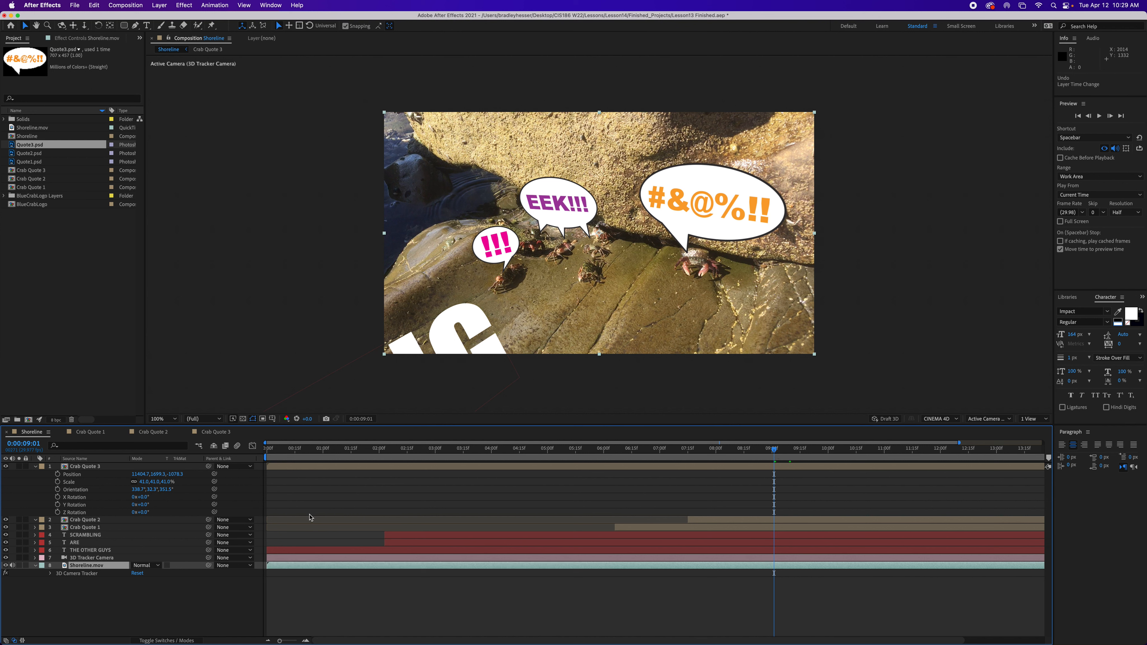
click(92, 467)
click(142, 478)
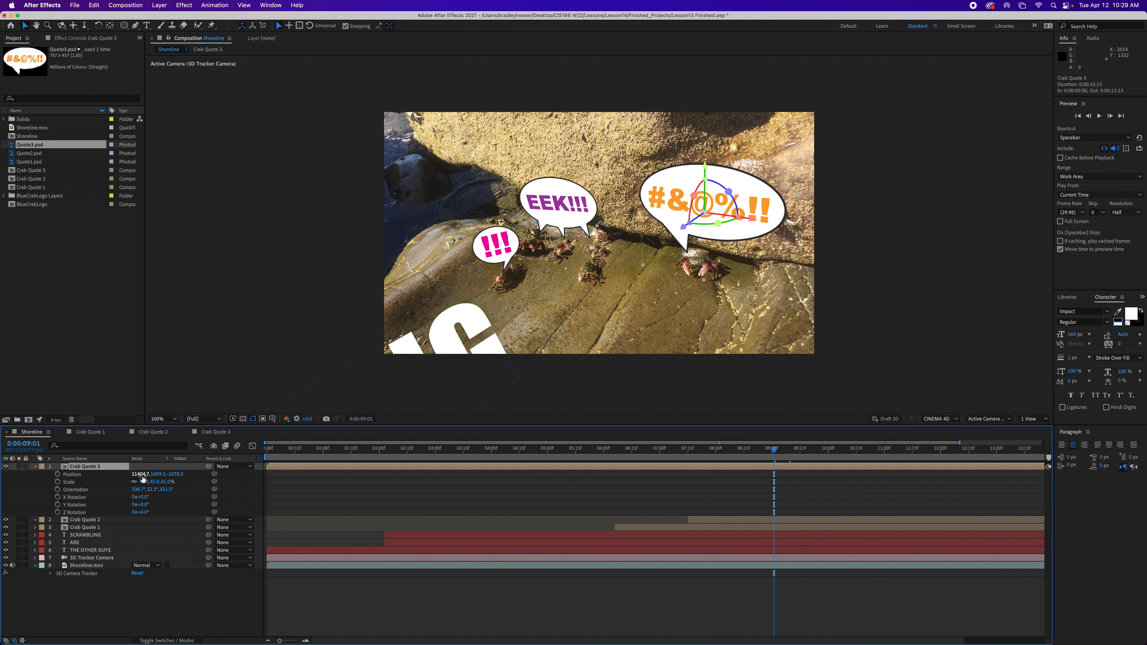
key(alt+bracketleft)
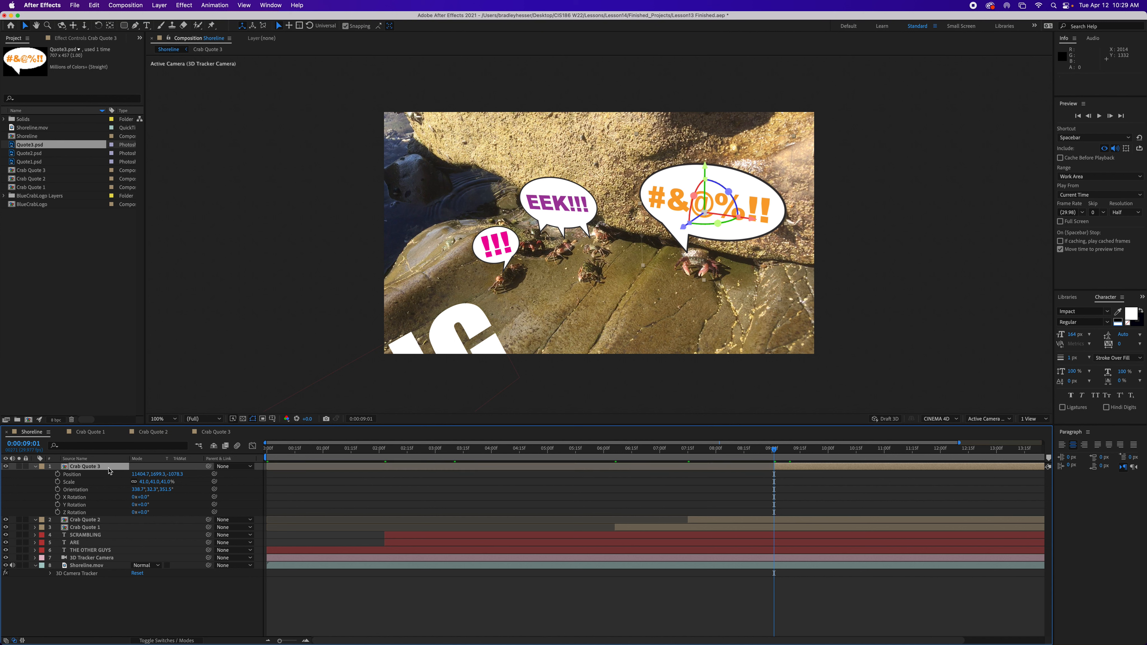
key(u)
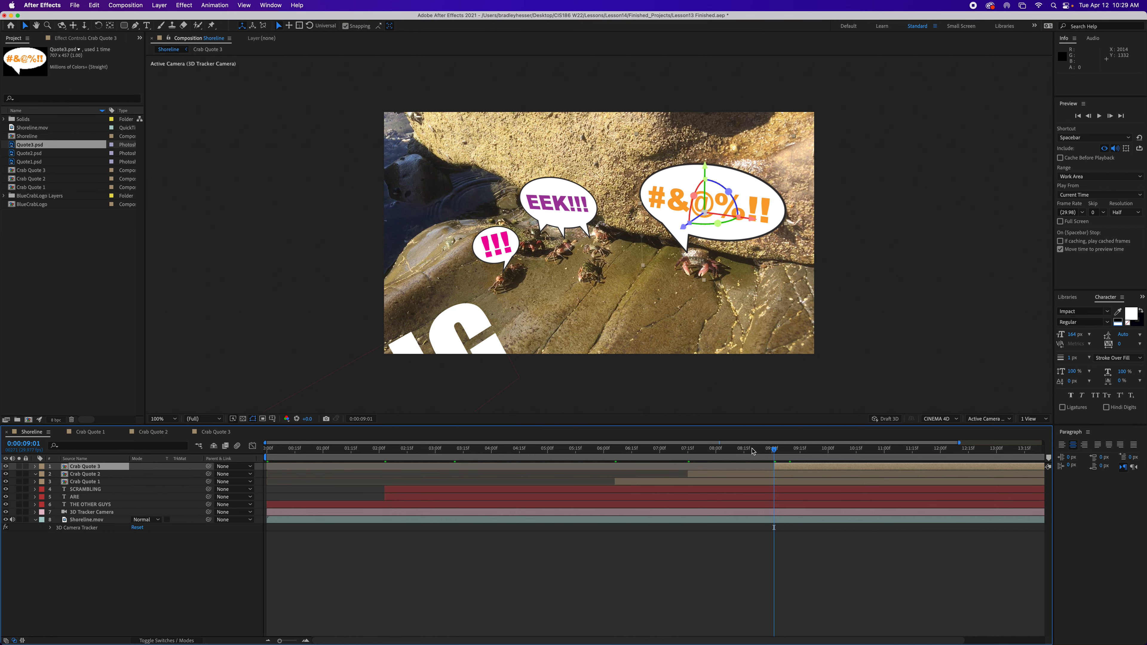
Step: Save the project and move the current time to 0:00:11:15, where the large rock and shoreline are in view
drag(773, 450, 859, 485)
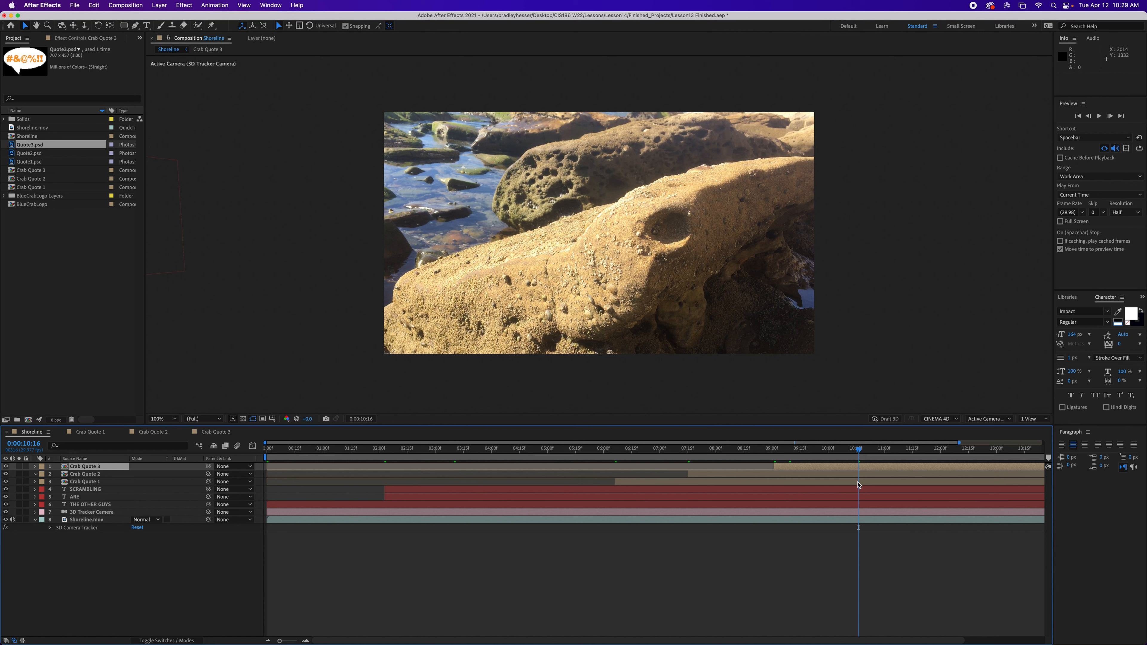
key(super+s)
drag(859, 449, 912, 454)
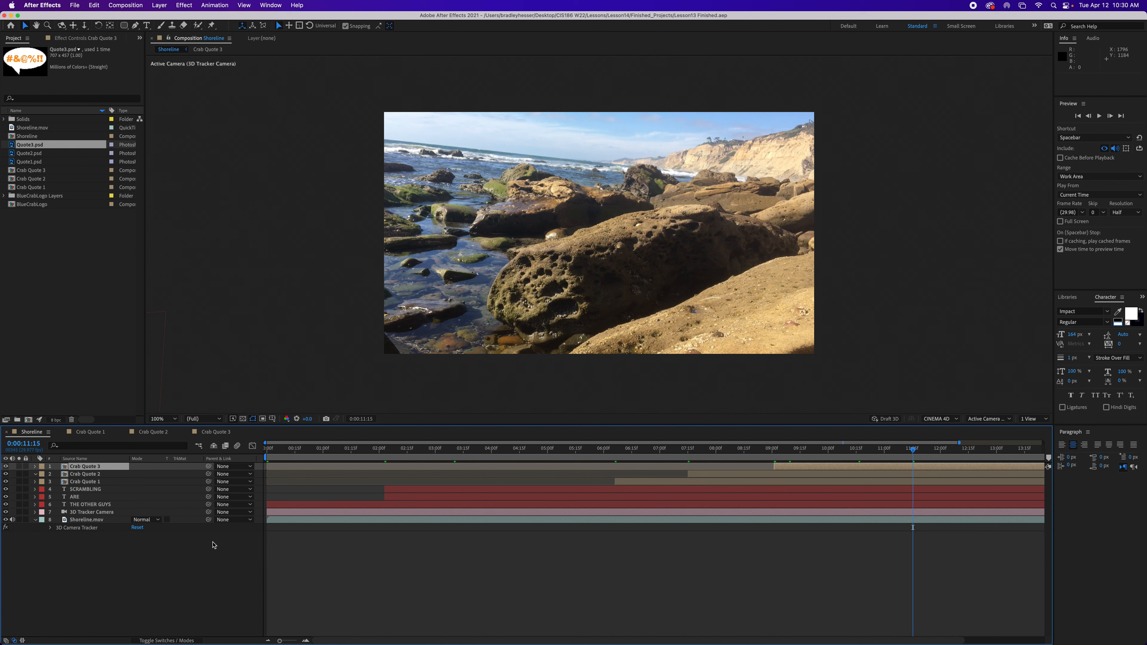
Step: Set the Track Point Size of Shoreline.mov's 3D Camera Tracker effect to 100%
click(88, 527)
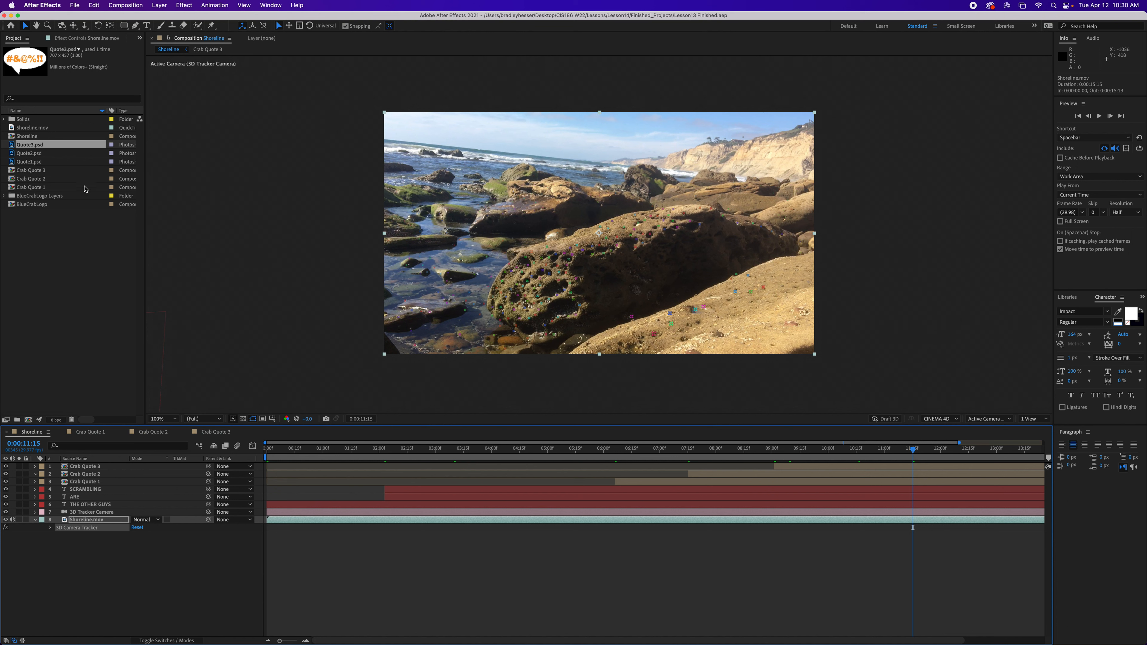
click(70, 39)
click(84, 111)
text(100)
key(Return)
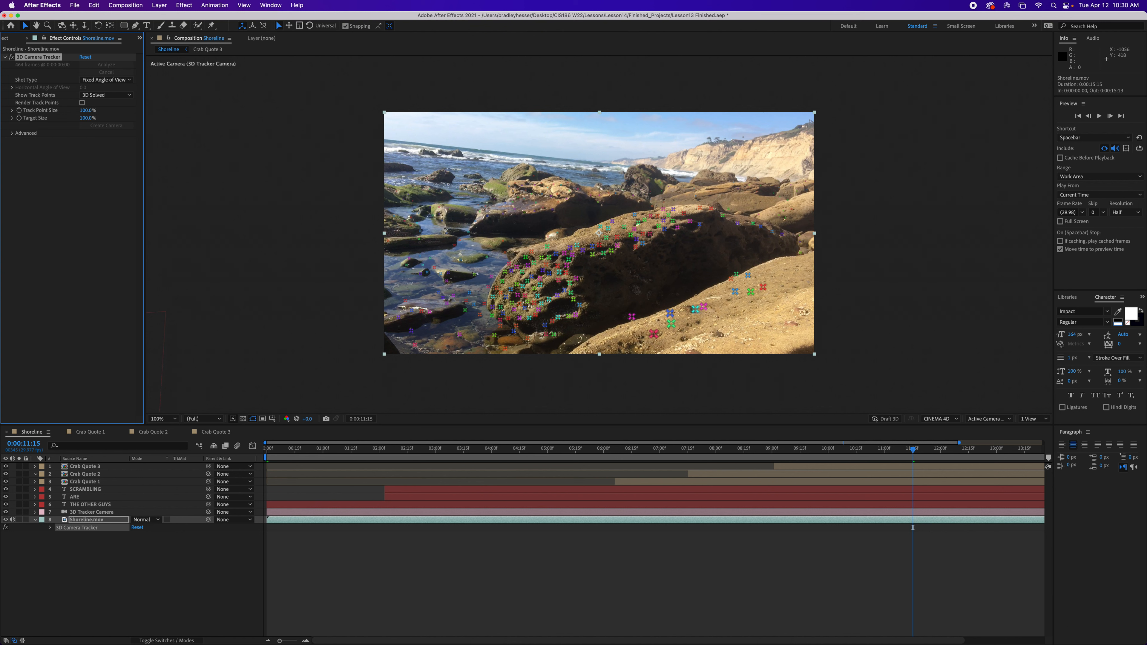
Step: Create a solid from the 3D Camera Tracker points on top of the large rock
mouse_move(662, 218)
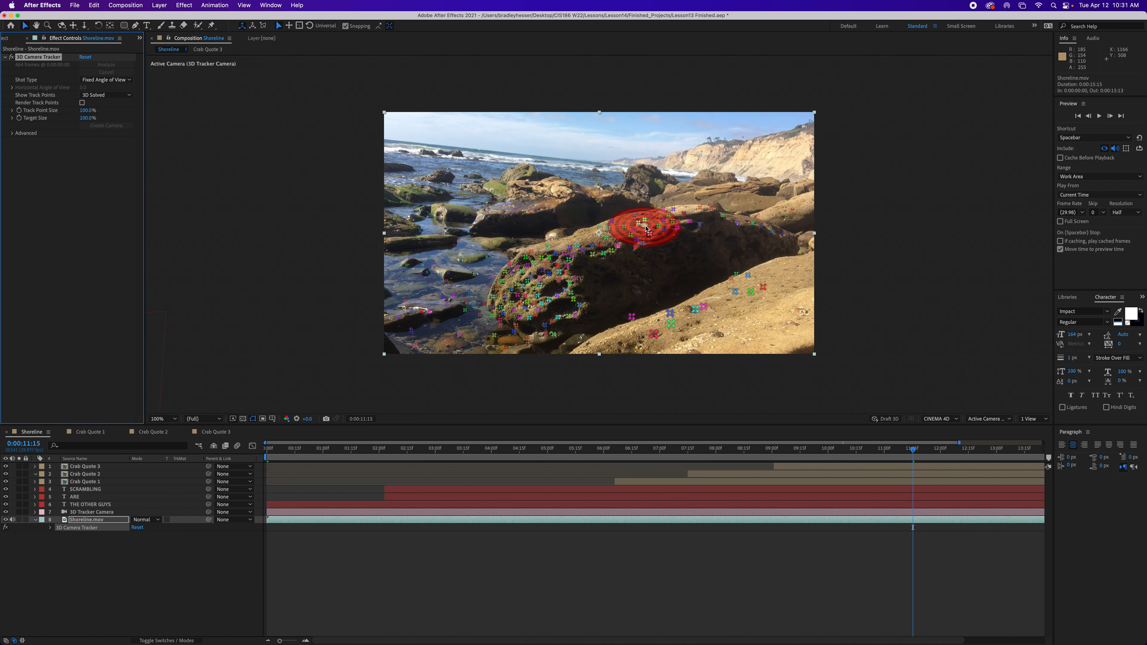
right_click(645, 228)
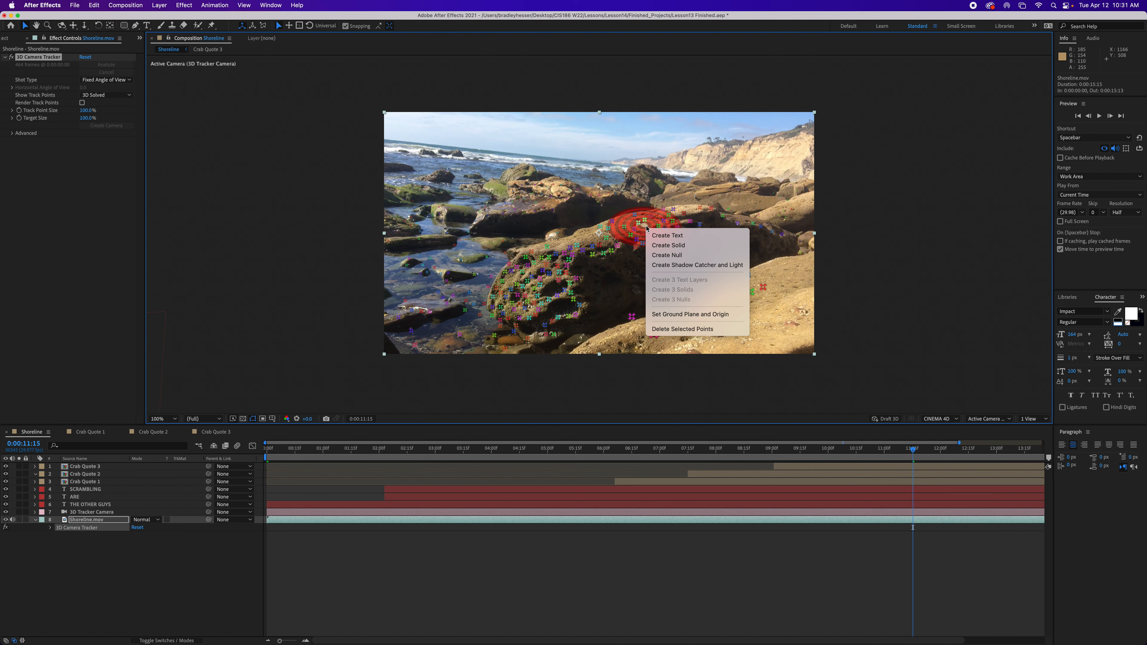
click(675, 249)
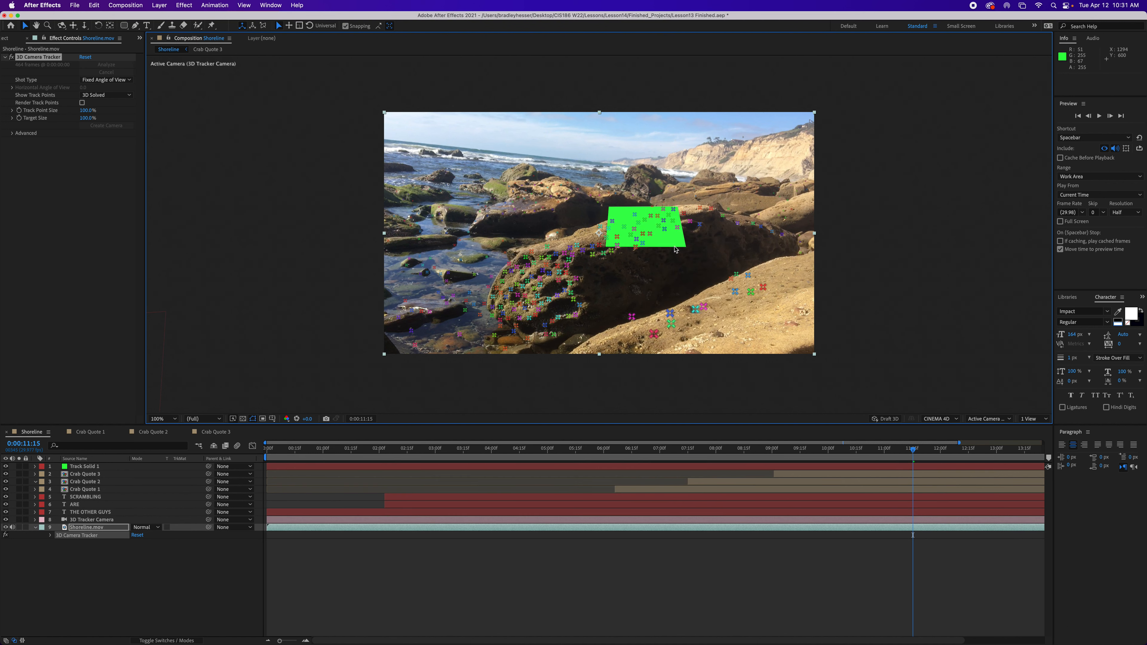
Step: Pre-compose Track Solid 1 into a new composition named Logo, leaving all attributes in Shoreline
click(81, 467)
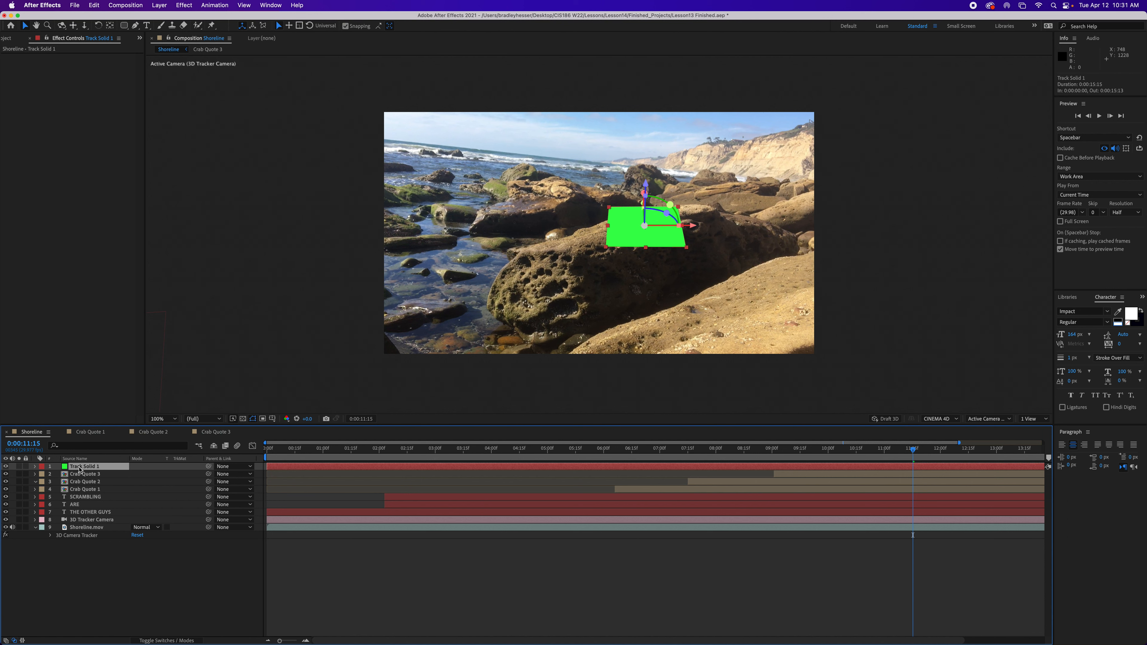
right_click(80, 469)
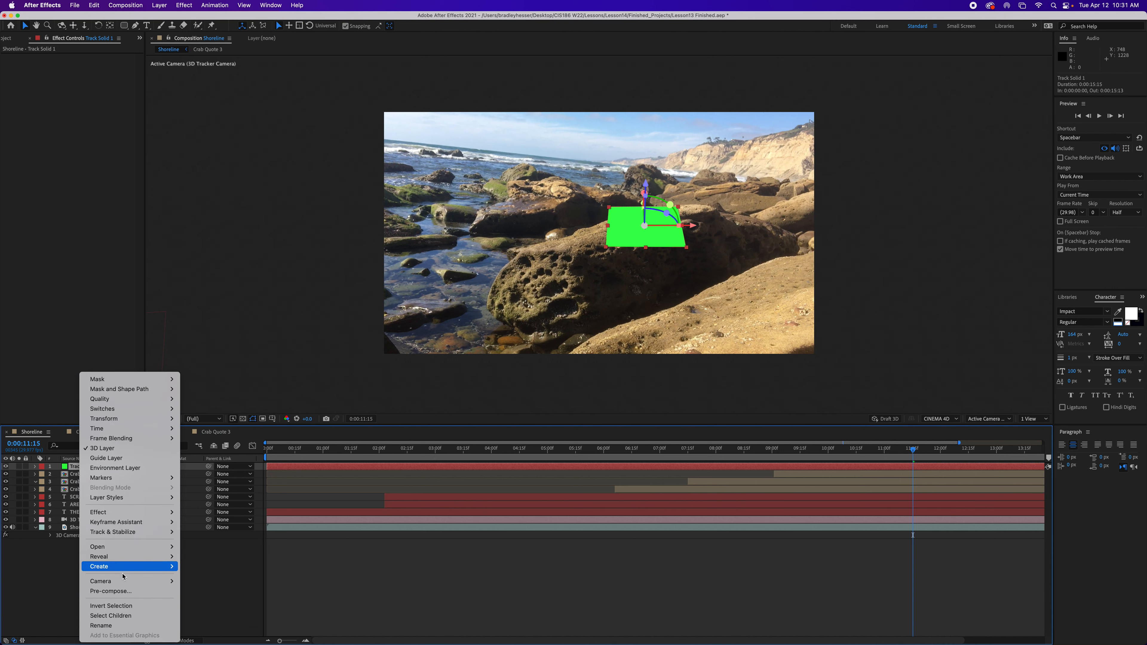
click(135, 591)
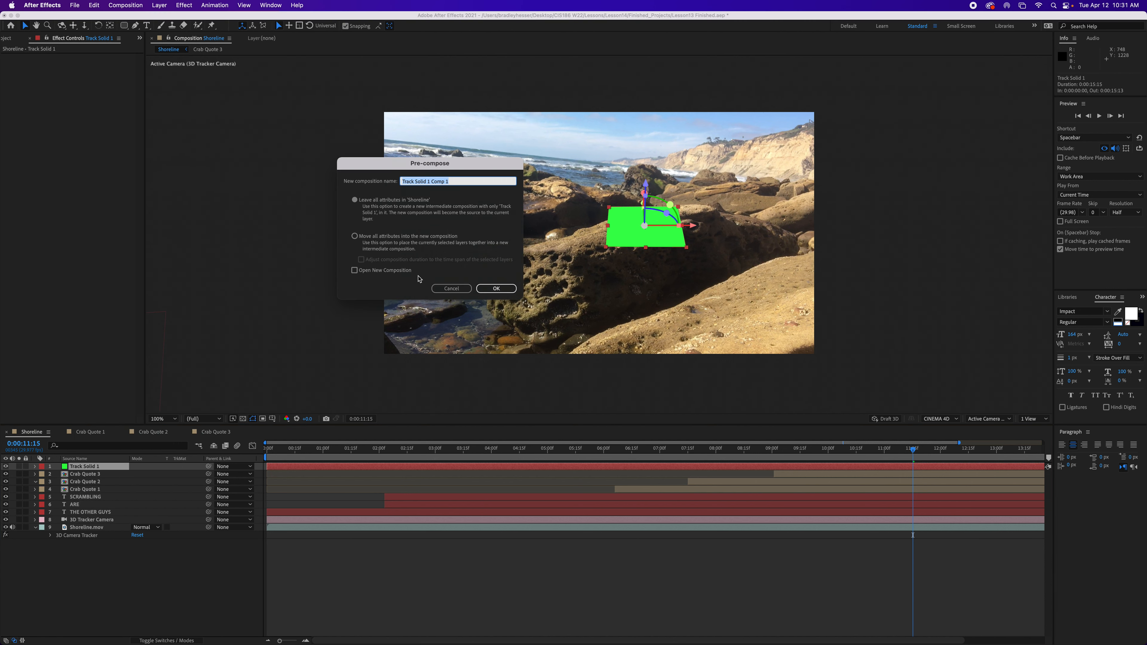
text(Logo)
click(492, 289)
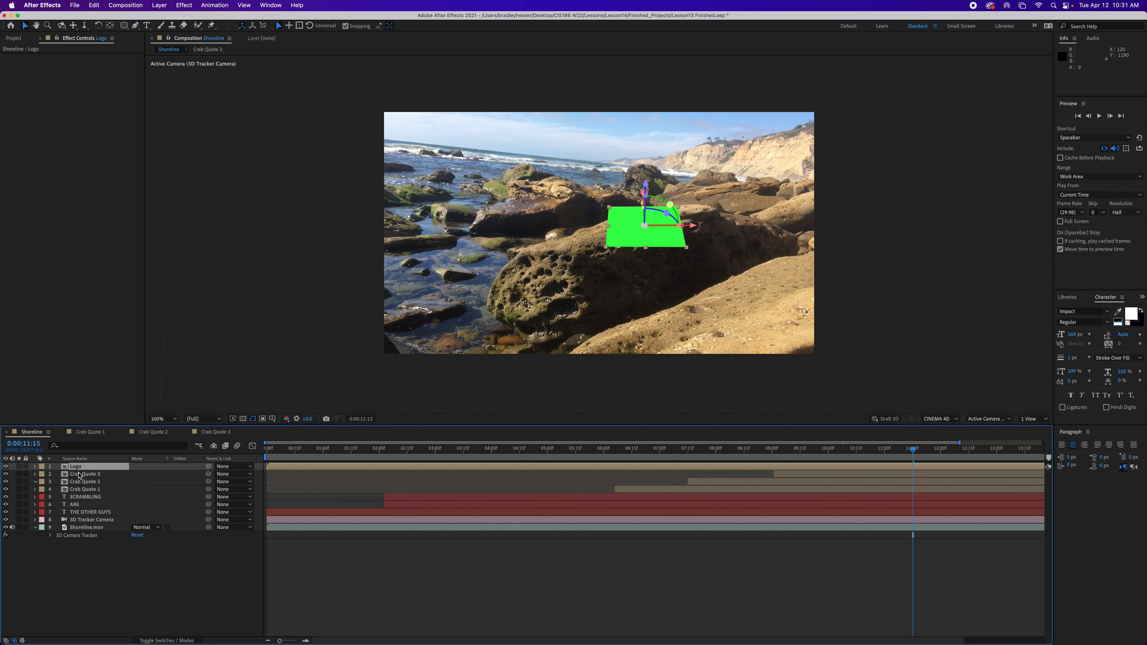
Step: Delete the green solid layer from inside the Logo composition
double_click(66, 467)
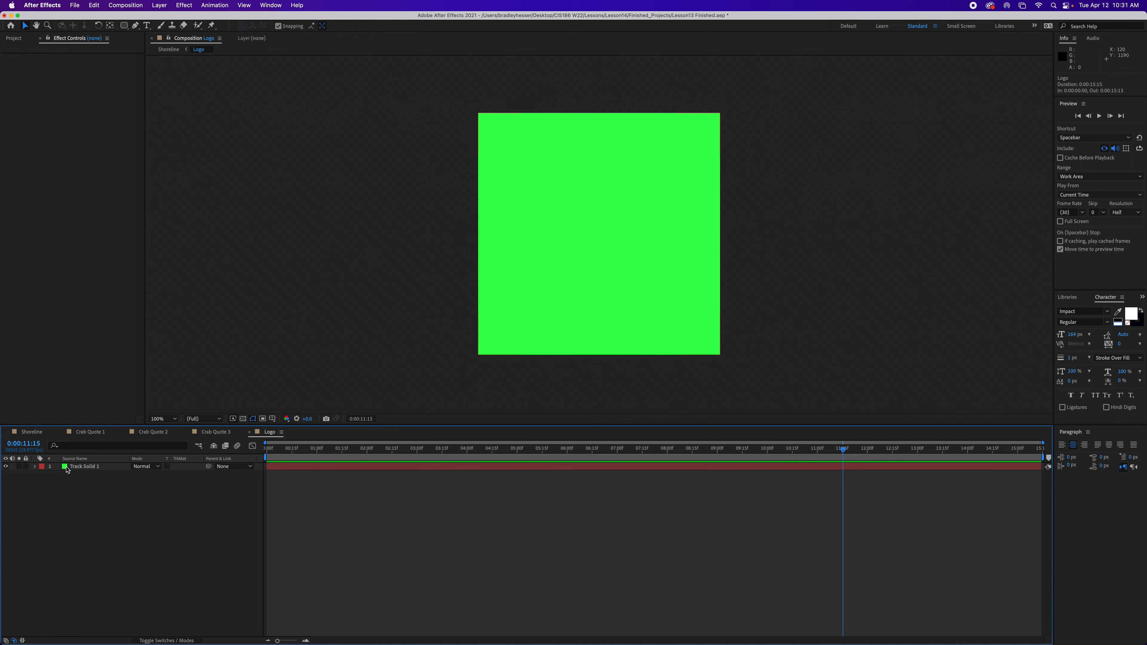
click(83, 469)
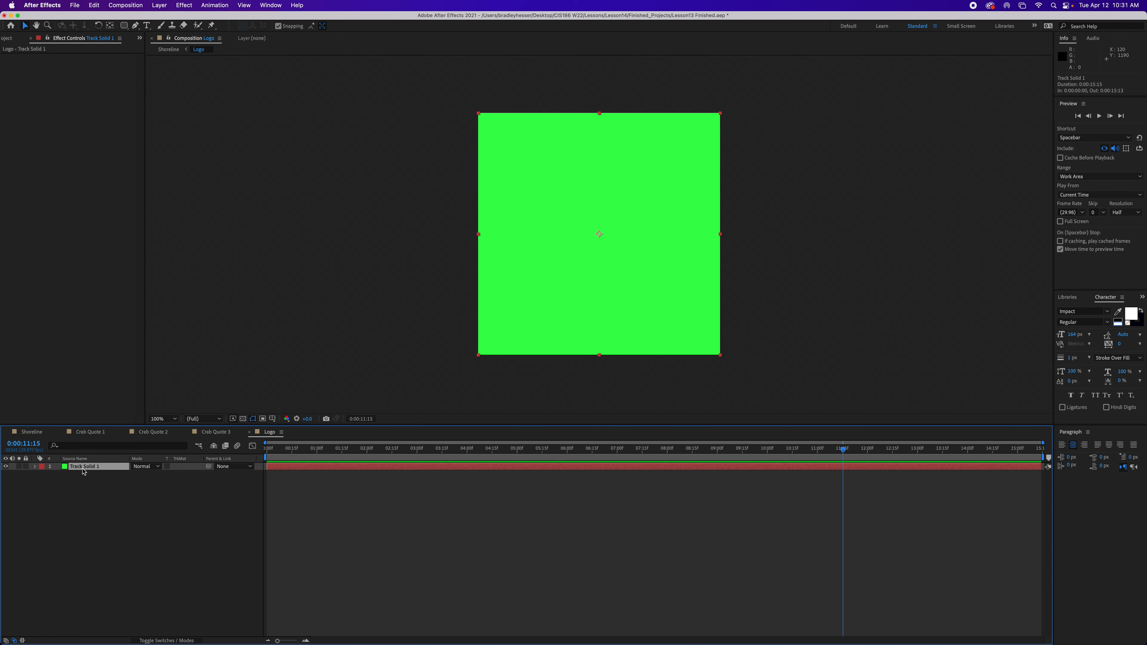
key(Delete)
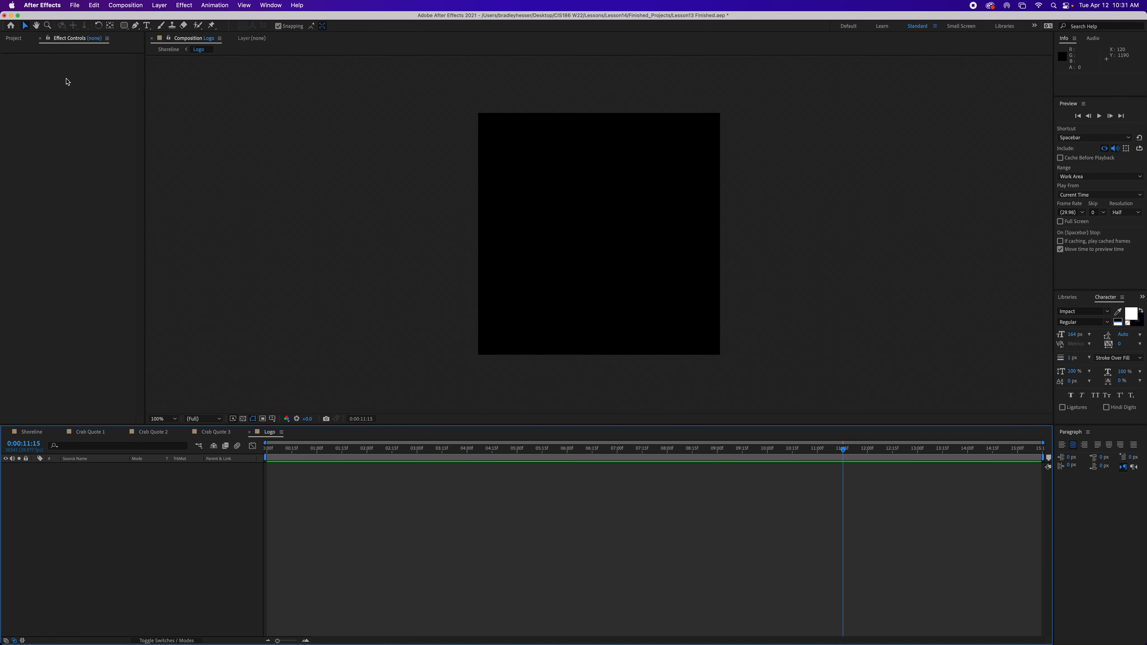
Step: Add the BlueCrabLogo composition to the Logo composition and move the current time to 0:00:00:00
click(14, 38)
drag(32, 218, 53, 266)
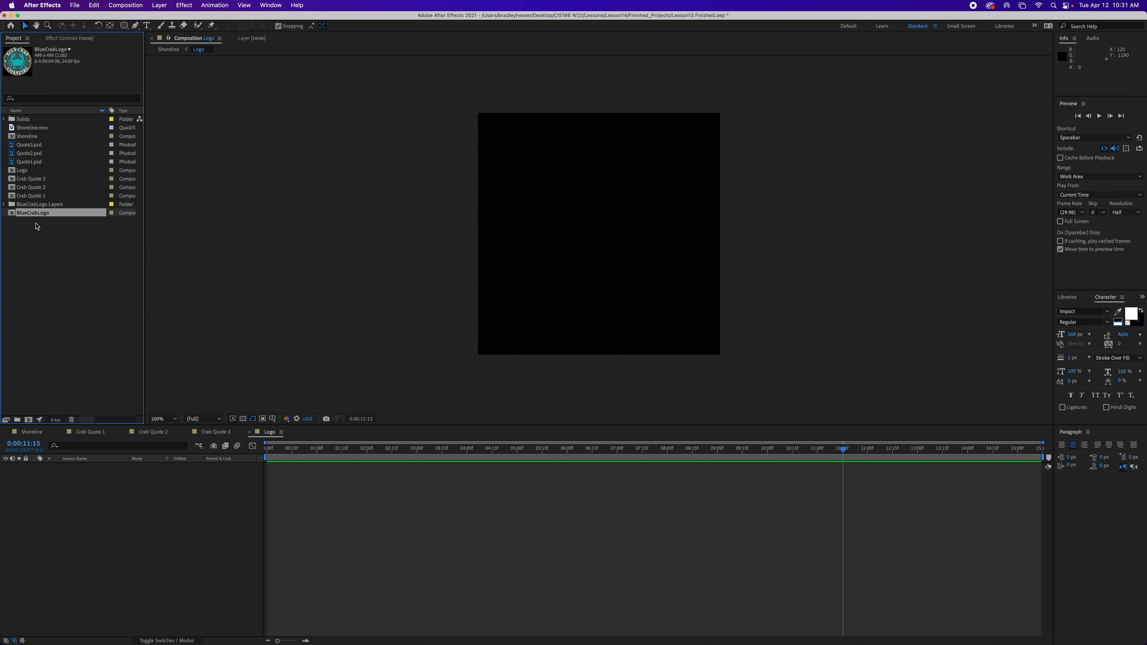
drag(29, 216, 100, 474)
click(107, 515)
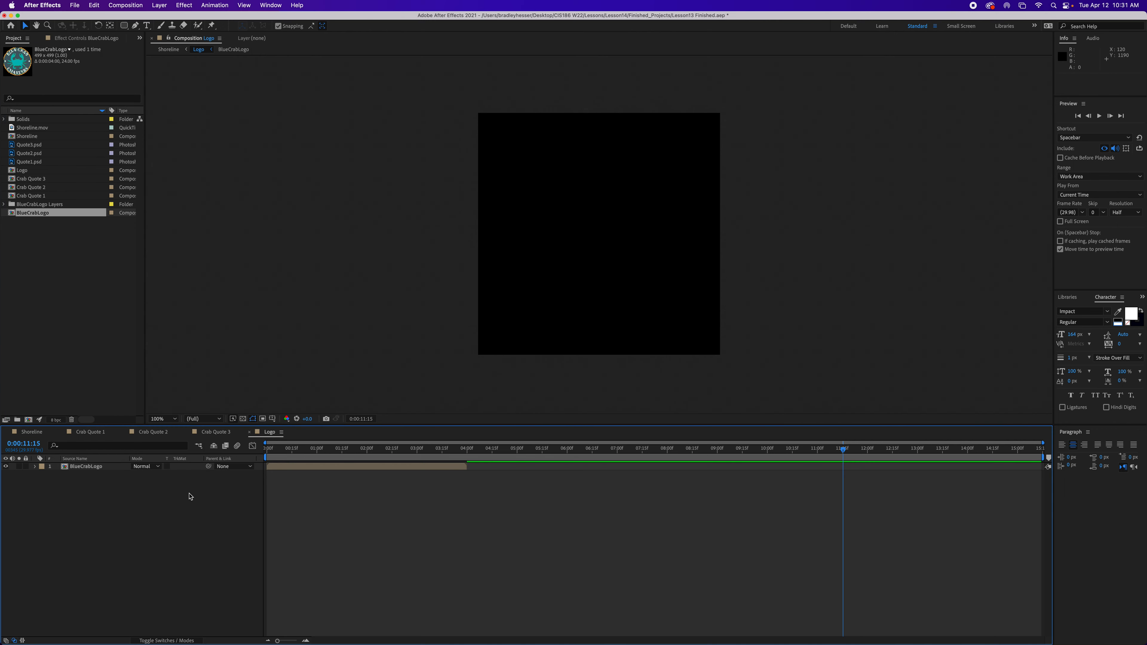
drag(842, 449, 245, 495)
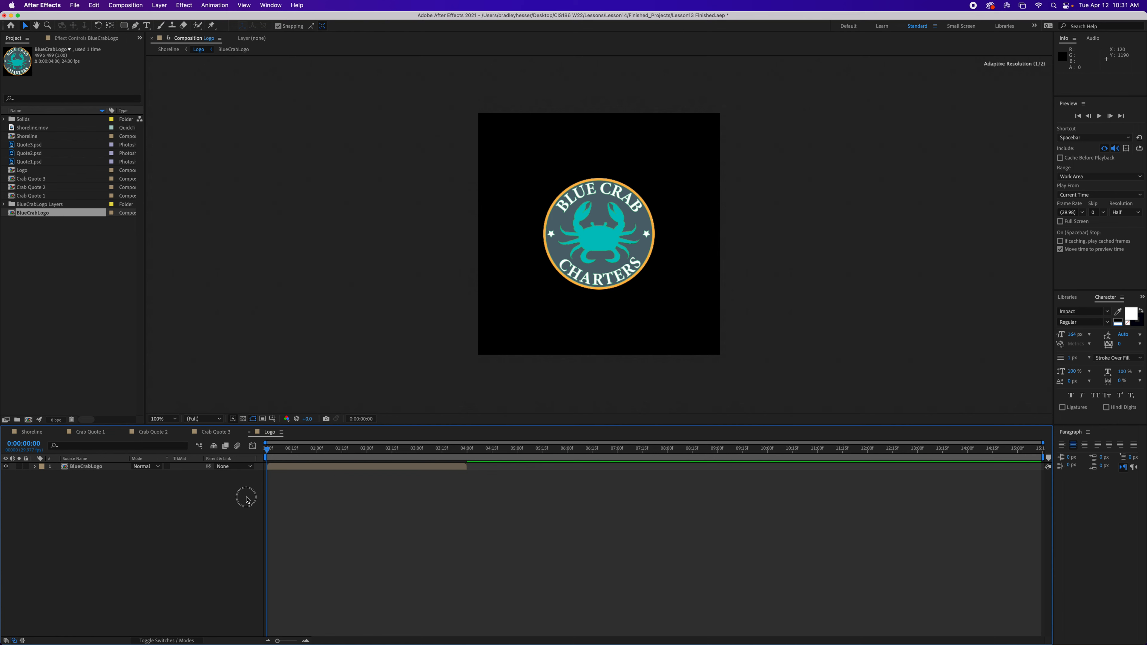
Step: Scrub through the Shoreline composition to check the Logo layer at the large rock and the crab quotes
click(46, 259)
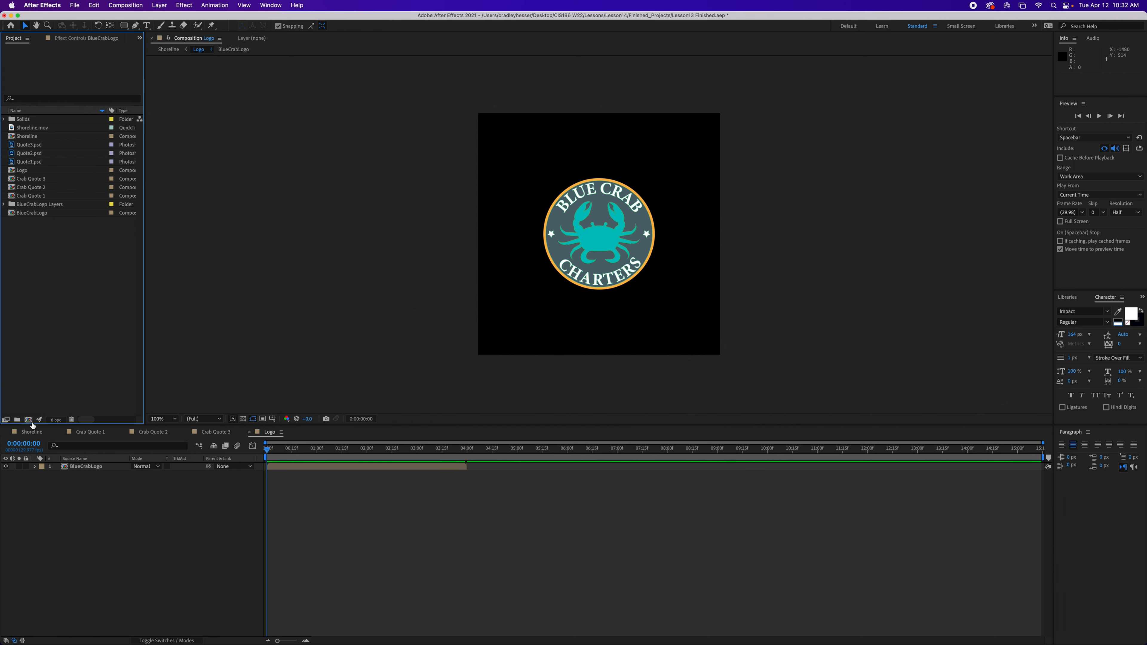
click(35, 432)
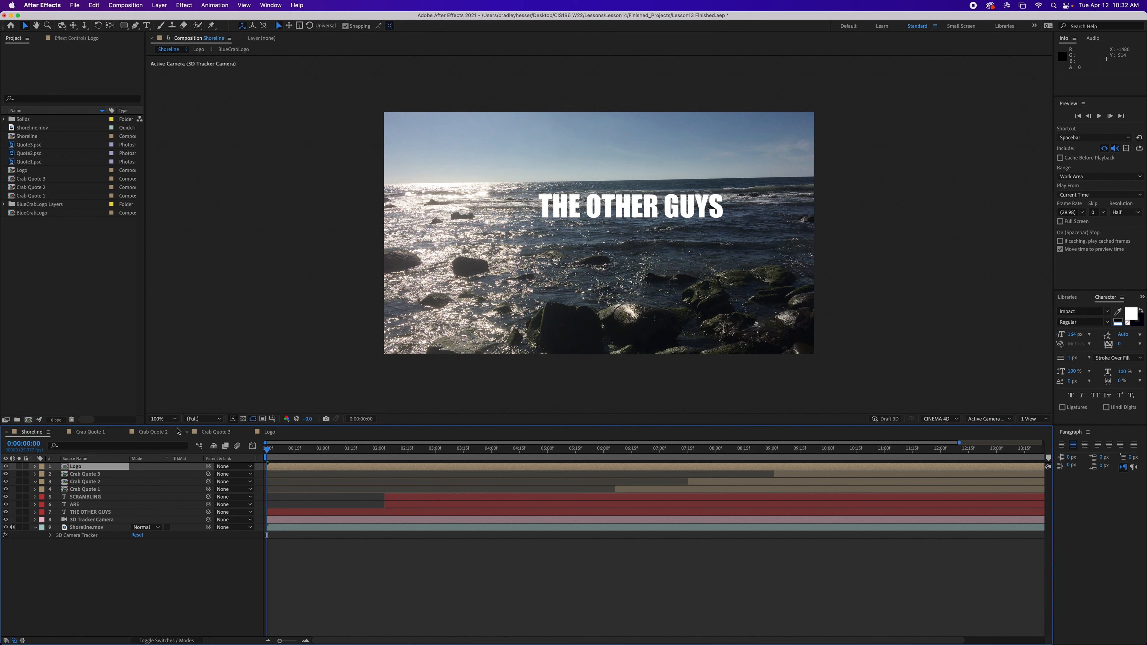
drag(269, 451, 936, 482)
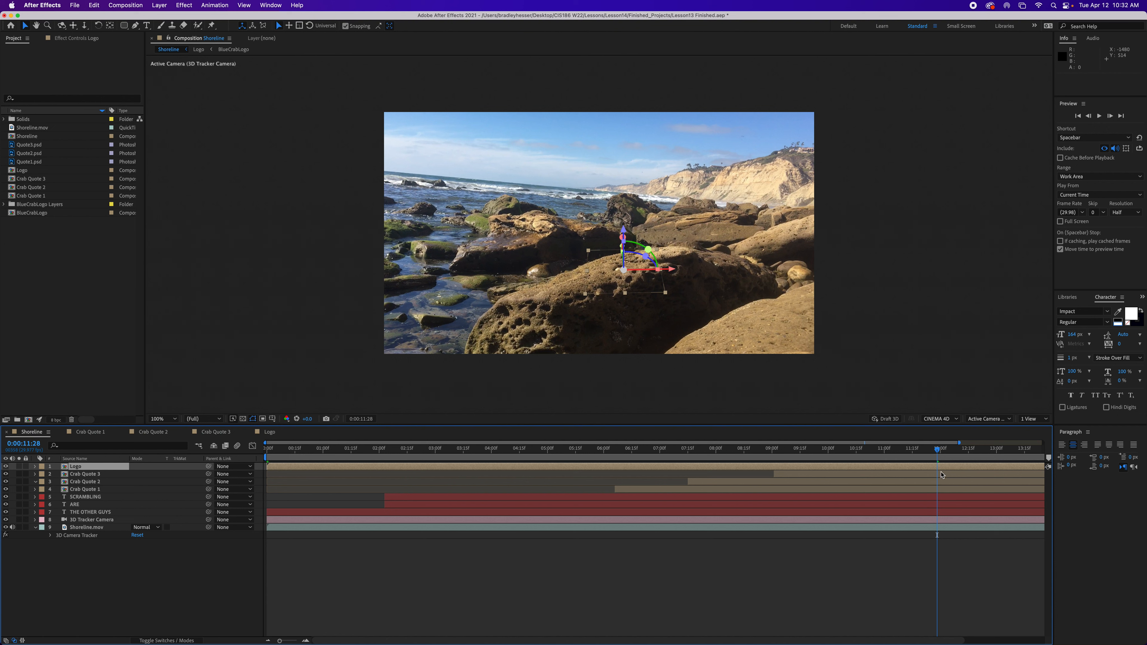
drag(943, 452, 779, 453)
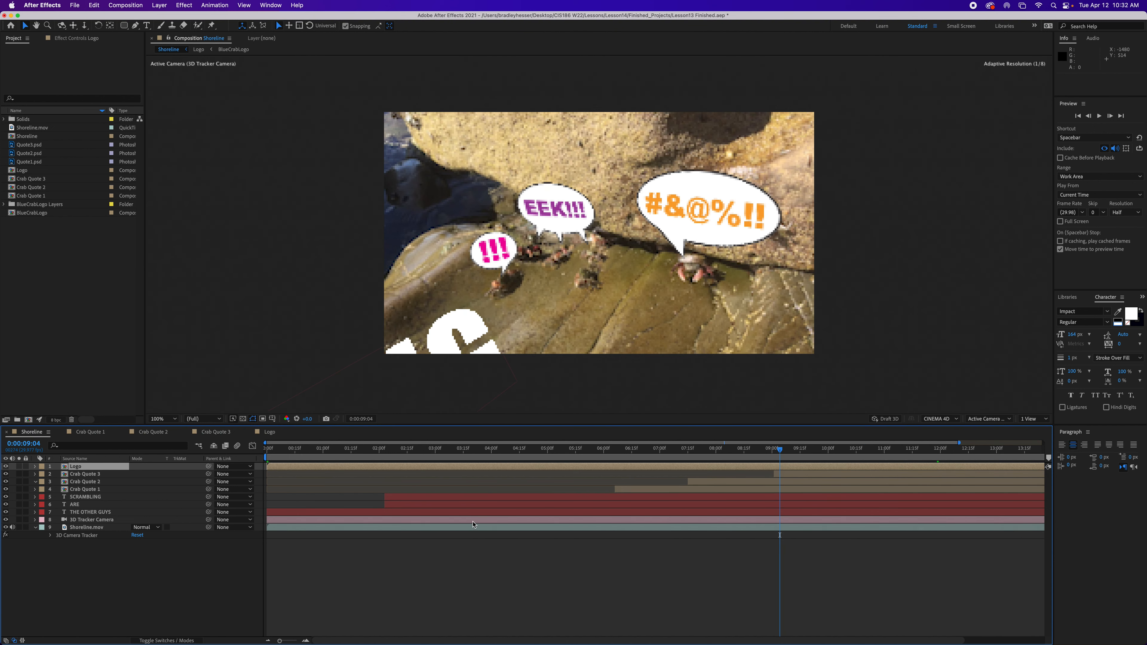
Step: Remove the BlueCrabLogo composition layer from the Logo composition
double_click(64, 468)
click(82, 350)
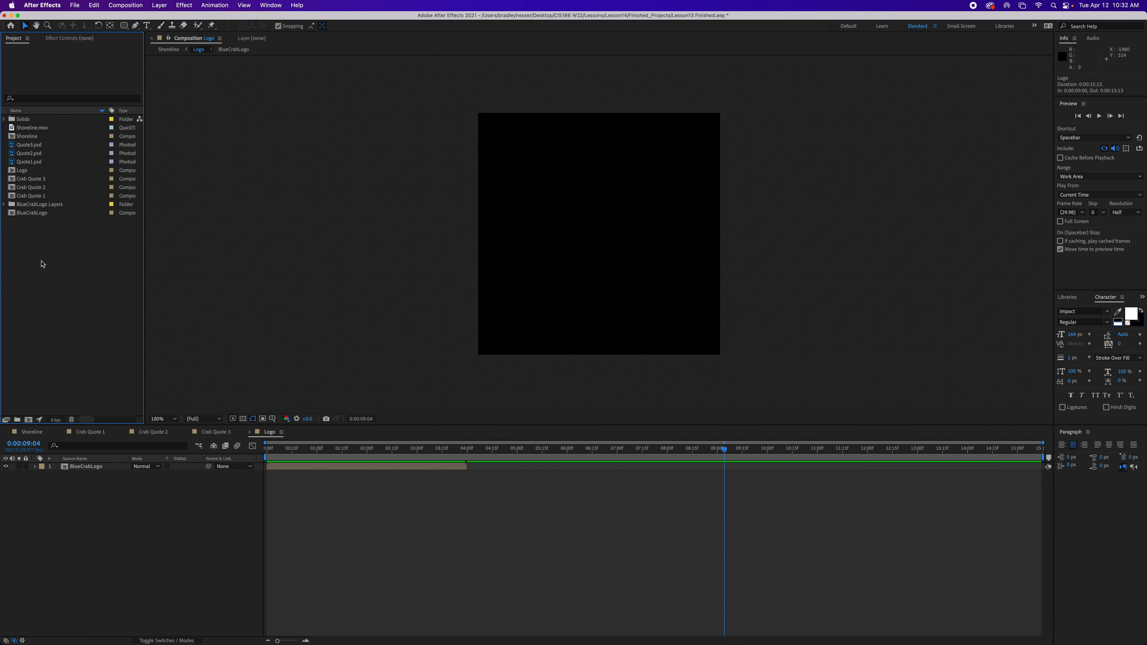
click(84, 468)
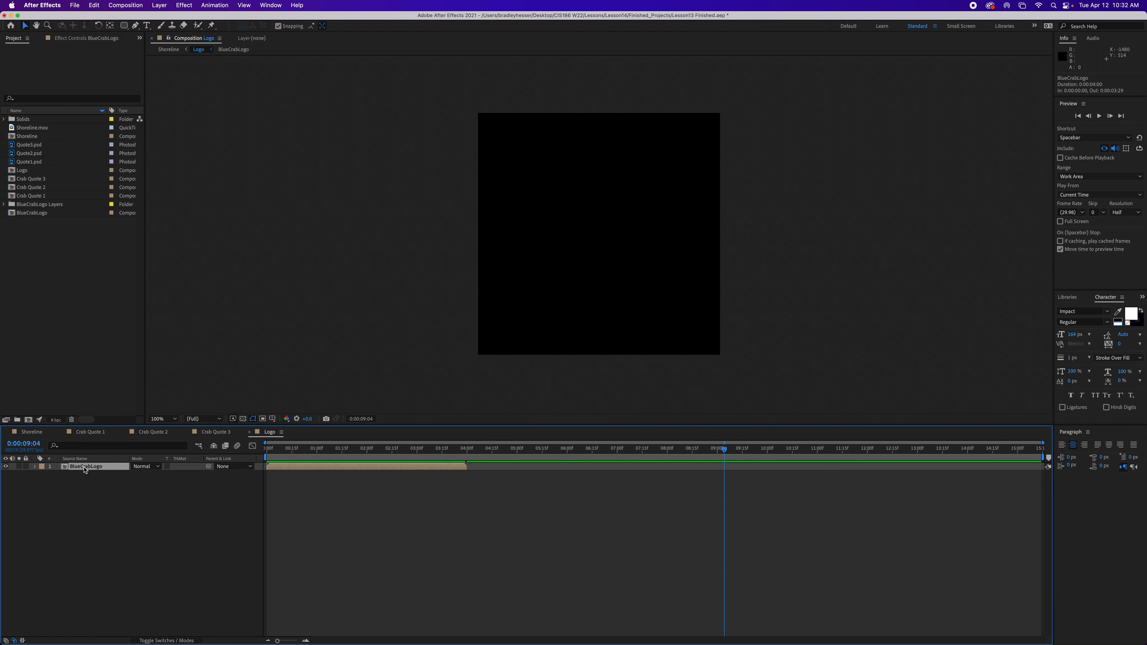
key(Delete)
Step: Import BlueCrabLogo.psd as footage with merged layers and add it to the Logo composition
click(78, 326)
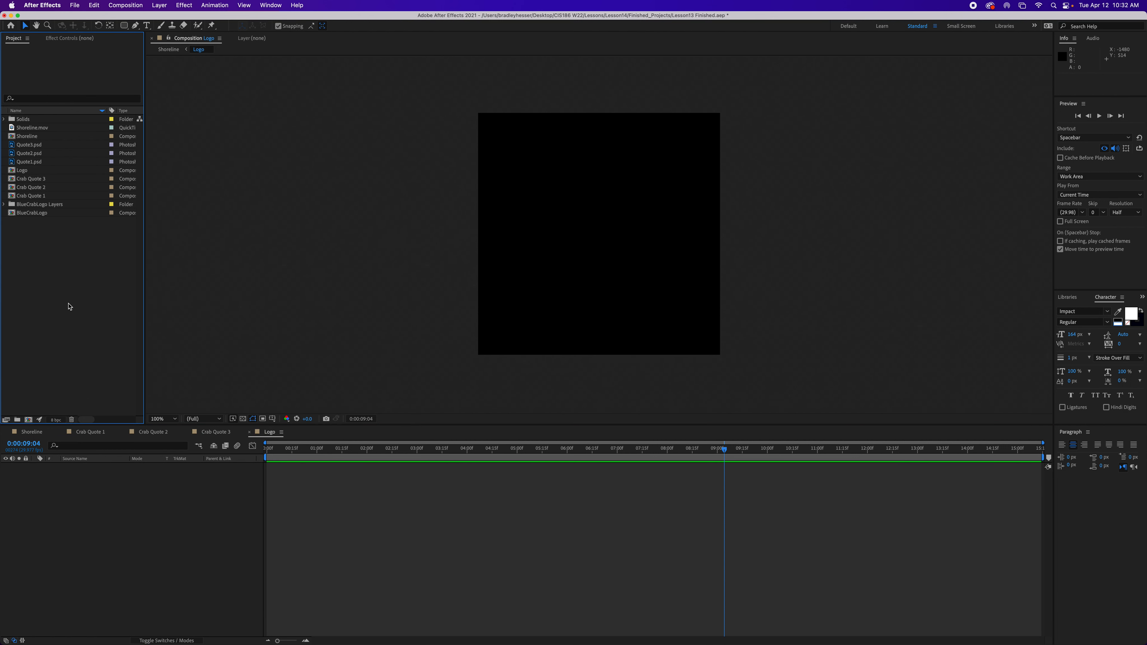
double_click(69, 306)
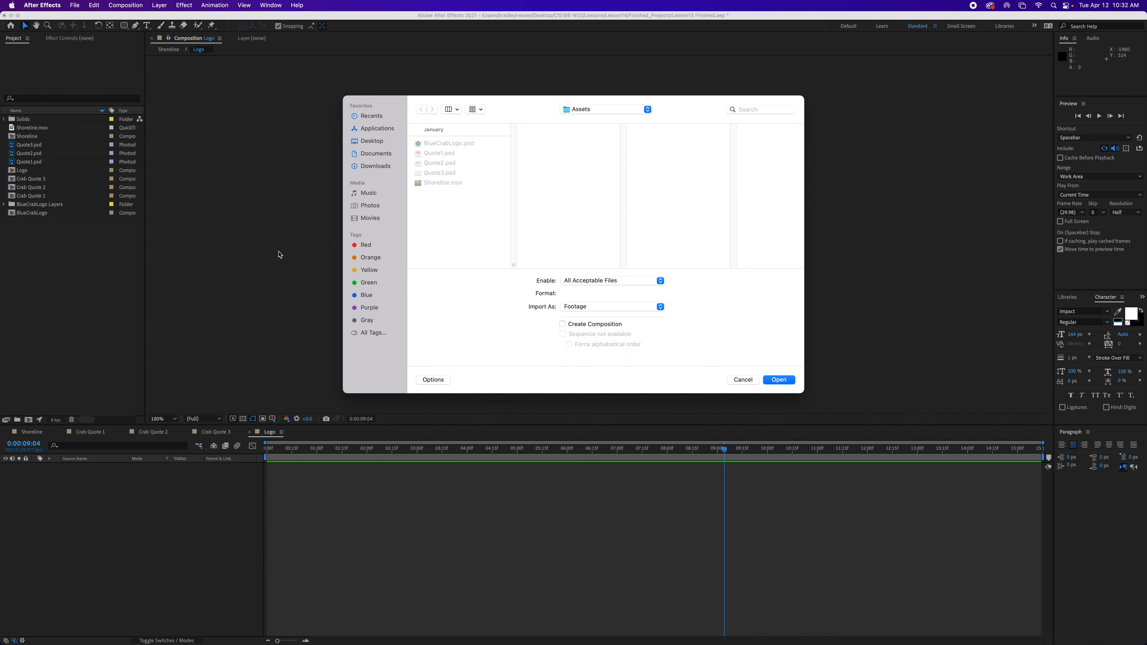
click(452, 144)
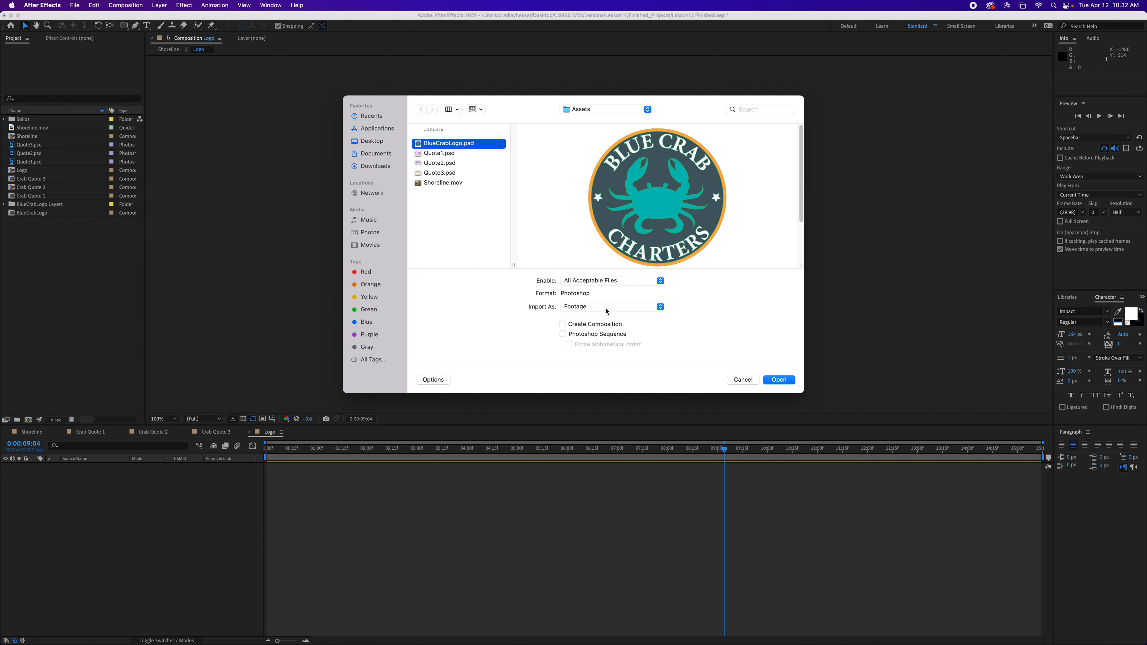
click(784, 383)
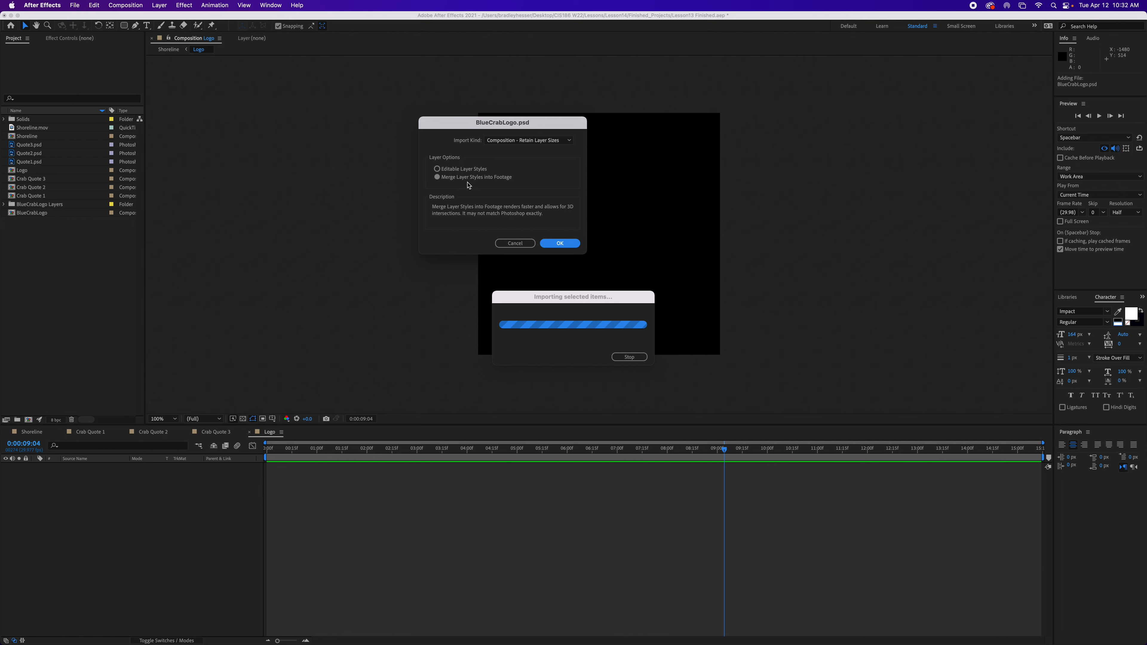
click(513, 141)
click(512, 150)
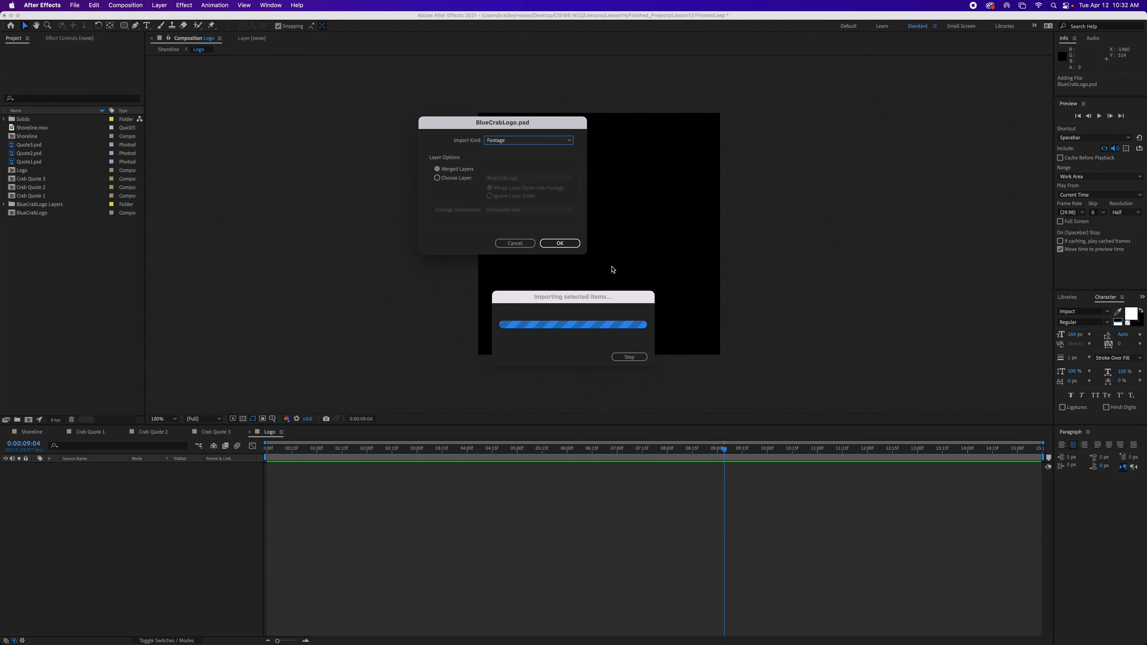
click(562, 244)
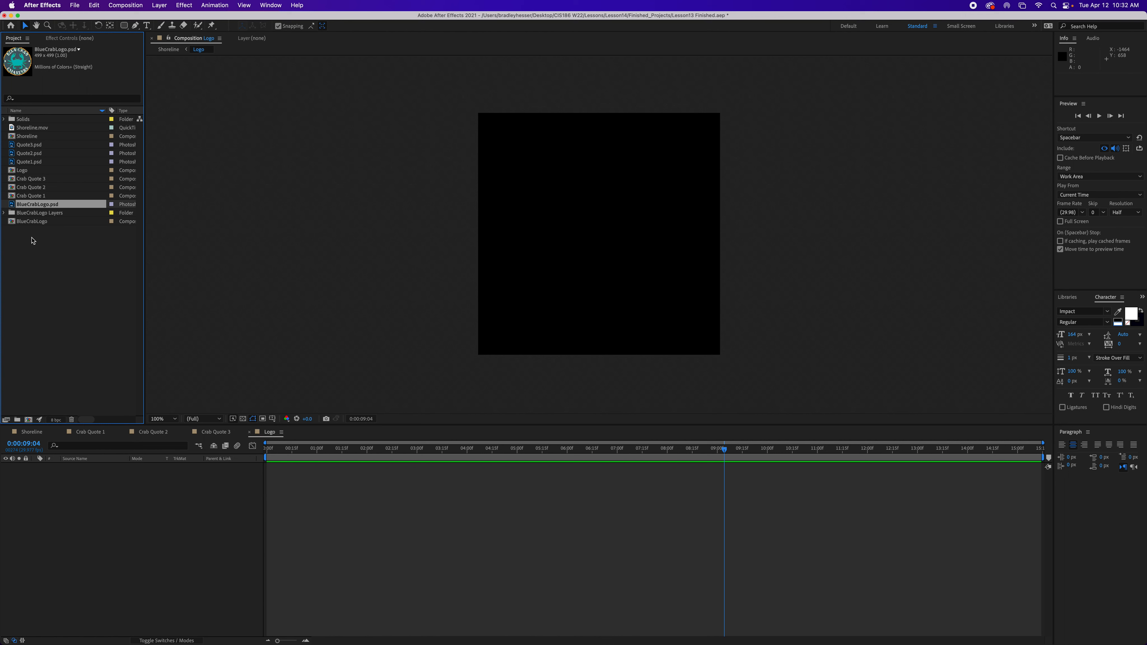
drag(14, 205, 93, 513)
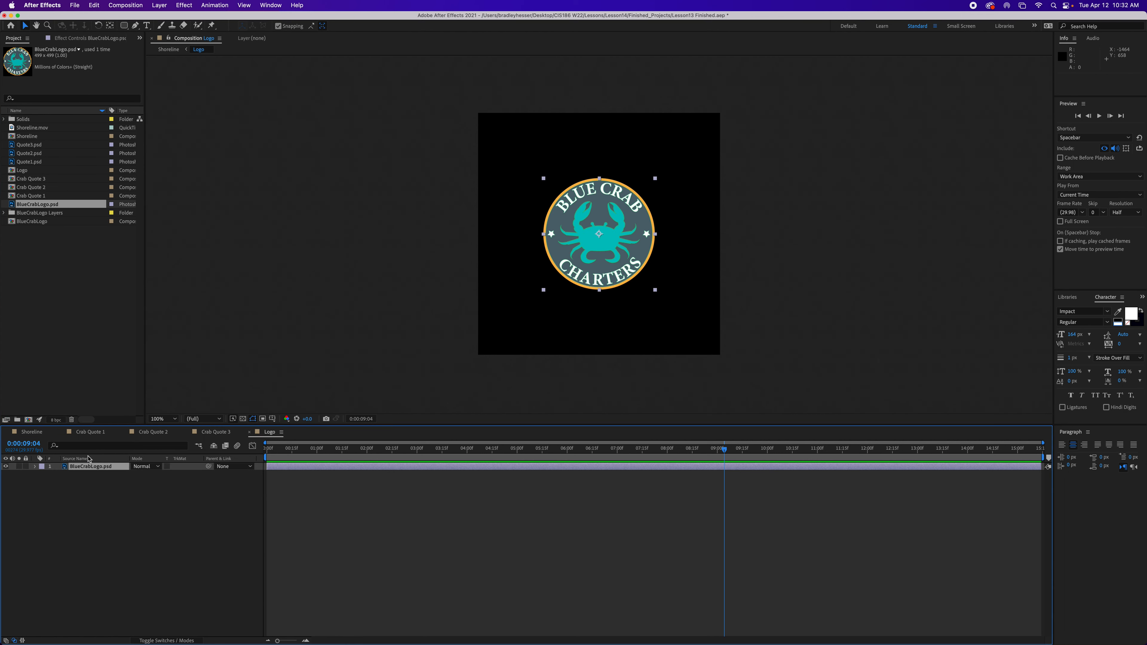
Step: Delete the BlueCrabLogo Layers folder and the BlueCrabLogo composition from the project
click(34, 215)
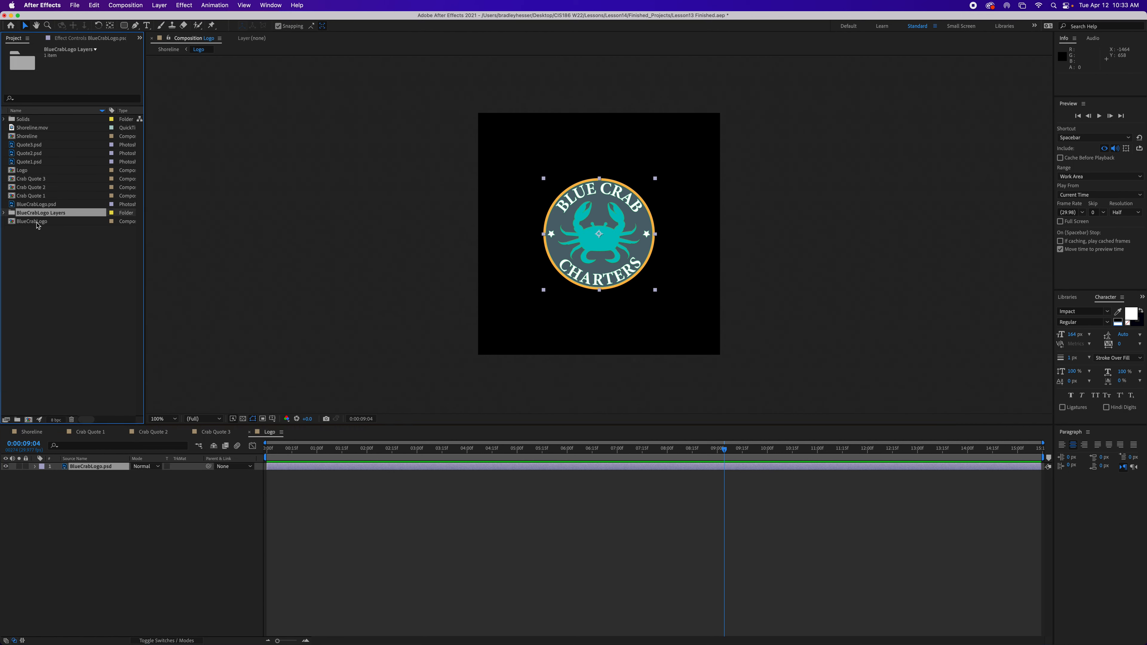
shift+click(35, 221)
key(Delete)
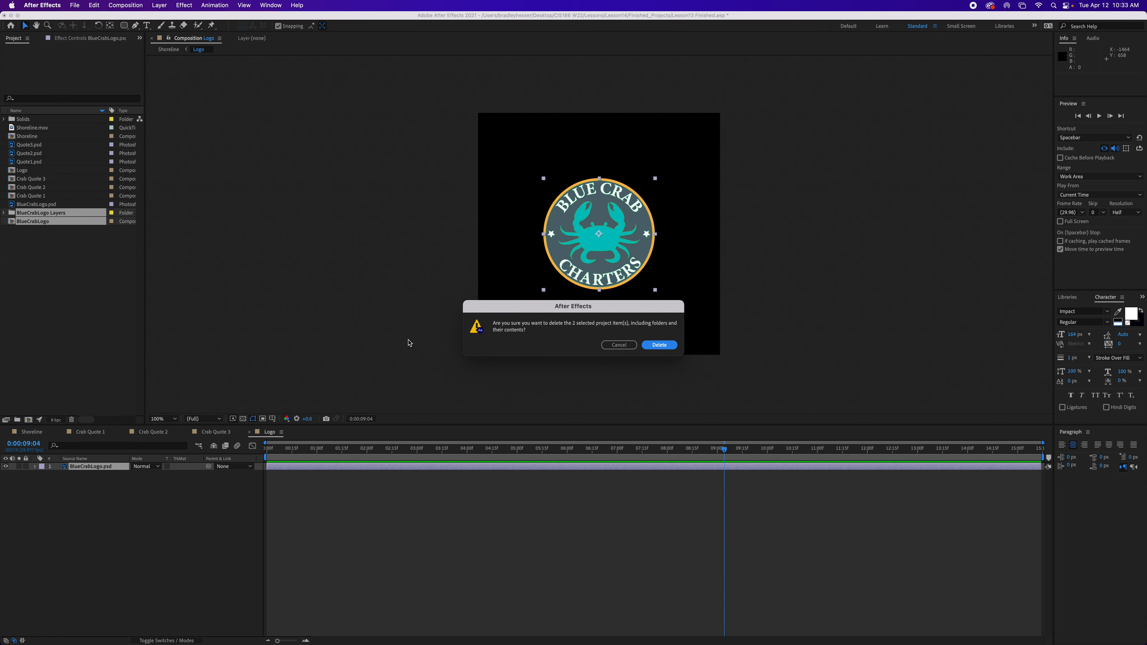
click(659, 345)
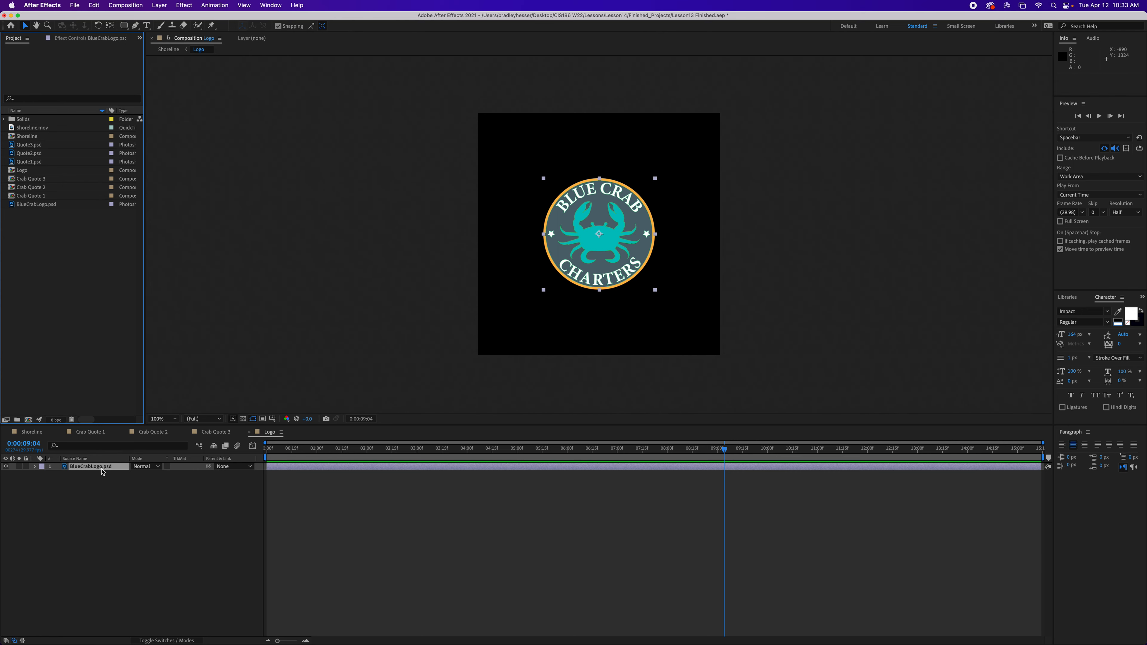
Step: Return to the Shoreline composition and move the current time to 0:00:11:15
click(34, 433)
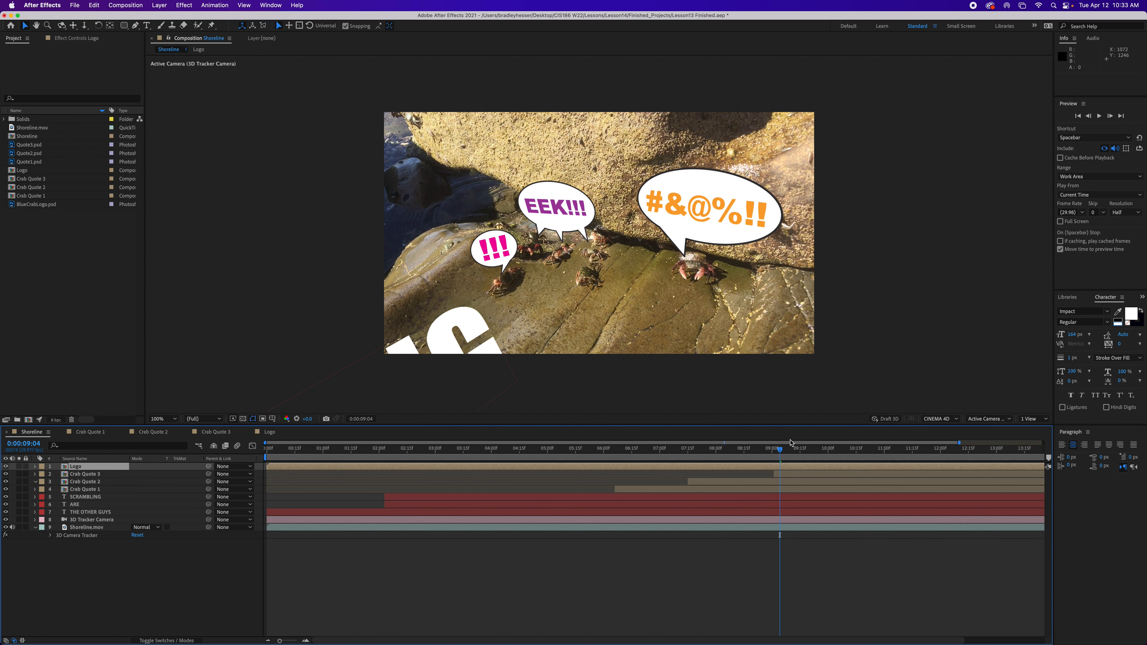
drag(781, 453, 911, 455)
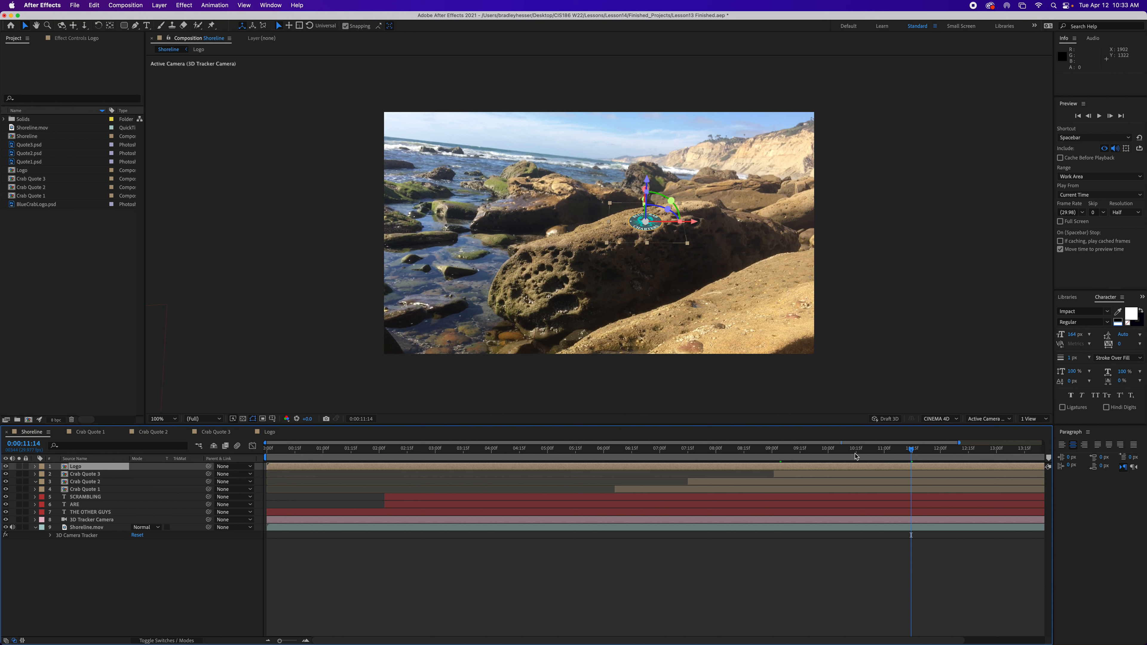
click(910, 450)
drag(911, 451, 913, 451)
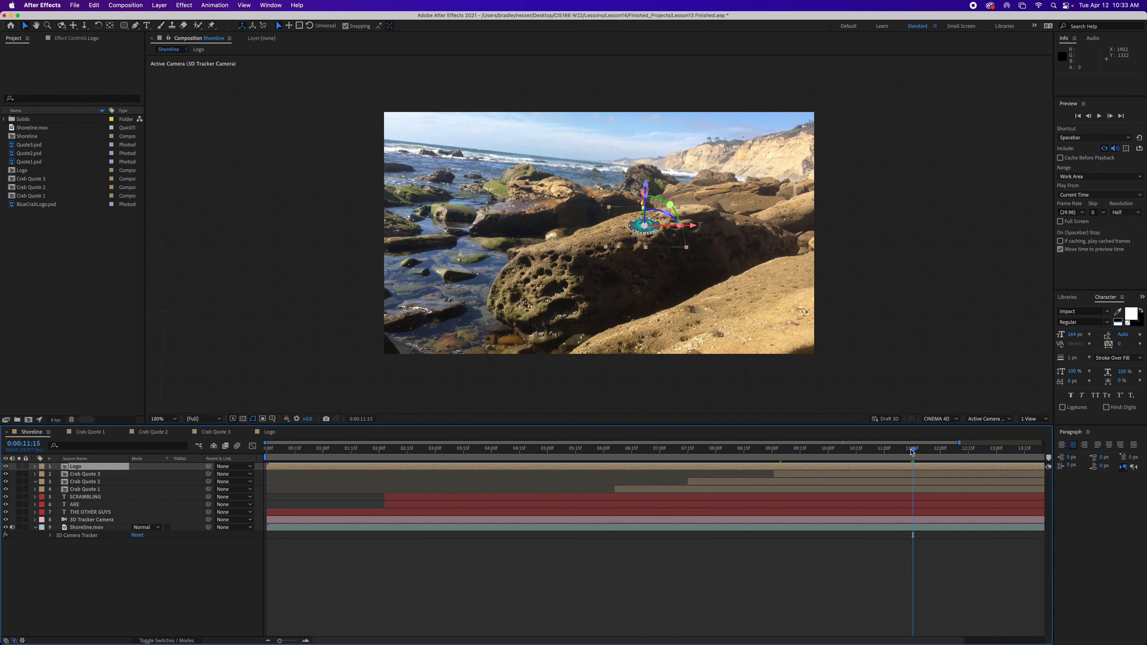
Step: Rotate the Logo layer upright on the large rock and turn it sideways, to an orientation of about 353.8°, 311.6°, 356.0°
key(r)
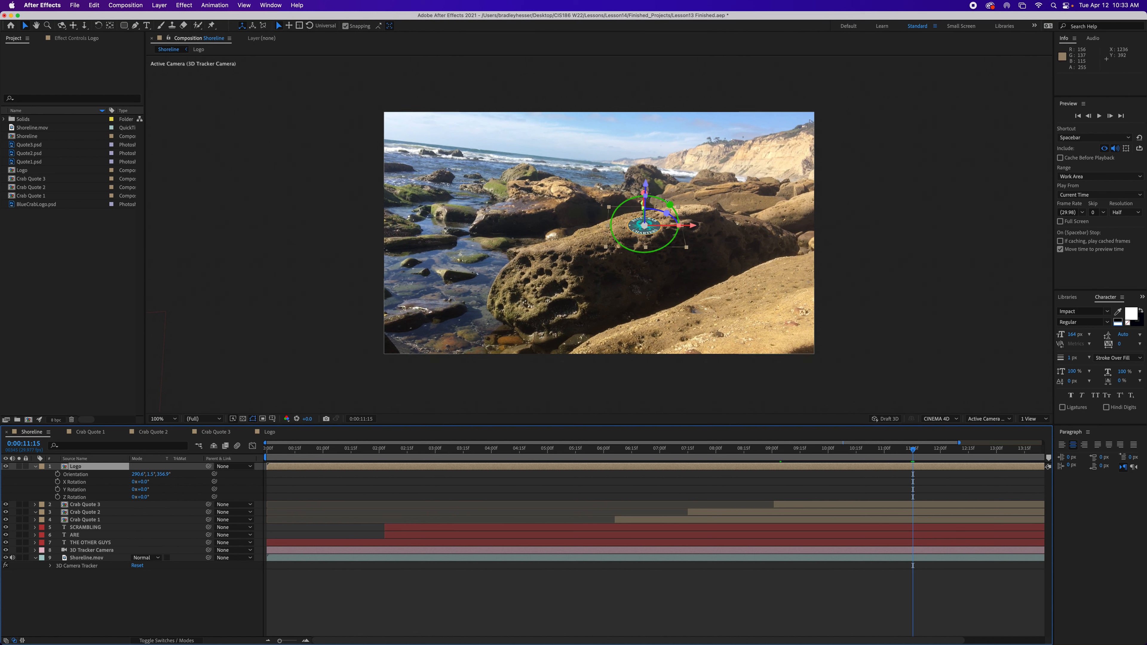
drag(642, 193, 648, 228)
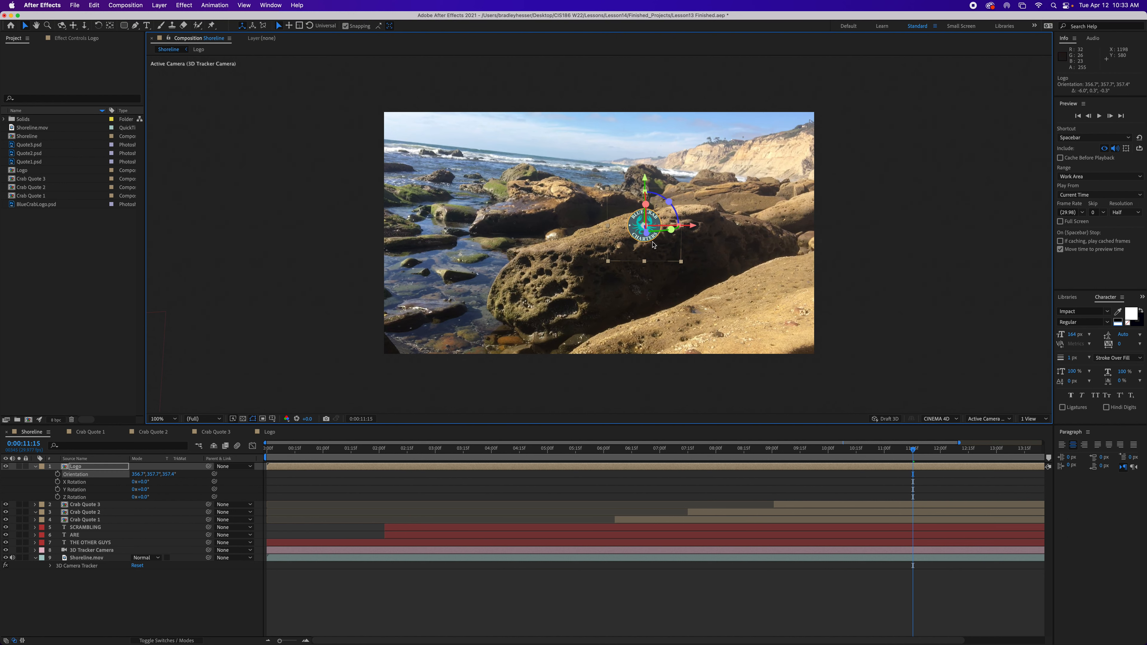
drag(671, 230, 699, 228)
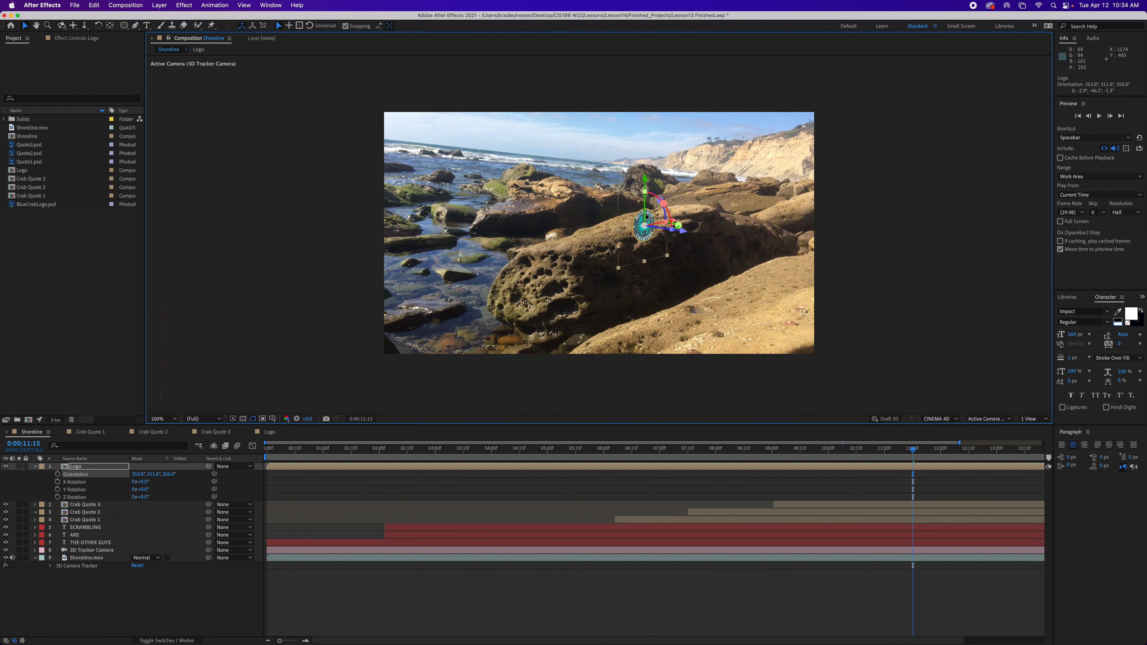
Step: Move the Logo layer onto the rock's top, about 11234, 991, 4191, and keyframe its Position, Scale, Orientation and X, Y and Z Rotation at 0:00:11:15
drag(646, 184, 648, 116)
drag(683, 208, 658, 210)
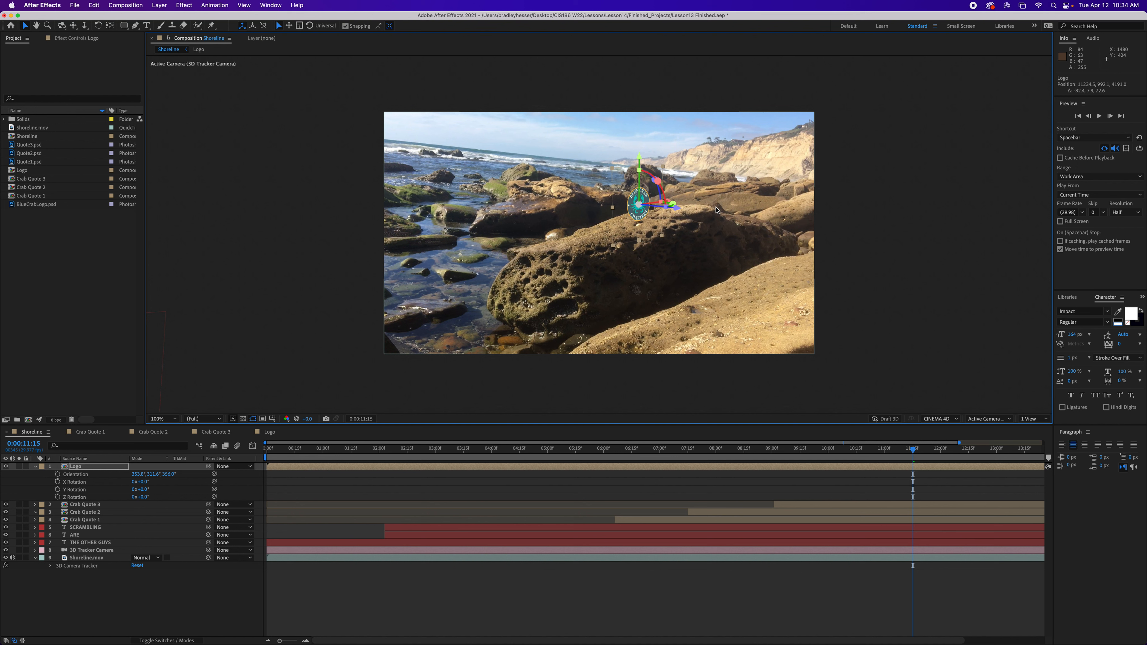
click(83, 468)
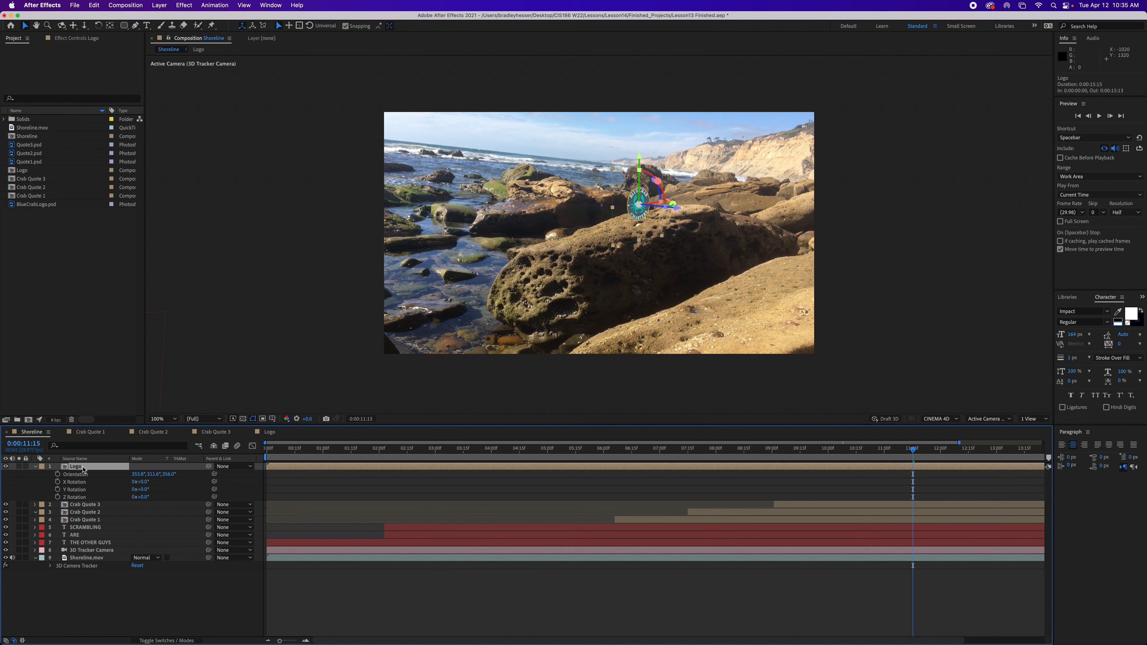
key(shift+p)
key(shift+s)
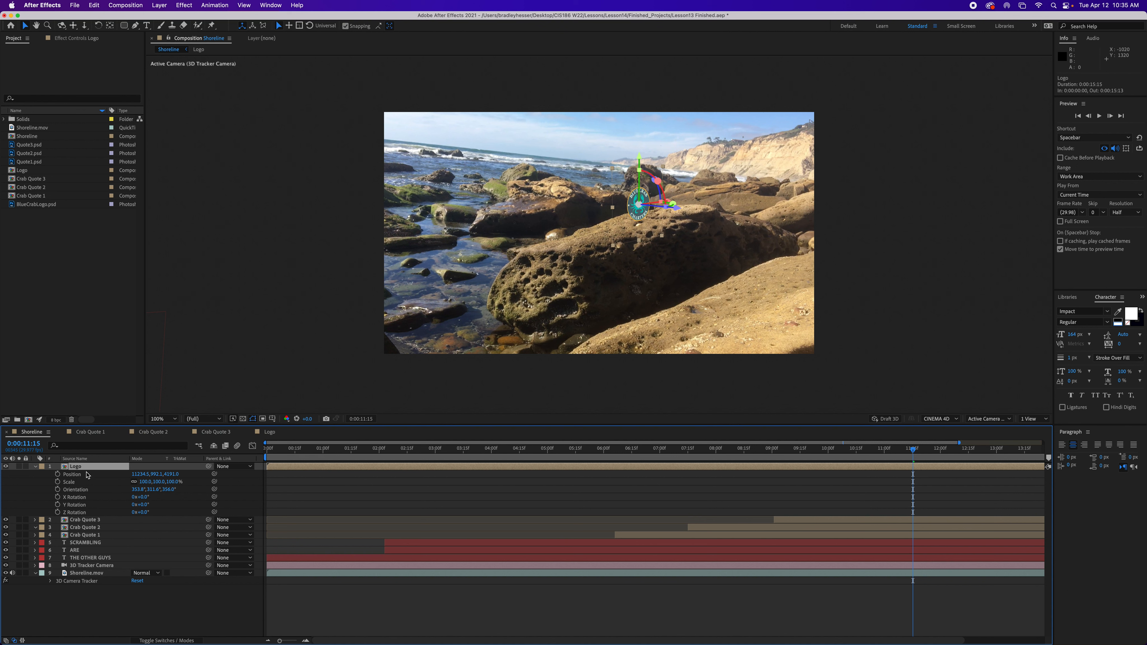
drag(57, 474, 58, 512)
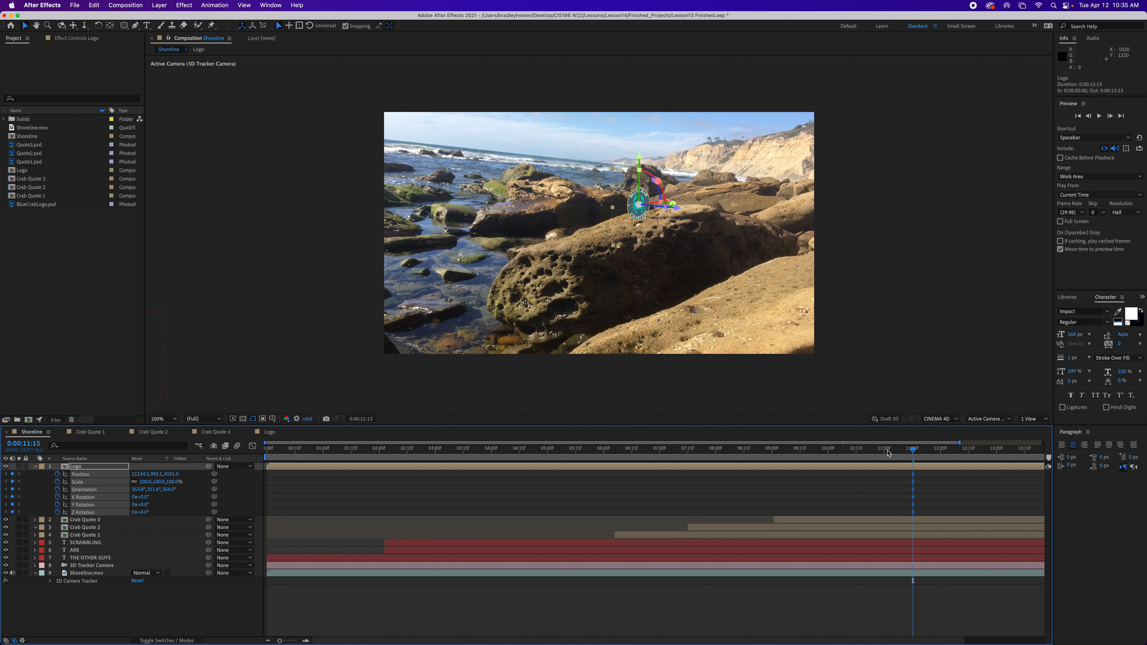
Step: At 0:00:12:03, scale the Logo layer to 199% and raise it to a position of about 11224, 755, 4204
drag(915, 453, 947, 457)
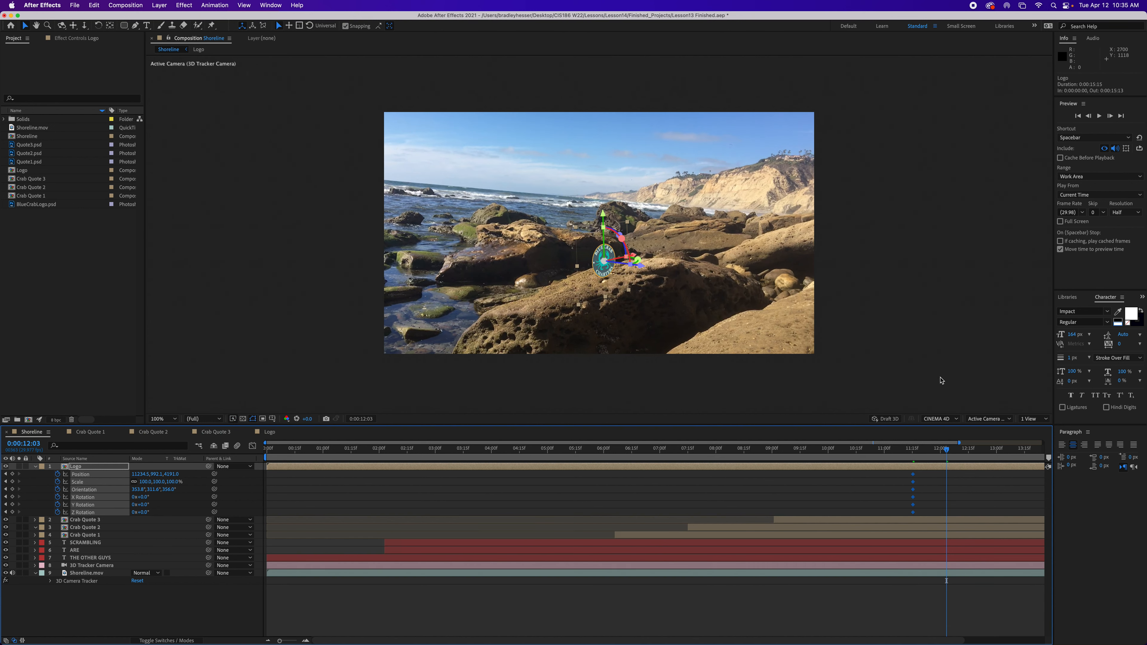
drag(175, 481, 221, 484)
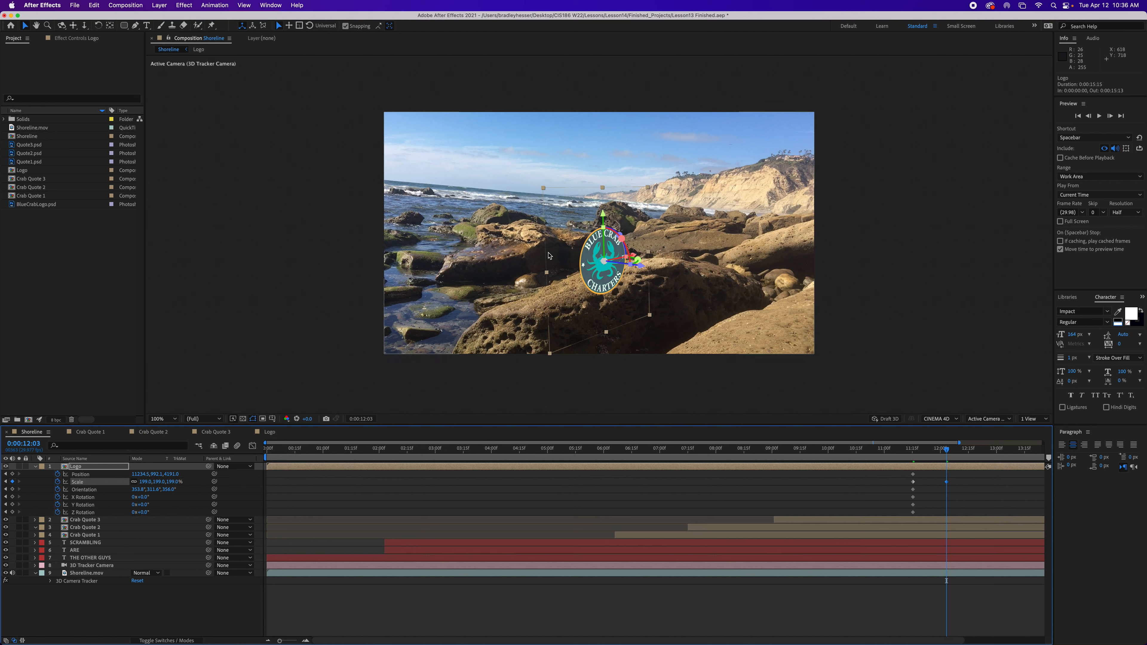
drag(603, 215, 607, 165)
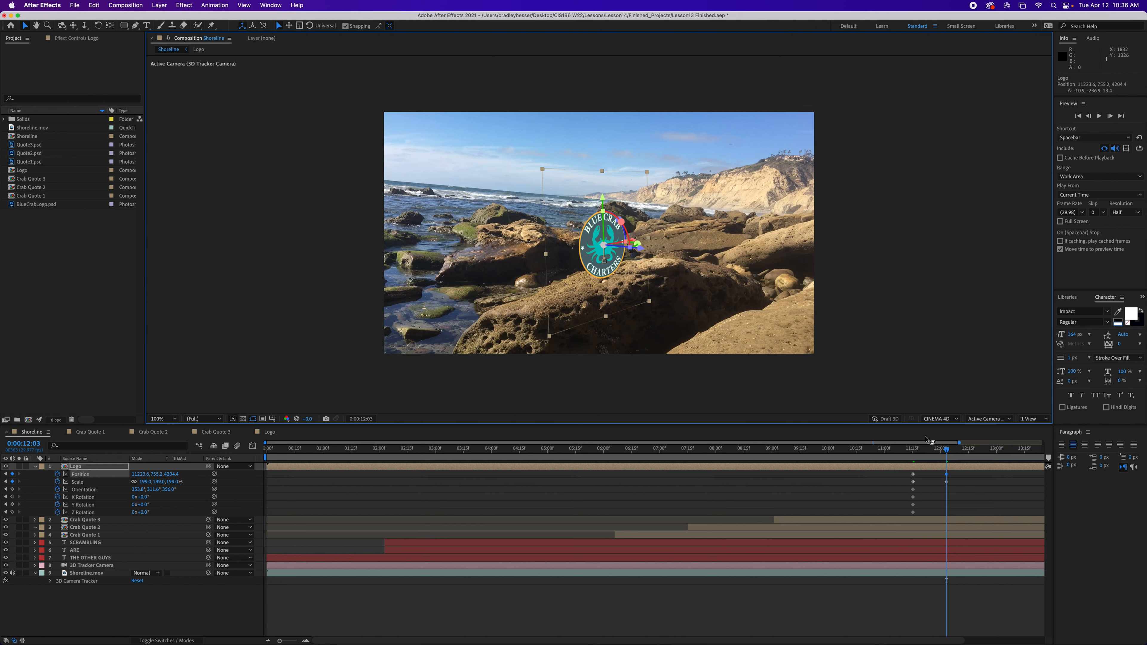
click(943, 450)
mouse_move(943, 449)
mouse_down()
mouse_move(891, 450)
mouse_move(946, 451)
mouse_up()
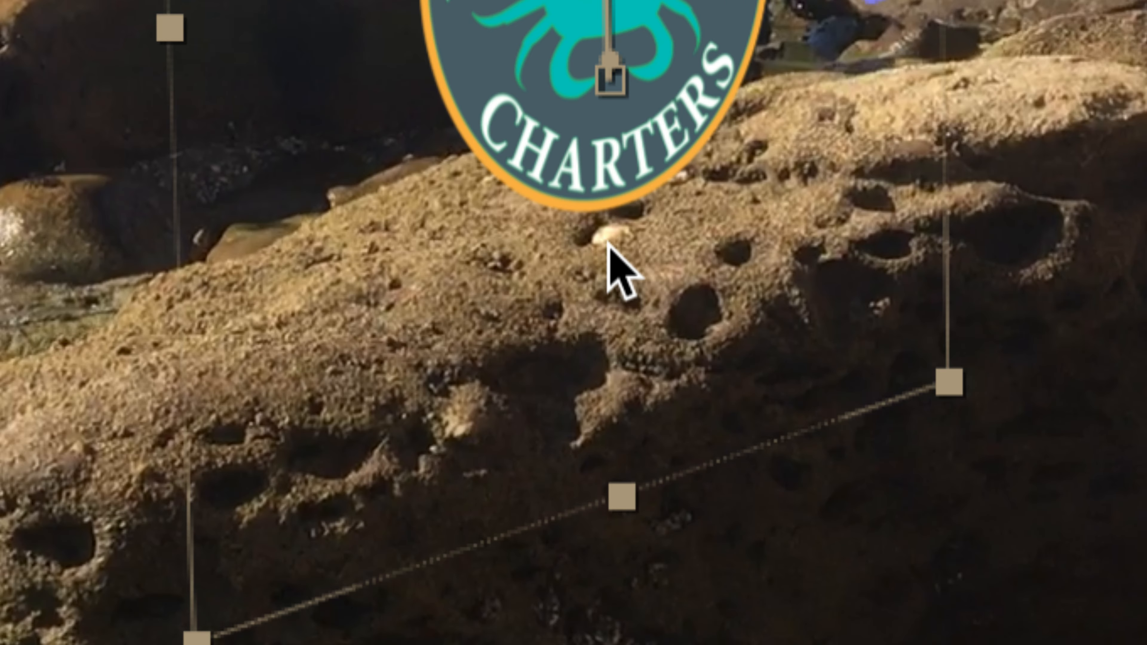
key(c)
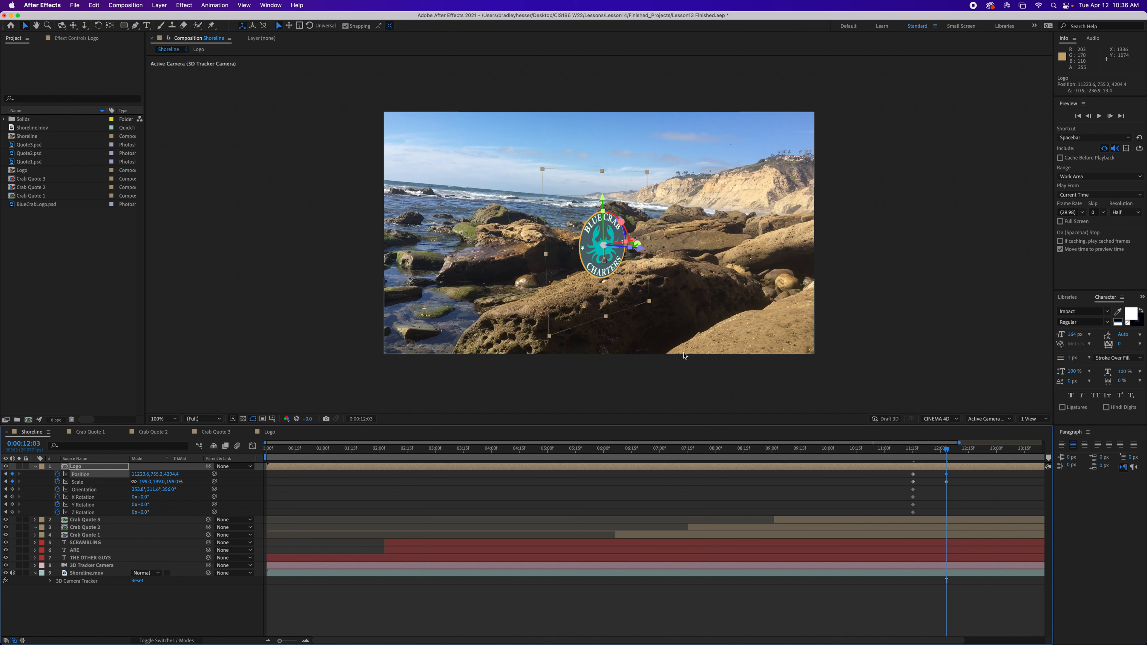
Step: At 0:00:13:04, scale the Logo layer to 271% and raise it to a position of about 11215, 562, 4215
click(947, 450)
drag(947, 451, 1005, 460)
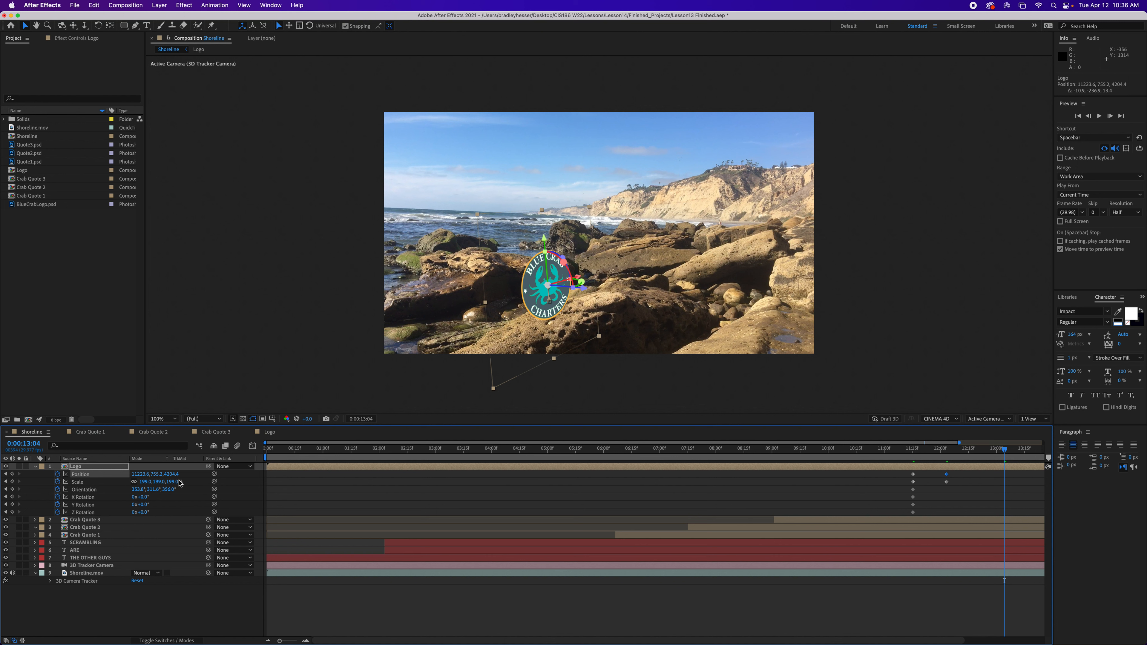
drag(173, 484, 205, 485)
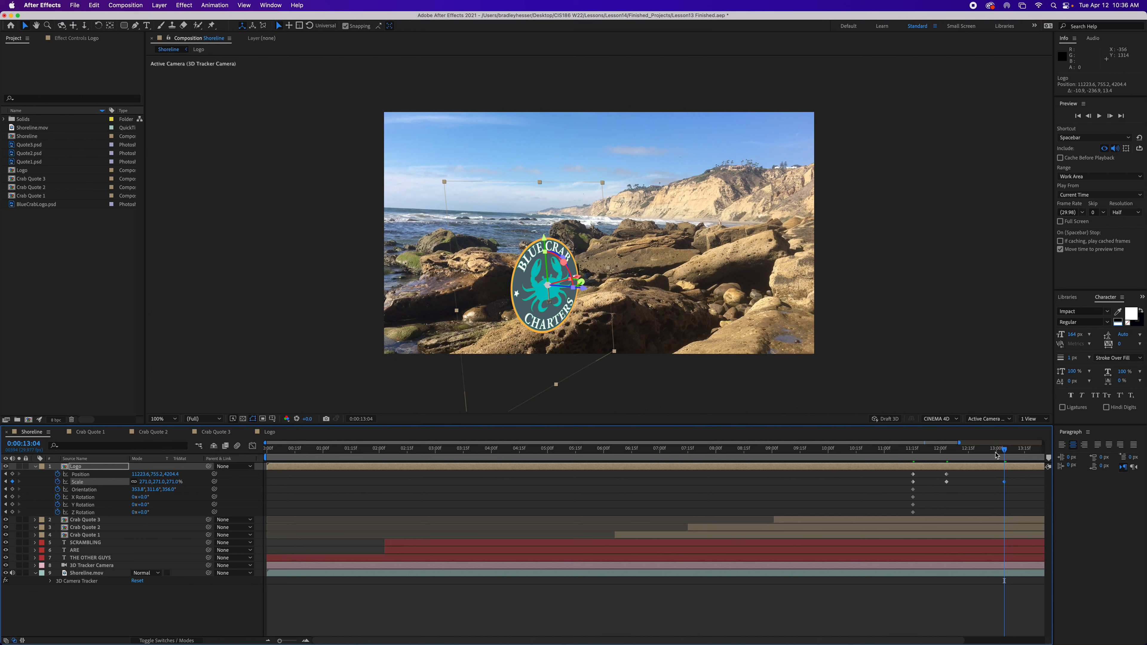
mouse_move(1004, 452)
mouse_down()
mouse_move(913, 453)
mouse_move(1004, 464)
mouse_up()
drag(545, 240, 545, 200)
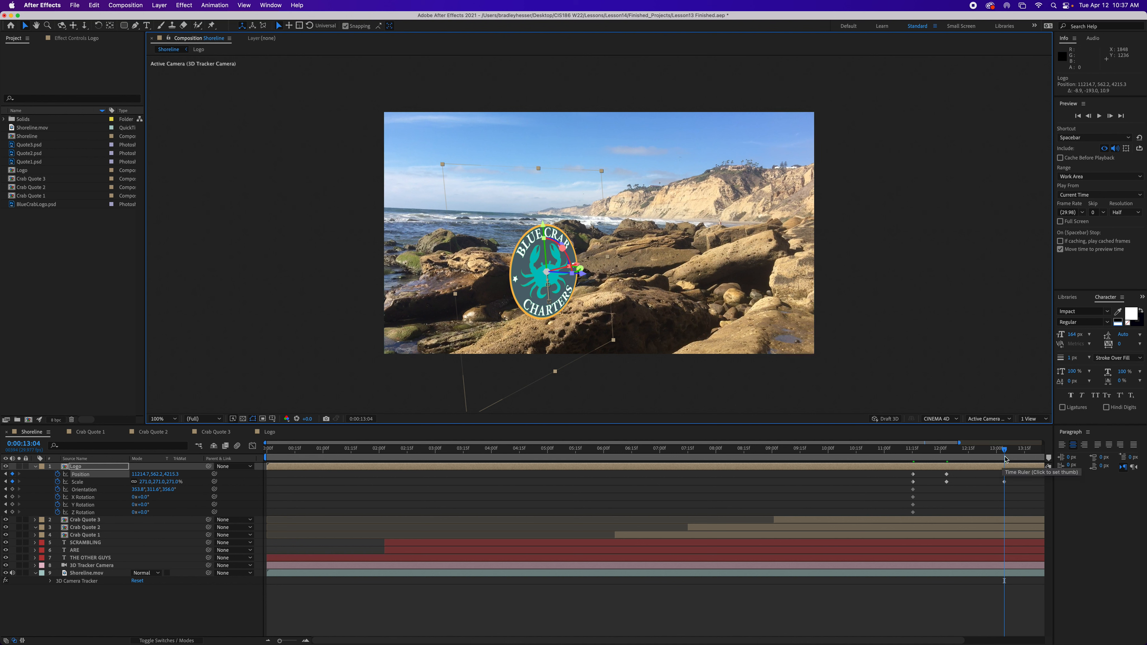
Step: At 0:00:13:24, scale the Logo layer to 301% and raise it fully into frame, to a Y position of about -509
drag(1007, 453, 948, 453)
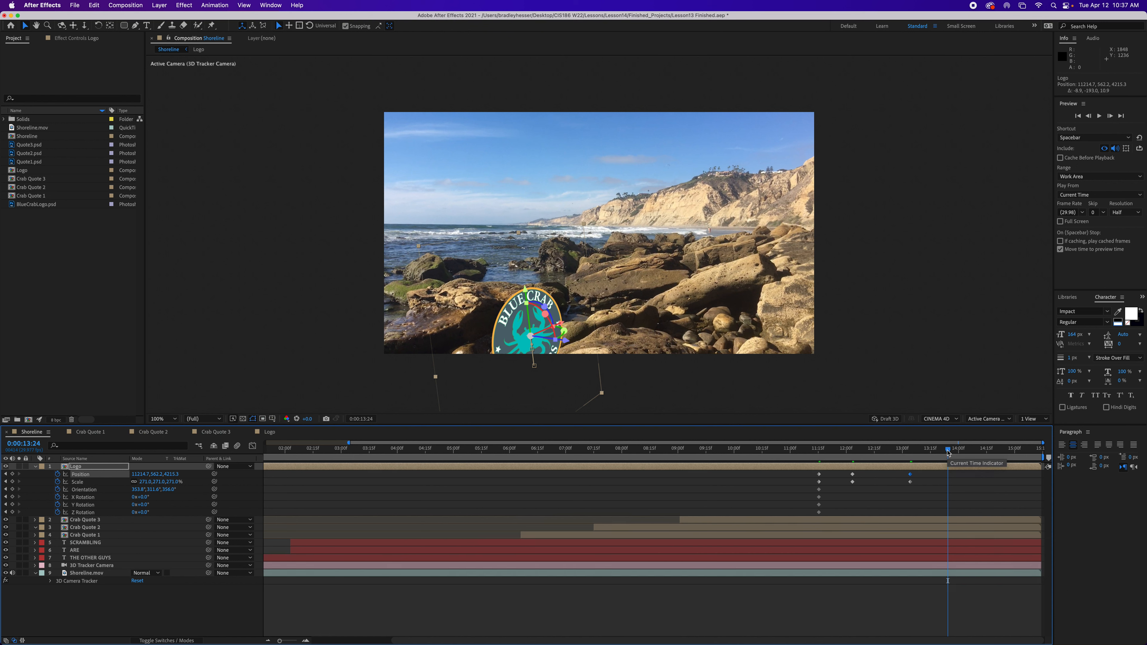
click(947, 451)
drag(171, 482, 183, 483)
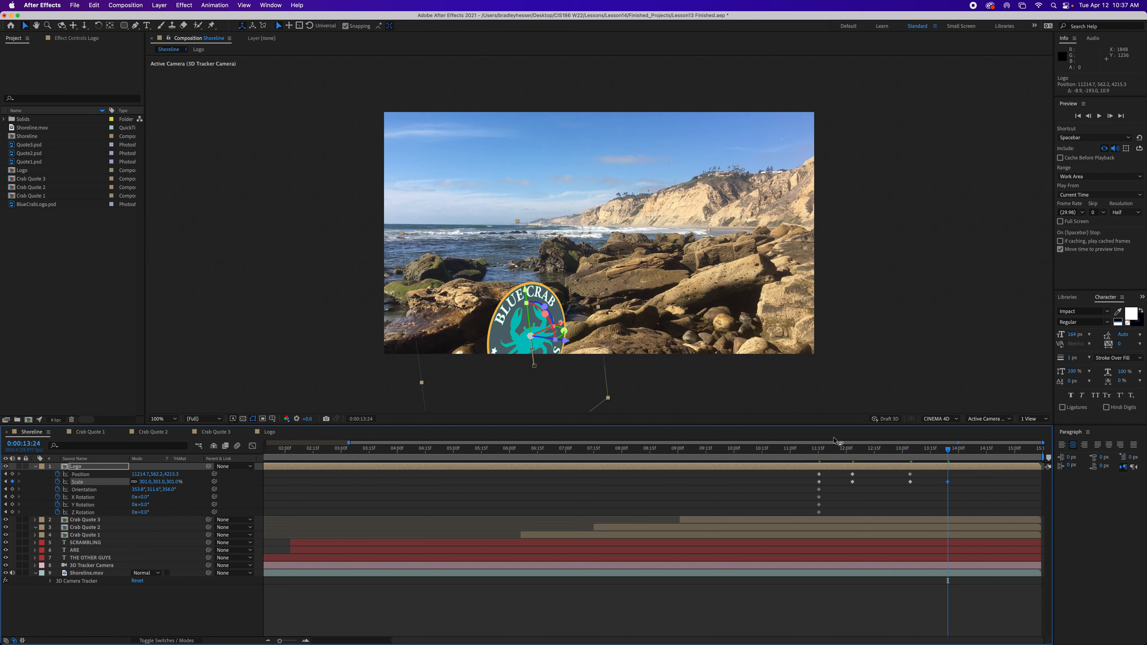
mouse_move(948, 453)
mouse_down()
mouse_move(894, 452)
mouse_move(948, 457)
mouse_up()
drag(527, 296, 524, 149)
drag(520, 249, 514, 220)
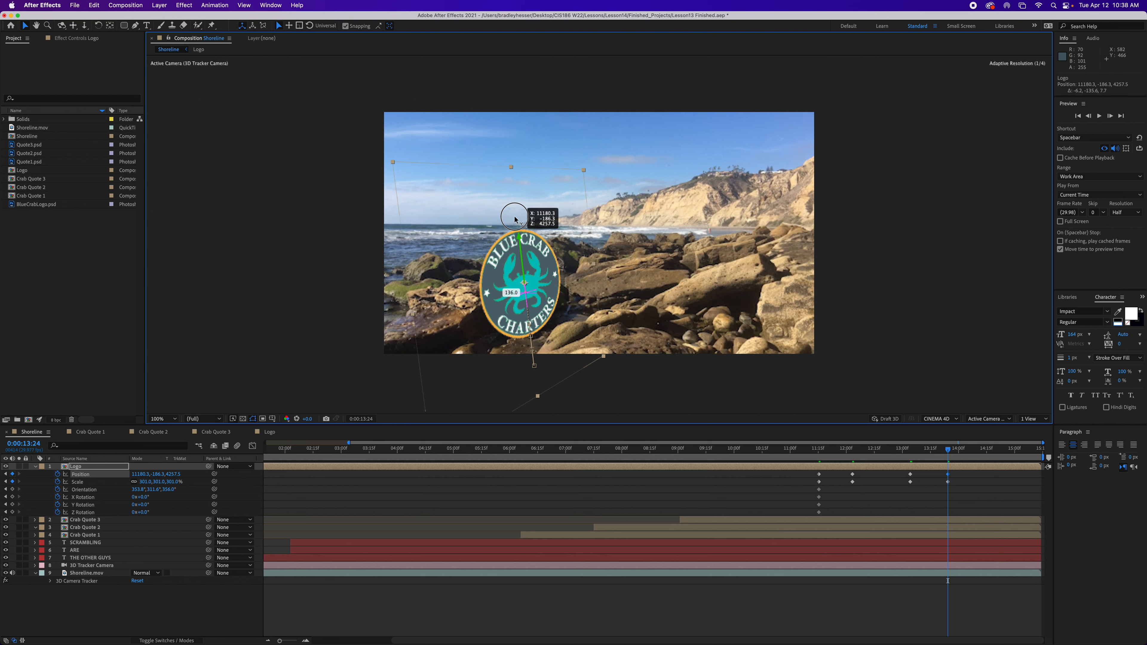
drag(514, 218, 507, 178)
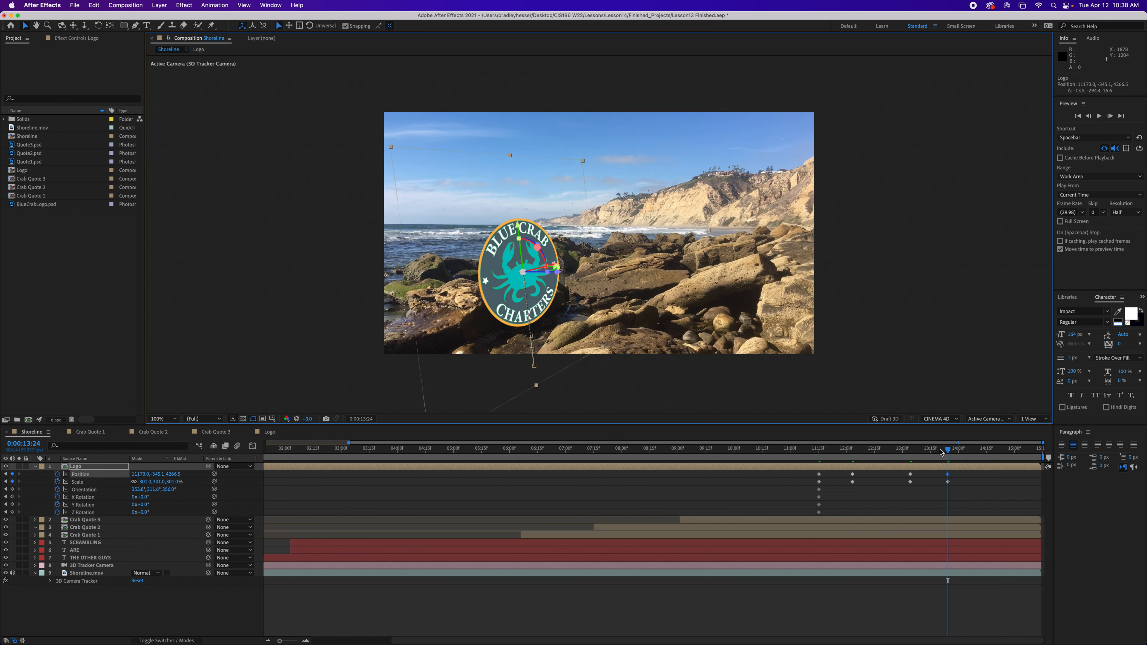
mouse_move(947, 450)
mouse_down()
mouse_move(781, 457)
mouse_move(948, 452)
mouse_up()
drag(509, 199, 517, 261)
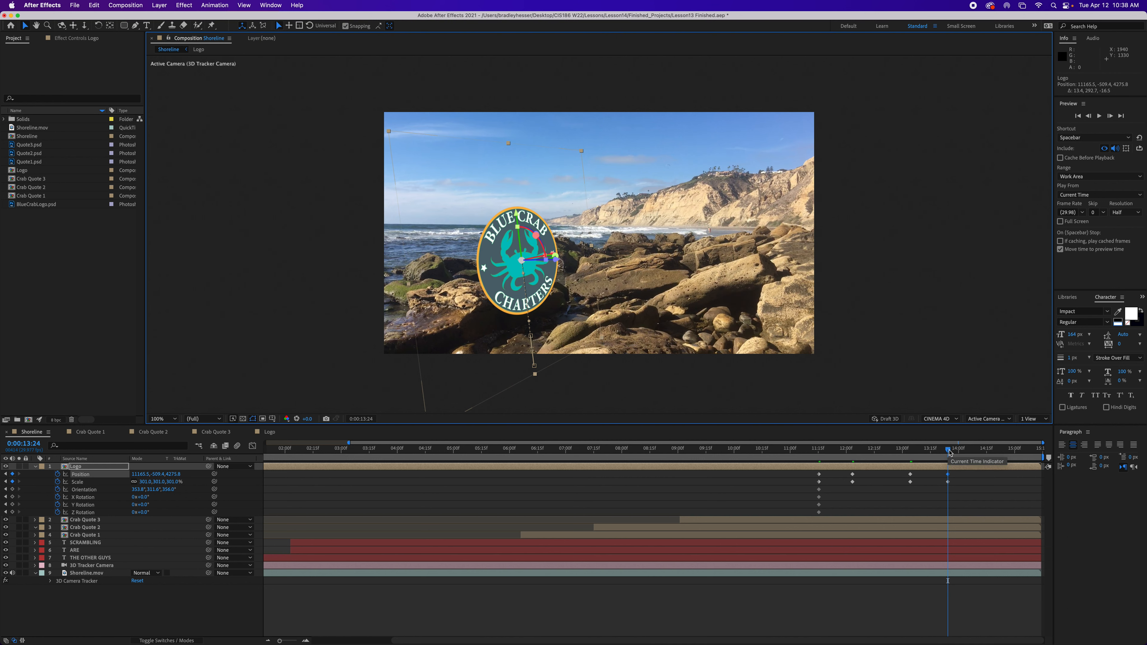
Step: At 0:00:14:29, raise the Logo to a Y position of about -1962 and turn it toward the camera, orientation about 353.8°, 339.1°, 357.2°
drag(951, 454, 1014, 458)
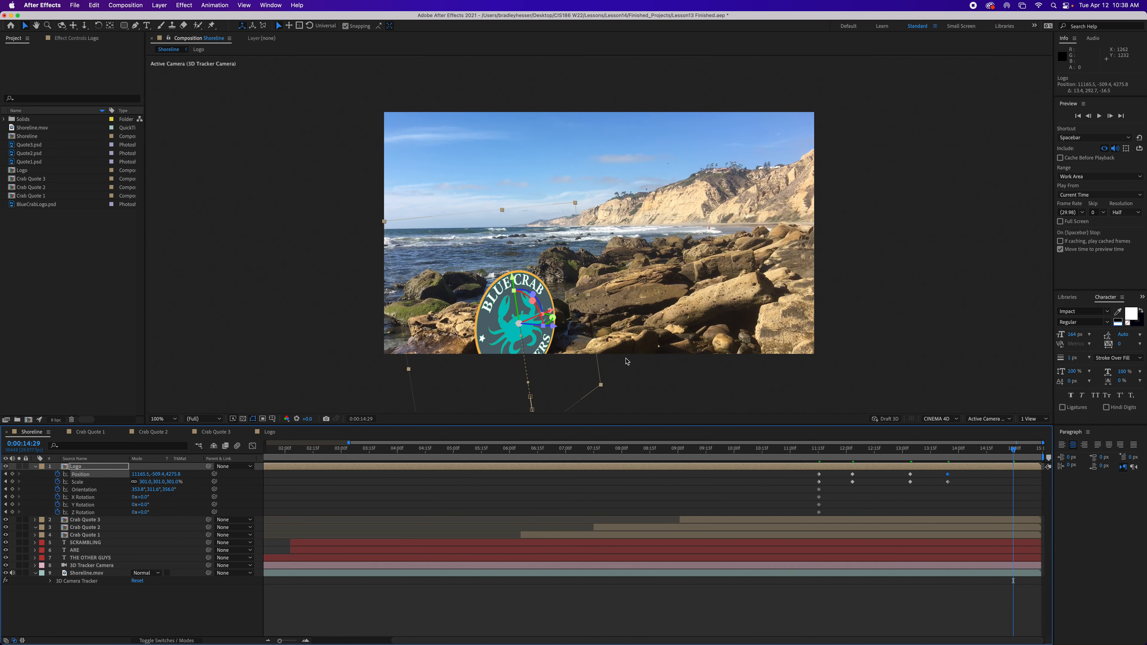
drag(512, 277, 495, 188)
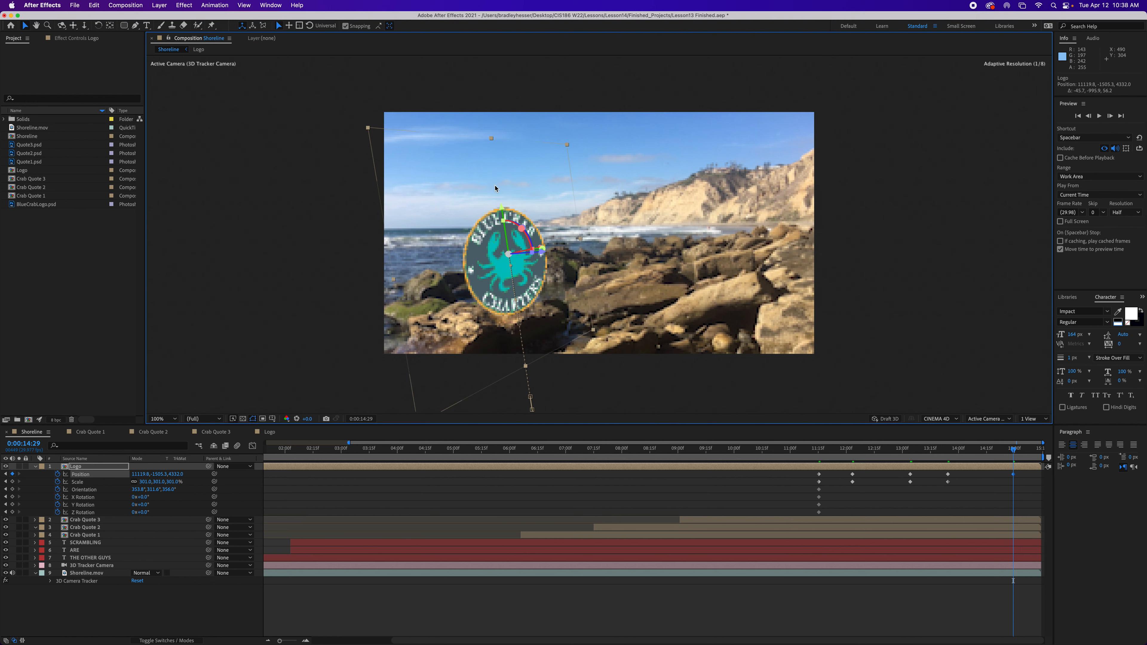
drag(494, 255, 486, 221)
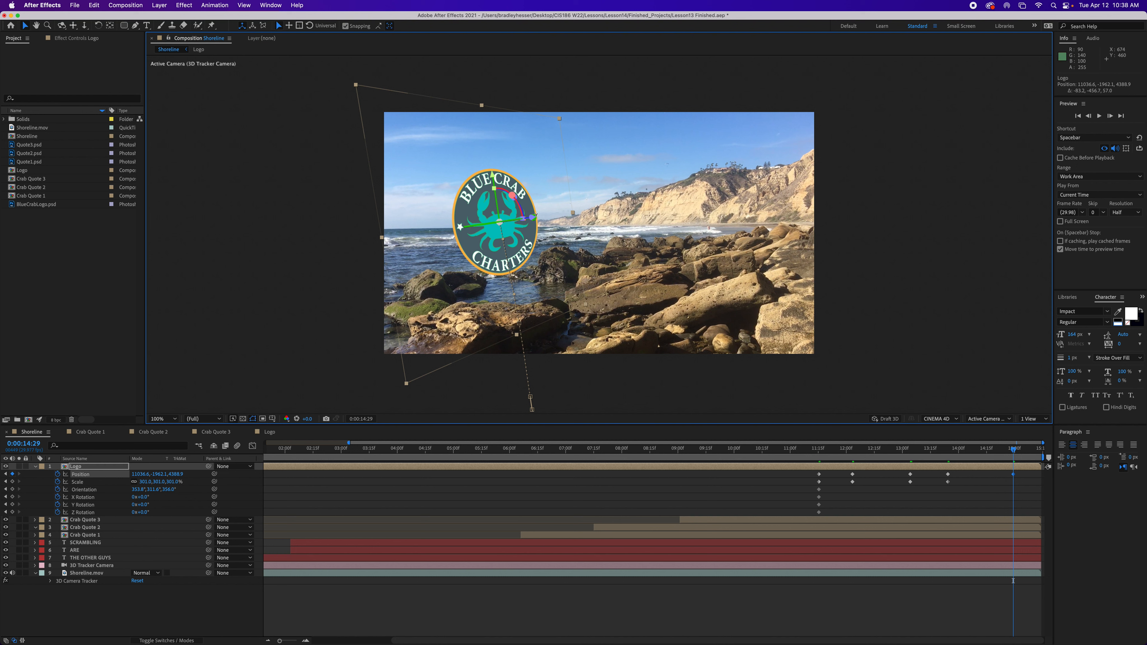
drag(535, 219, 531, 219)
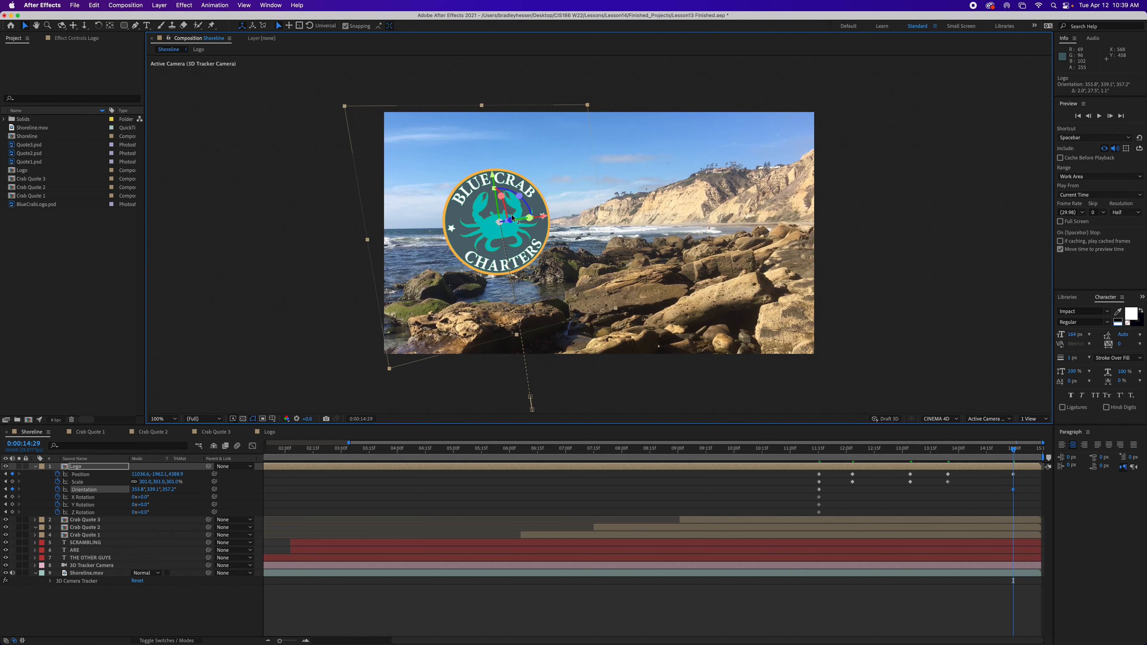
Step: Enlarge the Logo layer to 510% at 0:00:14:29 and reposition it to about 11301, -1822, 4349
drag(174, 482, 251, 482)
drag(487, 237, 497, 243)
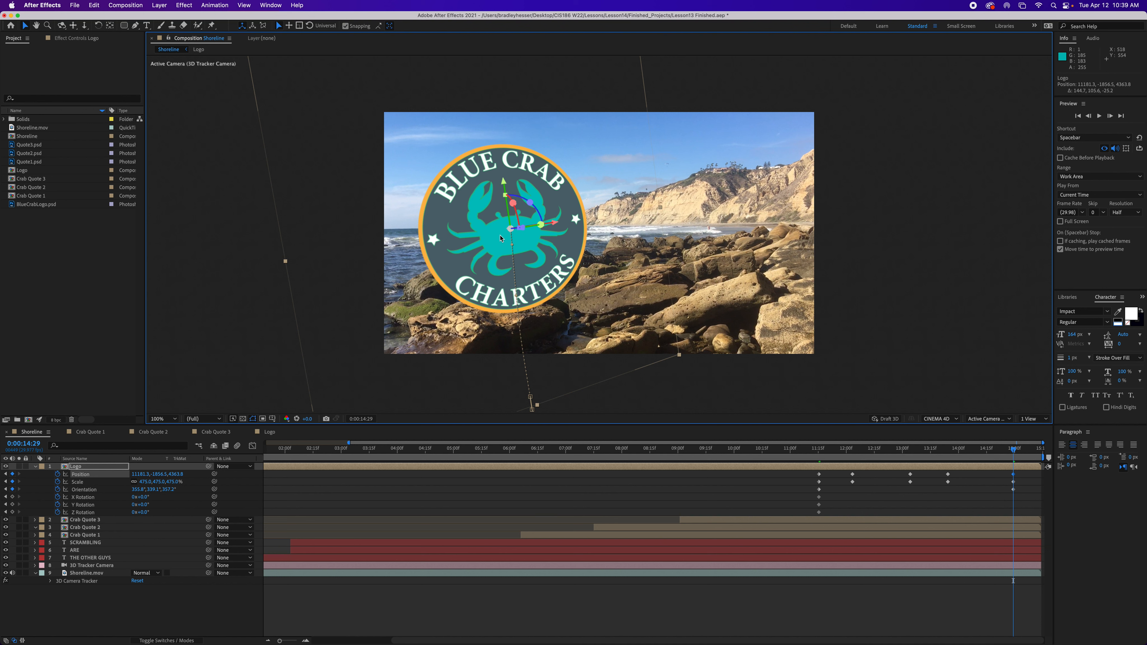
drag(495, 239, 498, 239)
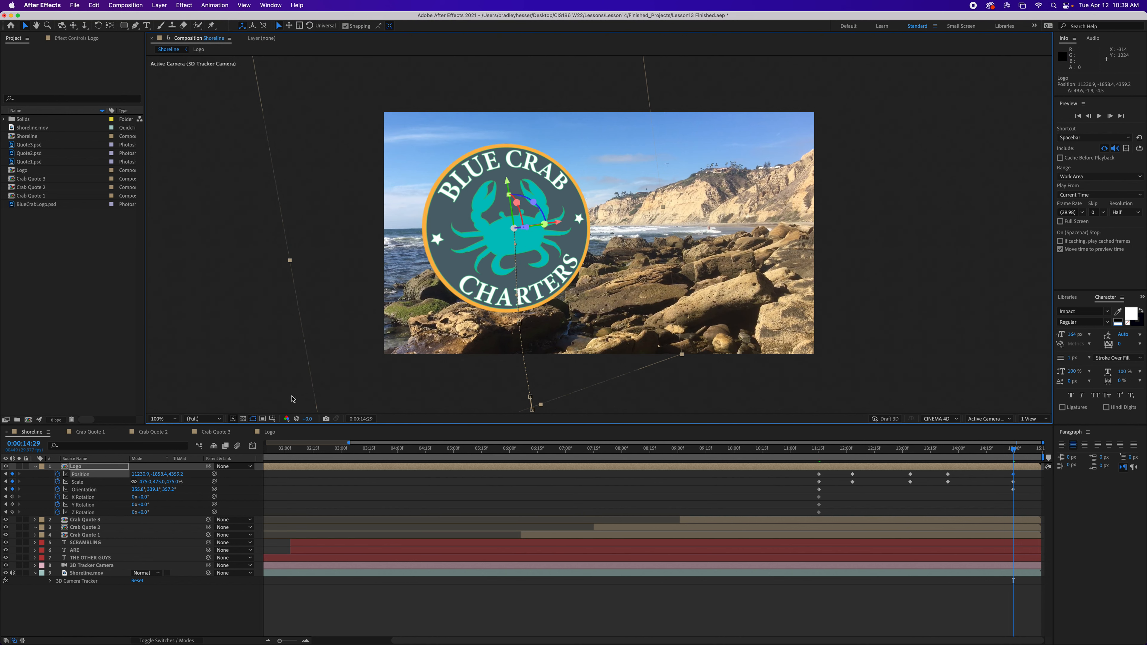
drag(173, 482, 205, 482)
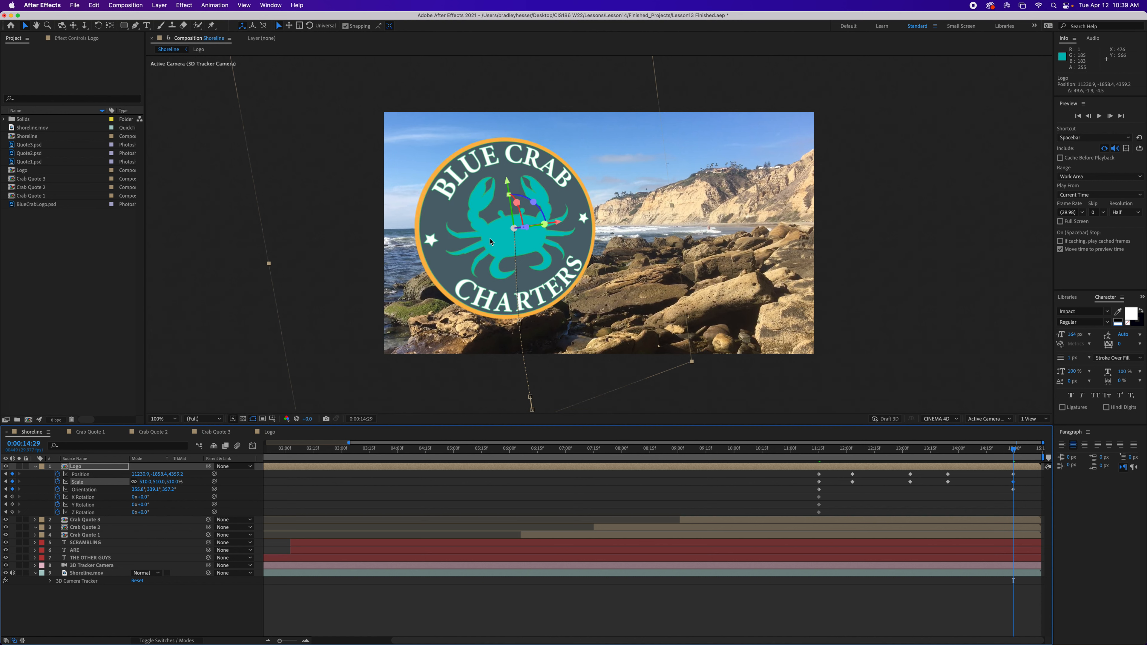
drag(494, 239, 499, 240)
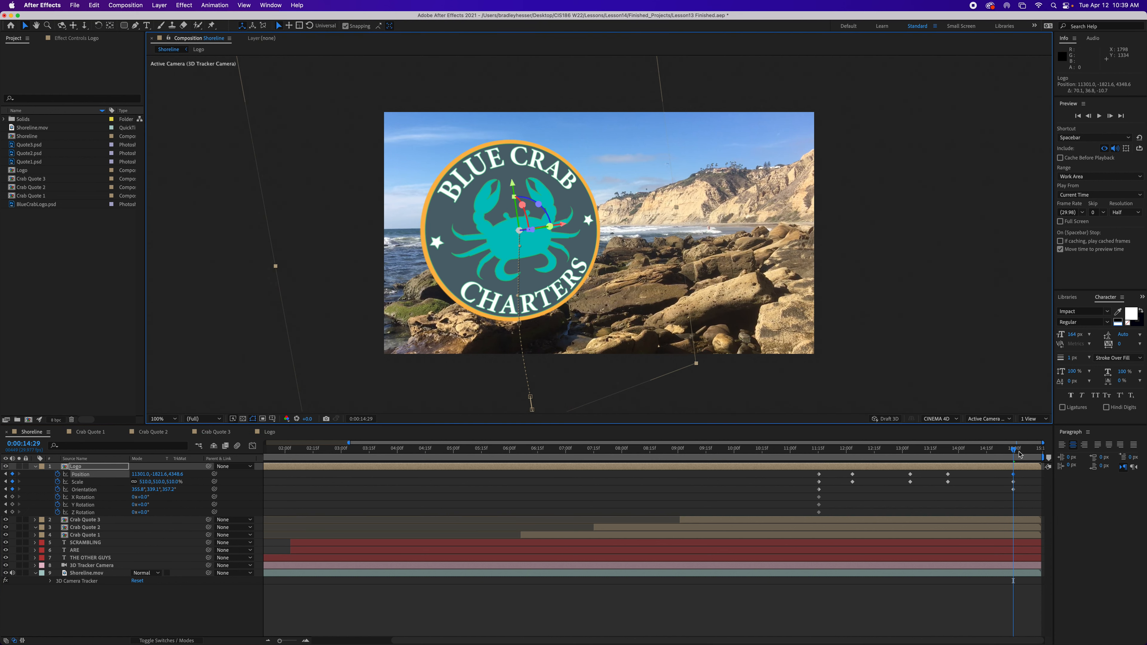
Step: Check the logo at 0:00:15:08, save the project, and preview the Shoreline composition from the beginning
drag(1016, 453, 1029, 478)
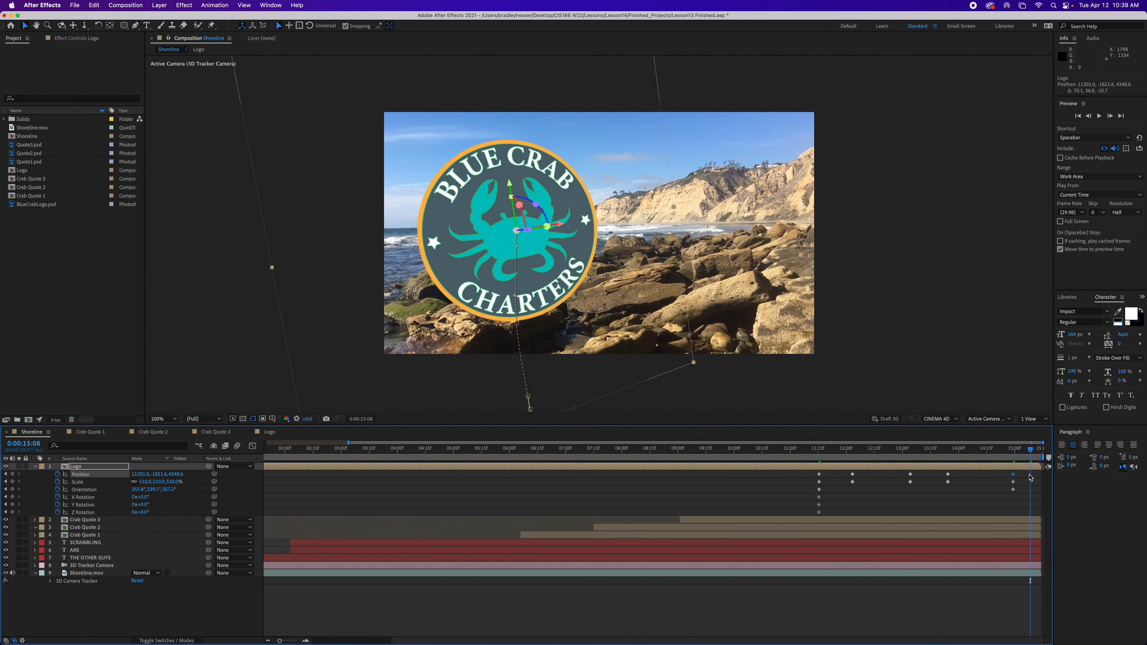
key(super+s)
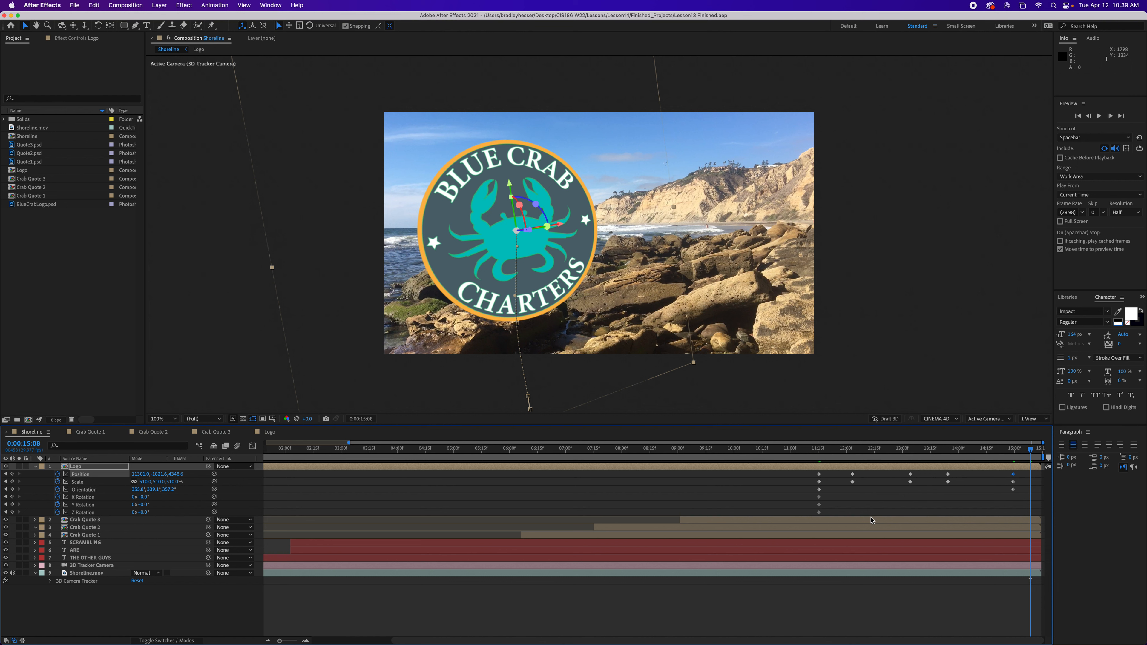
key(Home)
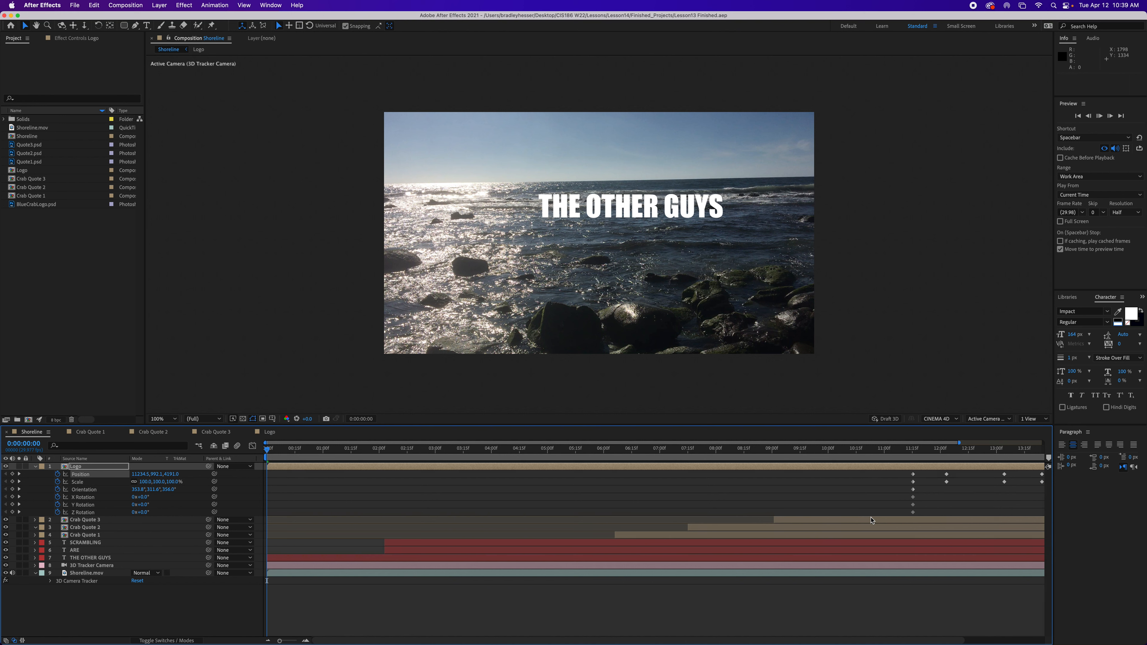
key(space)
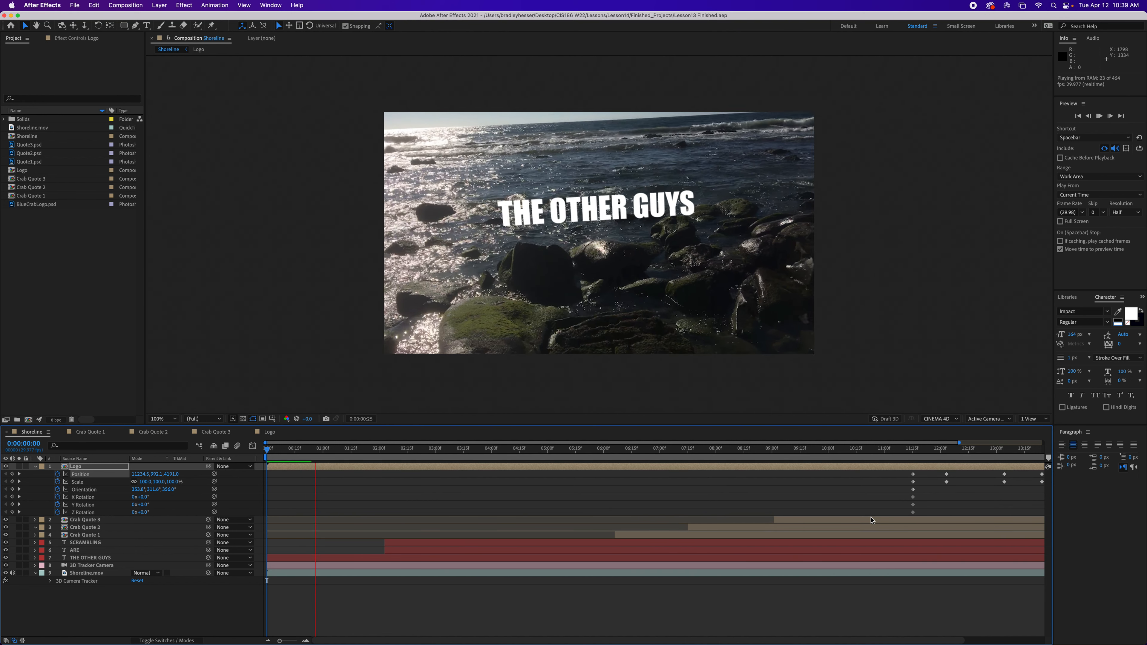
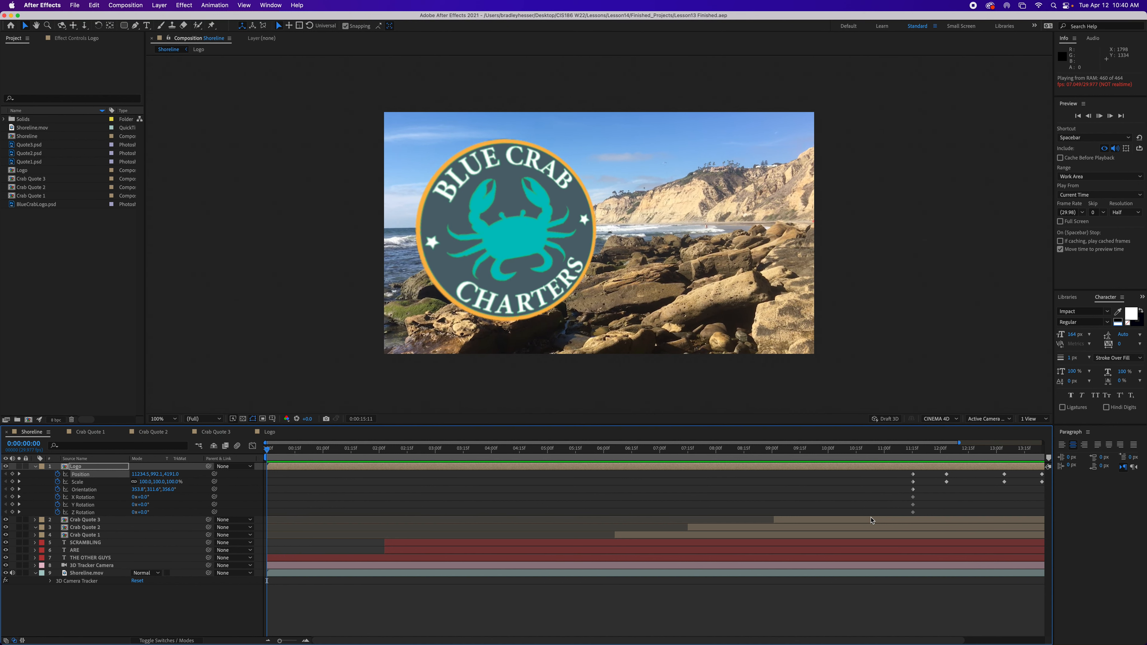
key(space)
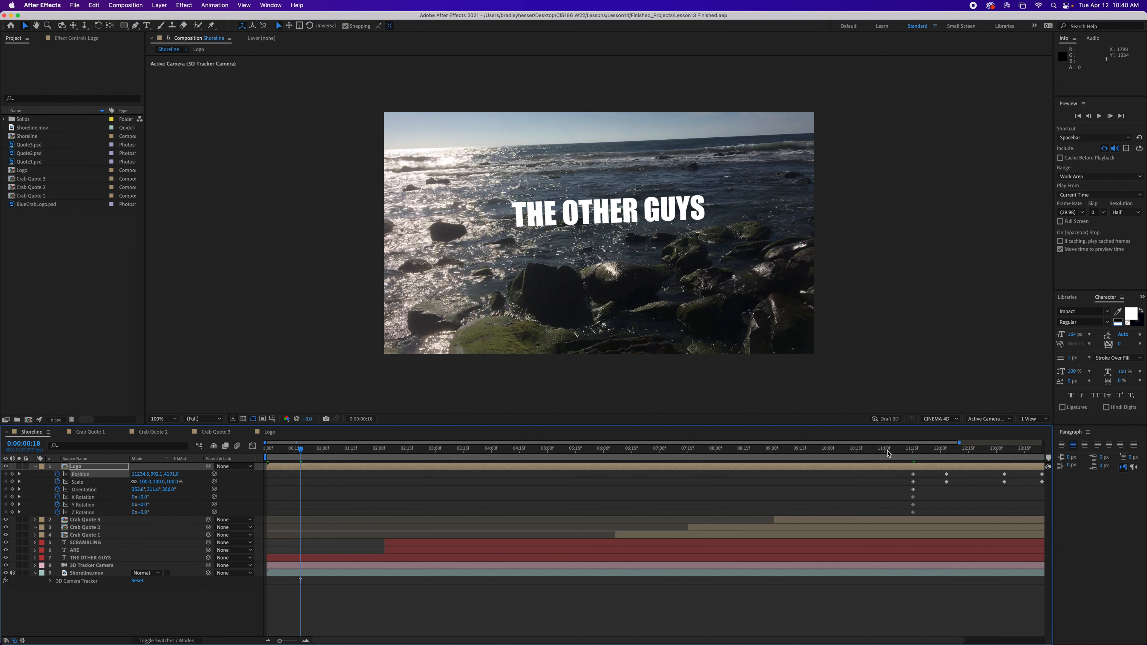
Step: Trim the start of the SCRAMBLING text layer to 0:00:02:22
drag(300, 449, 385, 456)
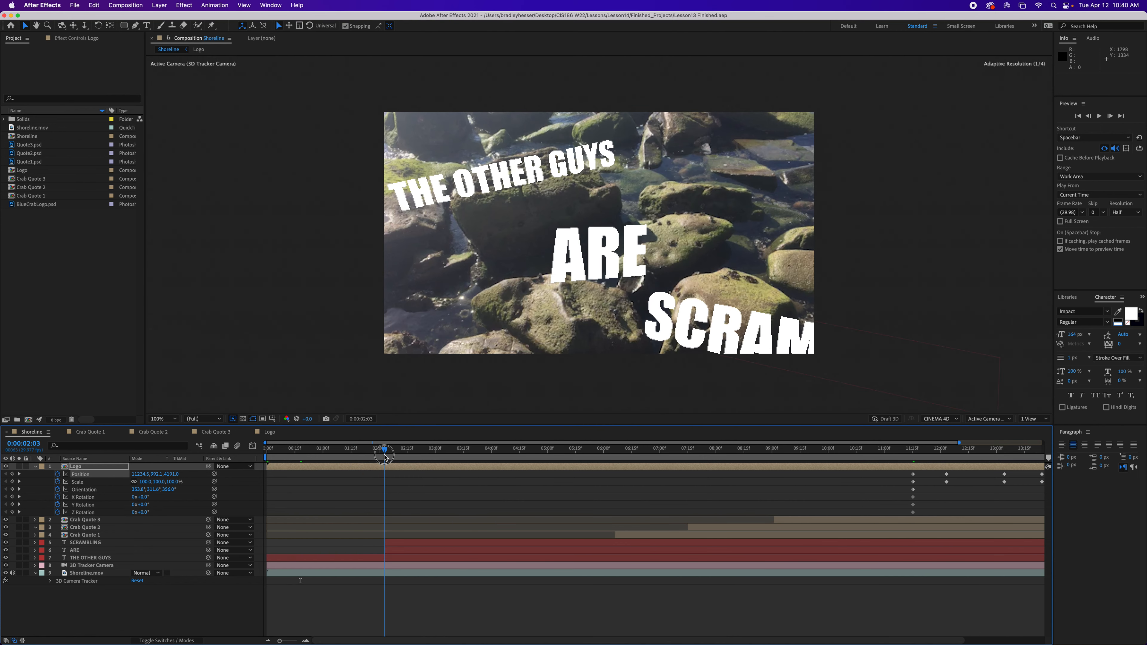
drag(385, 457, 420, 461)
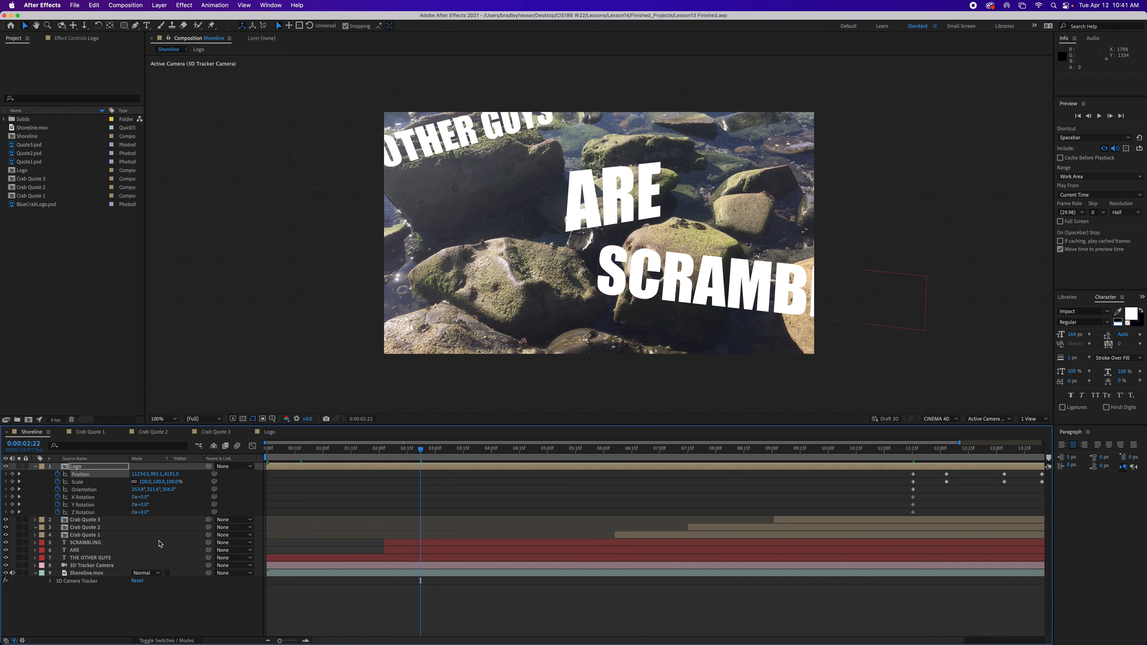
click(93, 544)
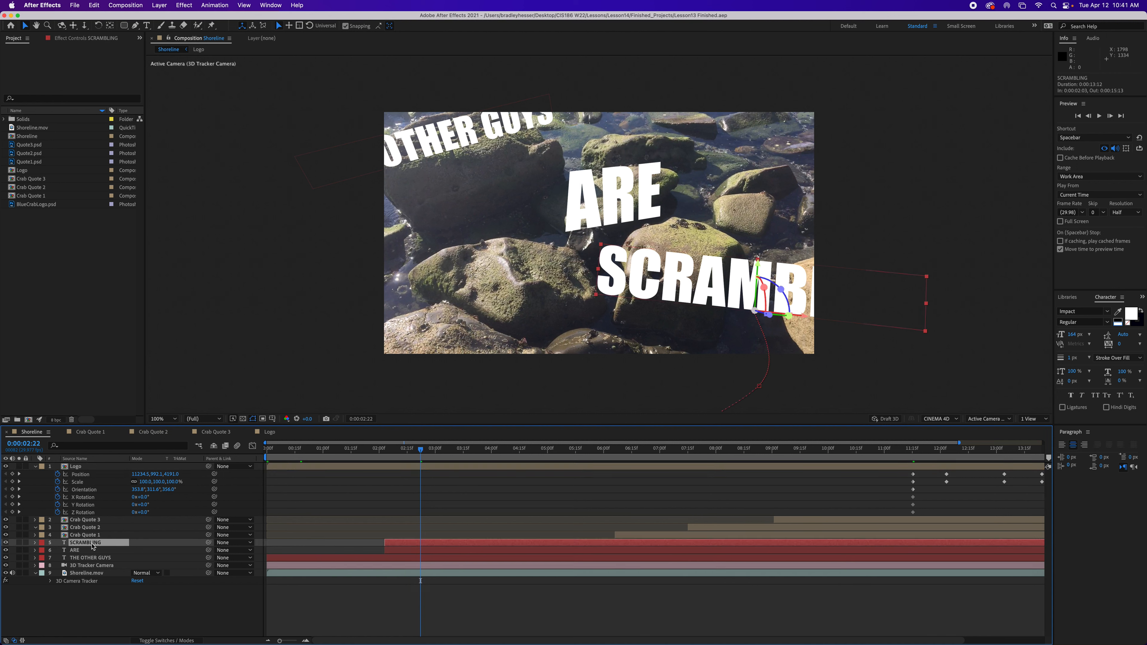
key(alt+bracketleft)
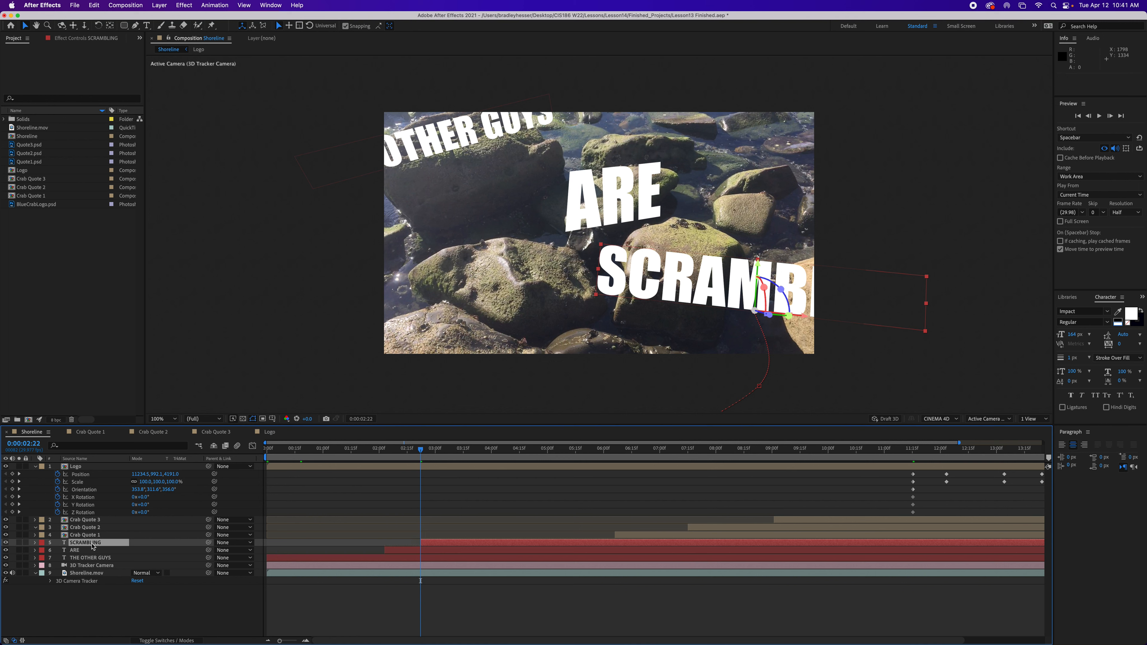
Step: Check the SCRAMBLING title at 0:00:04:21, save the project, and set the current time to 0:00:05:00
drag(417, 457, 531, 467)
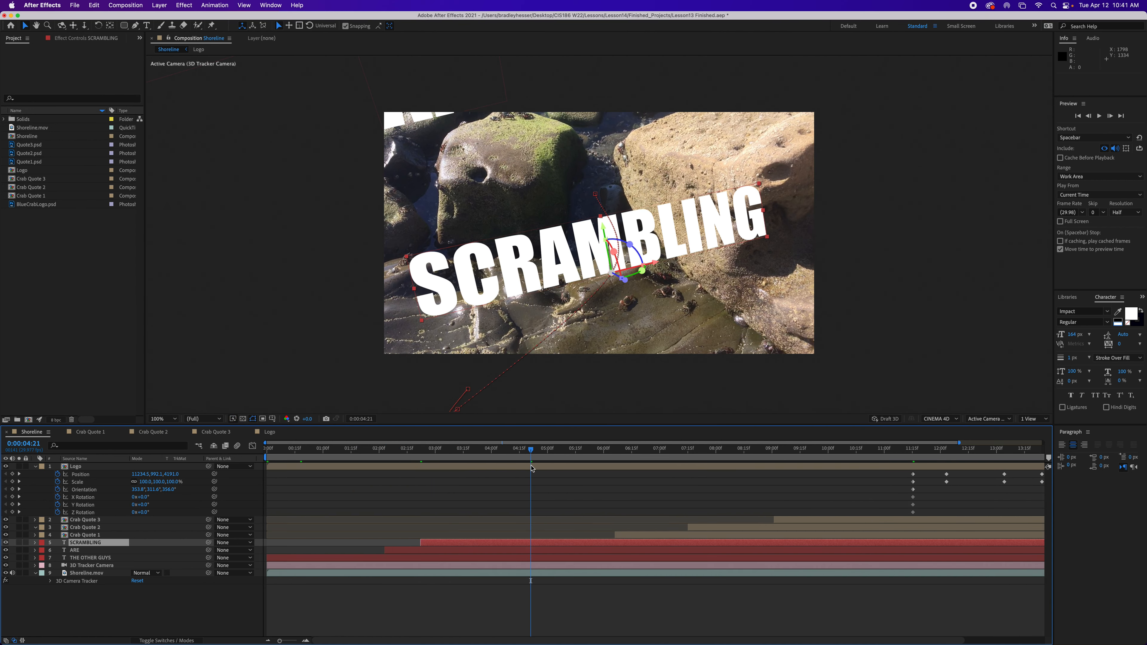
key(super+s)
click(35, 443)
text(500)
key(Return)
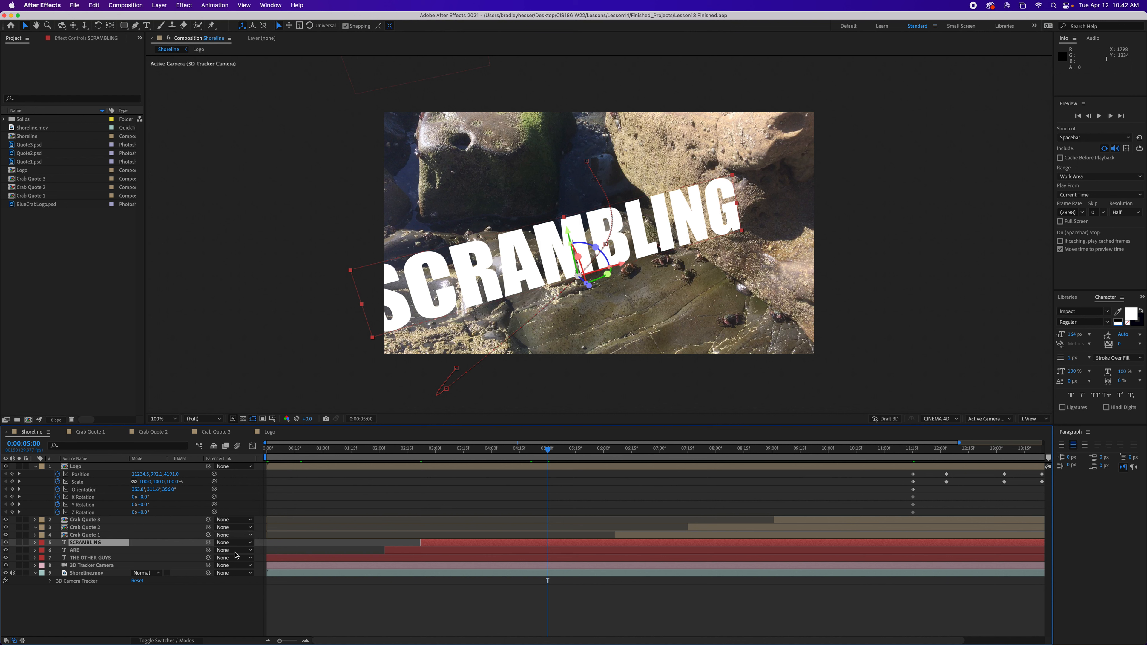
Step: Try to create a shadow catcher and light from Shoreline.mov's track points on the flat rock below the SCRAMBLING title
click(90, 582)
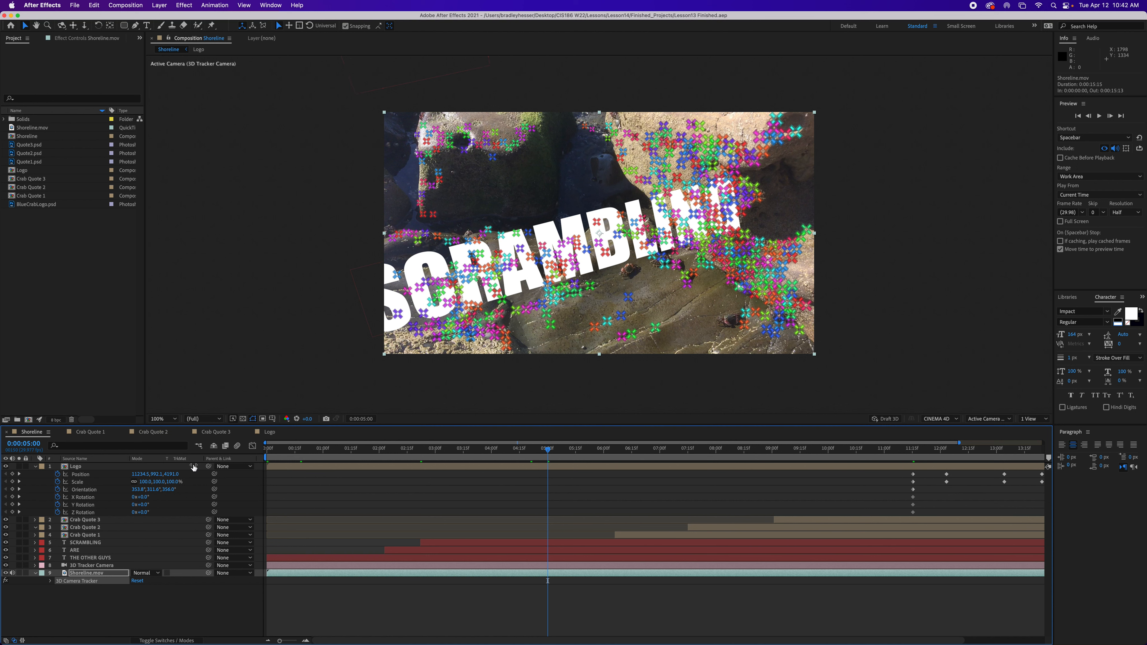
mouse_move(628, 272)
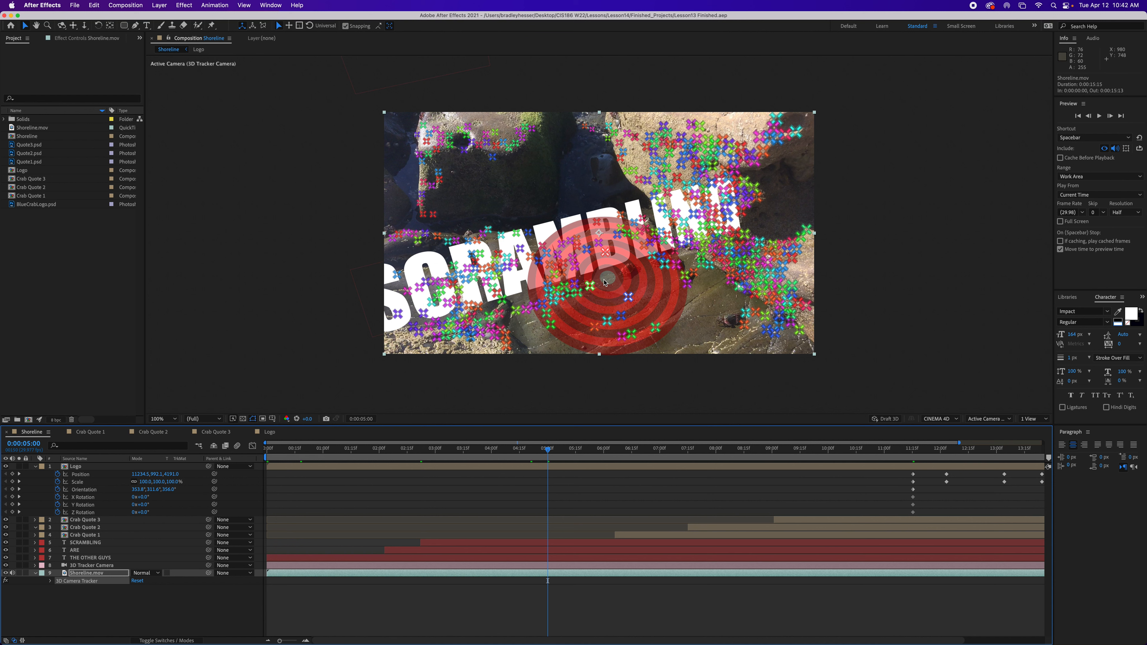
right_click(604, 282)
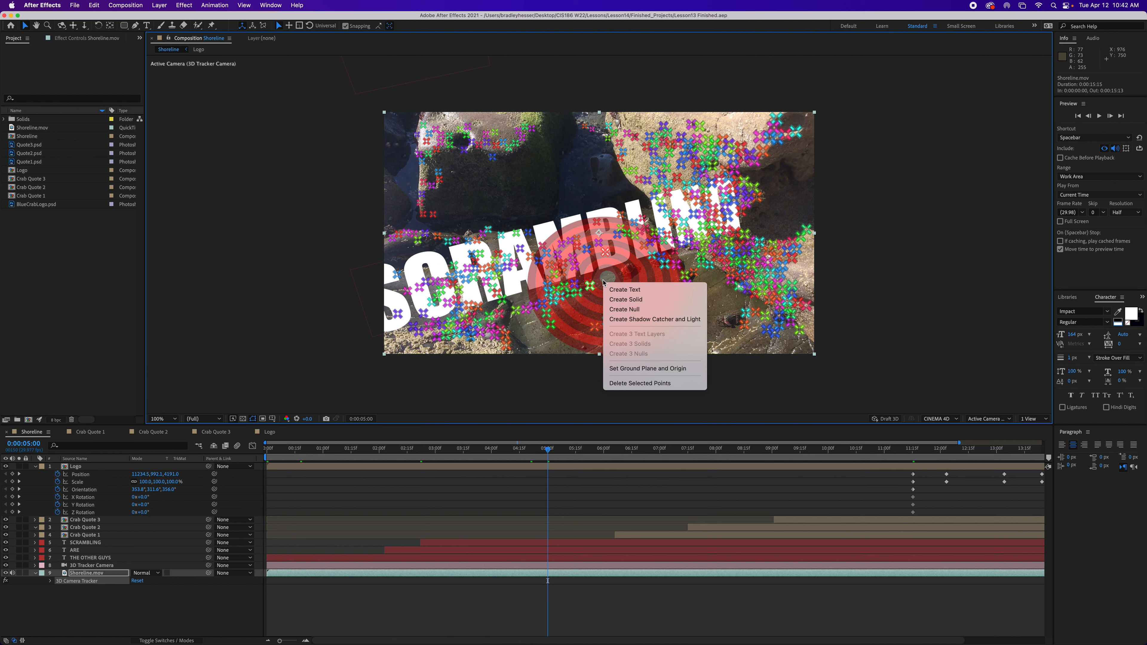
click(648, 320)
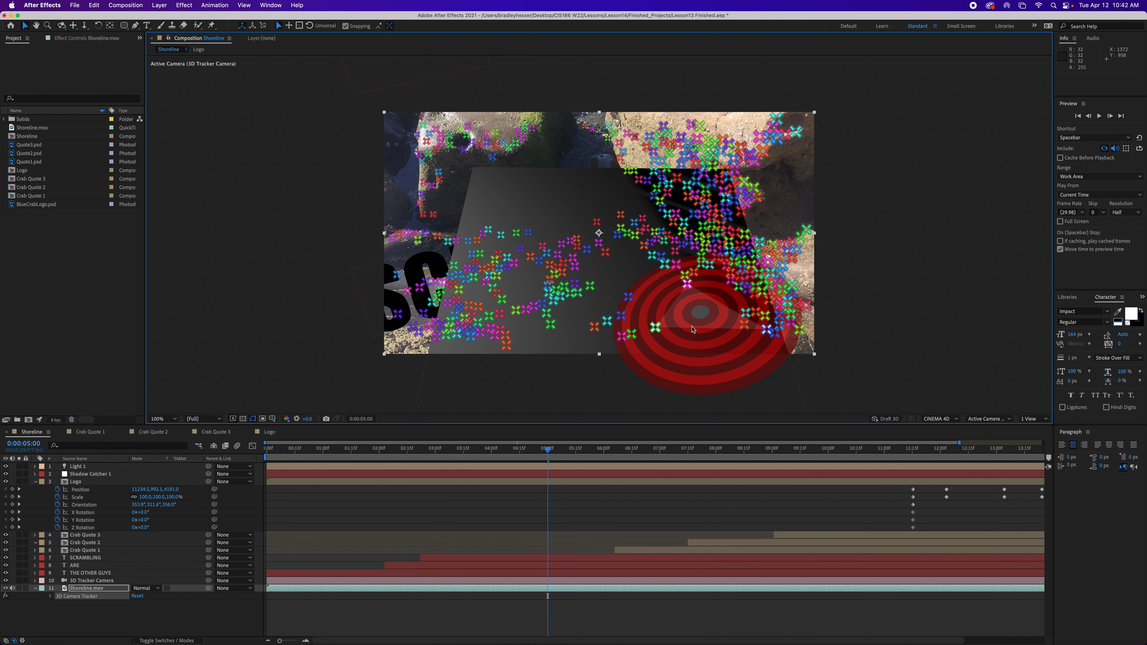
key(super+z)
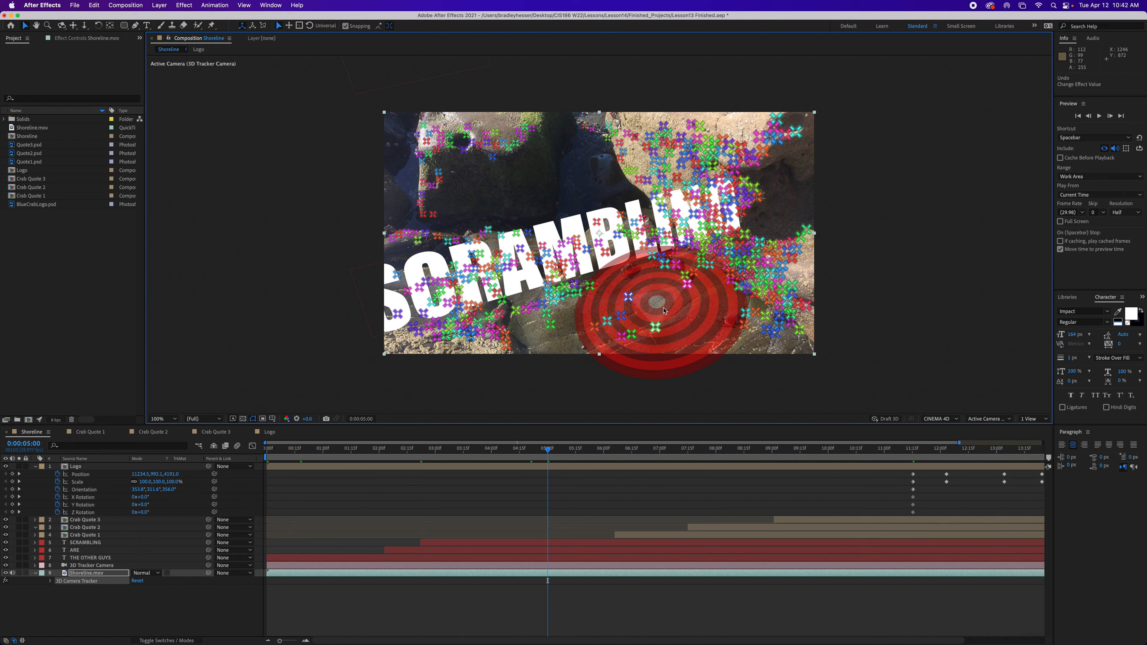
Step: Create a shadow catcher and light at a tracked target nearer the crabs, and collapse the Logo layer's properties
right_click(663, 311)
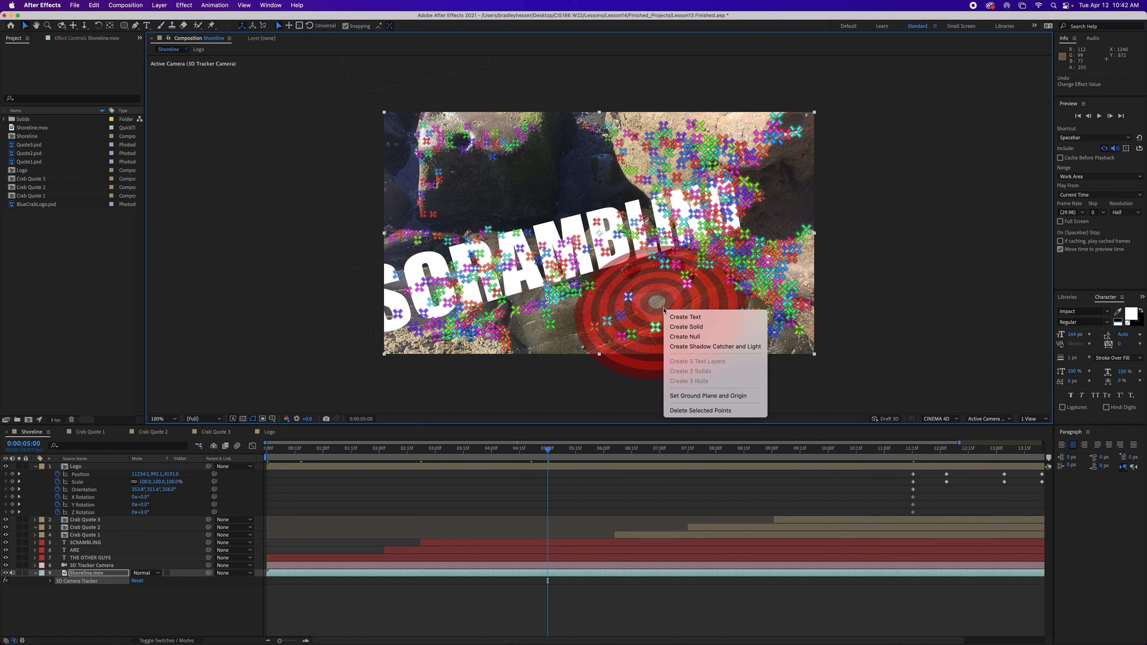
click(704, 347)
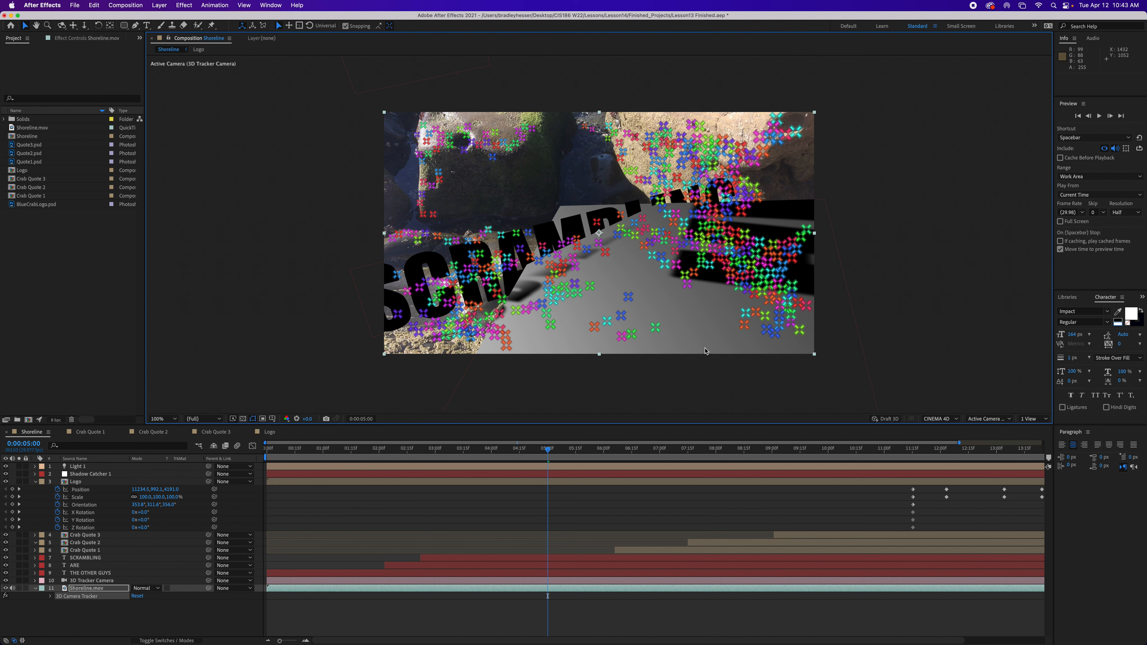
click(75, 486)
key(u)
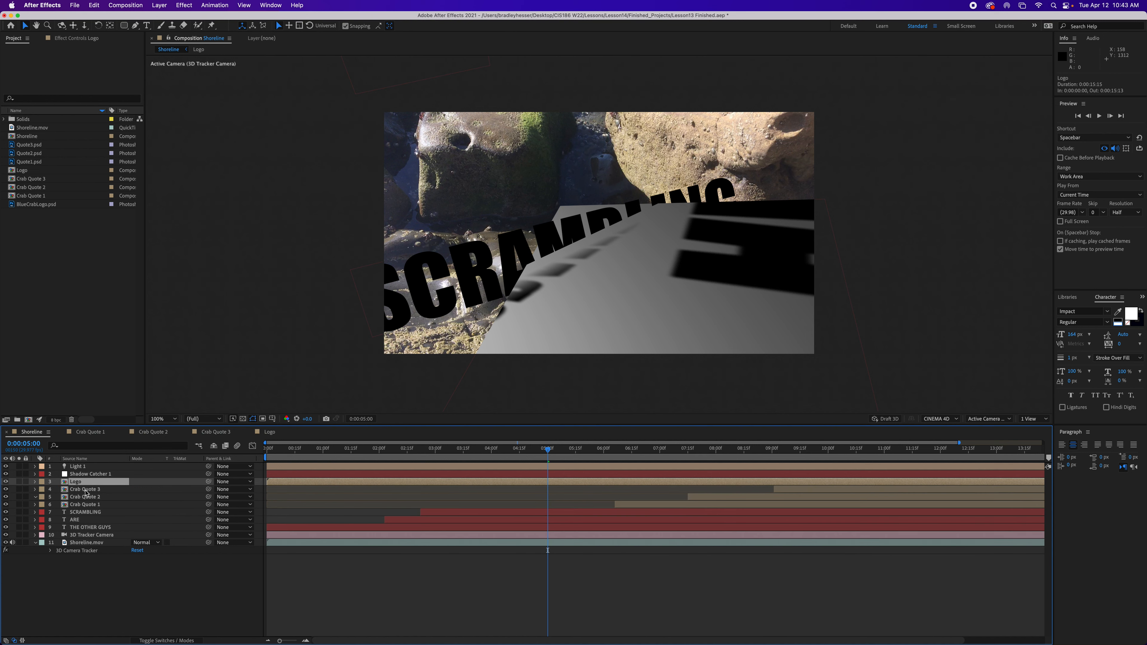
Step: Set the Light 1 layer's position to 939, 169, 23
click(77, 468)
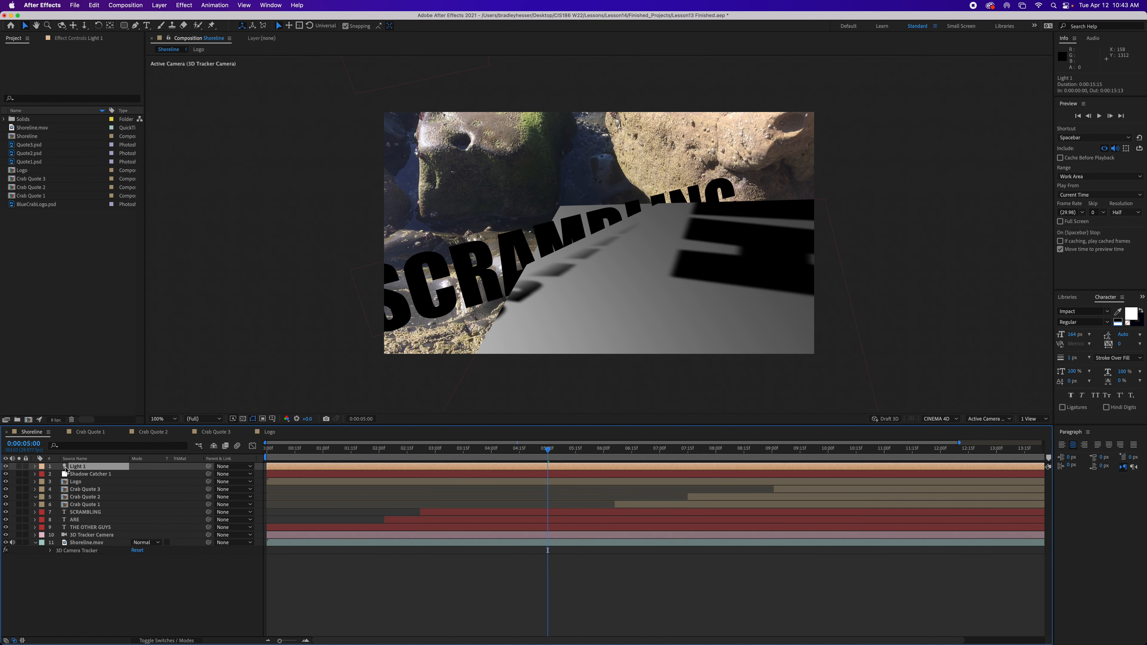
key(p)
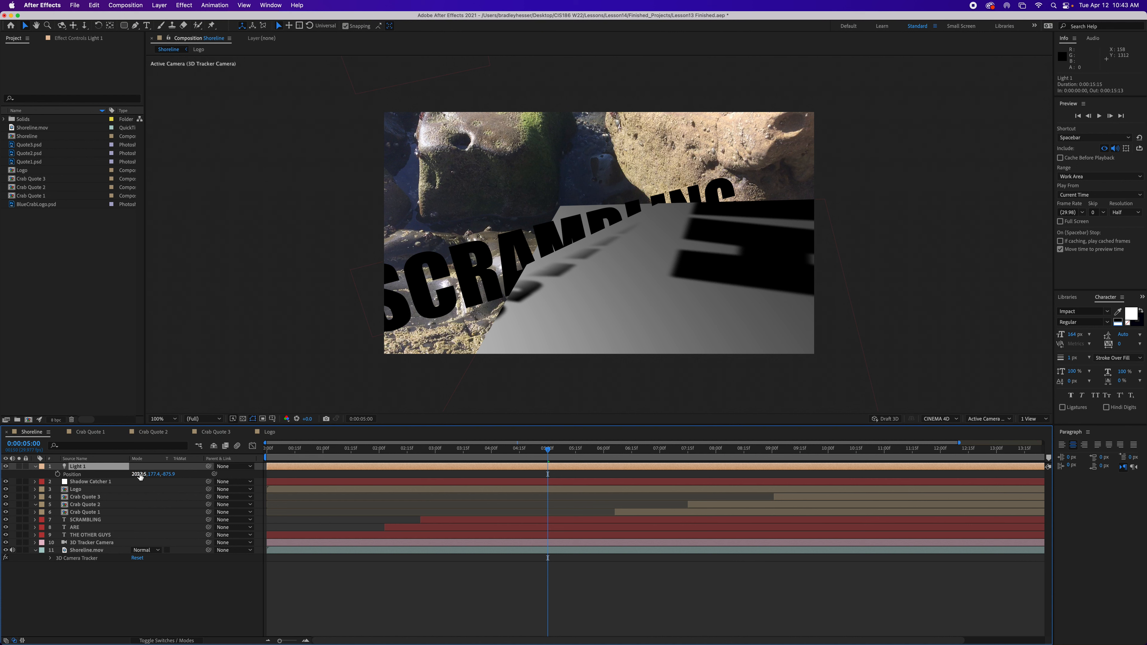
drag(140, 476, 103, 476)
drag(181, 477, 174, 477)
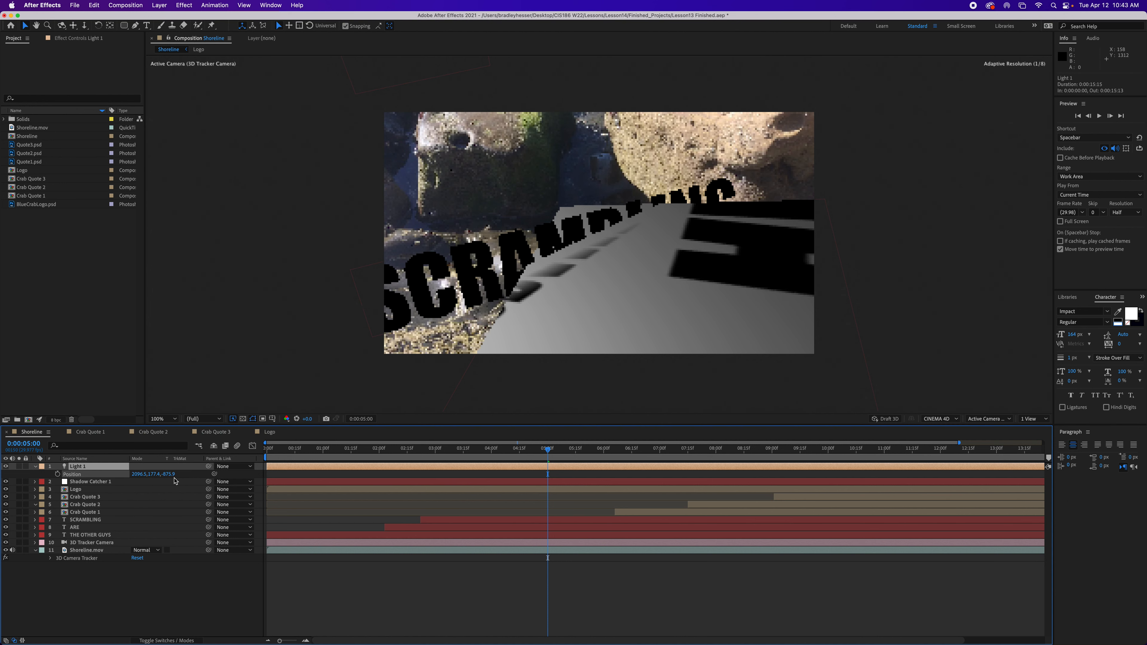
click(138, 474)
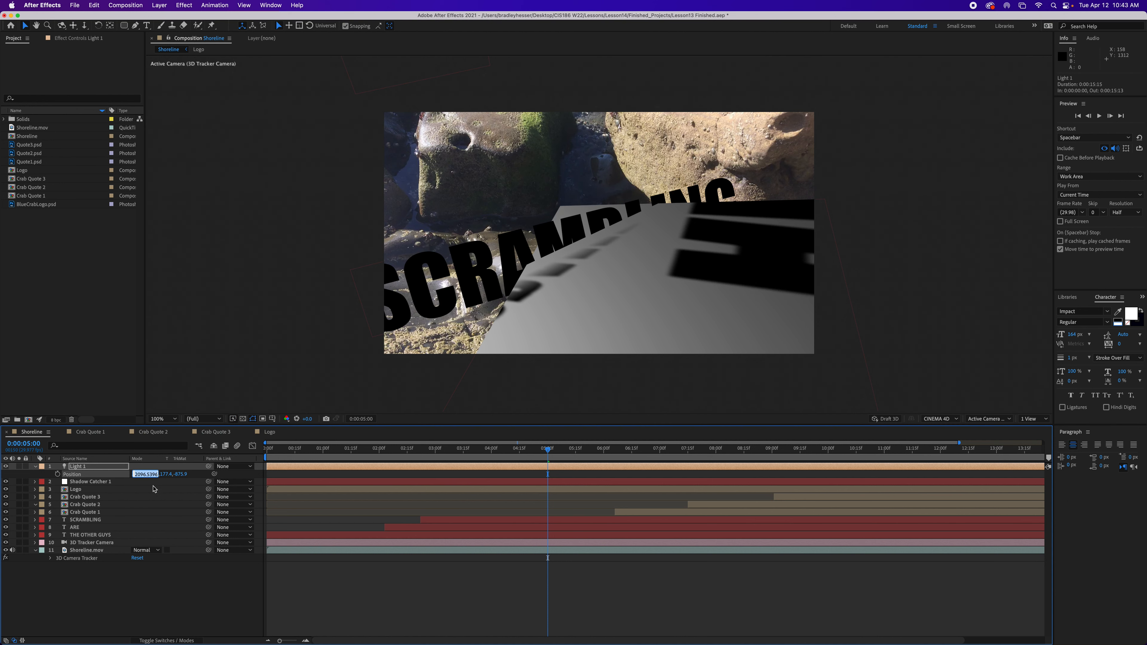
text(939)
key(Tab)
text(169)
key(Tab)
text(23)
key(Return)
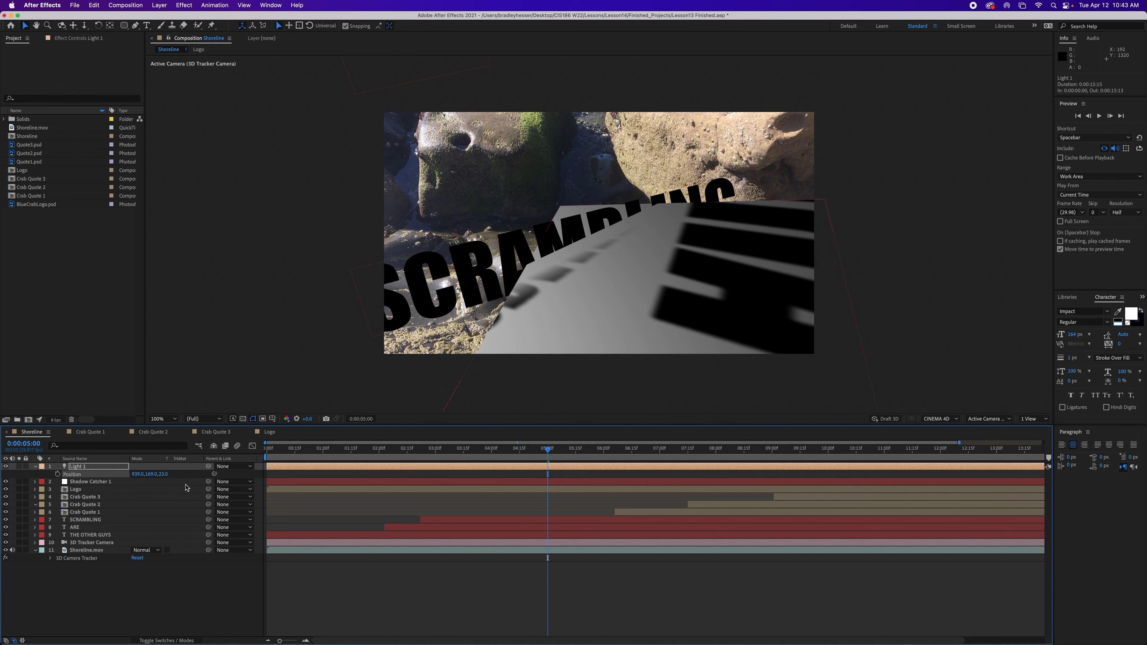
Step: Go to 0:00:04:29 and review the light settings of Light 1 without changing them
mouse_move(547, 449)
mouse_down()
mouse_move(484, 453)
mouse_move(642, 454)
mouse_move(546, 458)
mouse_up()
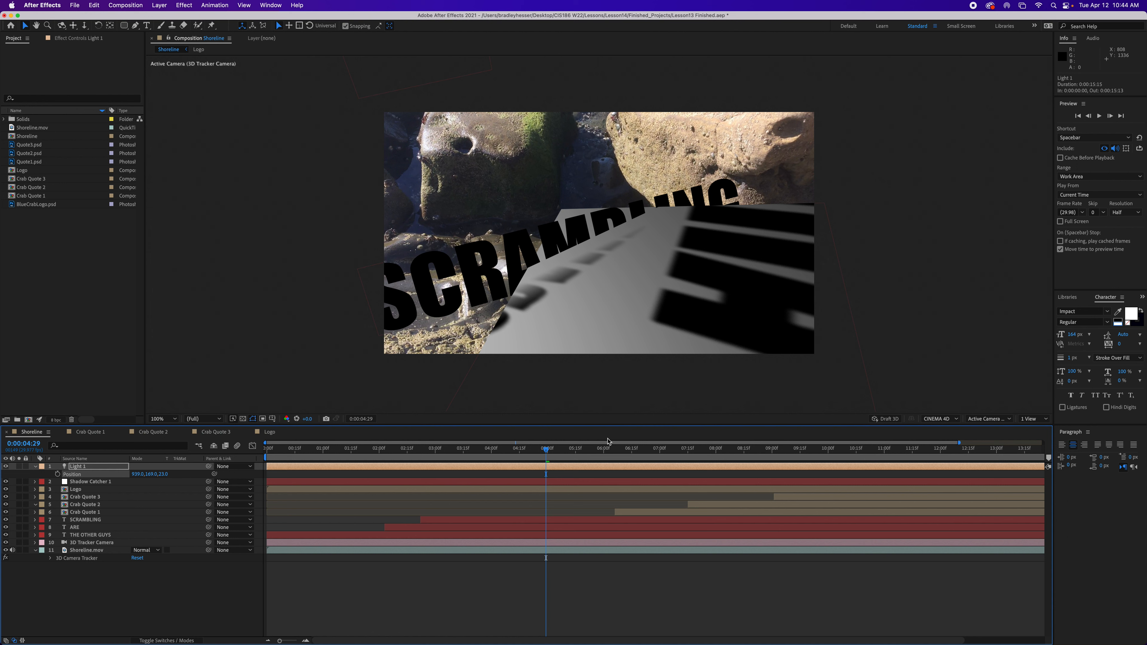
click(88, 467)
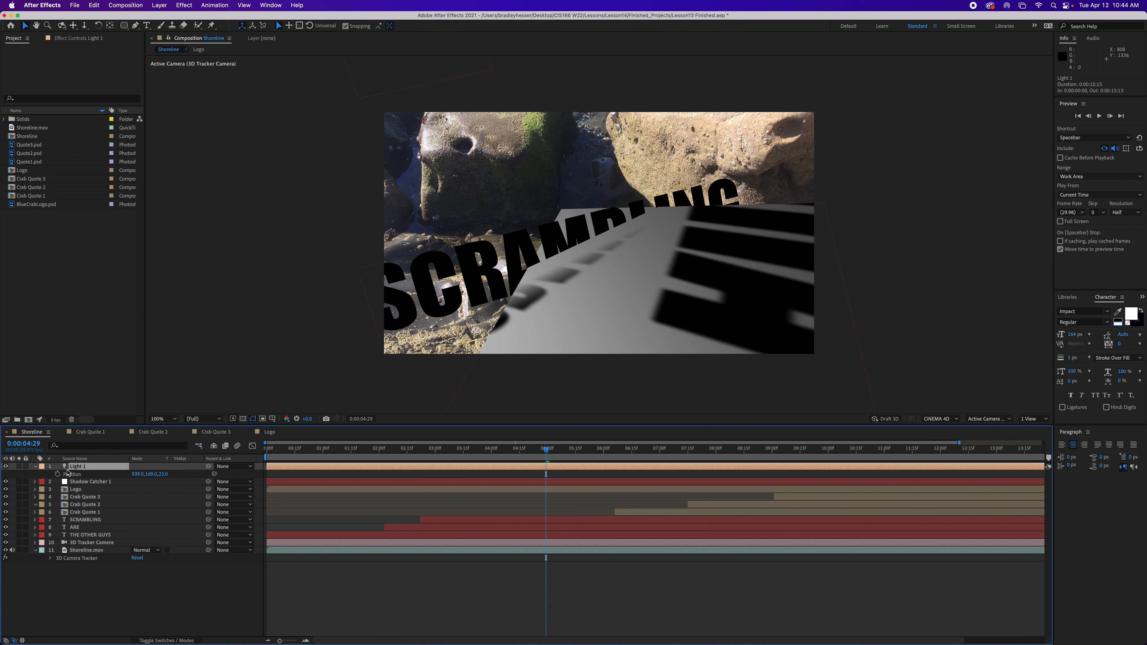
click(160, 5)
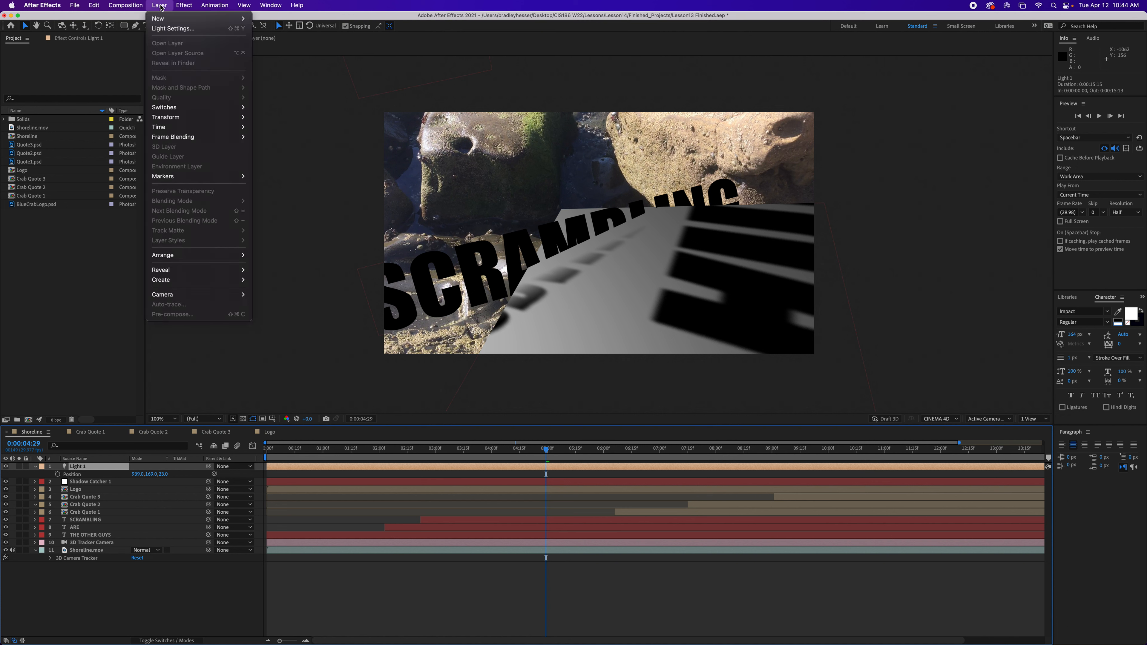
click(172, 29)
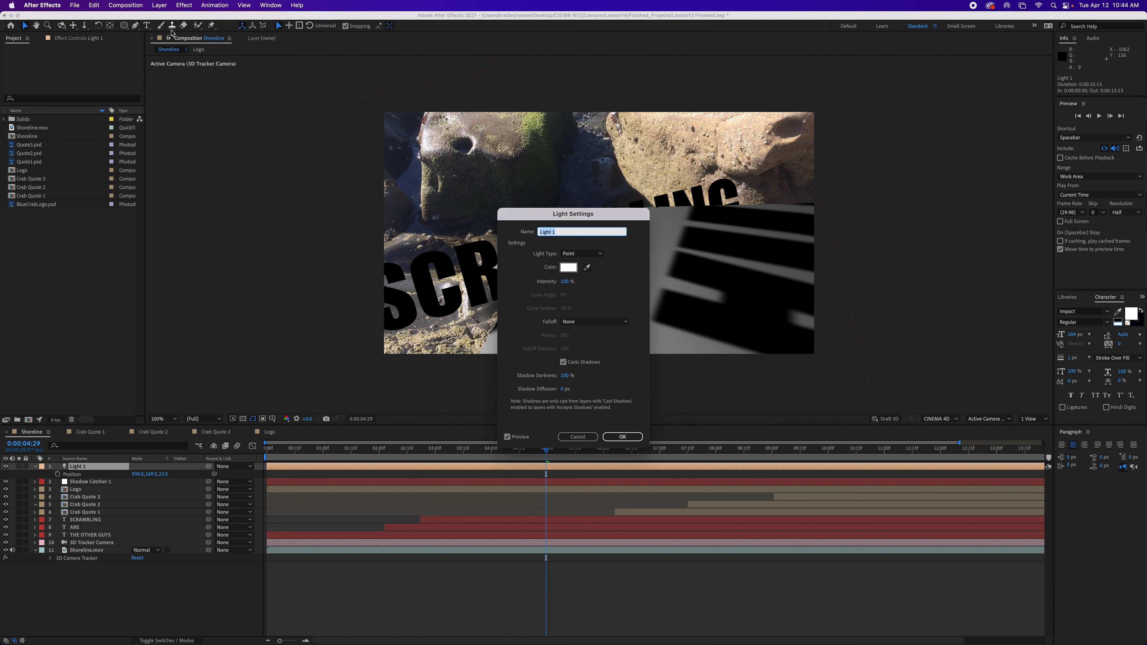
drag(573, 220, 915, 169)
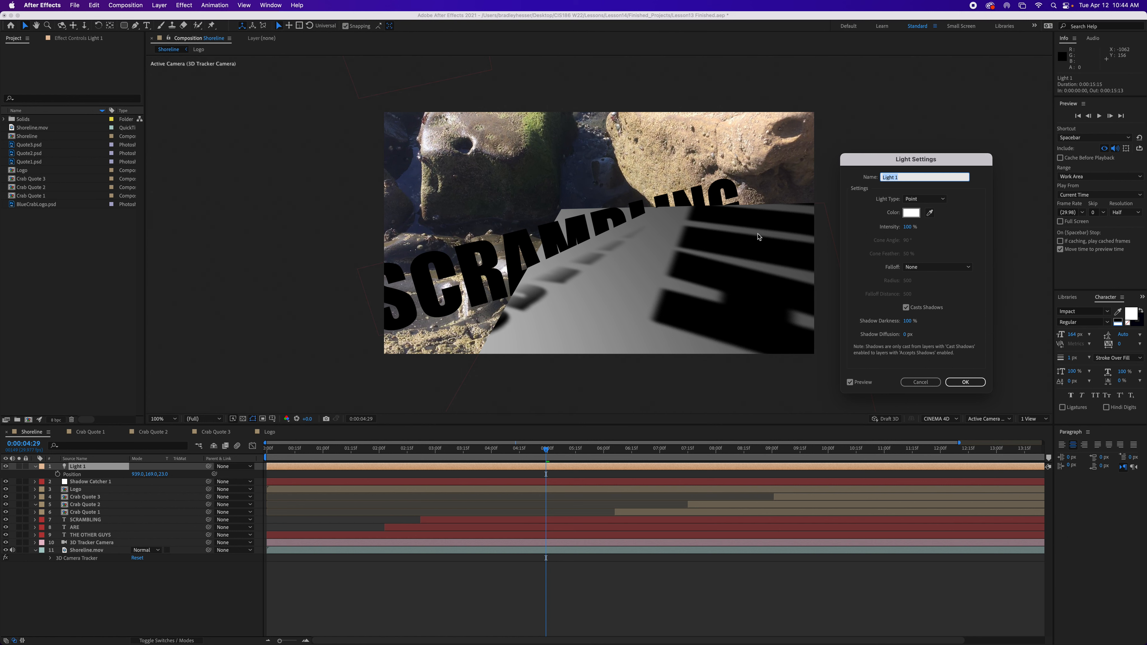
click(924, 384)
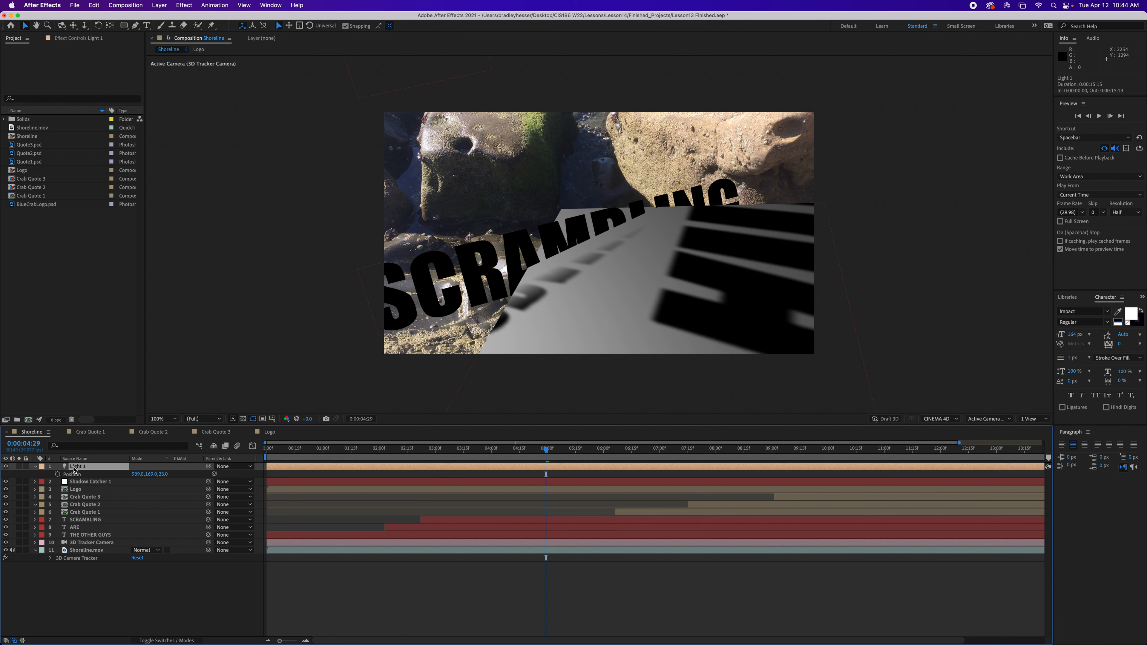
Step: Delete the Light 1 and Shadow Catcher 1 layers
key(Delete)
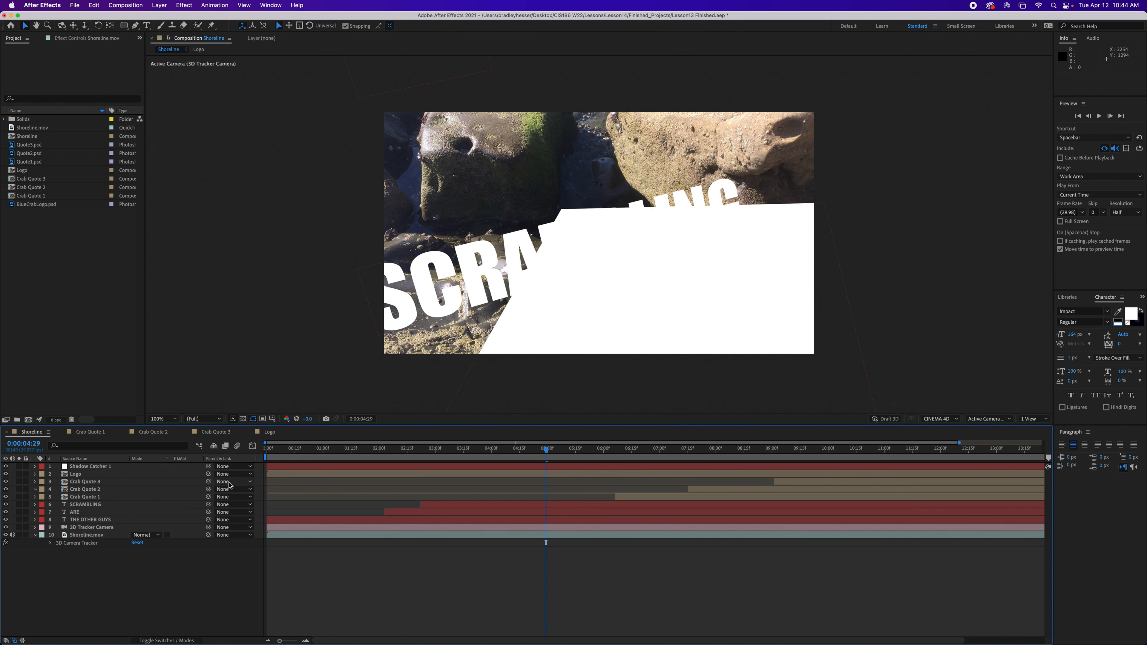
click(87, 467)
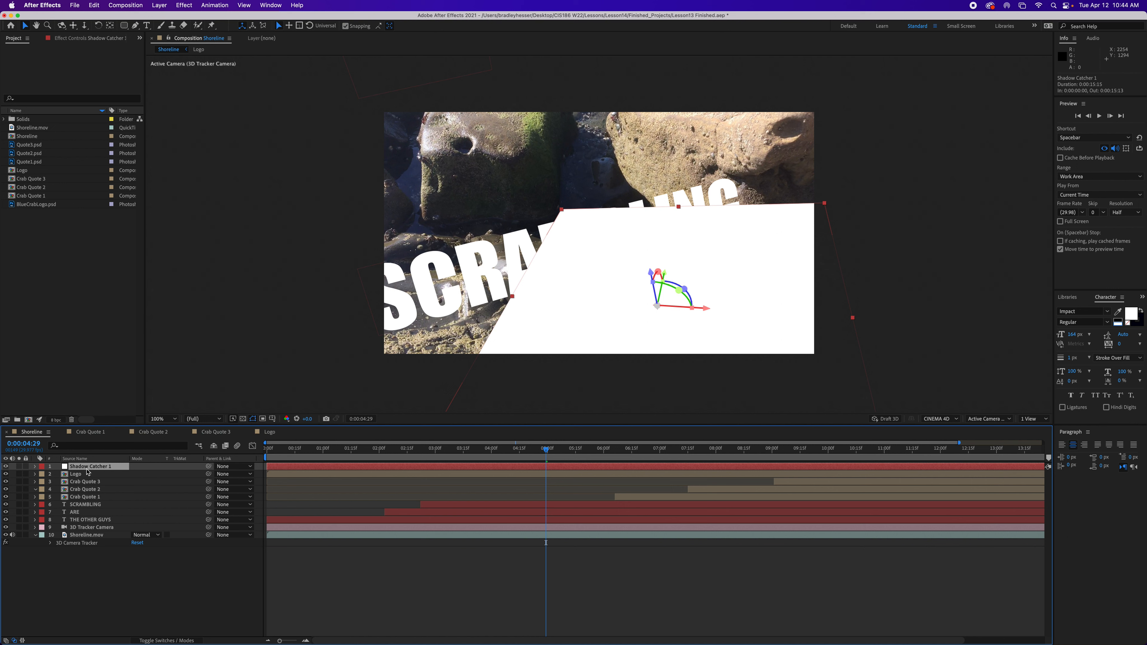
key(Delete)
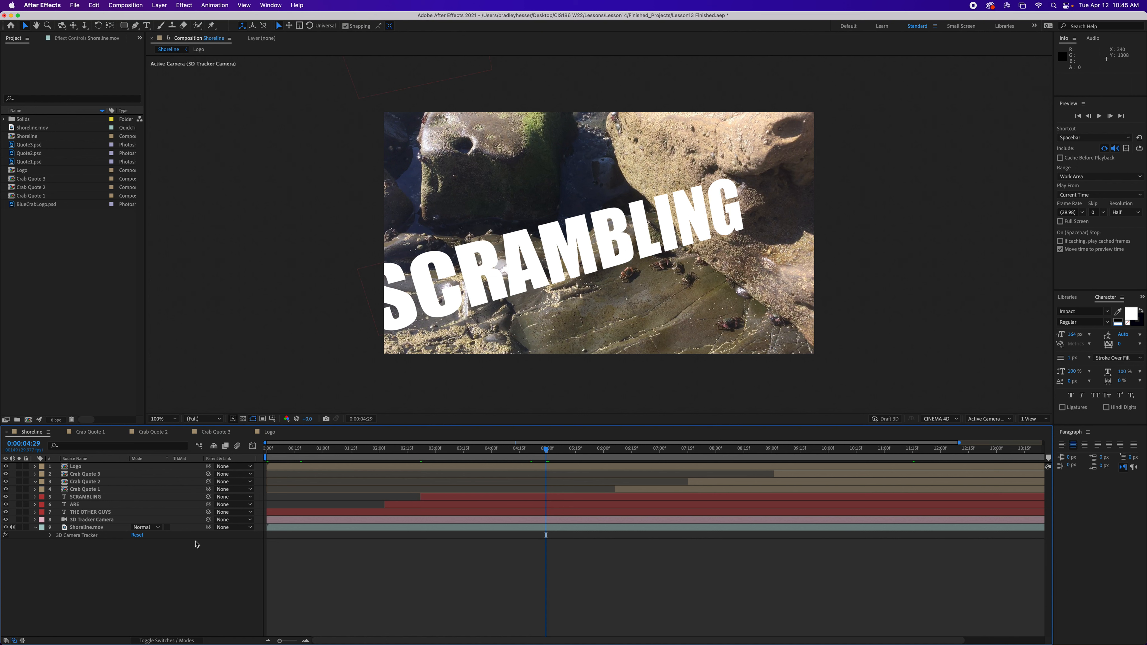
Step: At 0:00:04:29, create a shadow catcher and light from the 3D Camera Tracker target on the flat rock
click(77, 537)
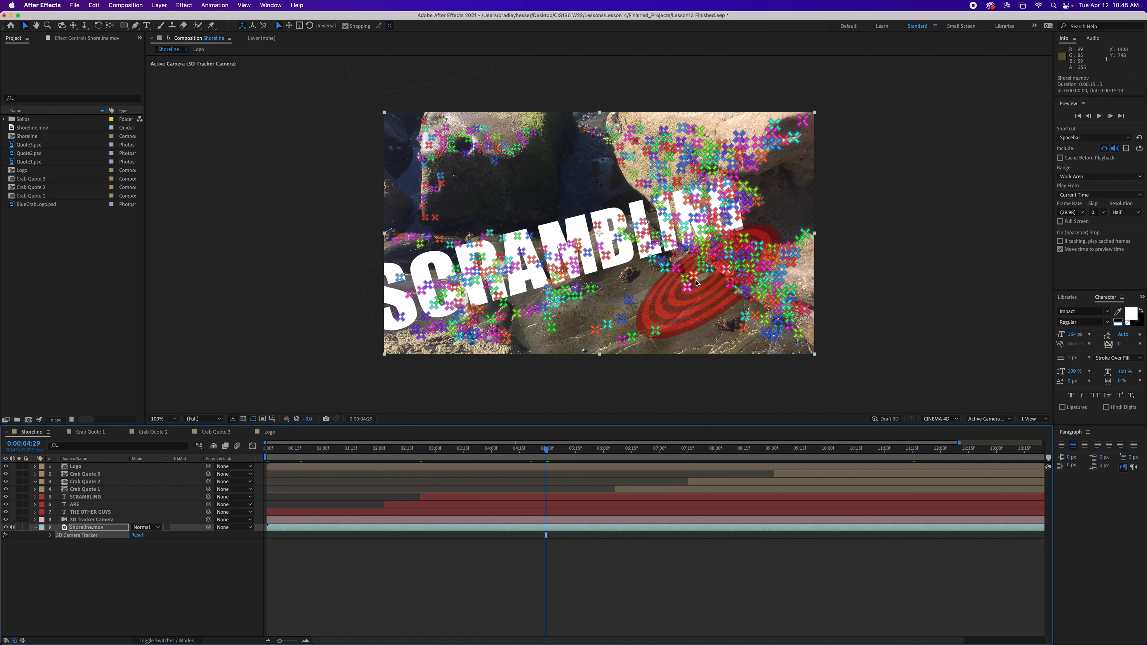
right_click(657, 303)
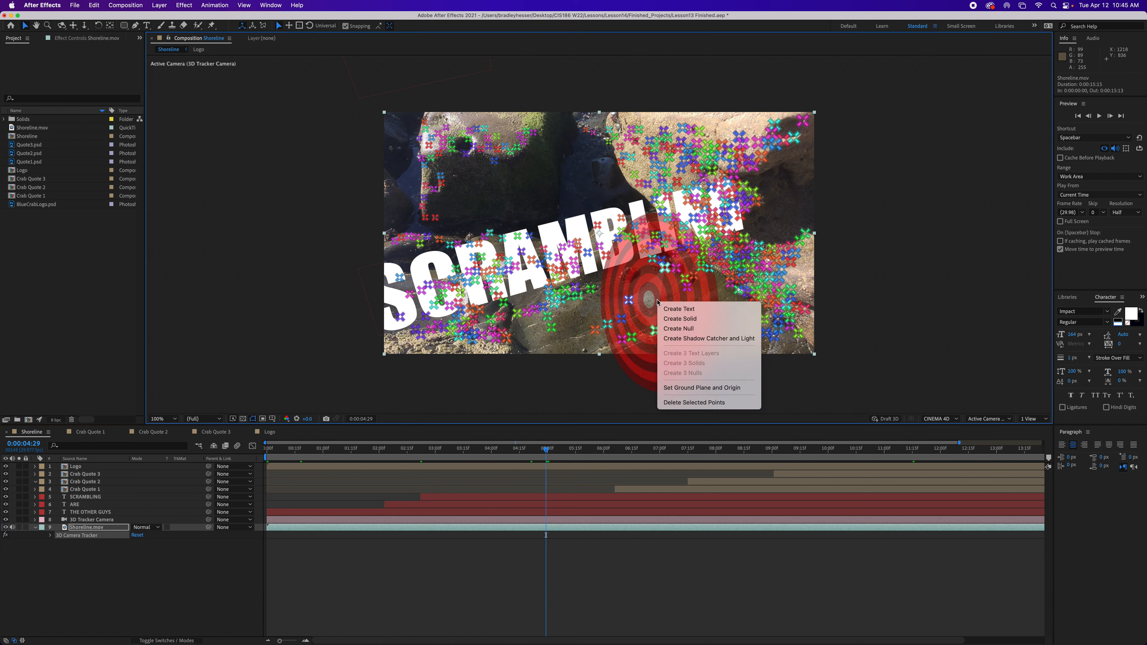
click(601, 373)
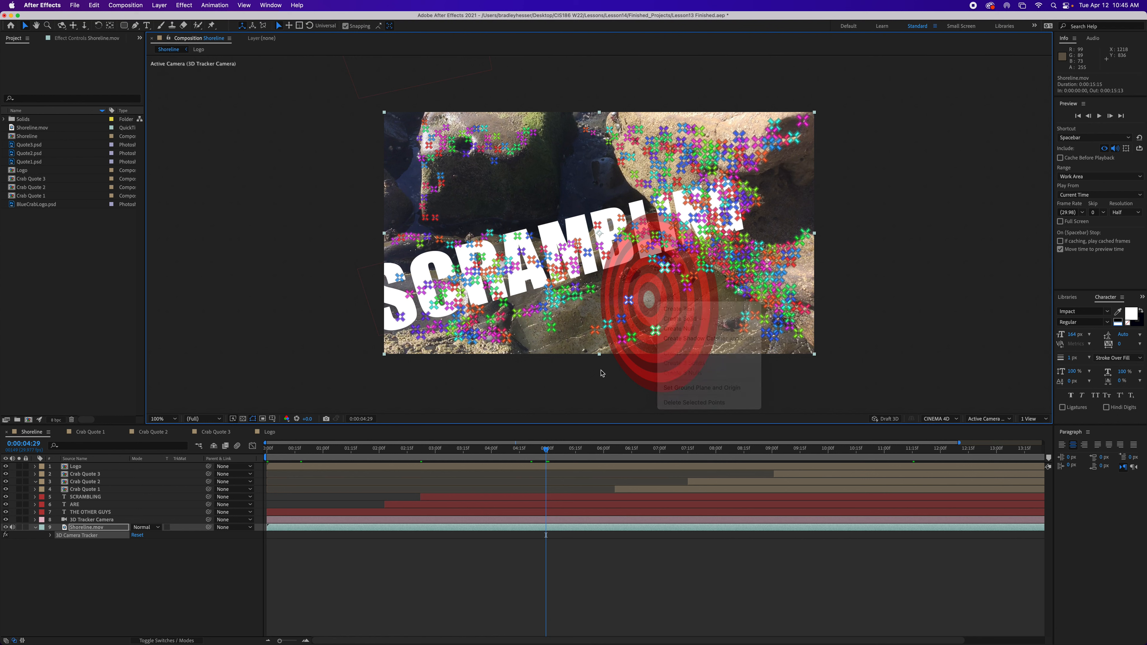
right_click(658, 323)
click(701, 361)
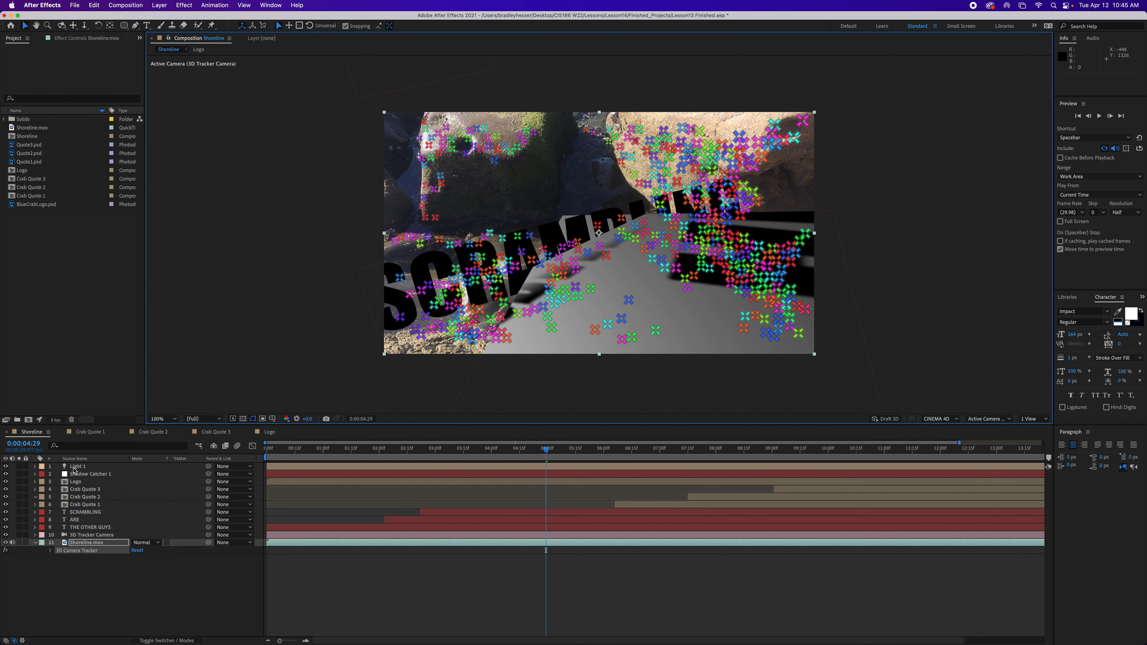
Step: Toggle the Shadow Catcher 1 layer's visibility to compare the result, then hide both it and the Light 1 layer
click(81, 476)
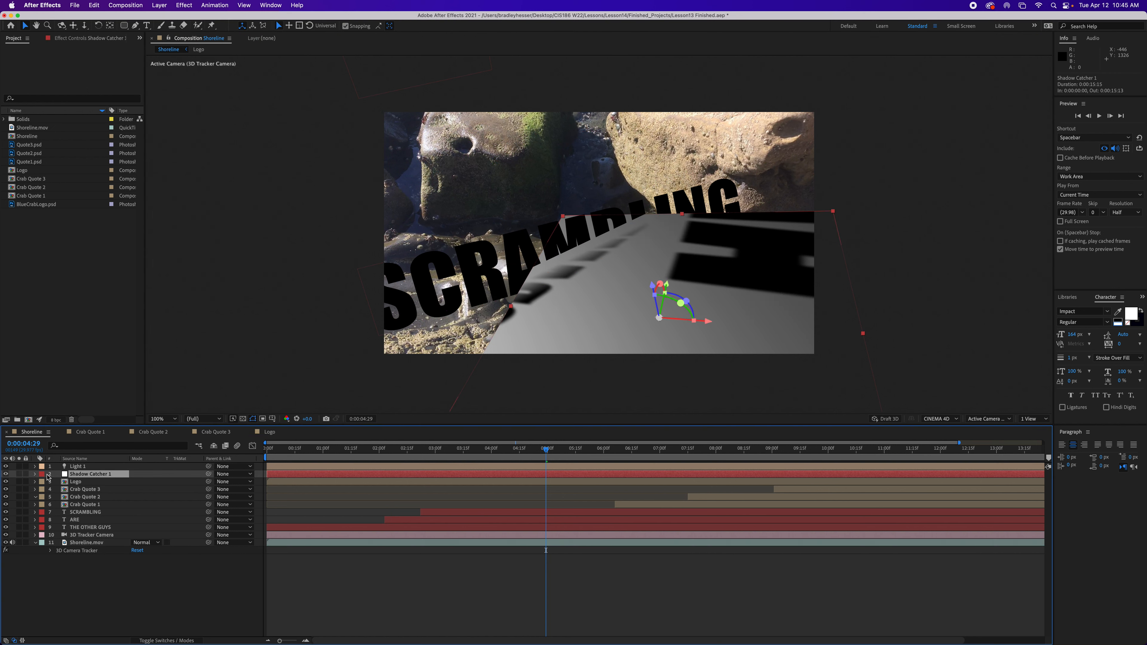
click(6, 474)
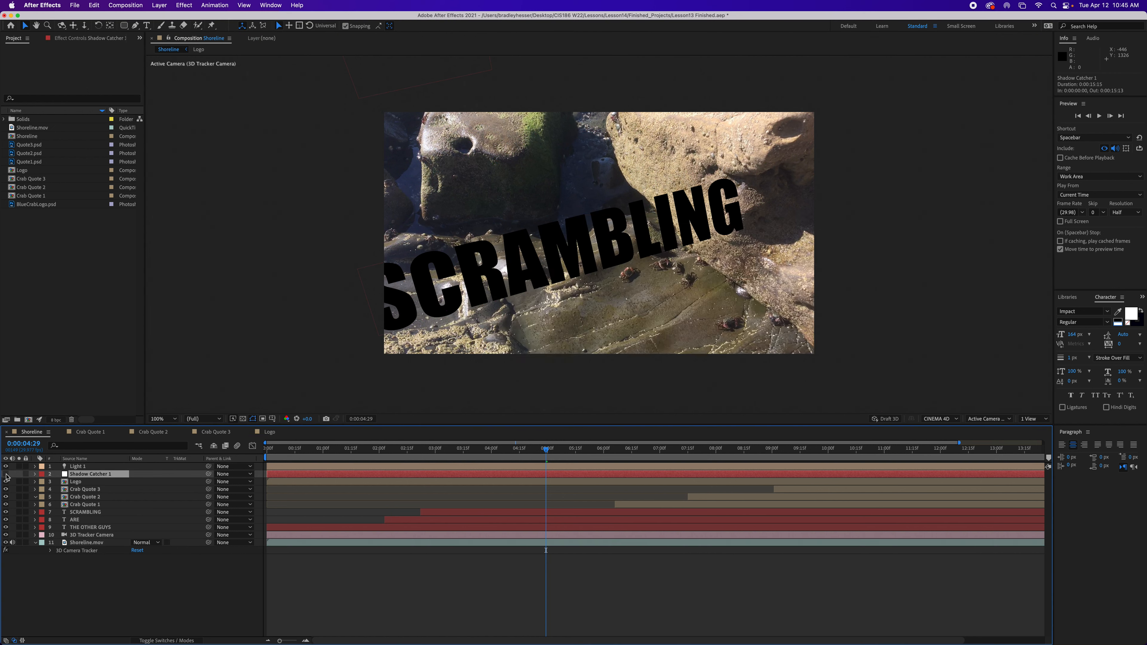
click(6, 474)
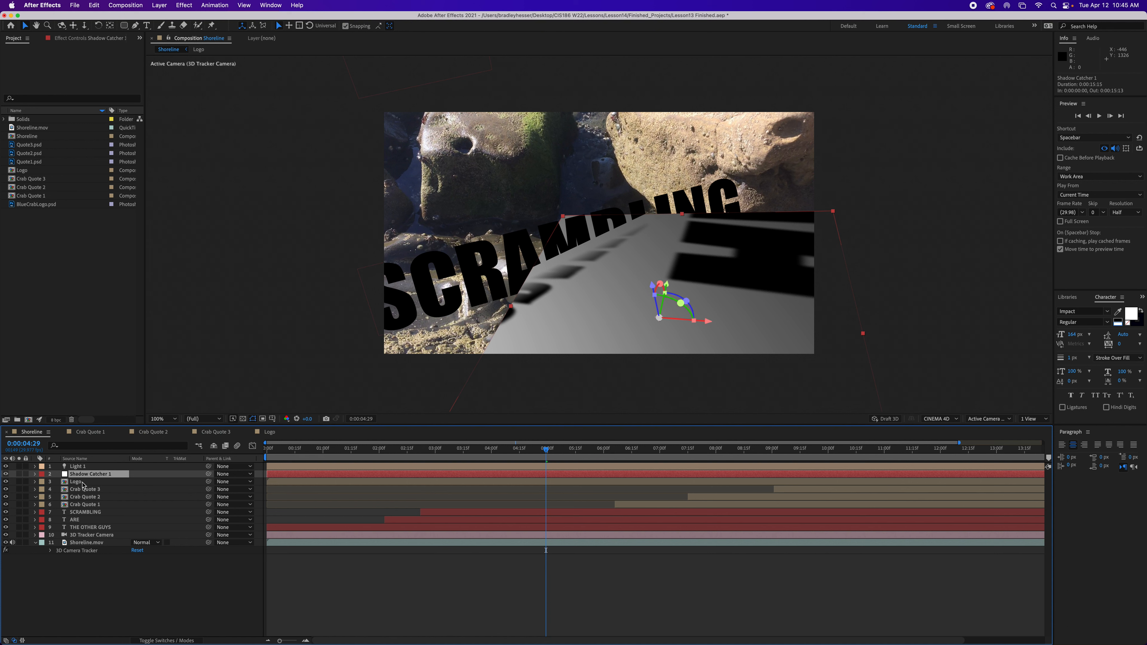
click(6, 474)
click(5, 466)
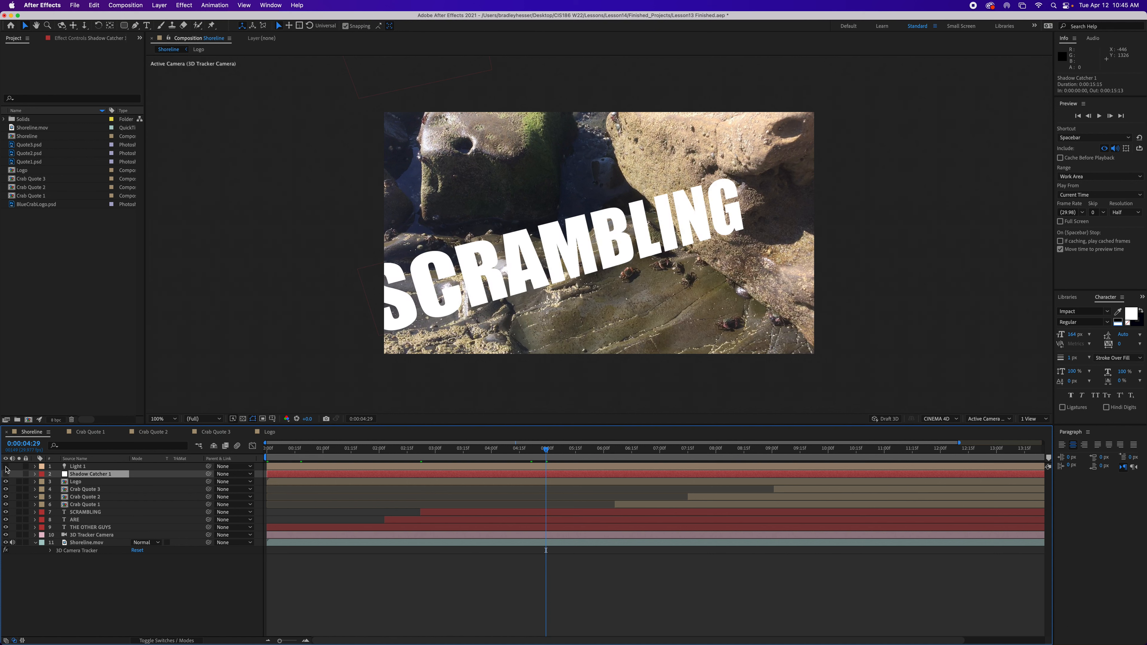
Step: Add a light layer named Ambient Light 1, set to Ambient type with white color and 80% intensity
click(142, 597)
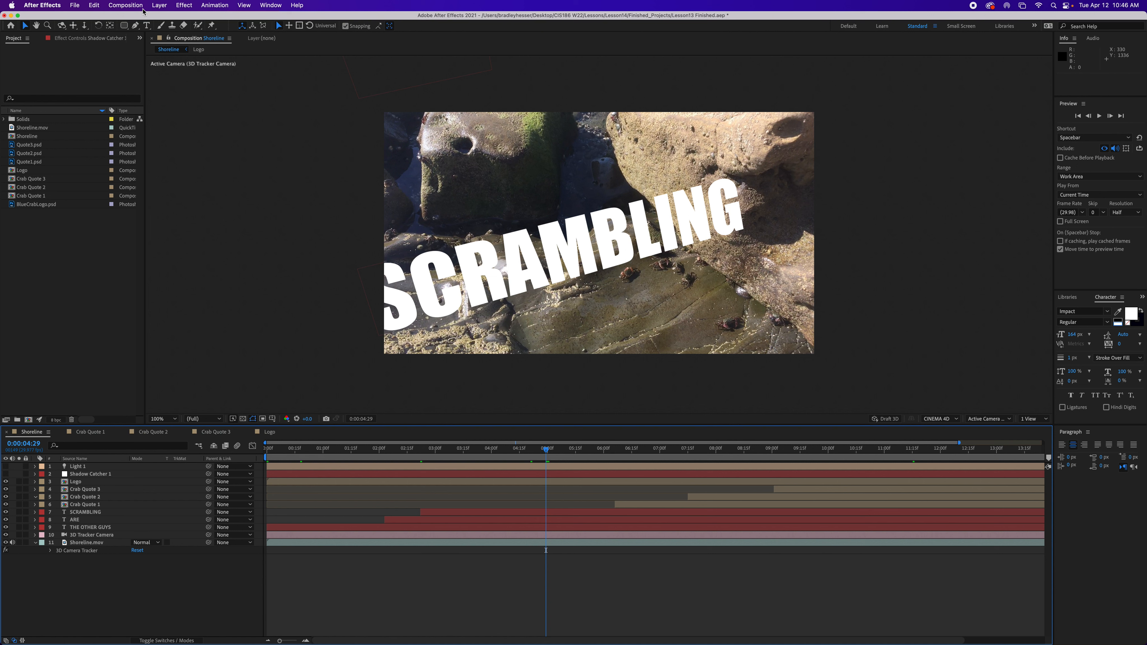
click(165, 6)
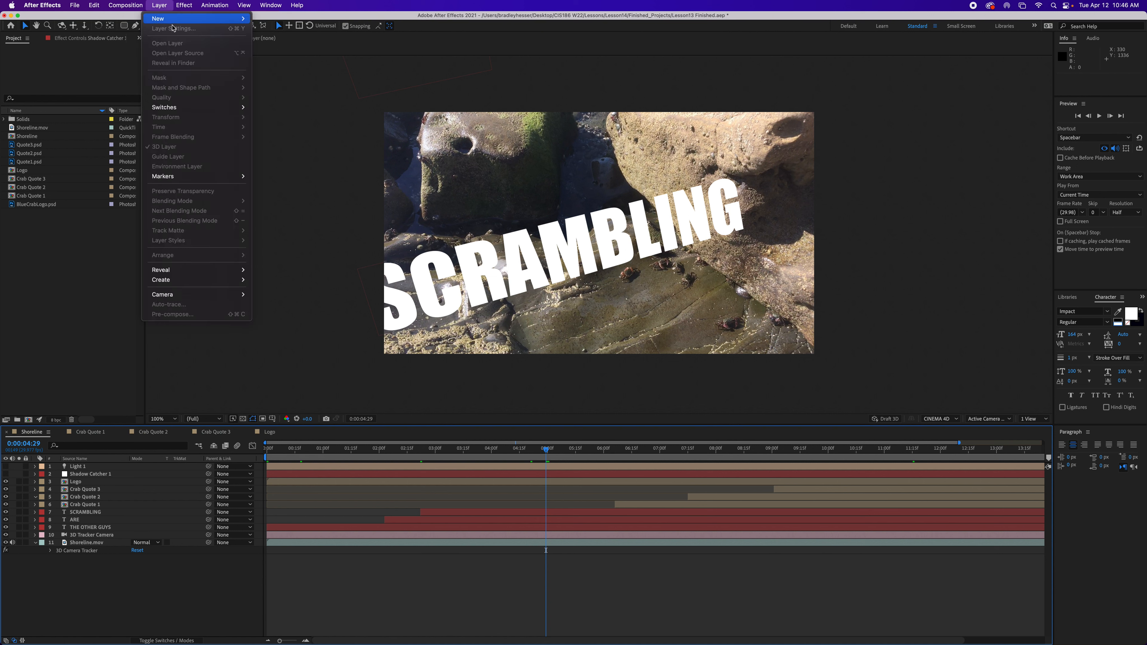
mouse_move(180, 23)
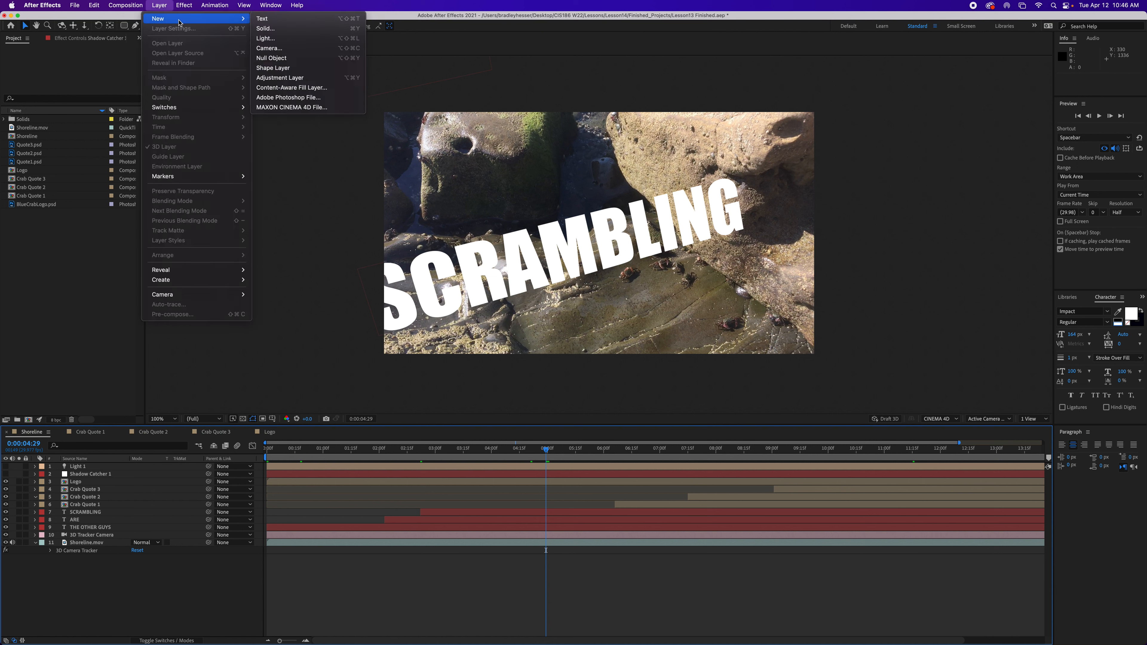
click(283, 38)
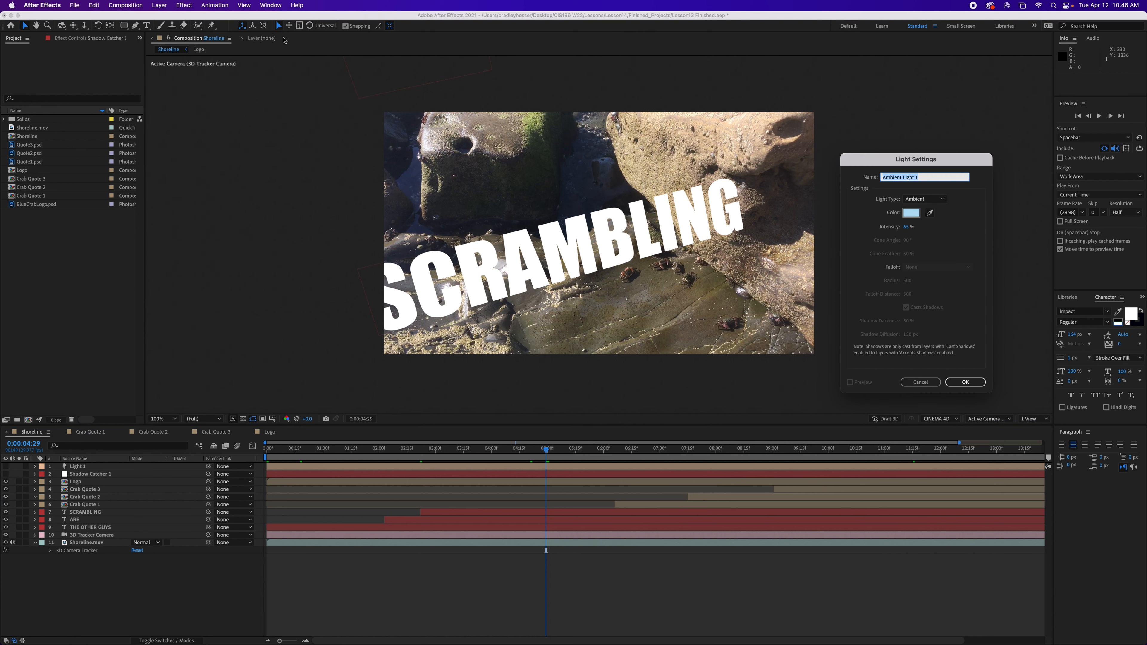
click(931, 201)
click(933, 202)
click(921, 178)
click(923, 177)
click(911, 213)
drag(540, 160, 427, 80)
click(646, 98)
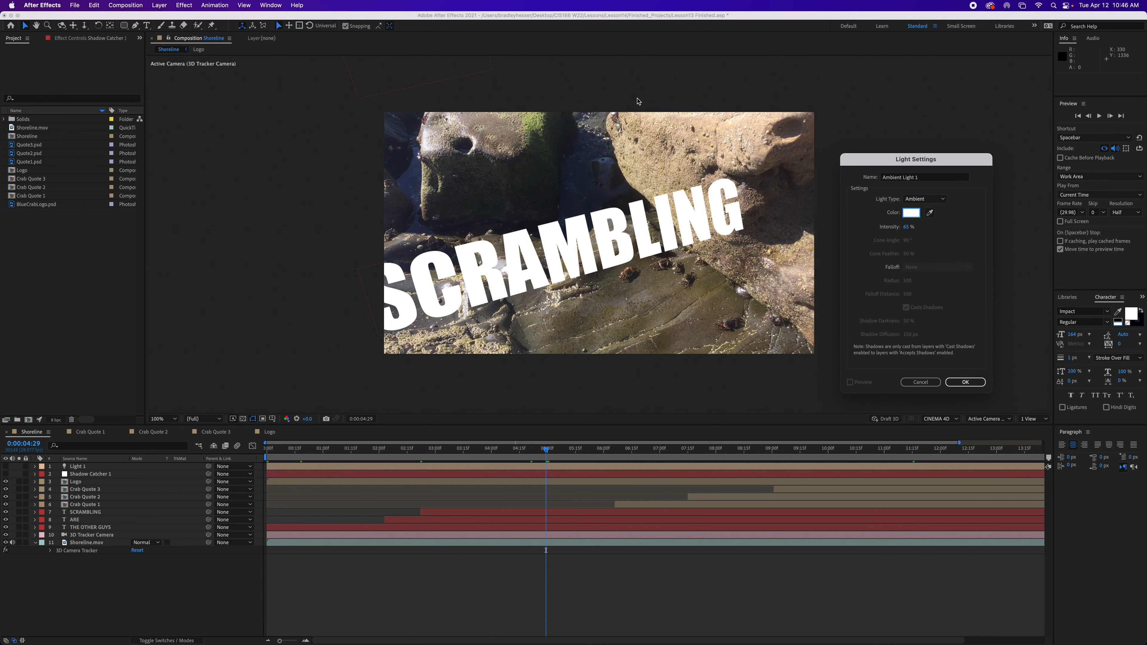
click(906, 226)
text(80)
click(966, 383)
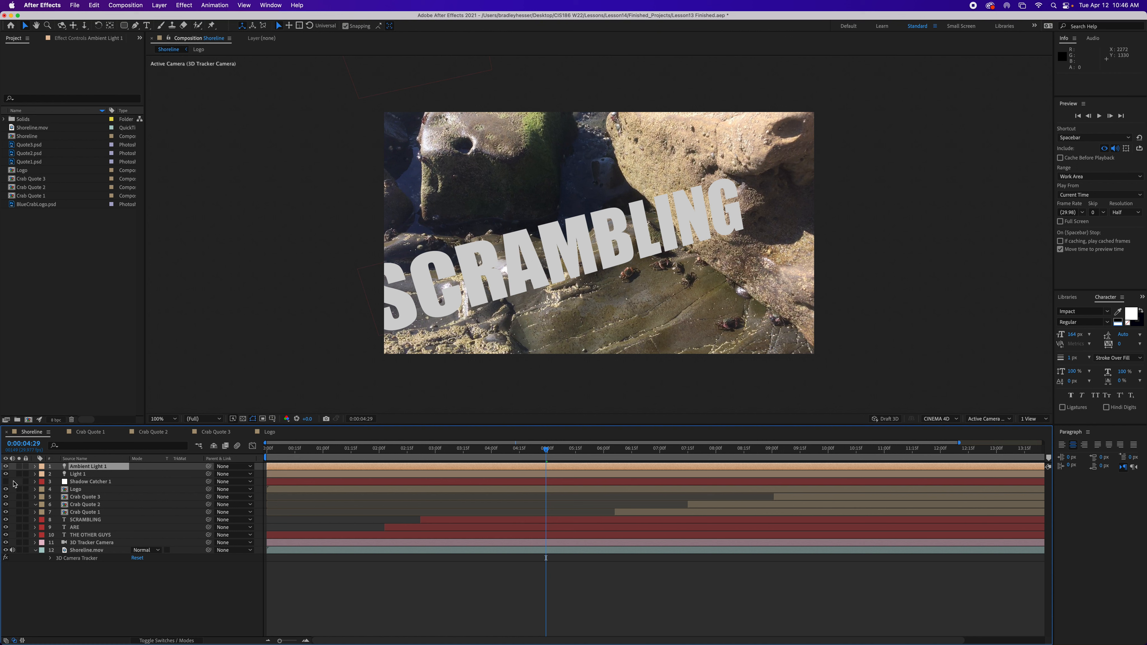
Step: Make the Light 1 and Shadow Catcher 1 layers visible
click(5, 474)
click(5, 474)
click(6, 481)
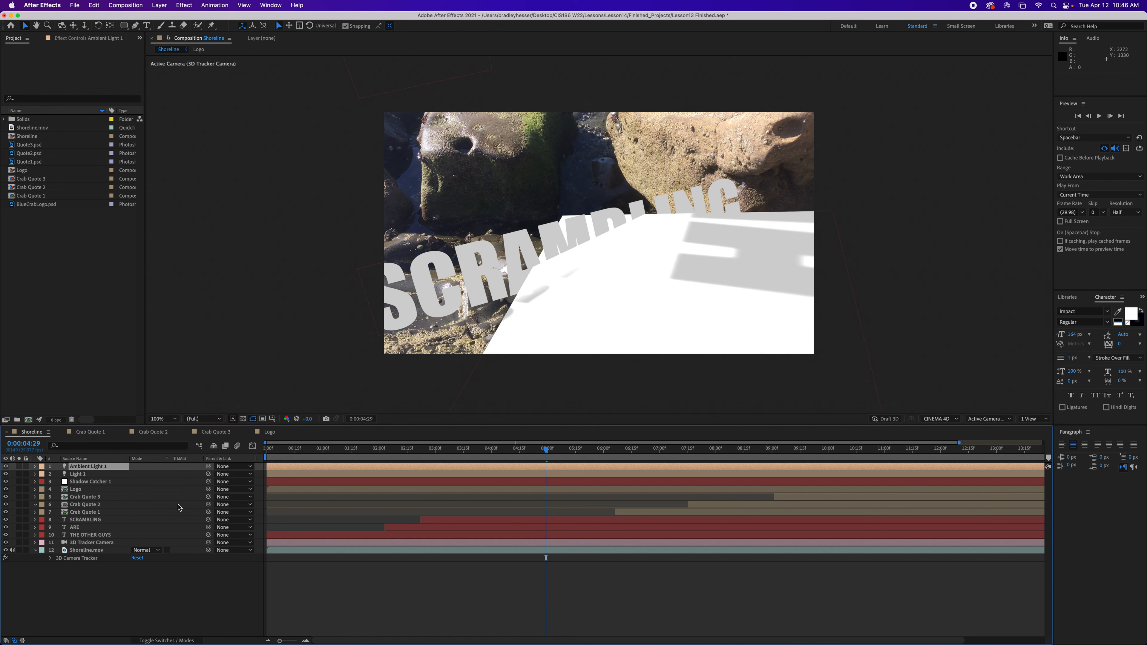
Step: Scale the Shadow Catcher 1 layer to 373% and reorient and move it beneath the SCRAMBLING text
click(90, 482)
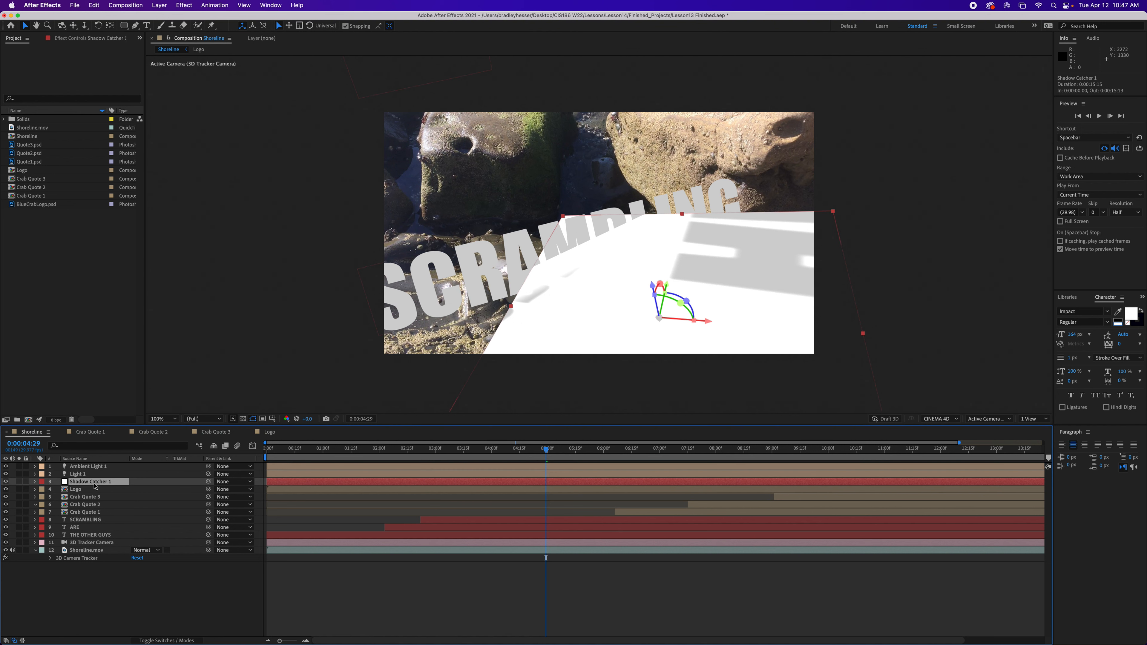
key(s)
drag(145, 489, 222, 489)
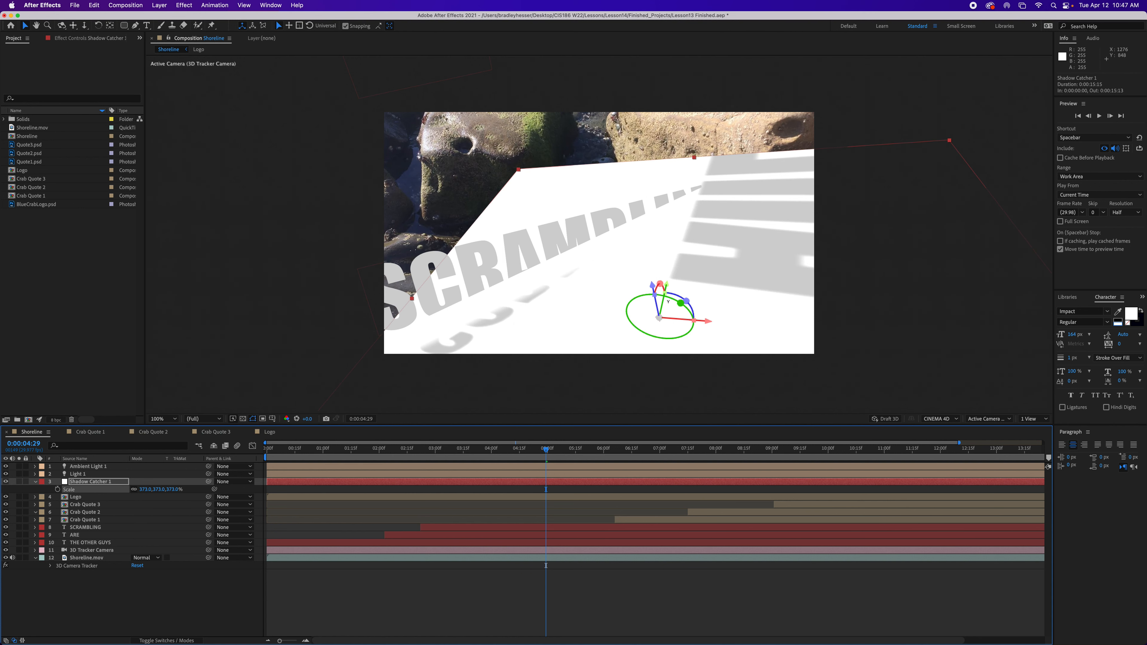
drag(681, 302, 694, 370)
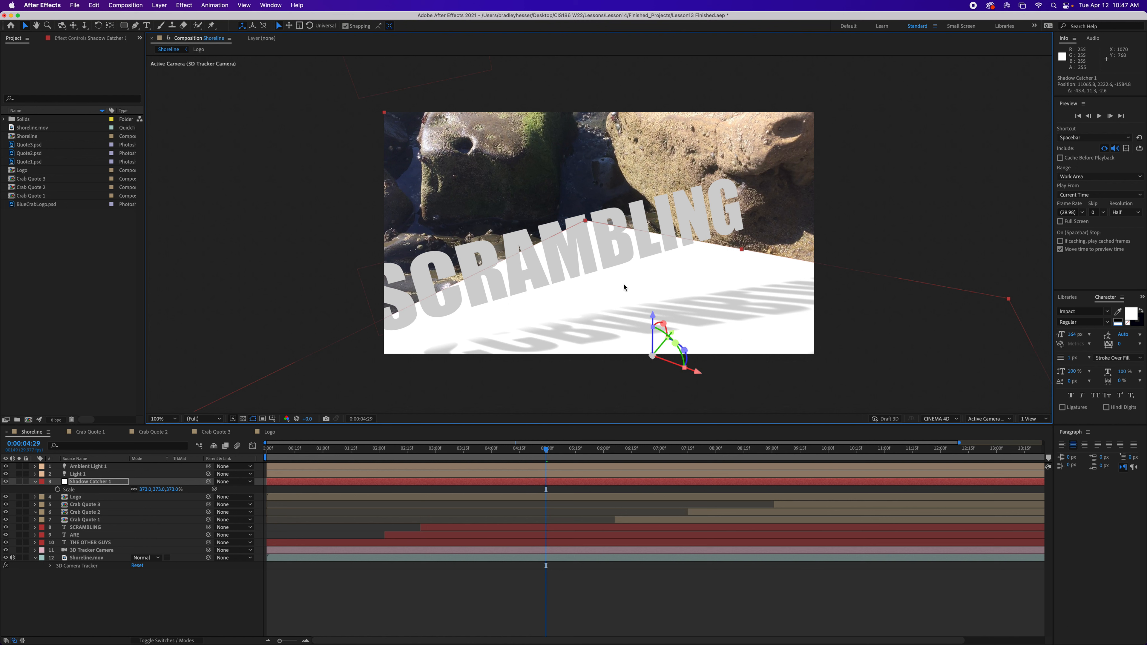
click(1127, 325)
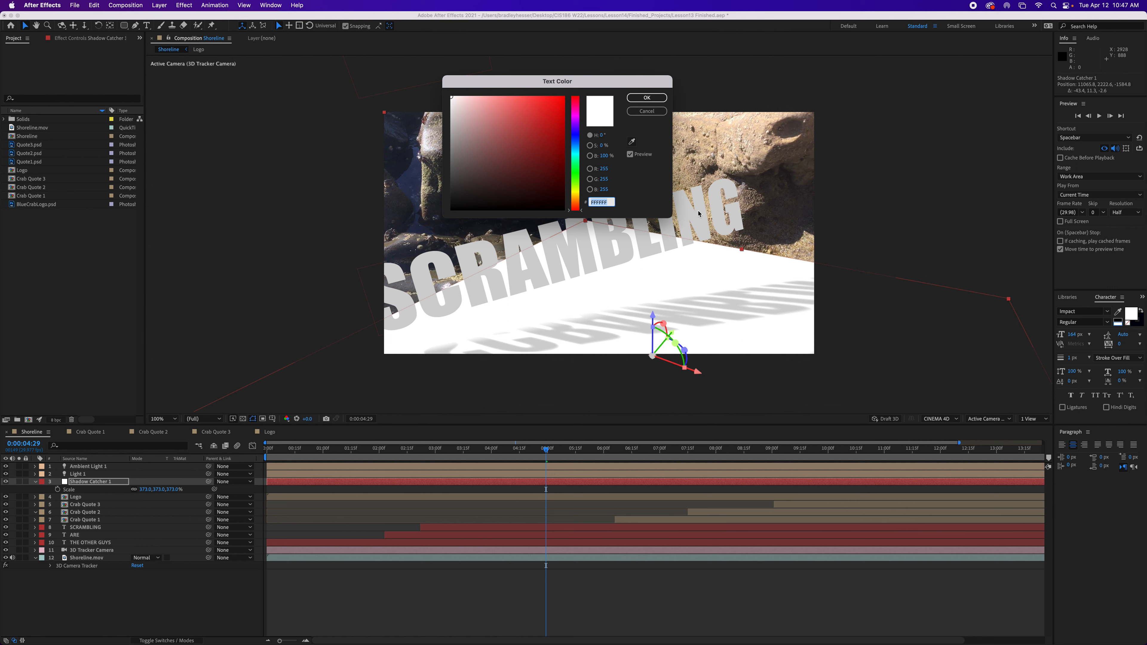
click(646, 98)
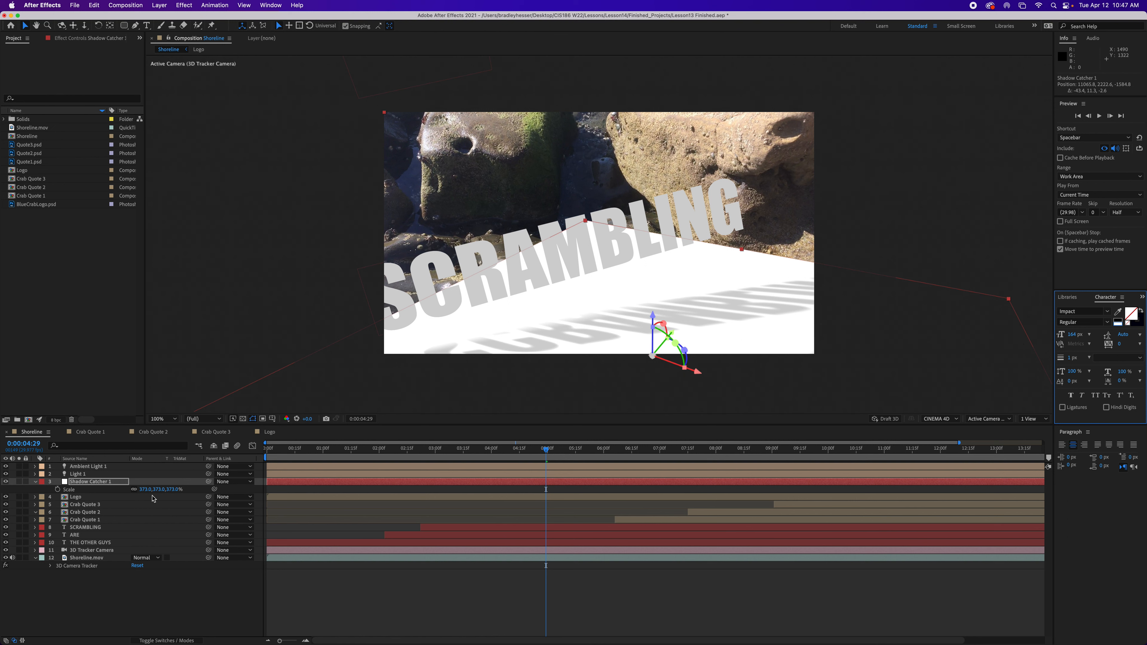
Step: Change Light 1 to a Spot light with 15% shadow darkness and 100 px shadow diffusion
click(77, 474)
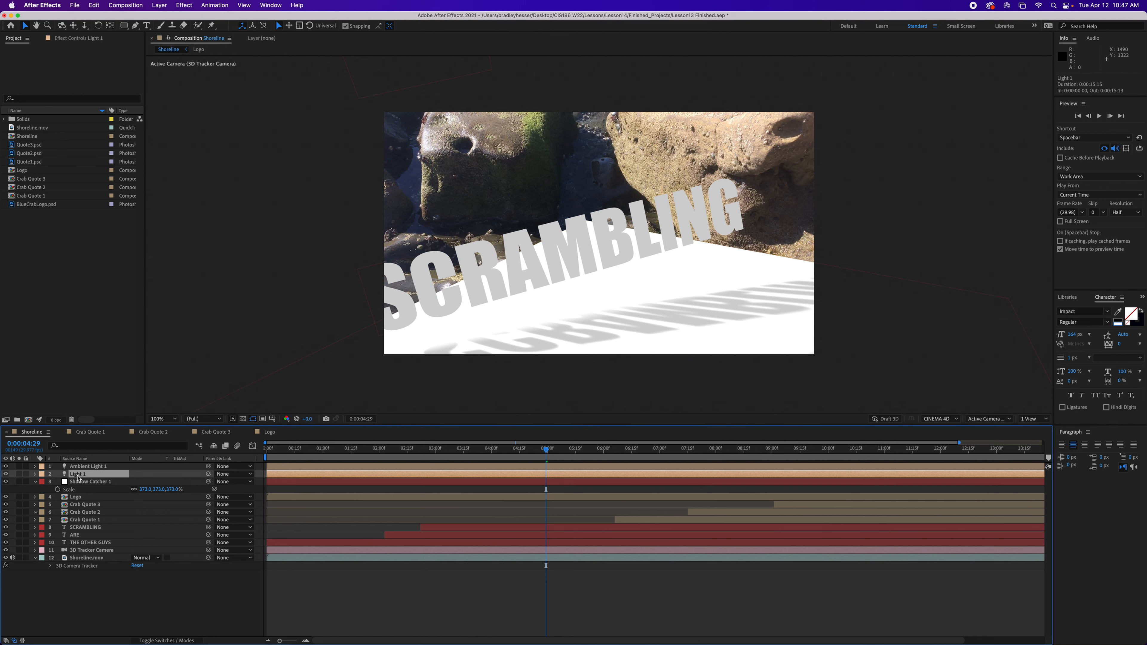
double_click(79, 475)
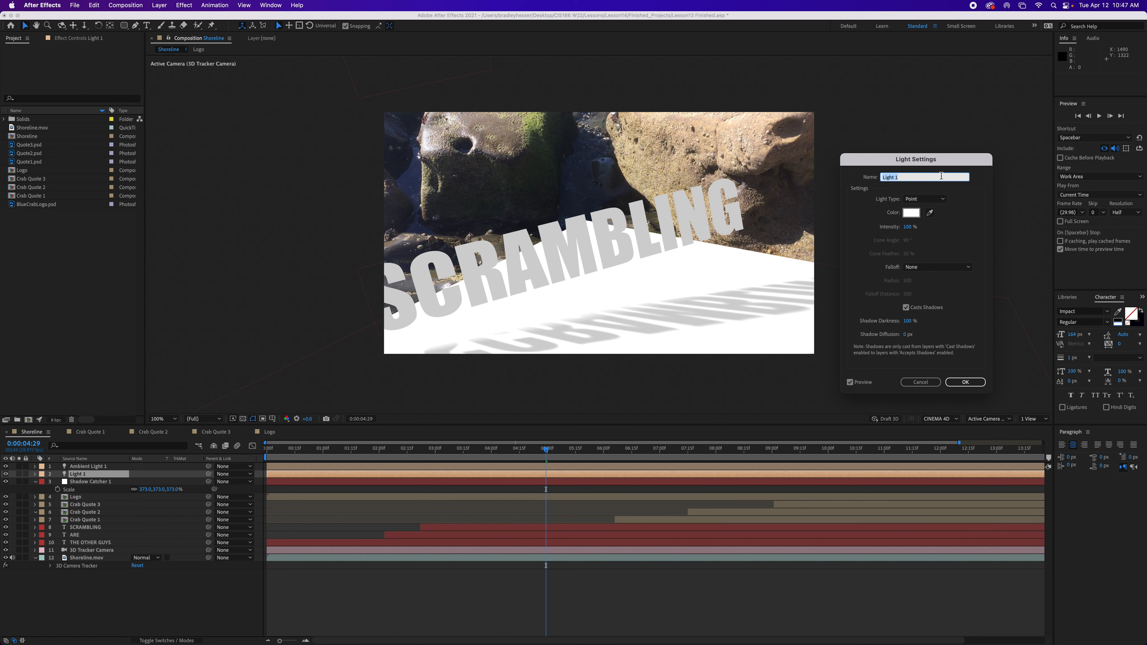
drag(923, 161, 935, 149)
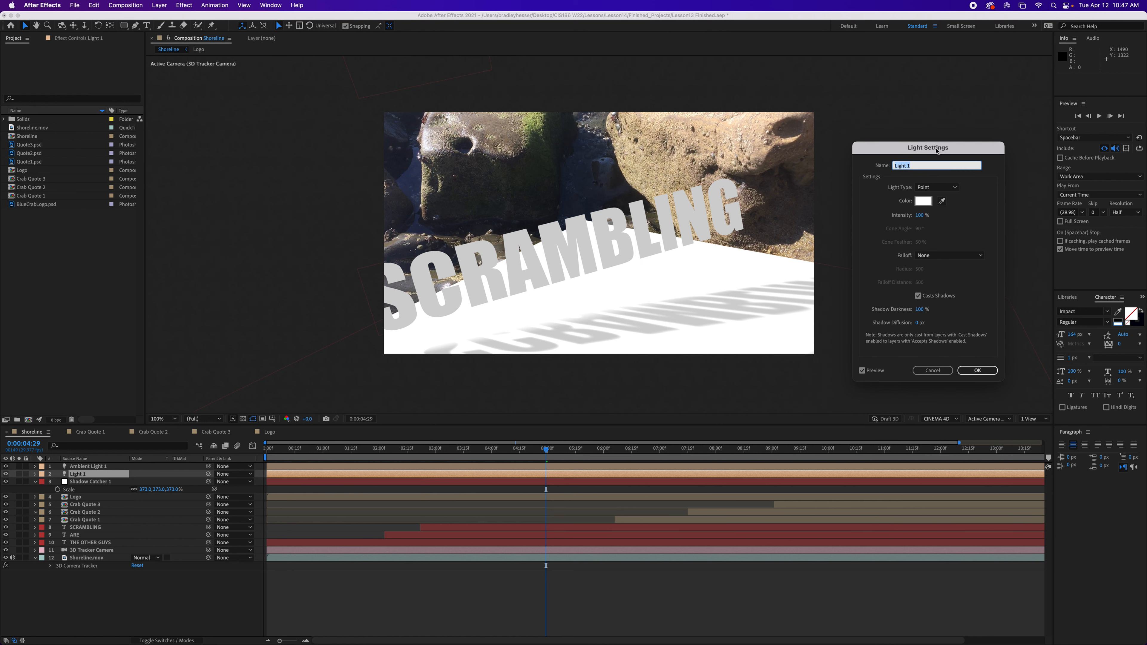
click(941, 191)
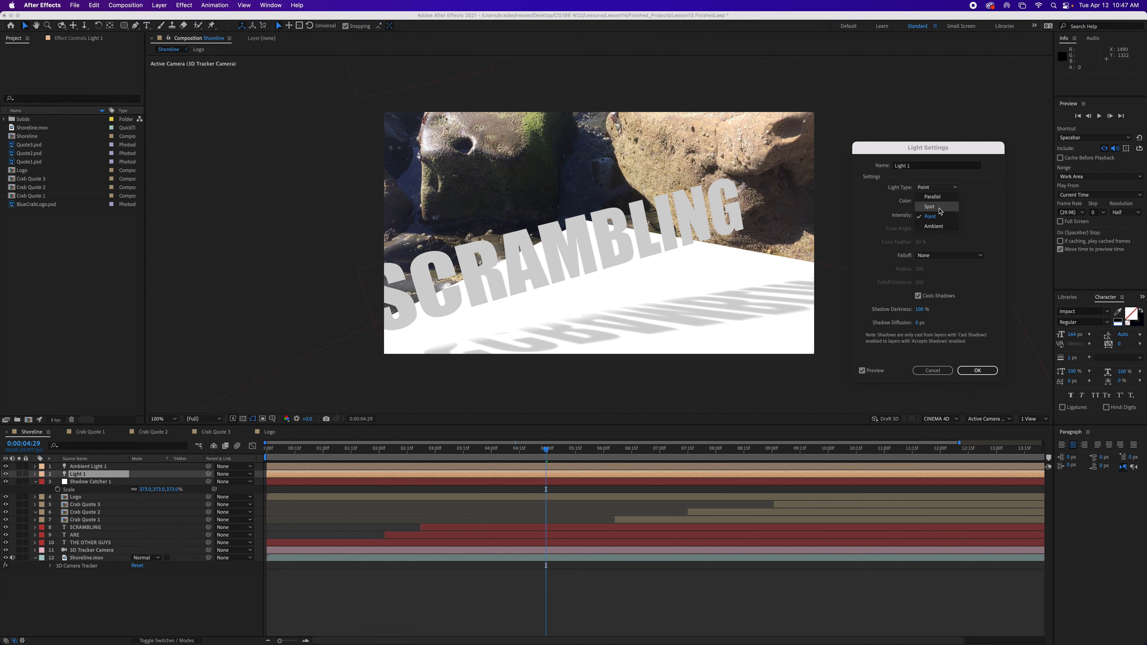
click(940, 211)
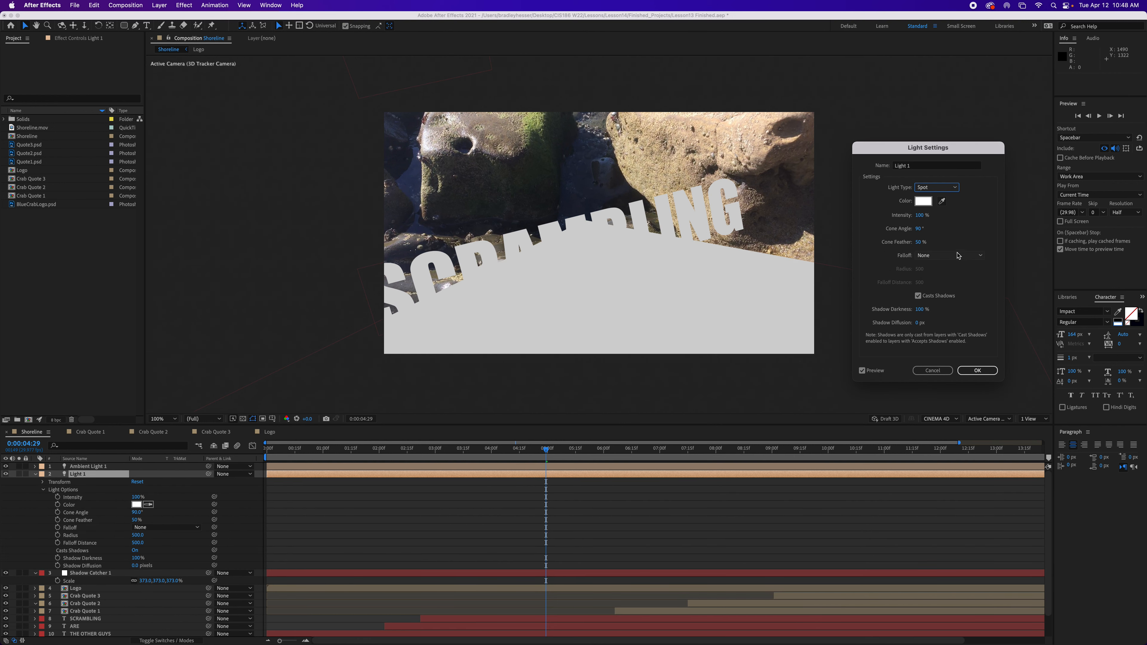
click(923, 216)
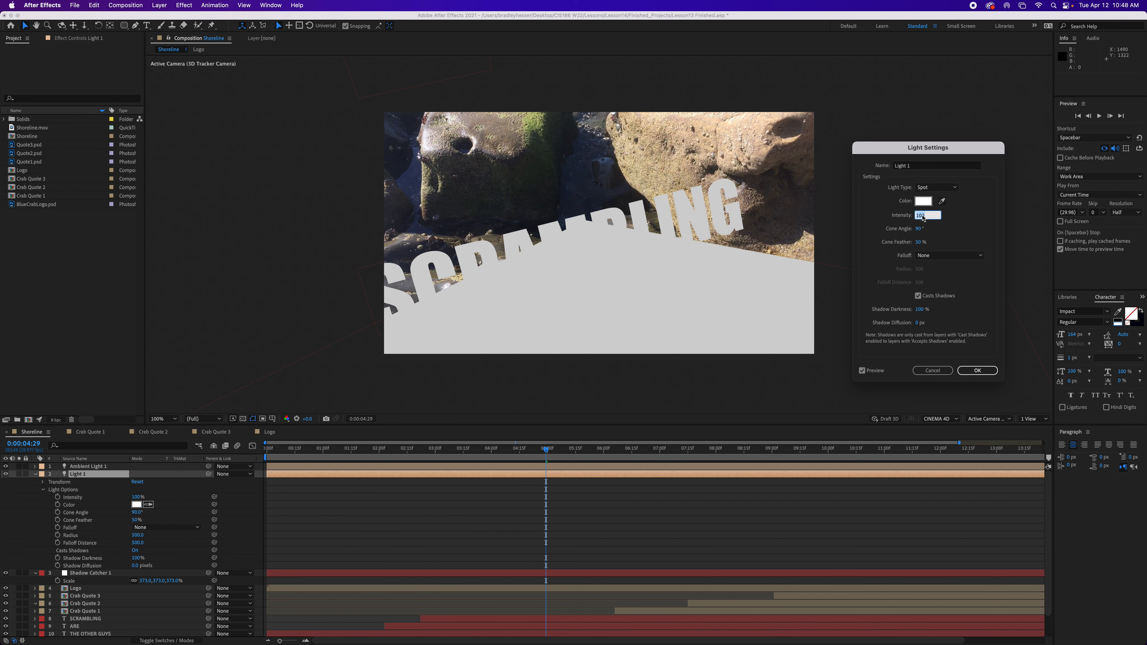
click(921, 311)
text(15)
key(Tab)
text(100)
key(Return)
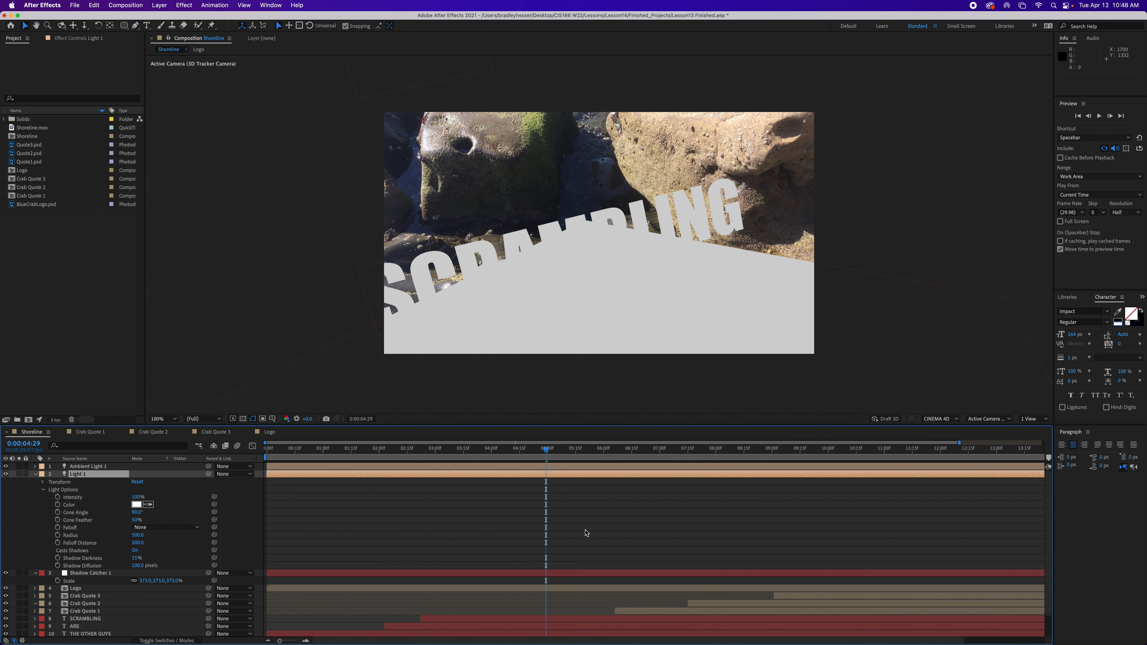
Step: Shift the Shadow Catcher 1 plane slightly beneath the SCRAMBLING text in the composition view
click(107, 574)
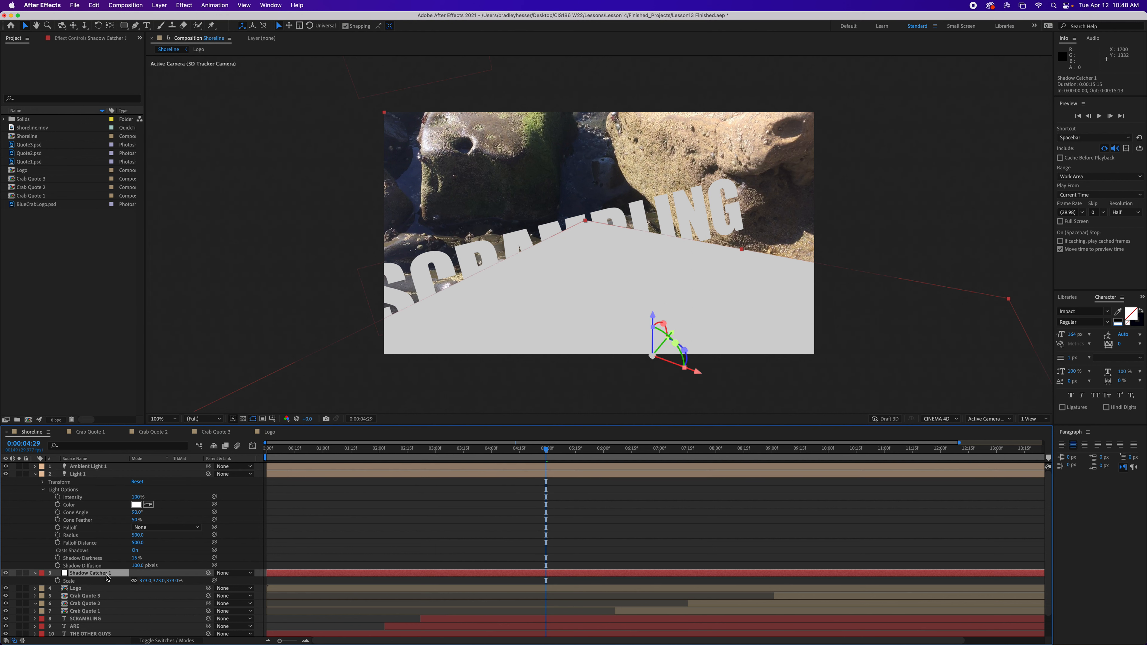
click(72, 39)
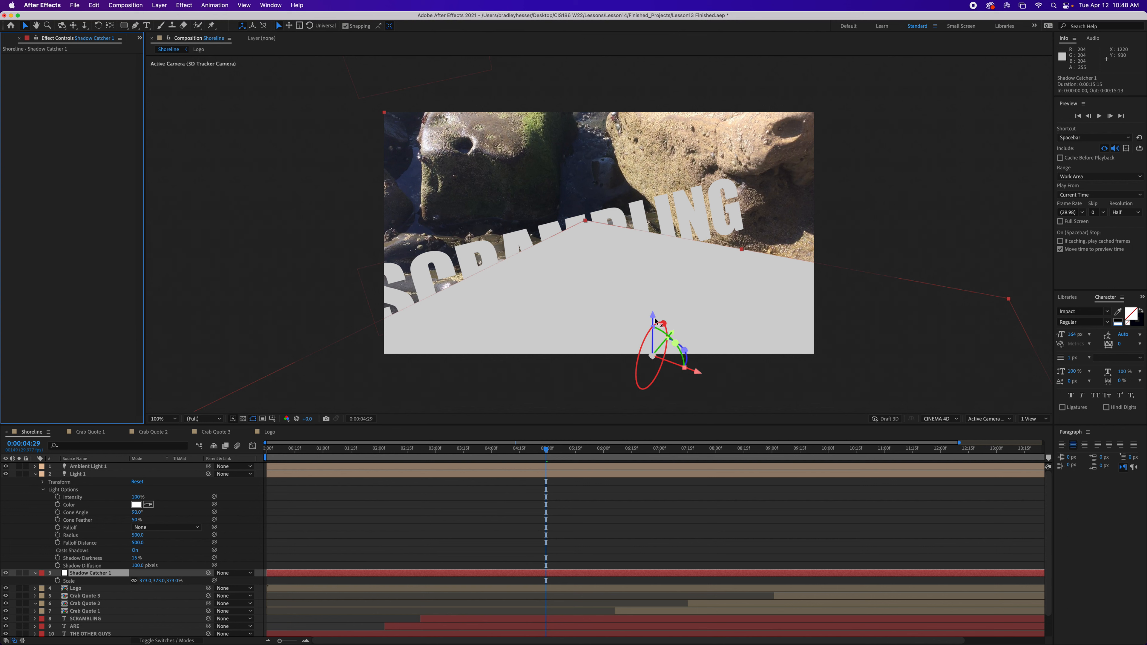
drag(654, 318, 647, 328)
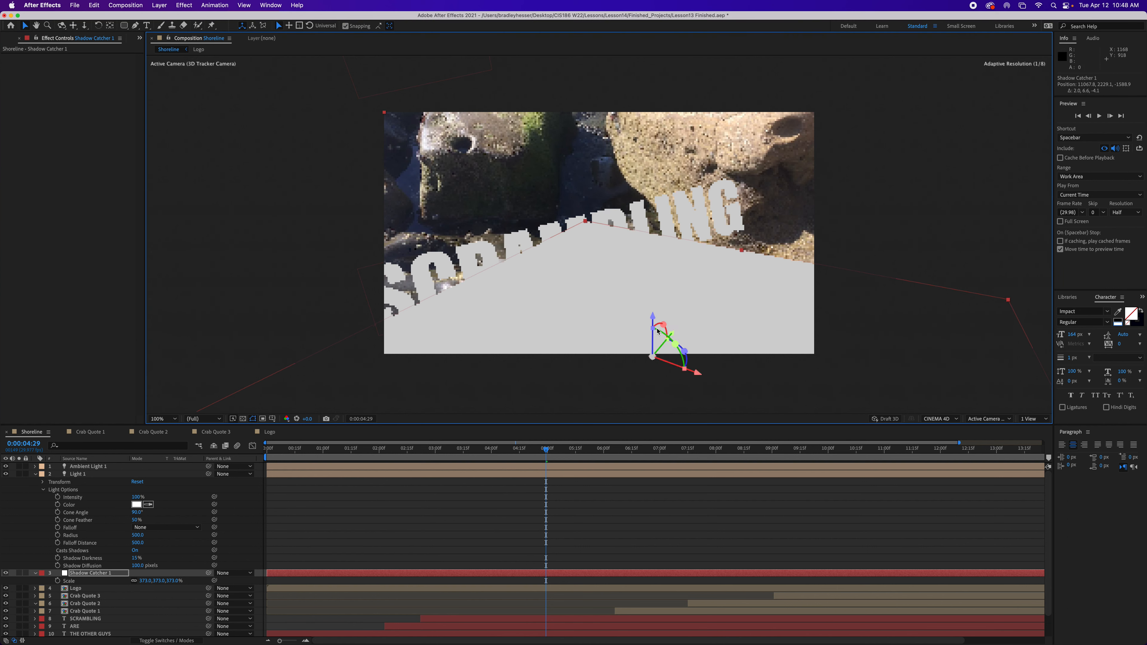
drag(682, 369, 648, 324)
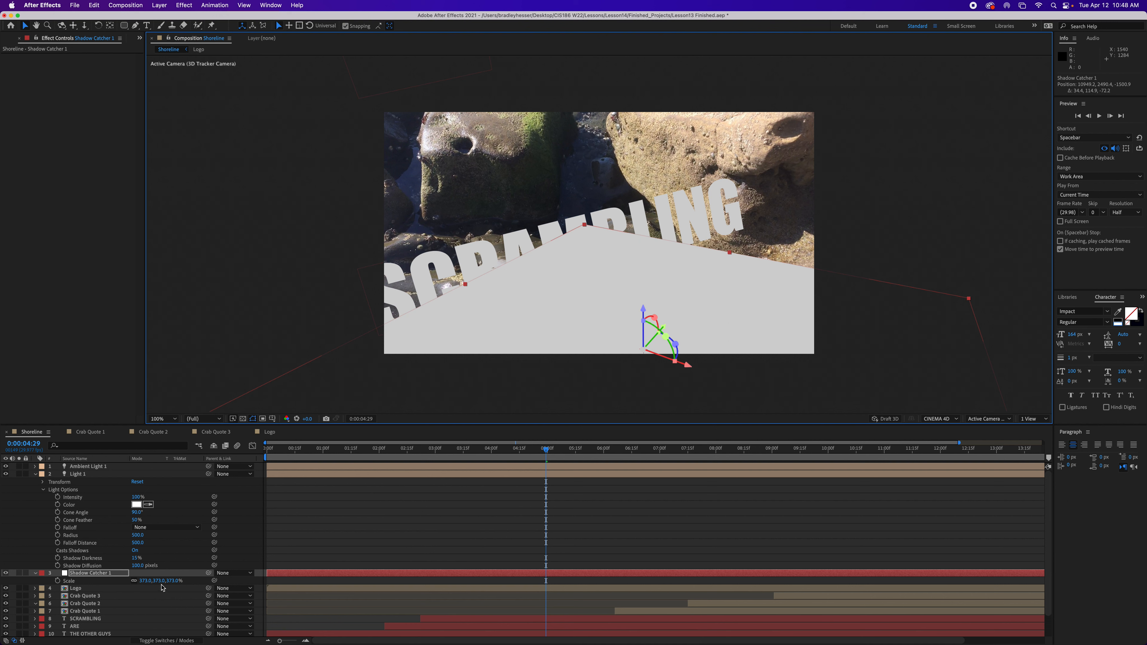
Step: Hide the Shadow Catcher 1 layer and collapse the expanded properties of it and Light 1
click(85, 573)
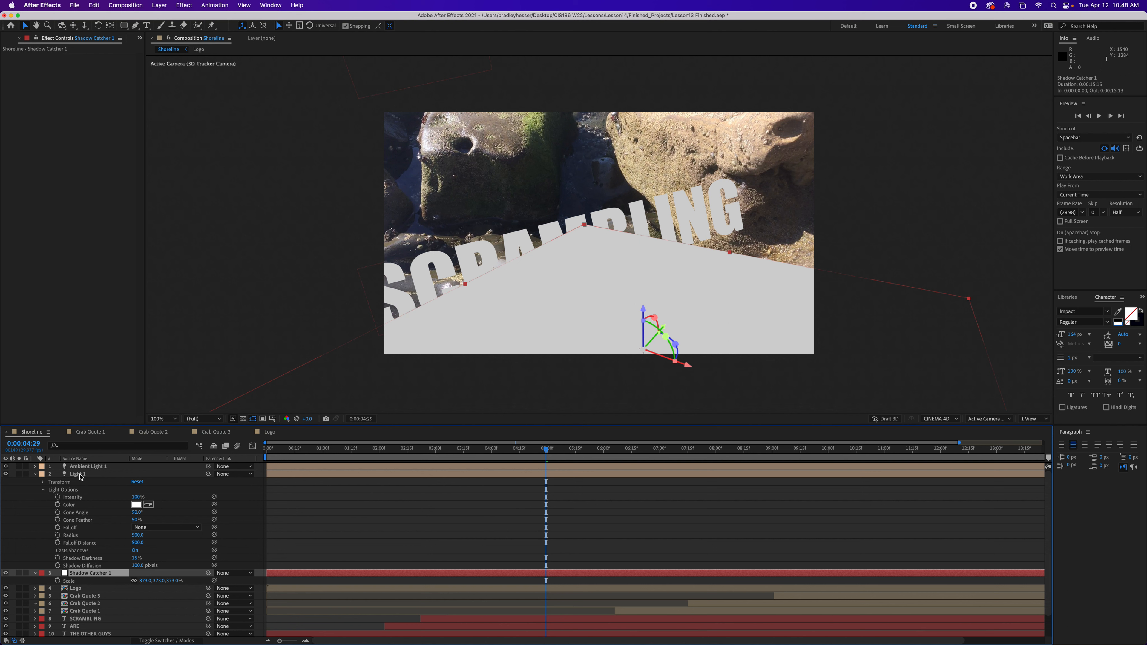
click(6, 572)
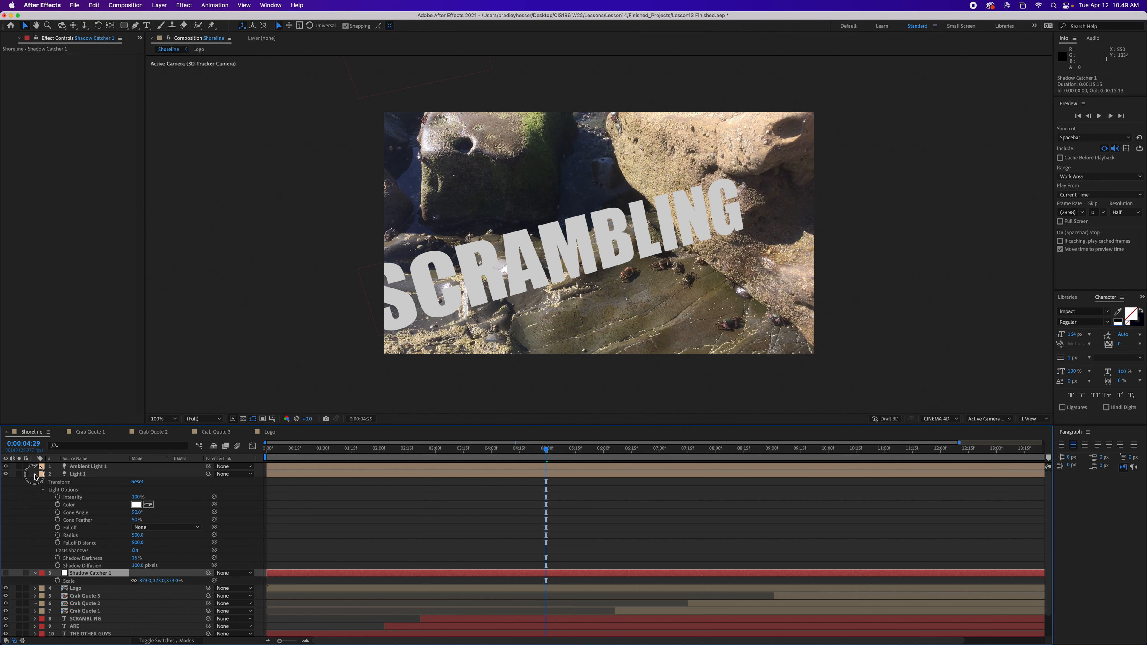
click(36, 474)
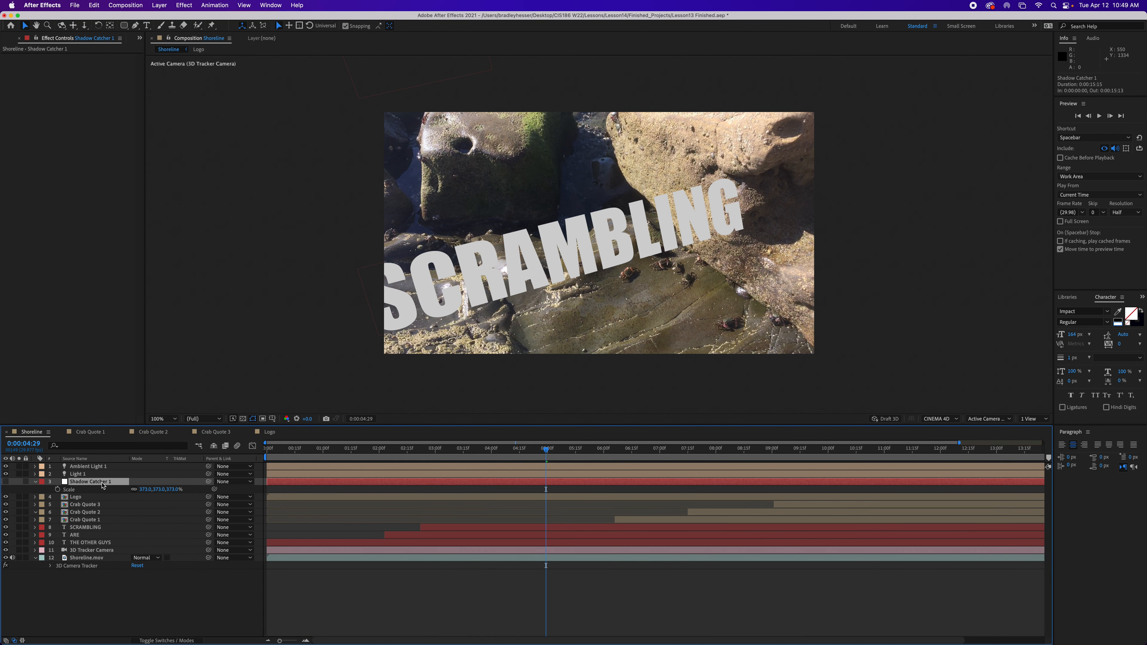
key(s)
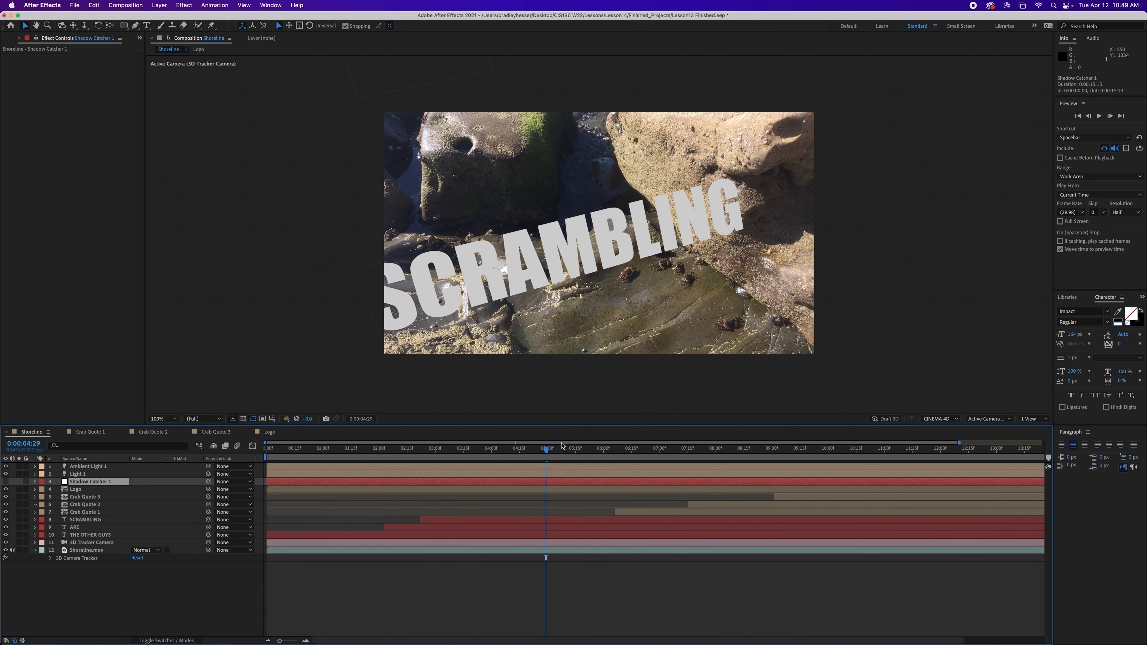
Step: Scrub to the end of the Shoreline composition, return to its start, and preview the playback
drag(547, 450, 1086, 469)
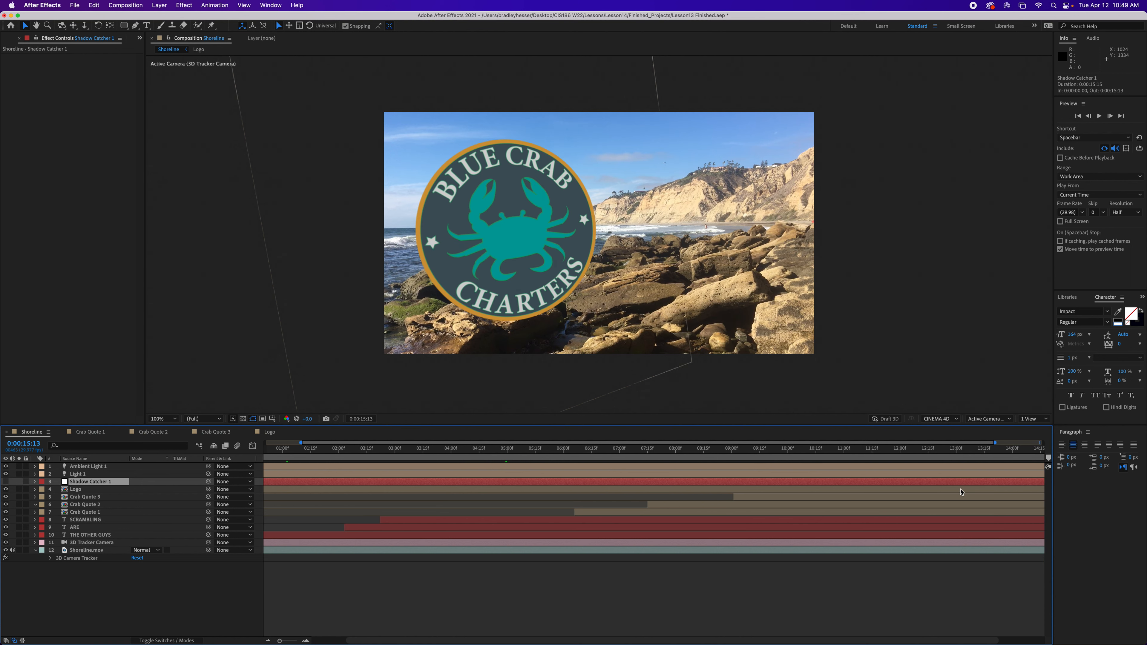
key(Home)
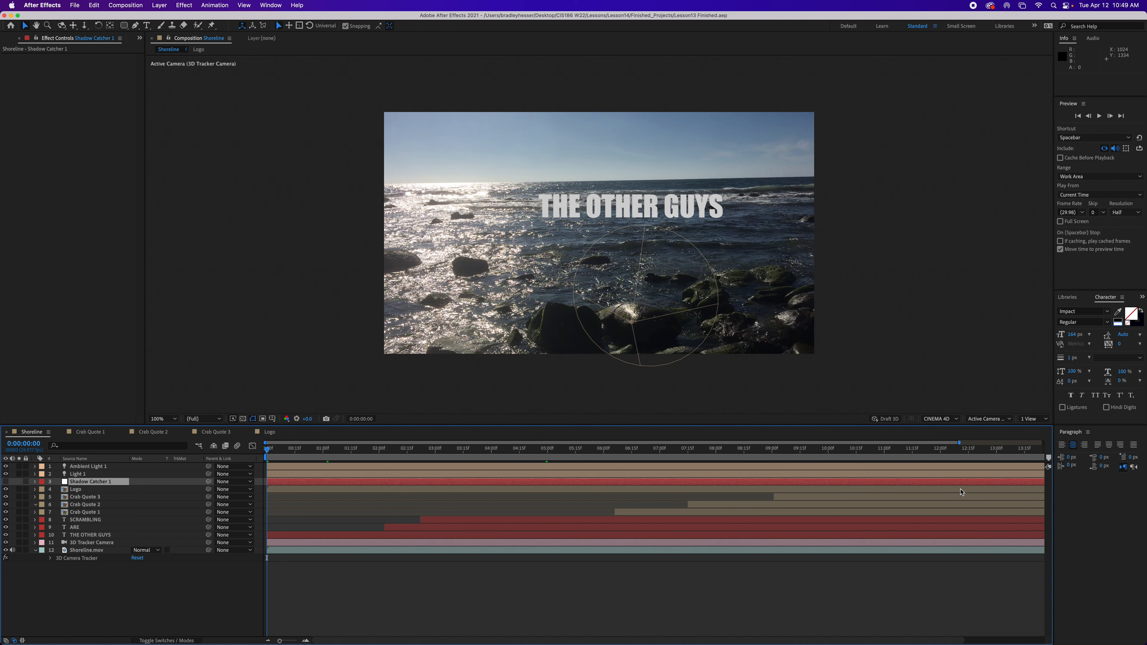
key(space)
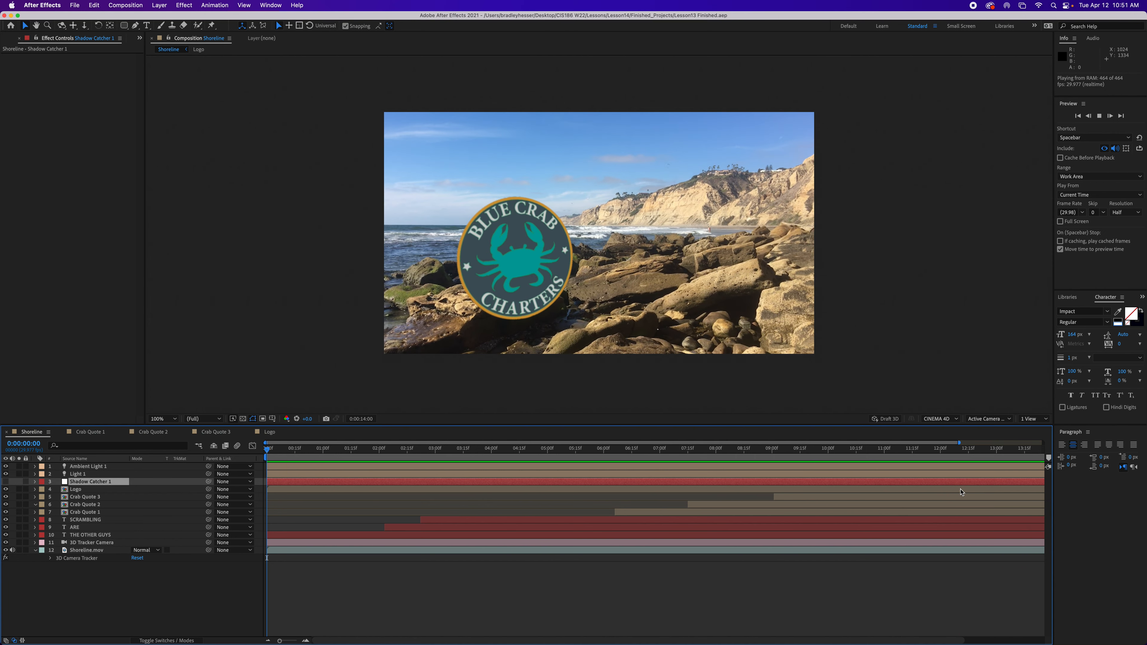
key(space)
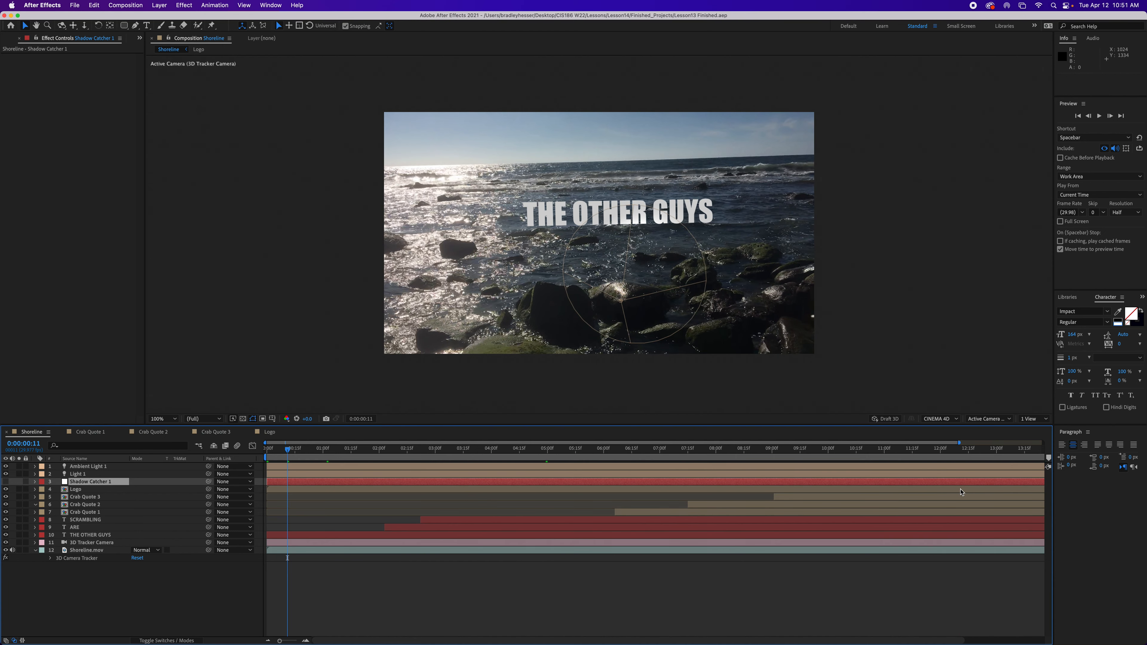